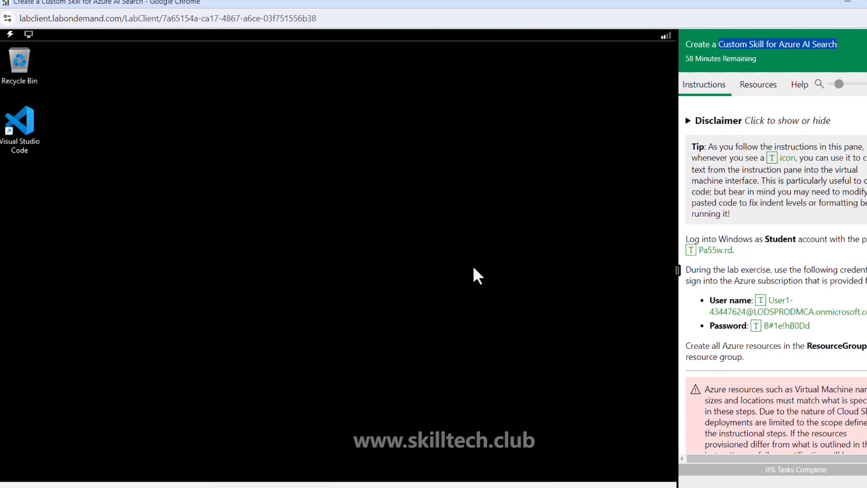
- Open Microsoft Edge in the lab virtual machine, accept the privacy notice and dismiss the AI-powered Bing promotion
scroll(798, 233, down, 10)
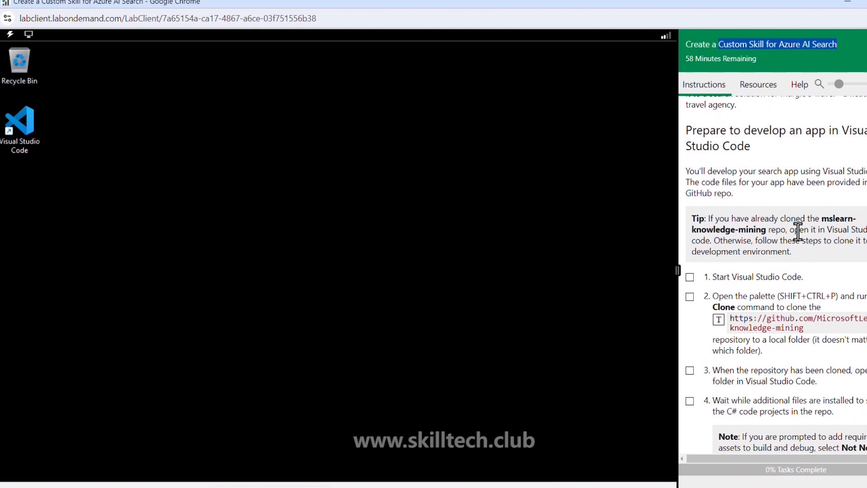
scroll(798, 232, up, 10)
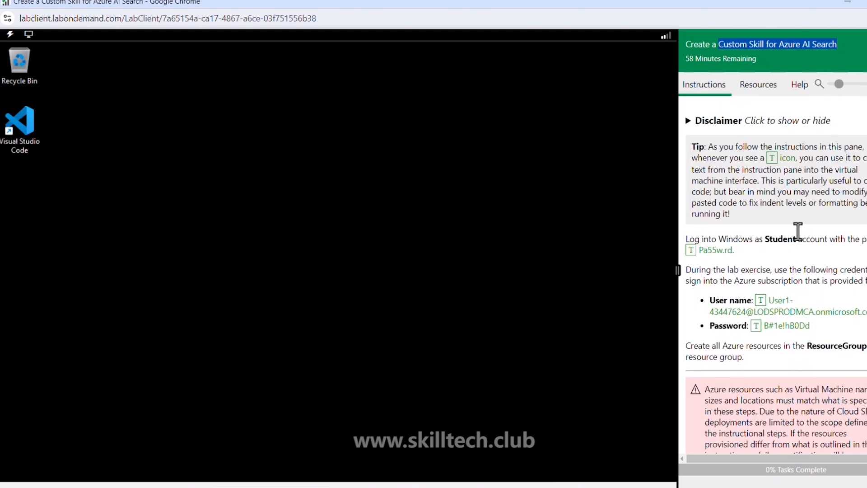
scroll(798, 231, down, 1)
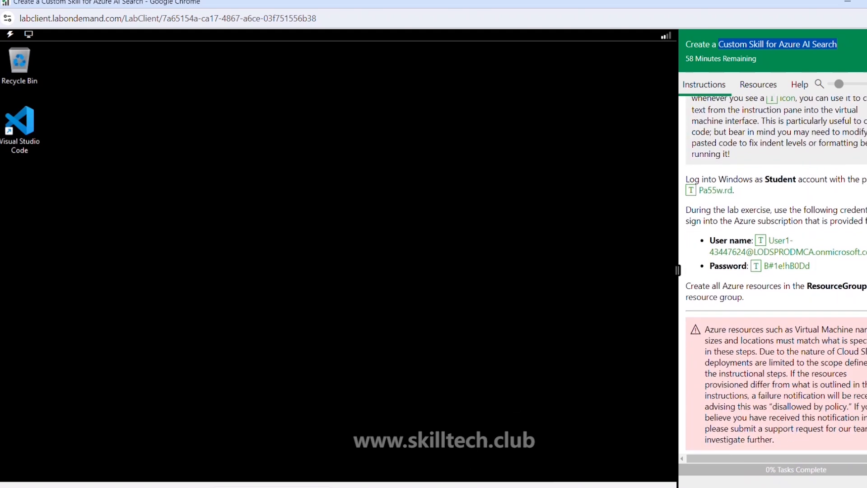
click(430, 424)
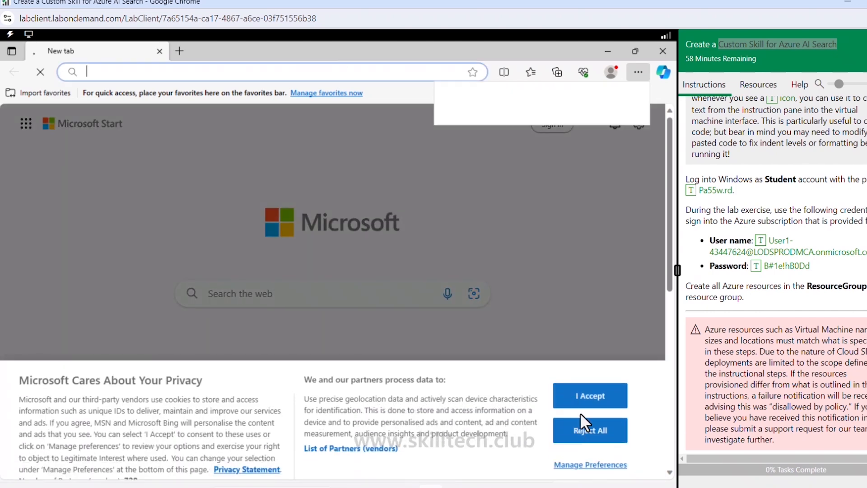
click(585, 406)
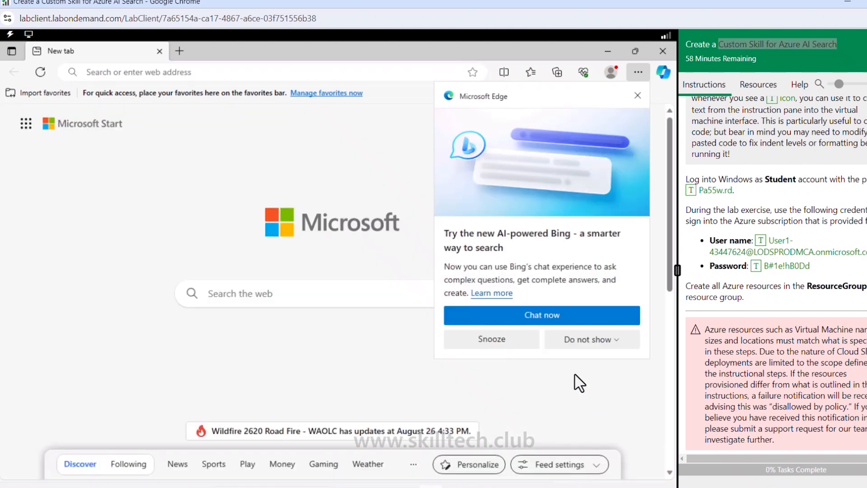
click(637, 97)
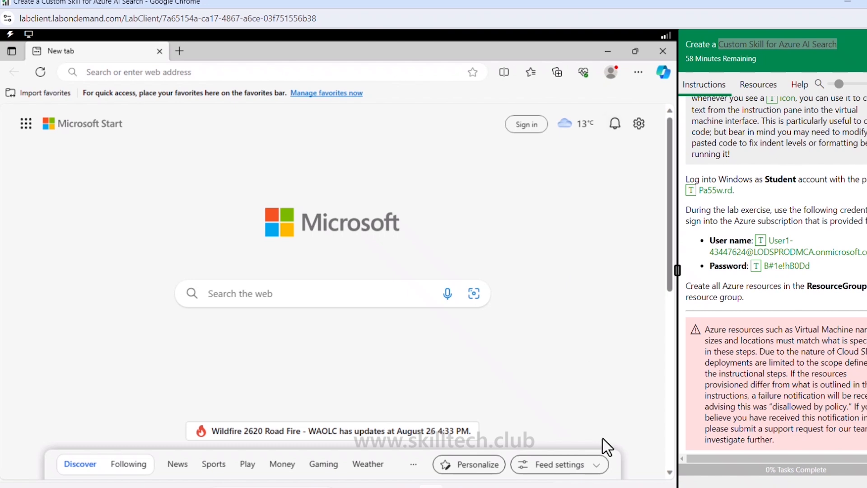
click(700, 53)
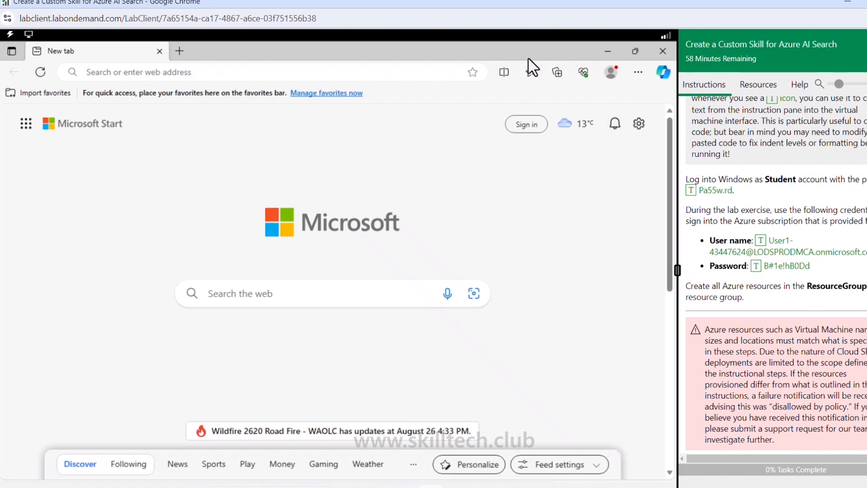
- Go to portal.azure.com in the browser to reach the Microsoft Azure sign-in page
click(361, 70)
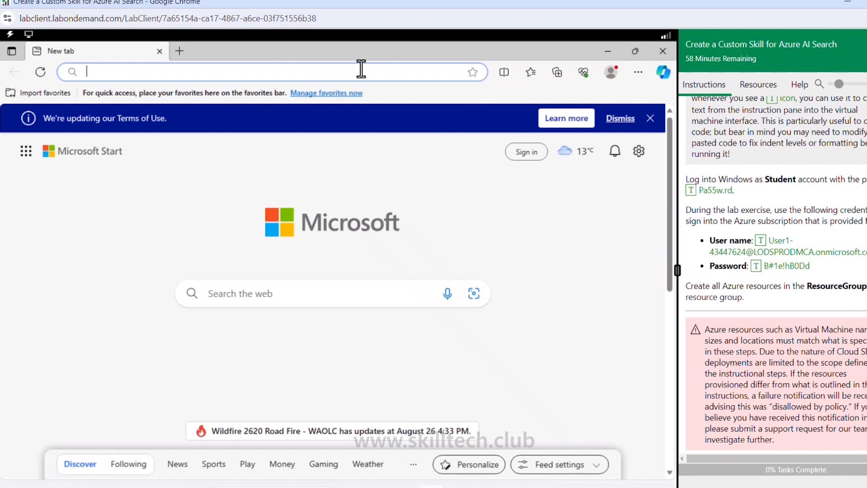
text(port)
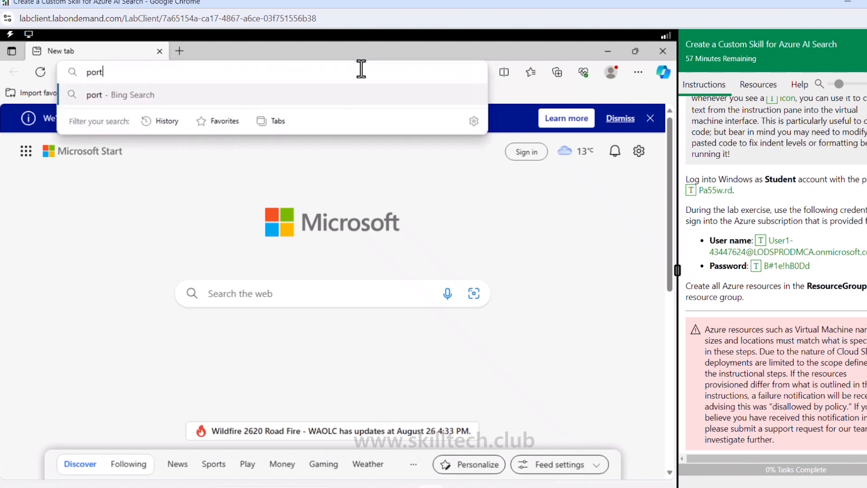
text(al.azure.com)
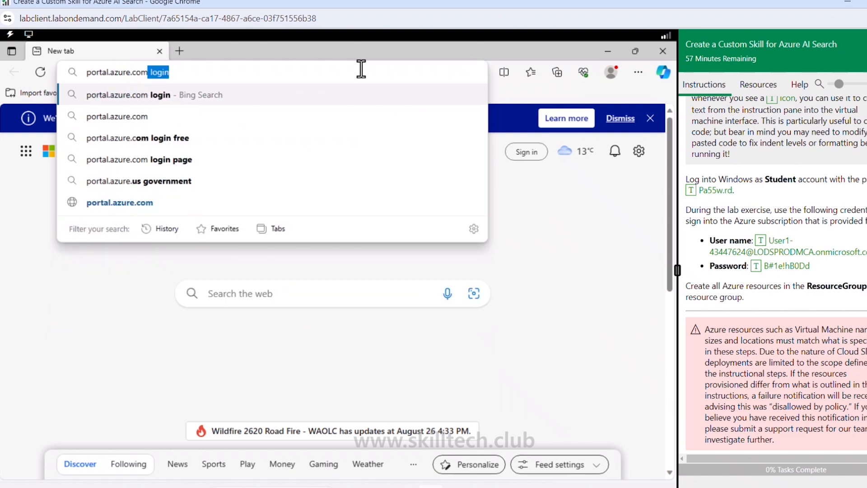
key(Delete)
key(Return)
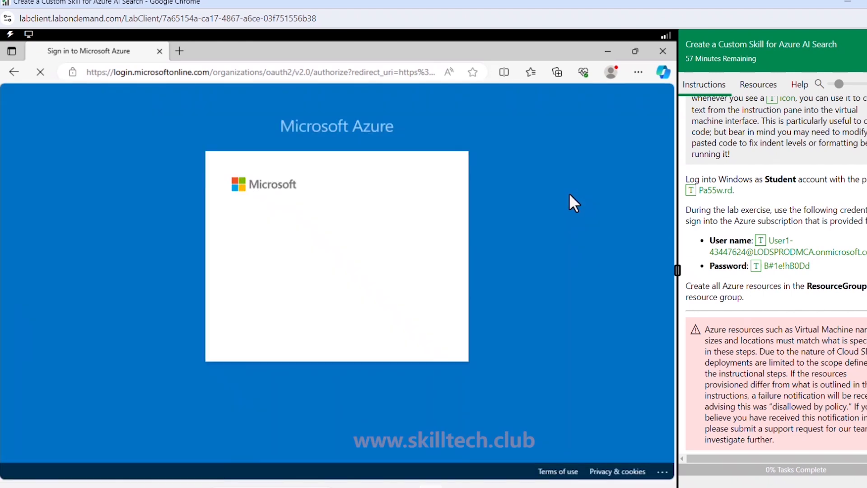
- Sign in to Azure with the lab's user name and password, stay signed in, and dismiss the welcome prompts
click(760, 242)
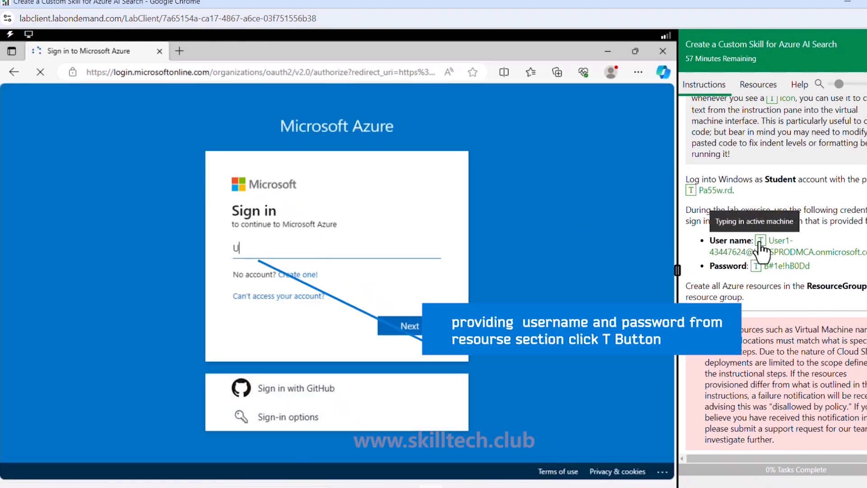
click(411, 327)
click(756, 267)
click(421, 355)
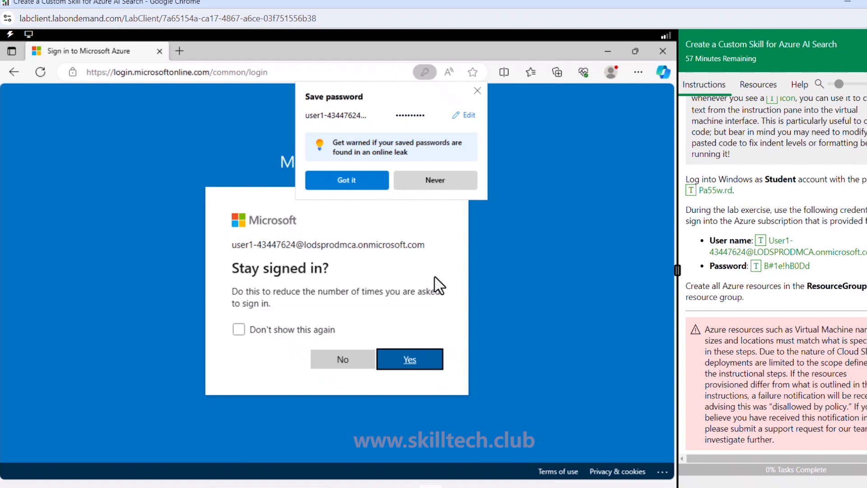
click(428, 360)
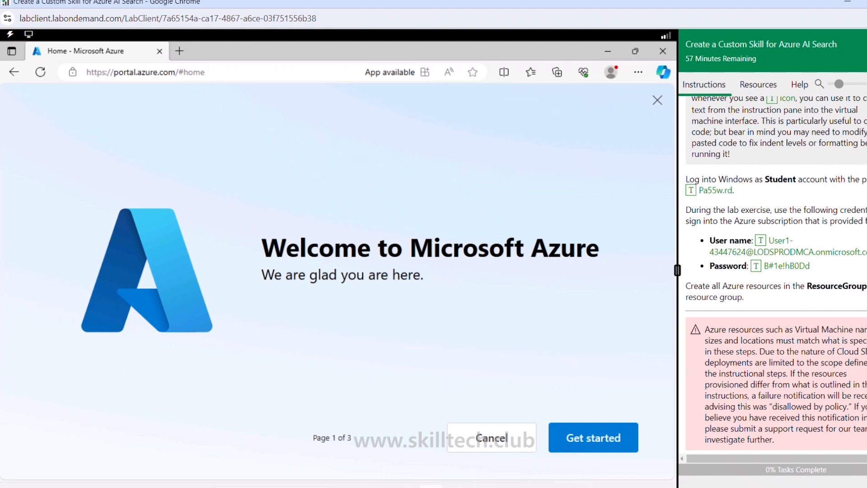
click(501, 443)
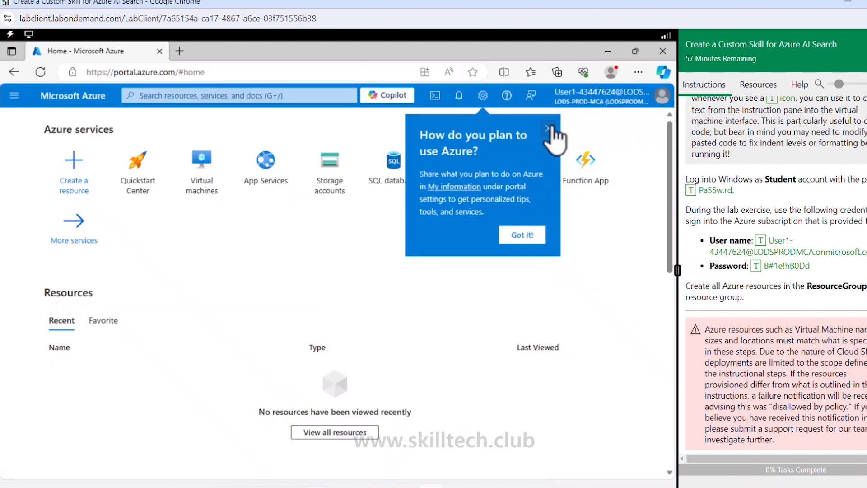
click(549, 128)
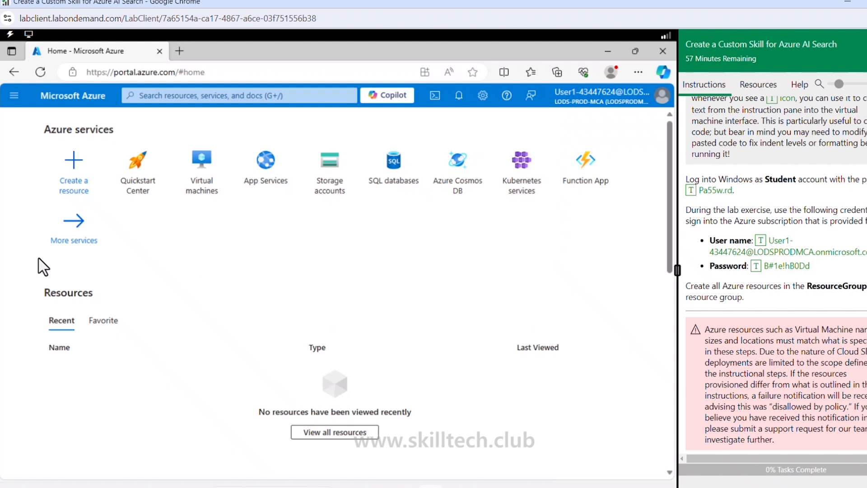
- Find Microsoft's Azure AI Search in the marketplace by searching "azure ai search" and start creating the resource
click(75, 163)
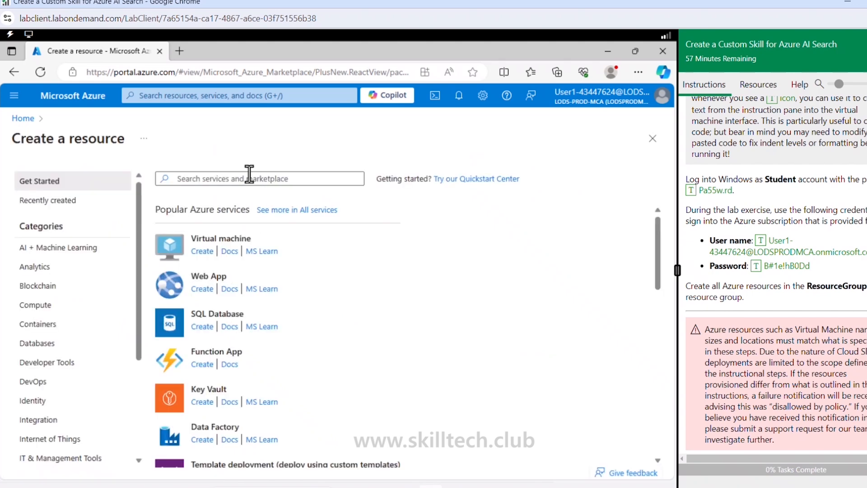
click(250, 179)
text(a)
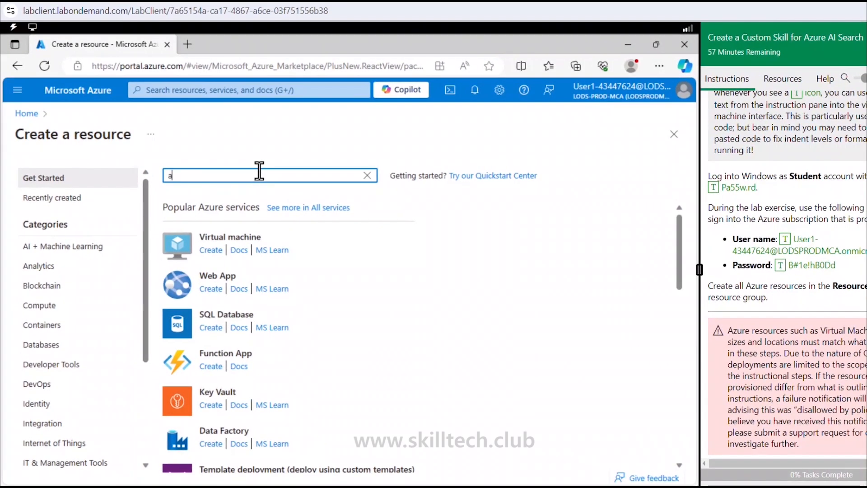
text(zure ai search)
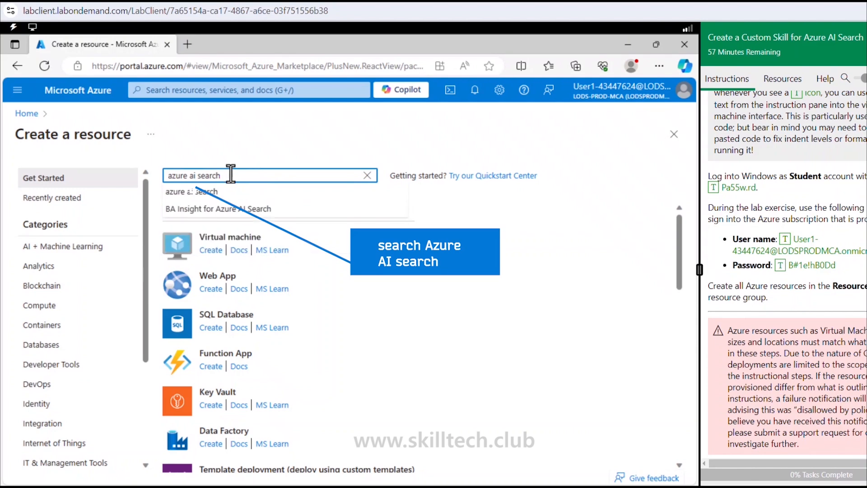
click(195, 191)
click(146, 351)
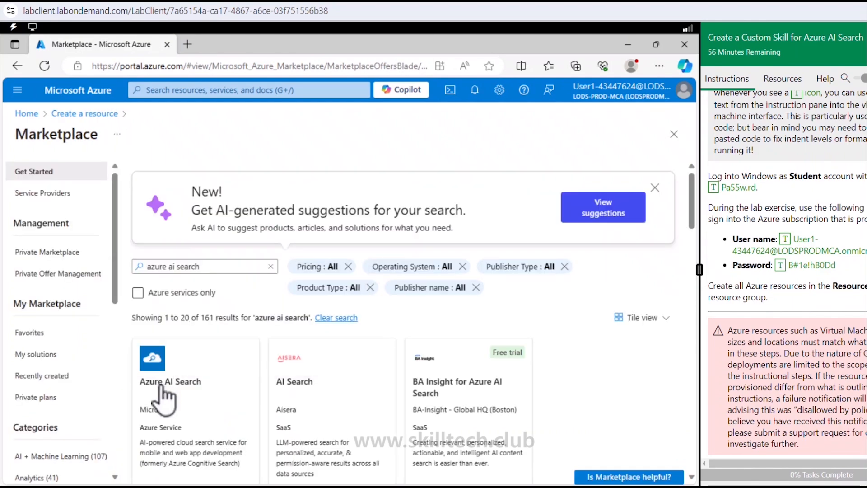
click(161, 385)
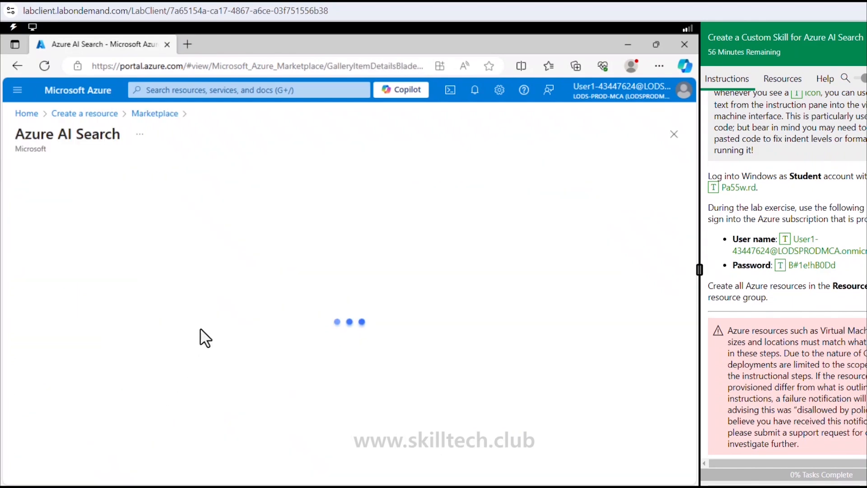
click(266, 258)
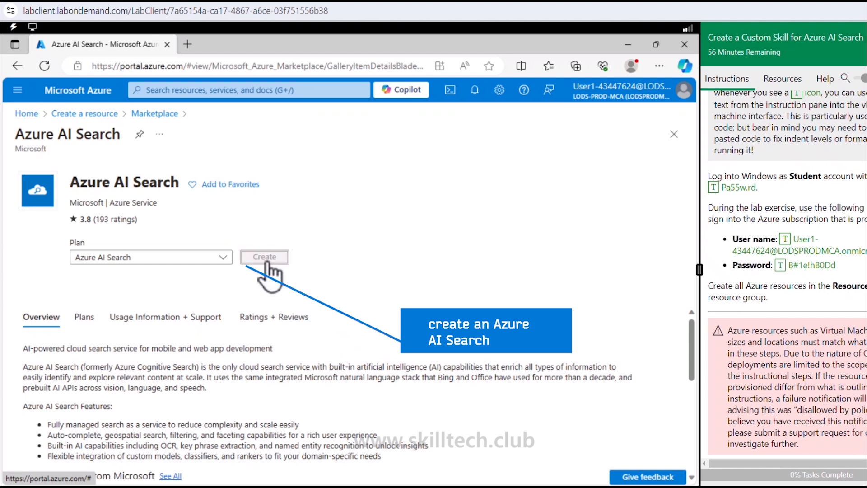
- Assign the search service to ResourceGroup1 and name it marutiazsrcsvc88
click(276, 251)
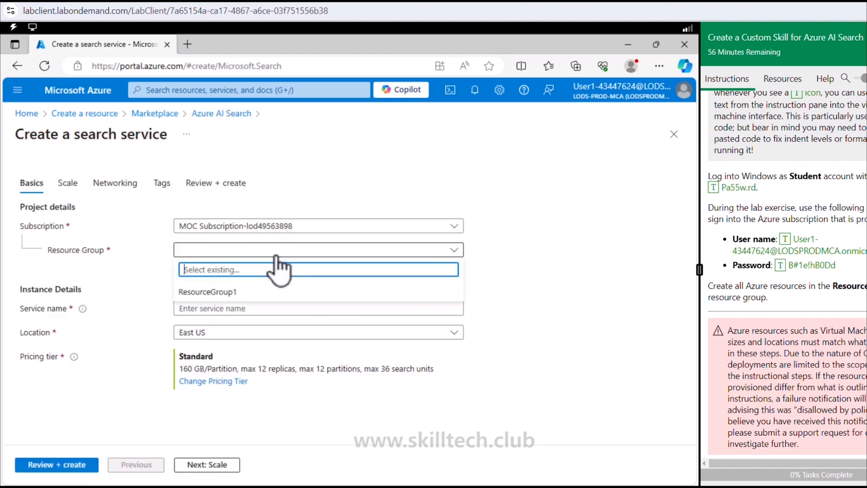
click(233, 293)
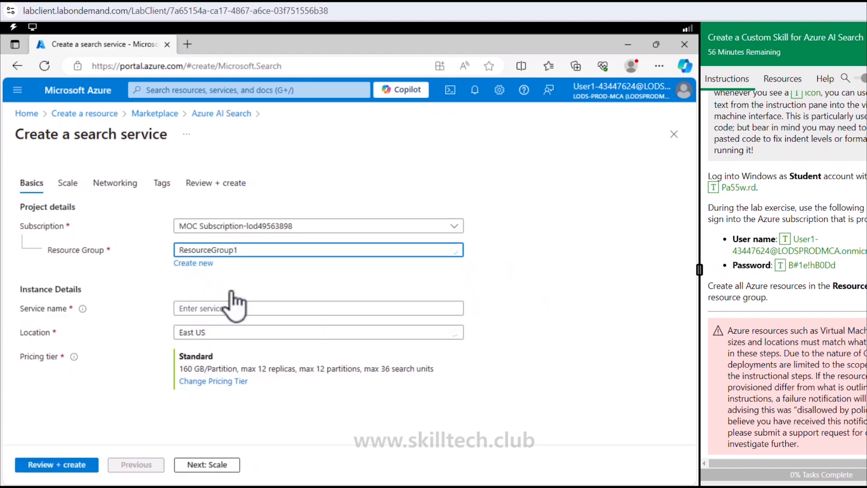
click(212, 311)
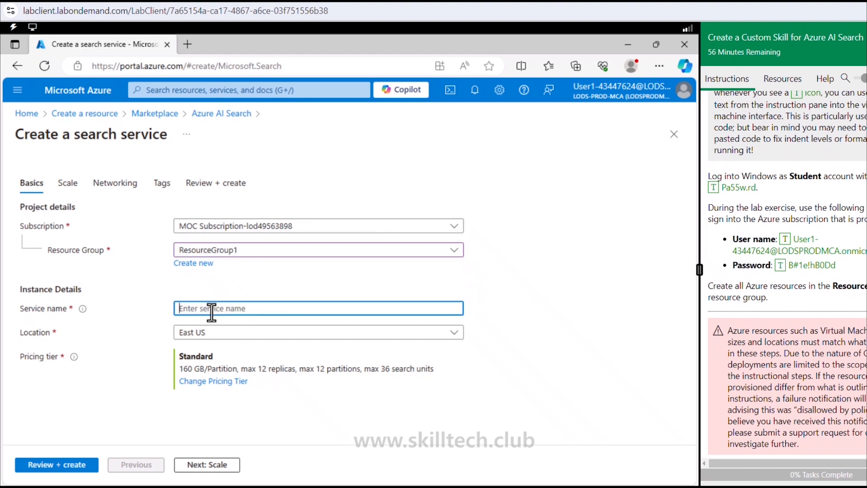
text(marutiazsrcsvc88)
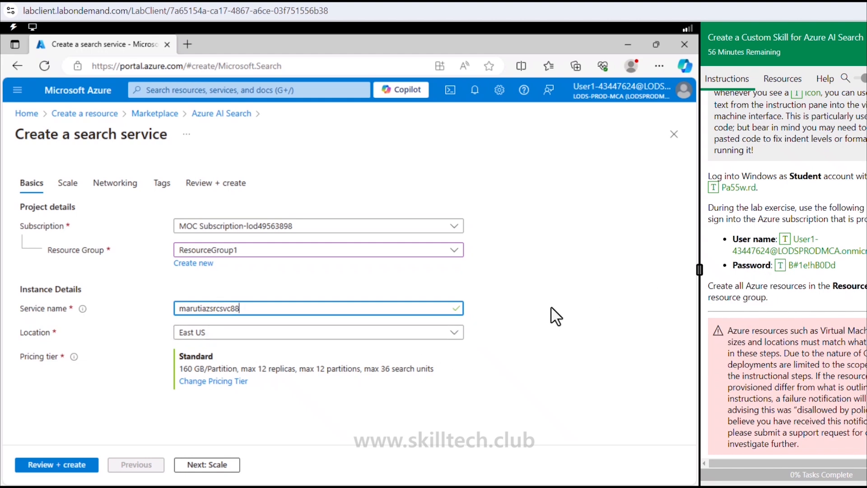
- Change the search service's pricing tier to Basic
click(217, 384)
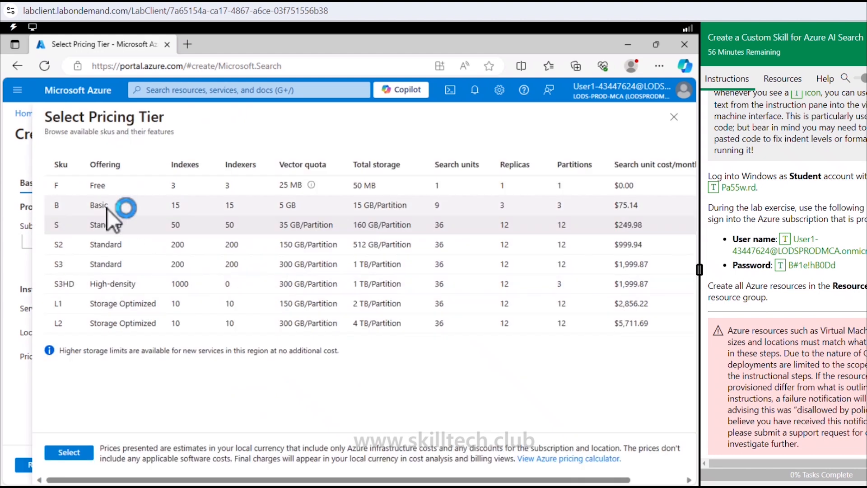
click(106, 205)
click(84, 454)
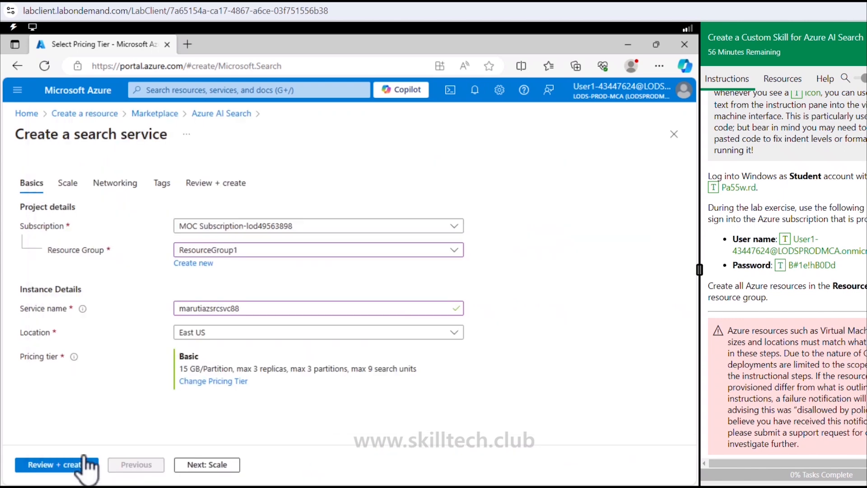
- Keep the default scale settings, then validate the search service configuration and submit it for creation
click(219, 468)
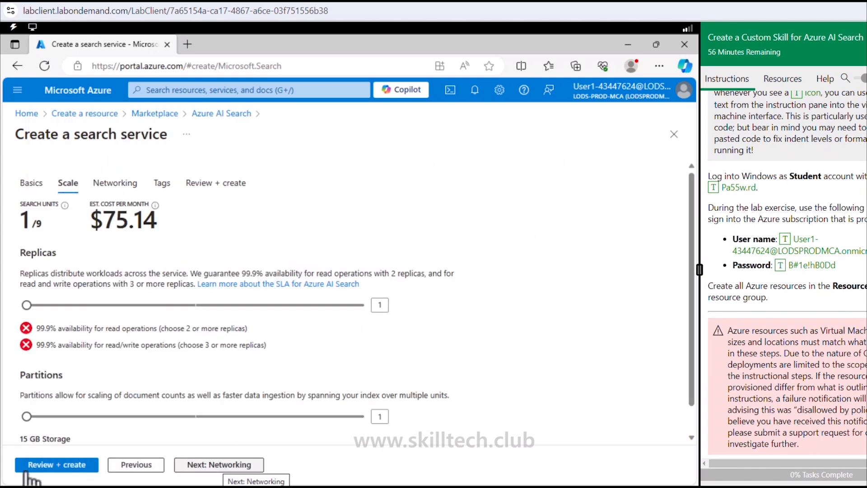
click(55, 464)
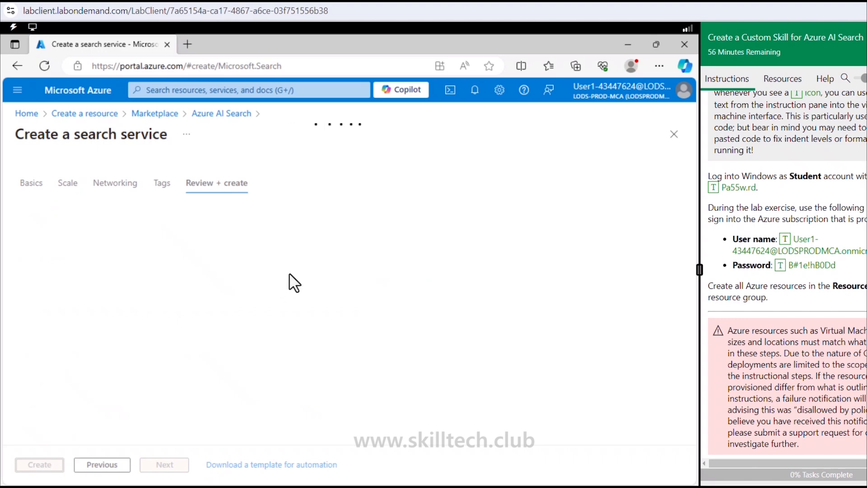
scroll(745, 334, down, 10)
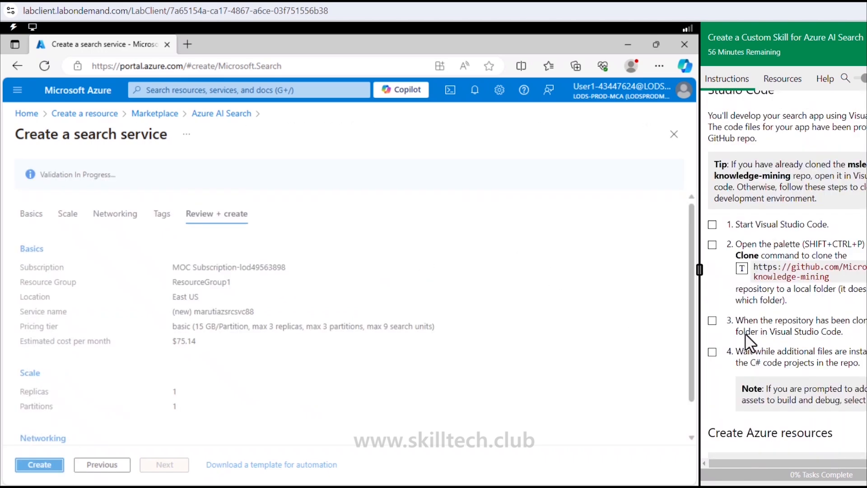
scroll(745, 334, down, 8)
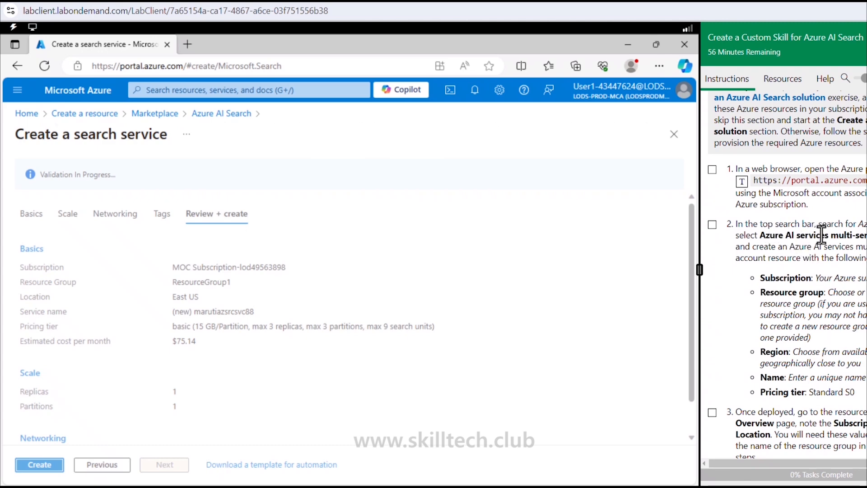
scroll(820, 347, down, 3)
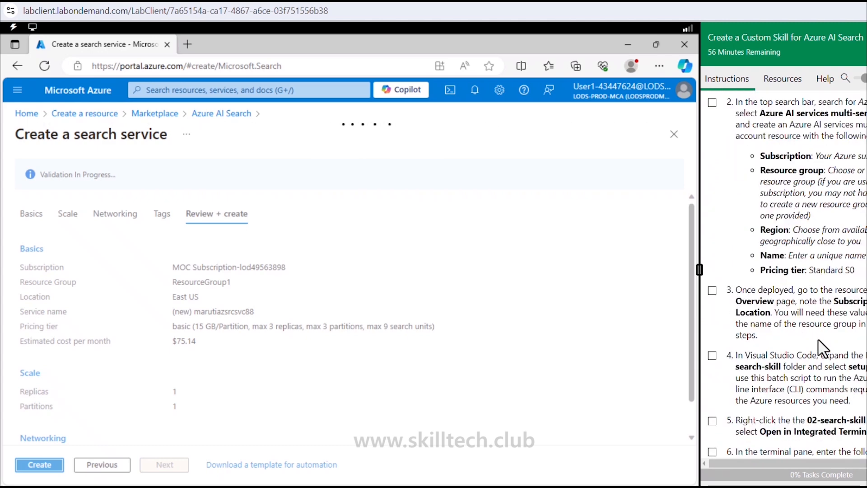
scroll(819, 347, up, 10)
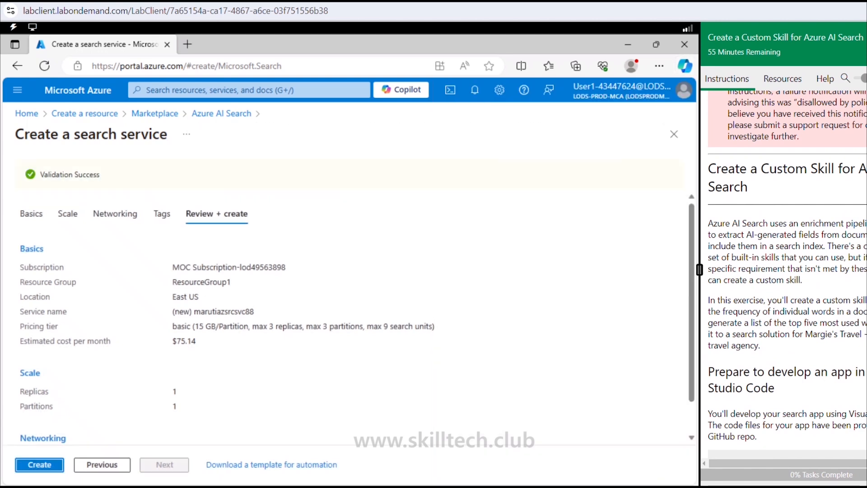
click(20, 466)
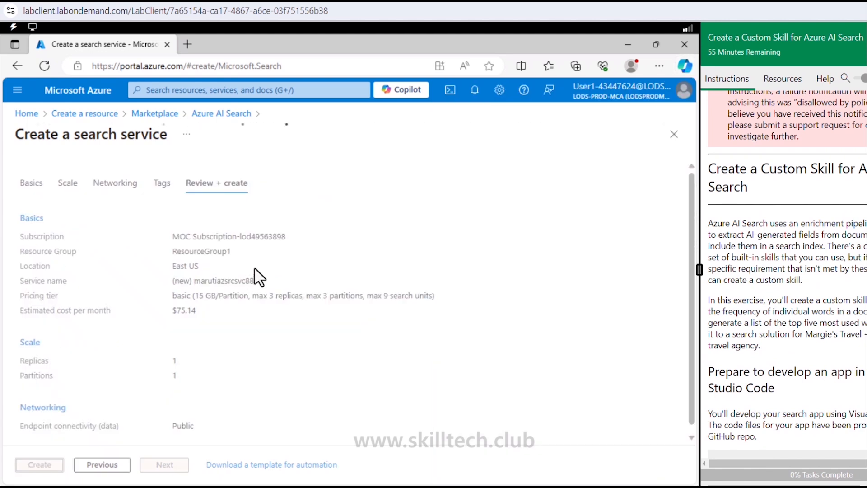
- Open the Azure portal home in a second browser tab and start creating an Azure AI services resource from the AI + Machine Learning category
right_click(87, 92)
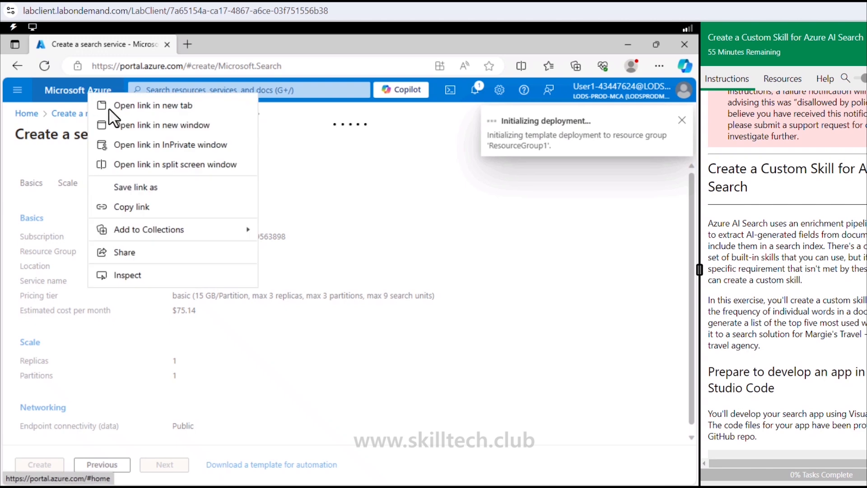
click(149, 107)
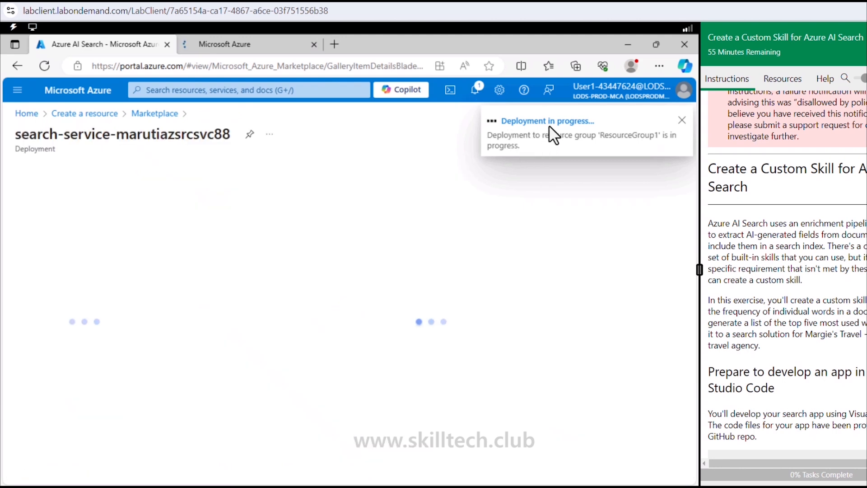
click(250, 44)
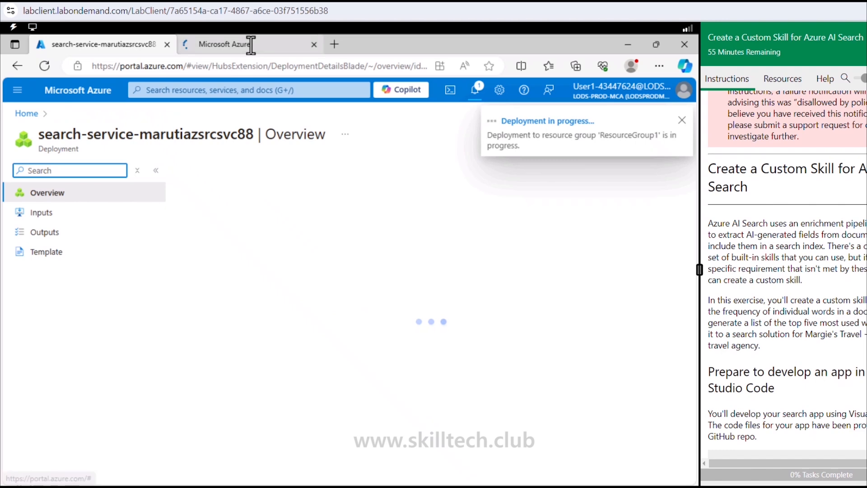
click(75, 162)
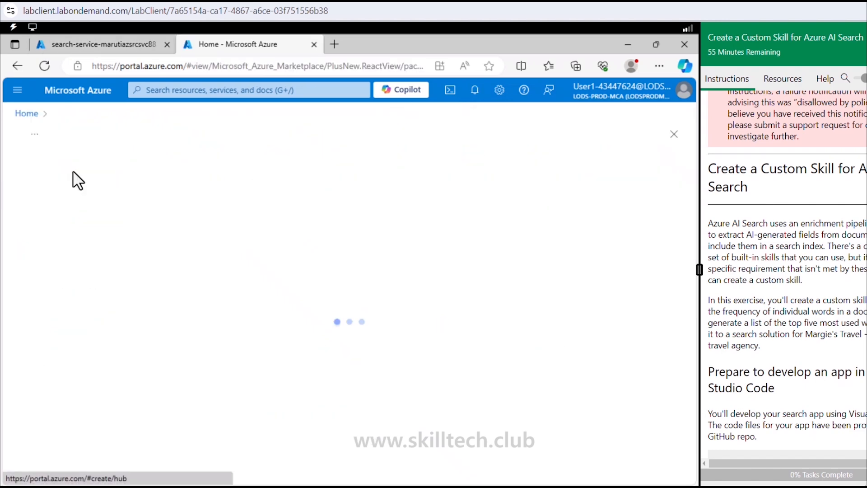
click(97, 249)
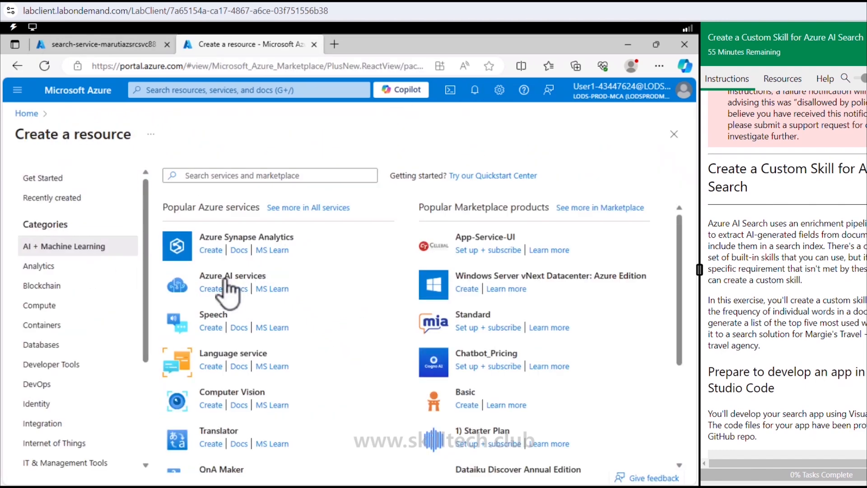
click(217, 291)
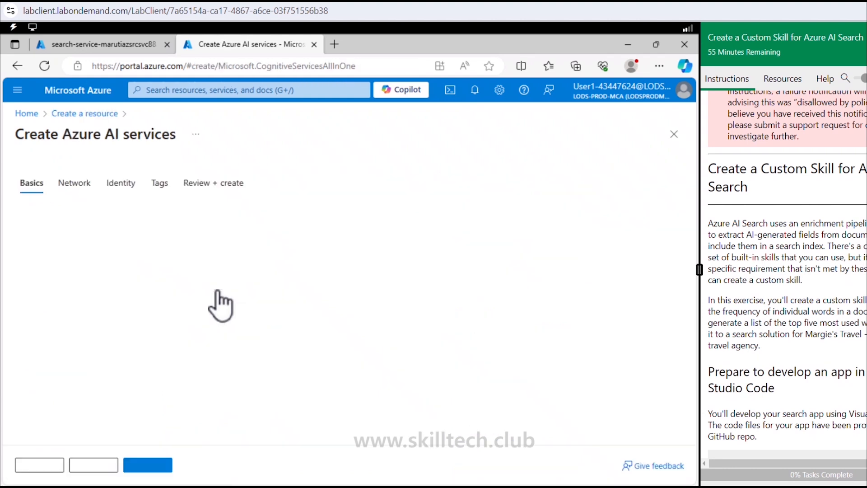
- Assign the Azure AI services resource to ResourceGroup1 and name it MarutiazAIsvc88
click(235, 312)
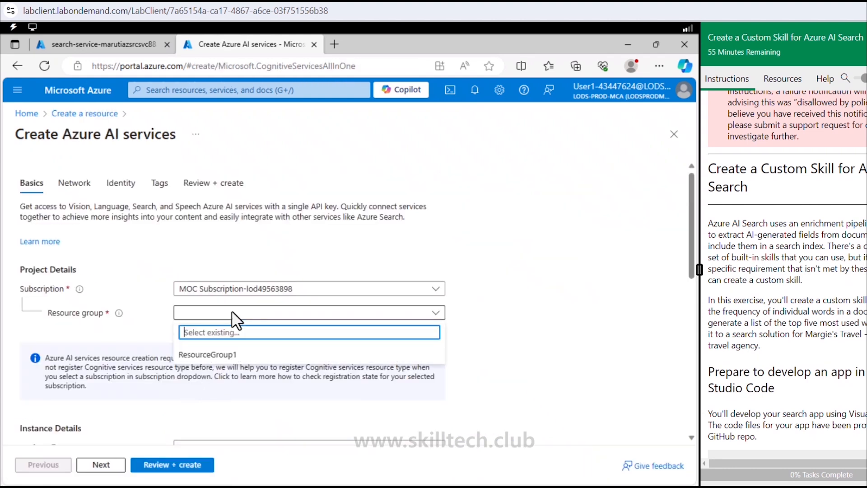
click(220, 355)
scroll(226, 367, down, 2)
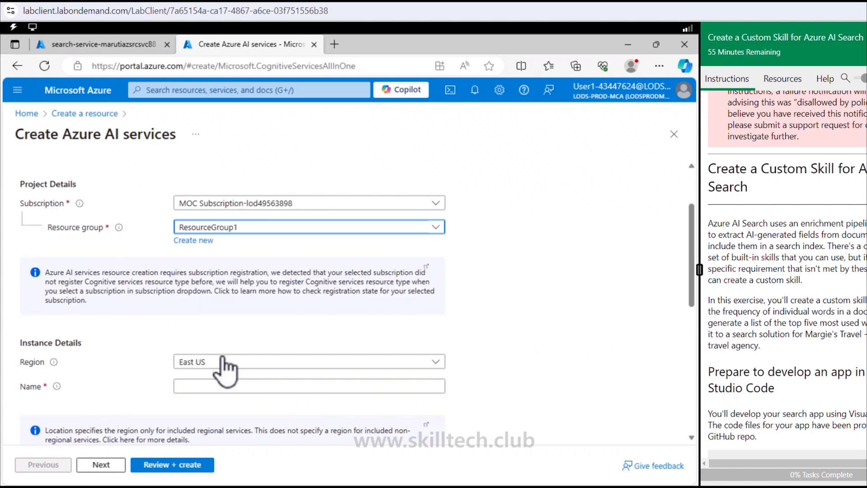
click(211, 386)
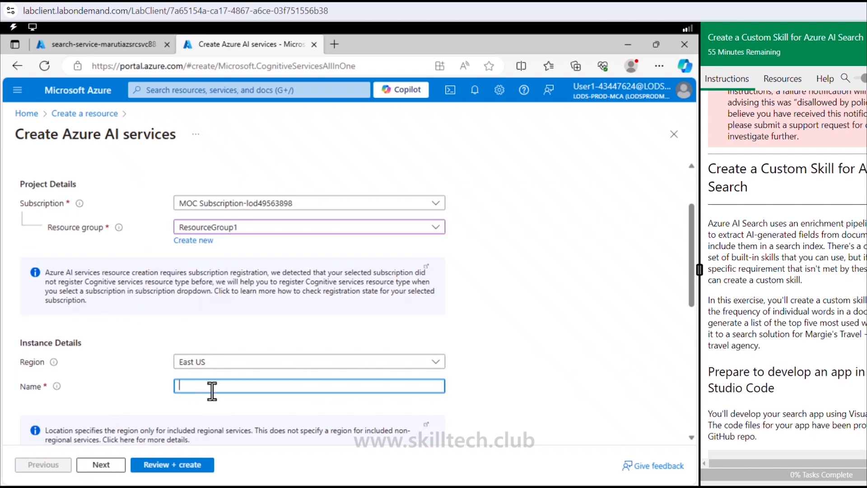
text(Maru)
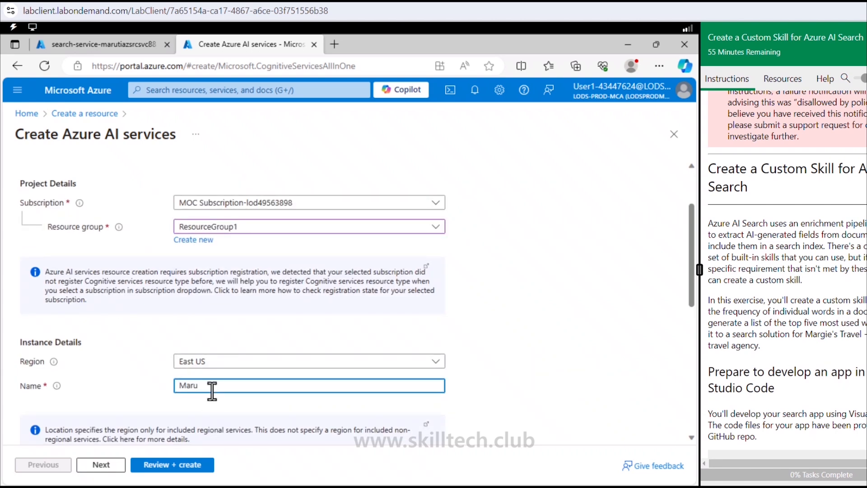
text(itiazAIsvc88)
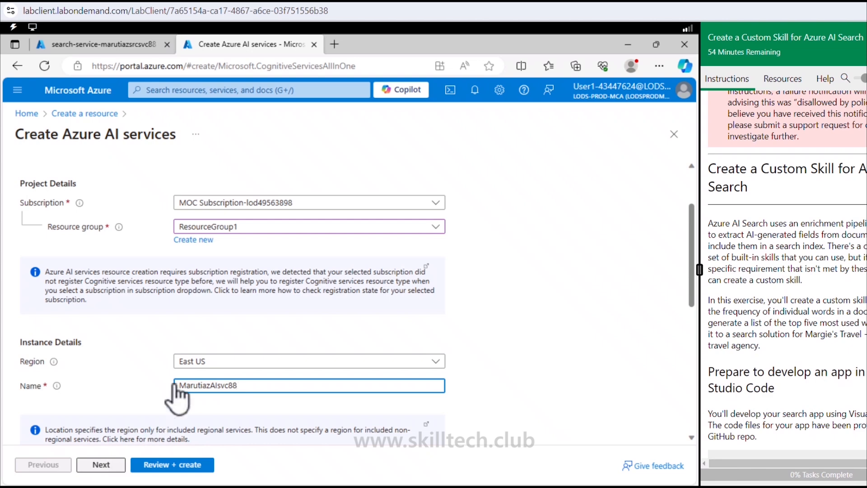
- Set the Azure AI services resource's pricing tier to Standard S0
scroll(175, 385, down, 2)
click(193, 389)
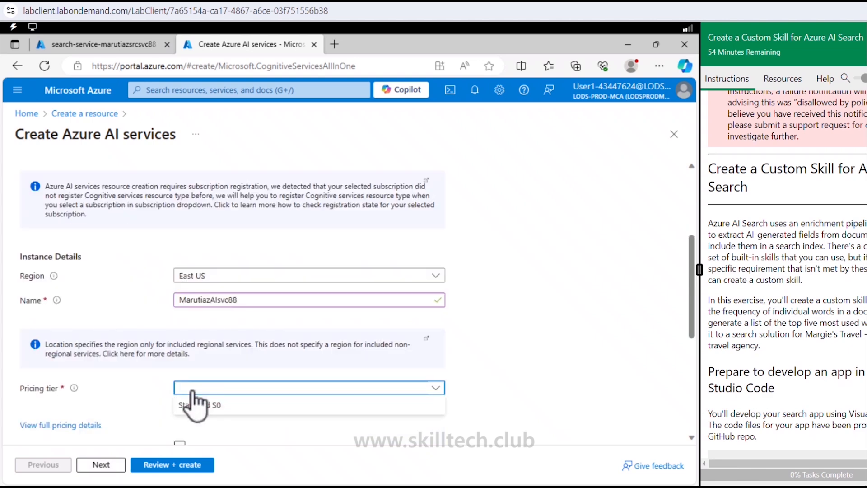
click(193, 404)
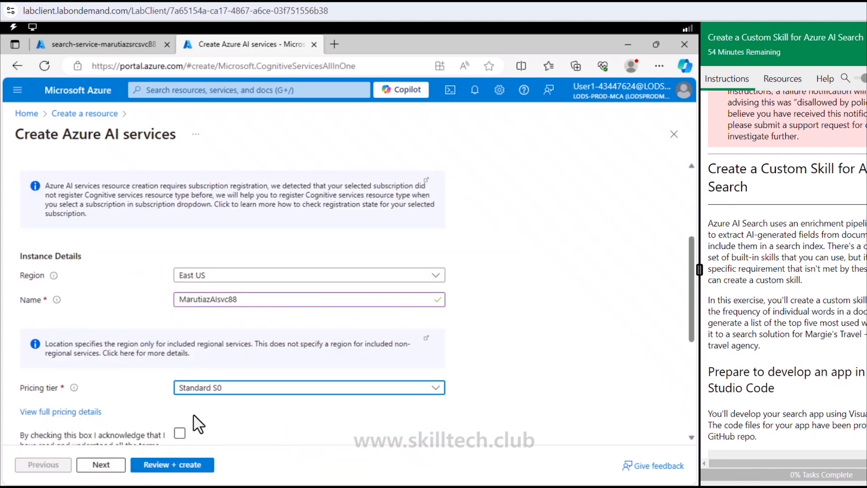
- Acknowledge the terms for the Azure AI services resource, then validate its configuration and submit it for creation
scroll(195, 423, down, 2)
click(180, 348)
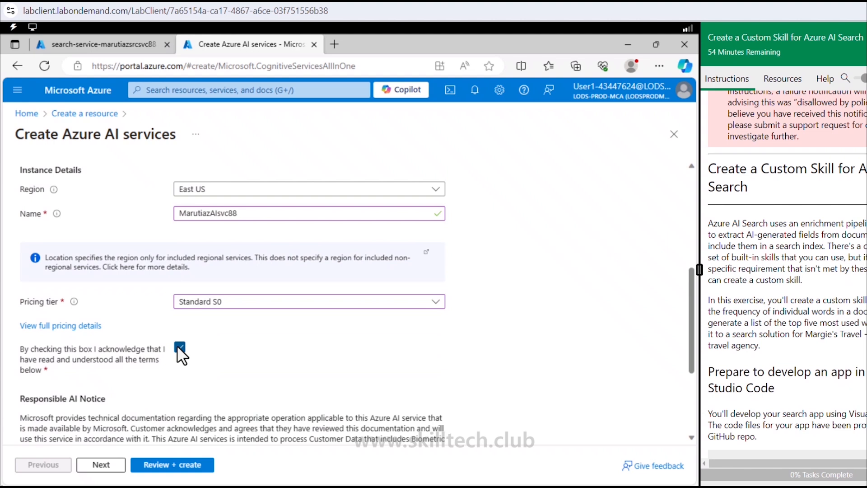
click(169, 467)
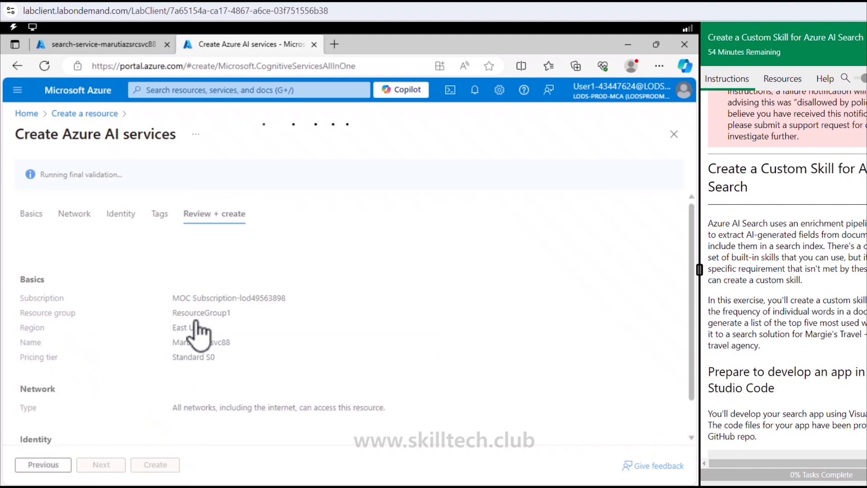
click(155, 465)
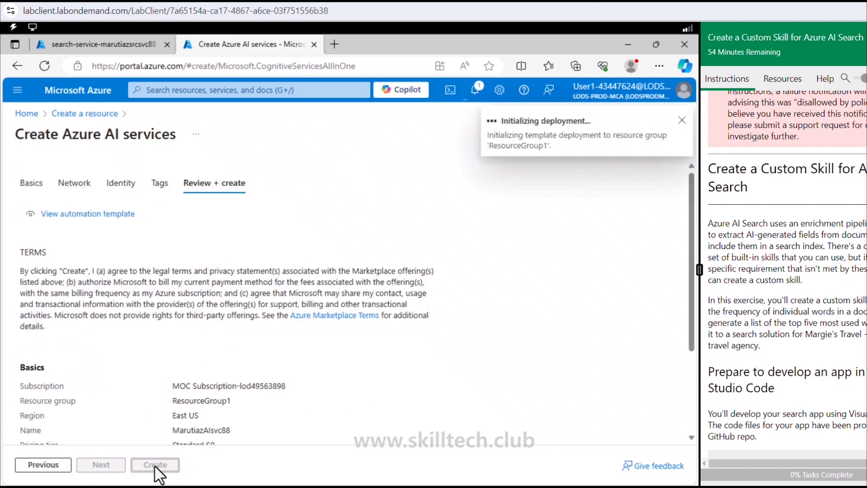
- Open the Azure portal home in a third browser tab and start creating another resource there
right_click(88, 99)
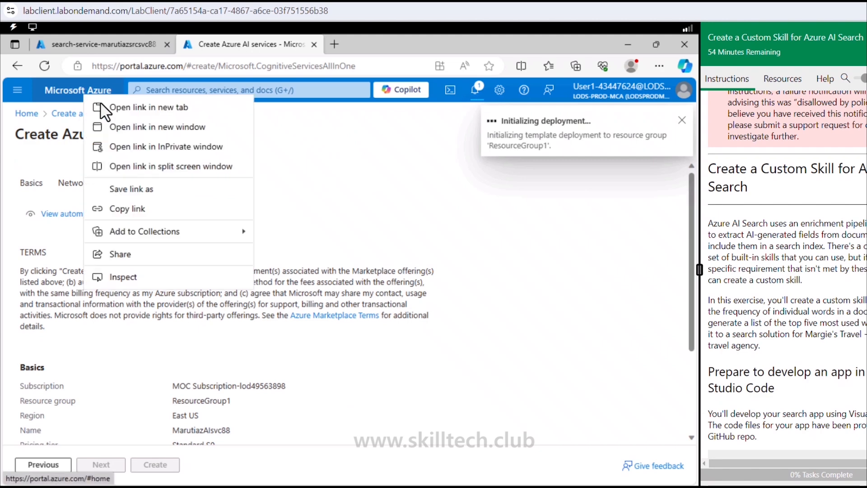
click(131, 108)
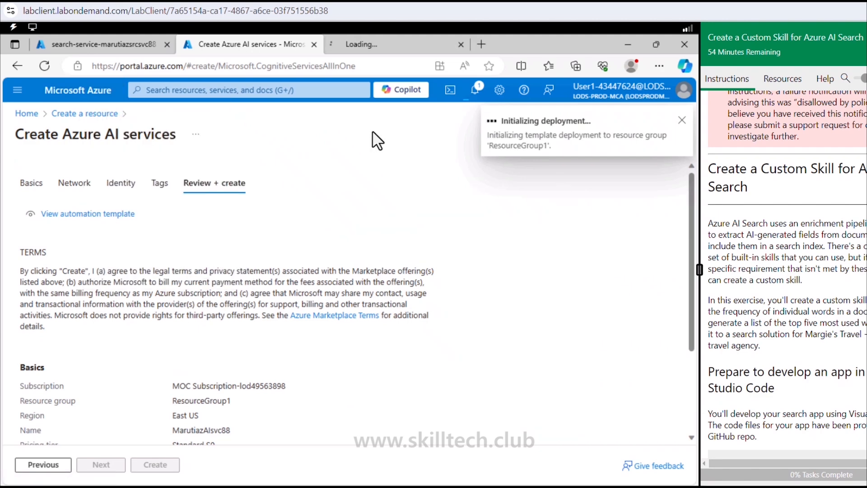
click(371, 49)
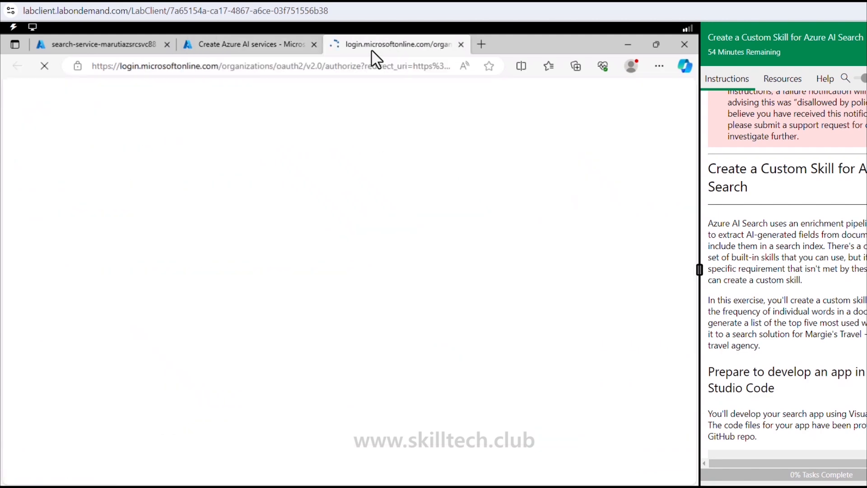
click(277, 46)
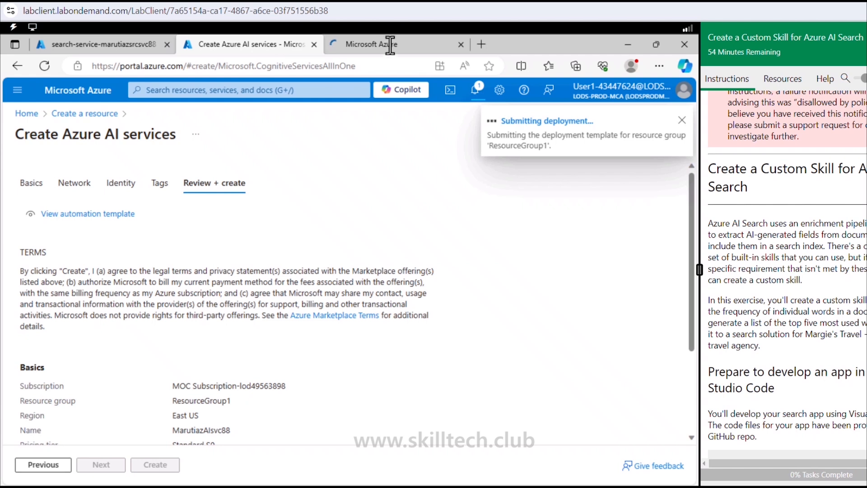
click(390, 42)
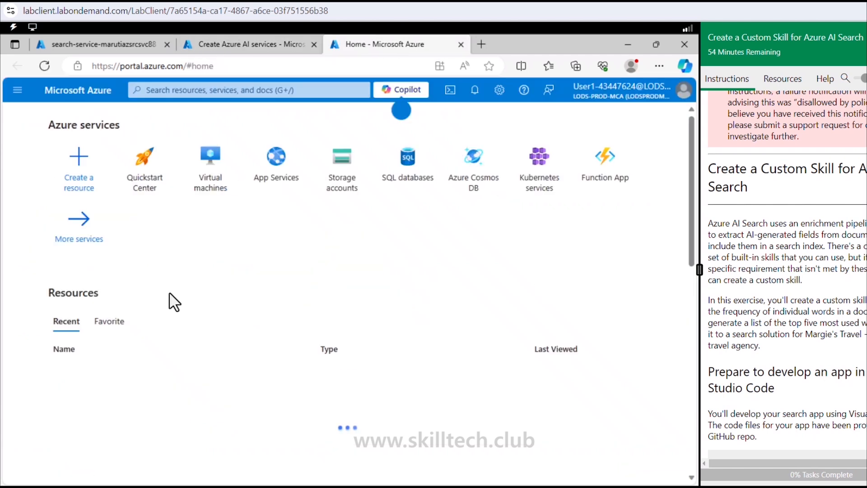
click(77, 181)
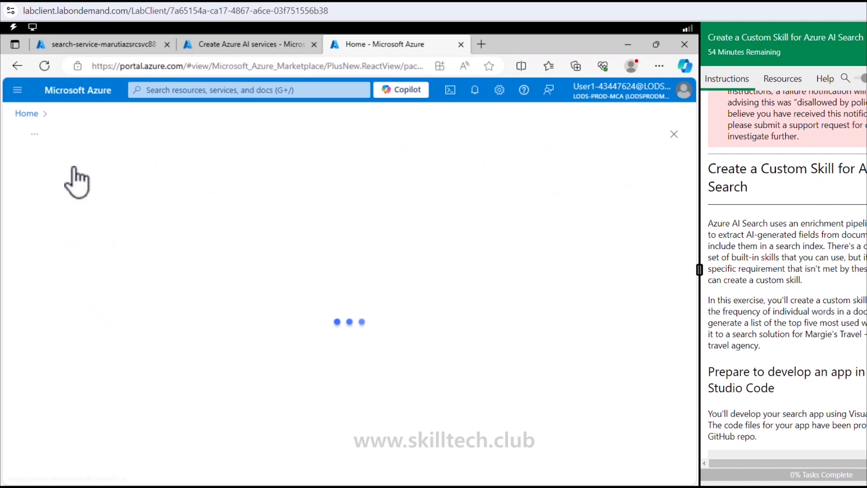
- Find Microsoft's Storage account in the marketplace by searching "storage account" and start creating the resource
click(235, 179)
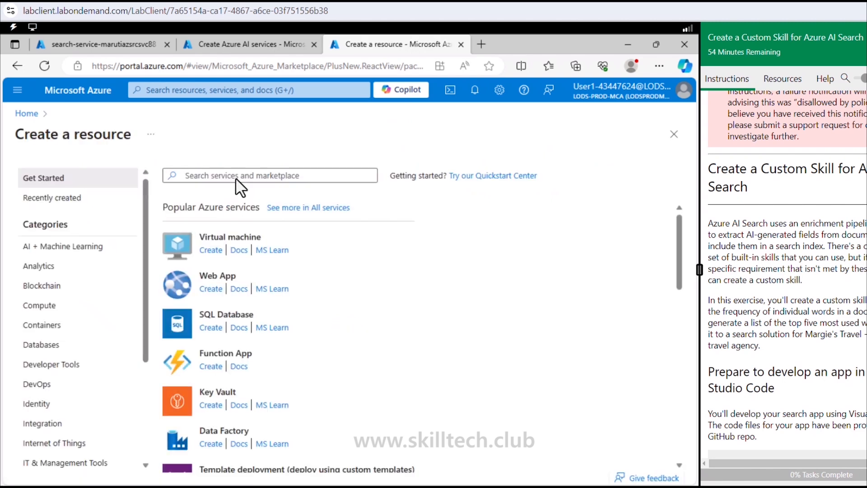
text(storage acc)
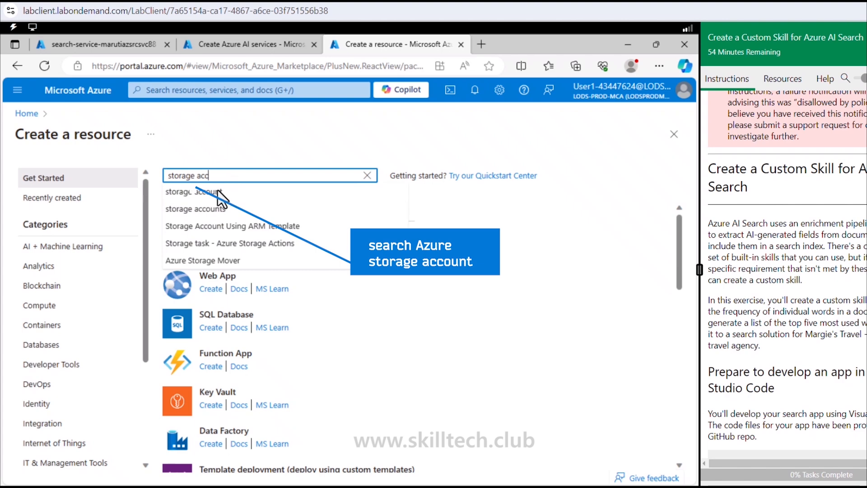
click(220, 191)
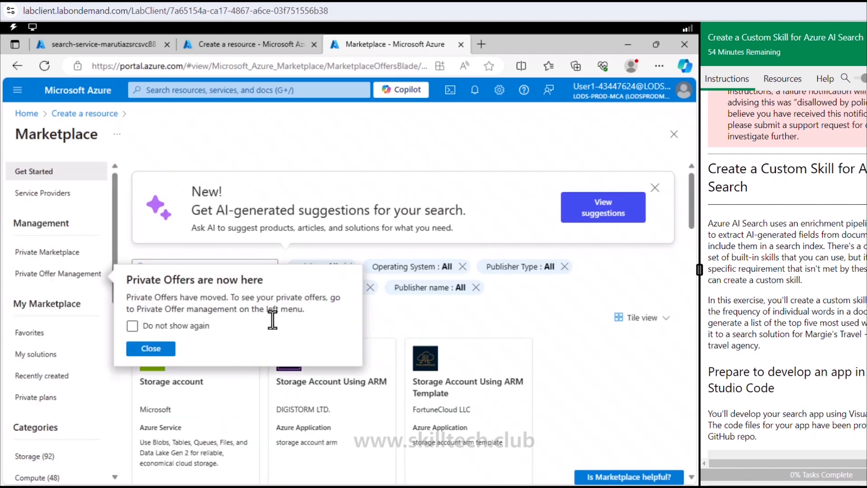
click(153, 348)
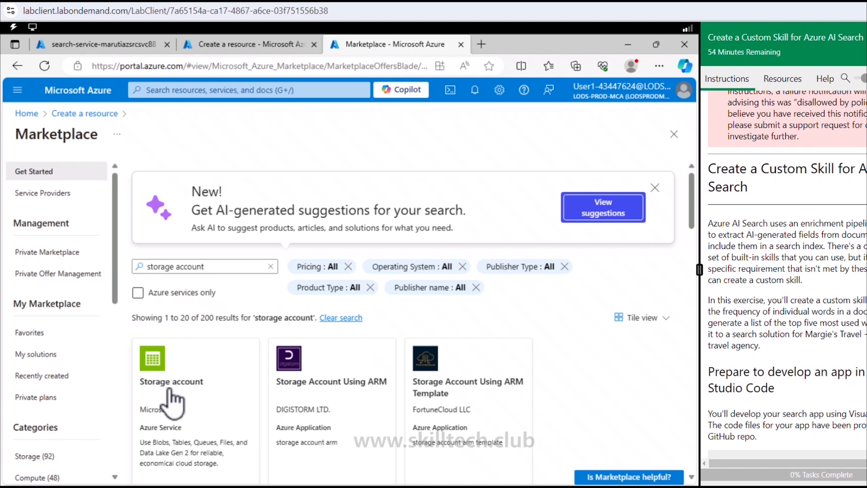
click(173, 398)
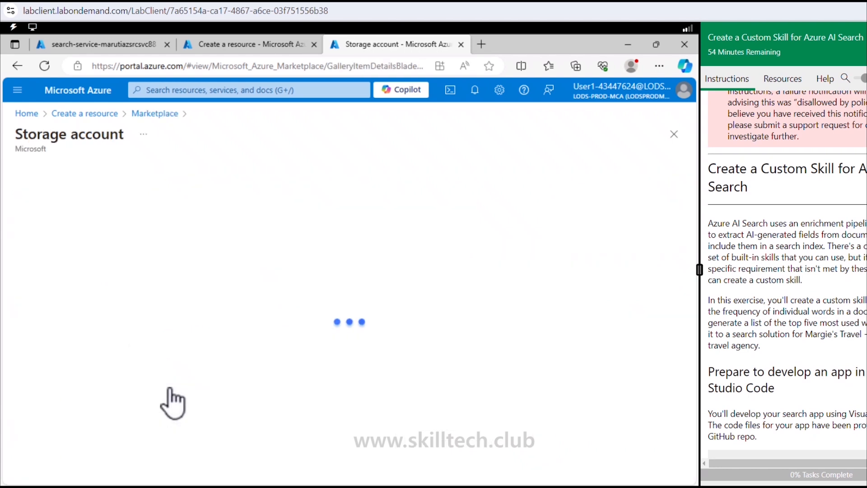
click(282, 258)
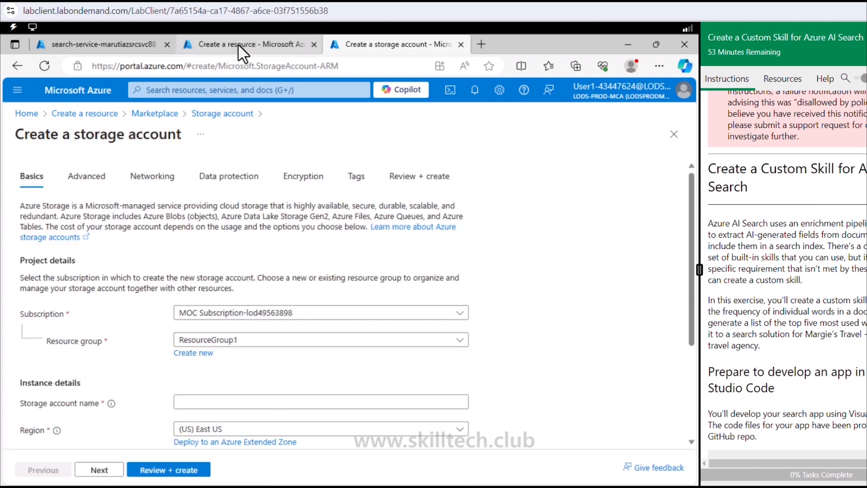
- Name the new storage account marutiazstrg88
click(219, 406)
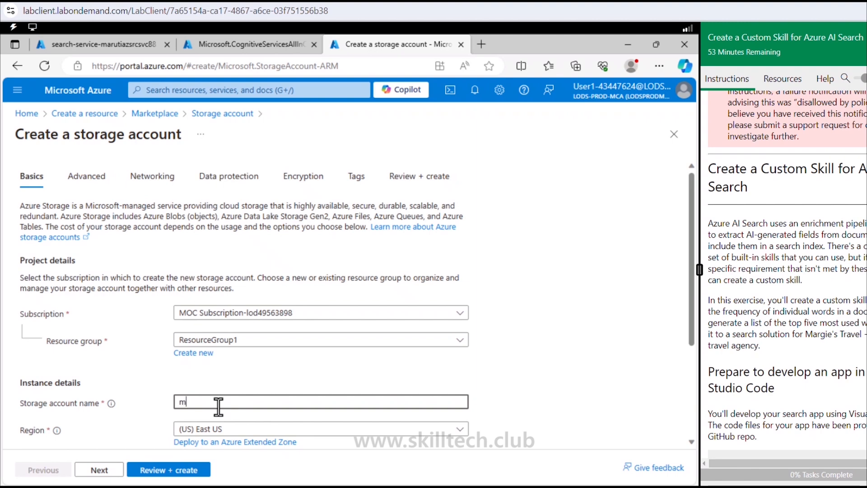
text(marutiazstrg88)
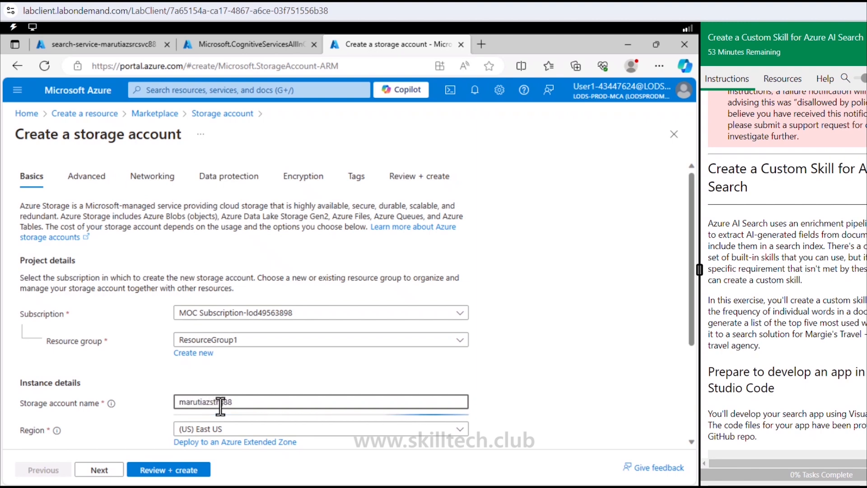
- Set the storage account's primary service to Azure Blob Storage or Azure Data Lake Storage Gen 2 and its primary workload to Other
scroll(220, 405, down, 3)
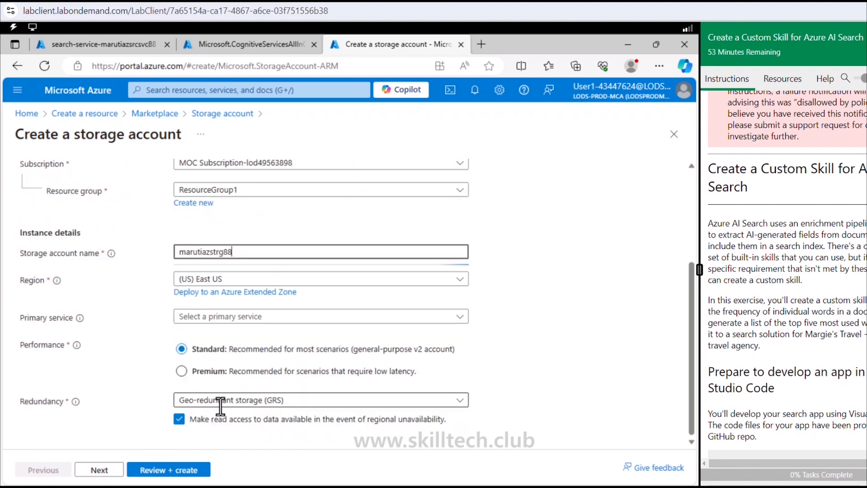
click(220, 318)
click(228, 335)
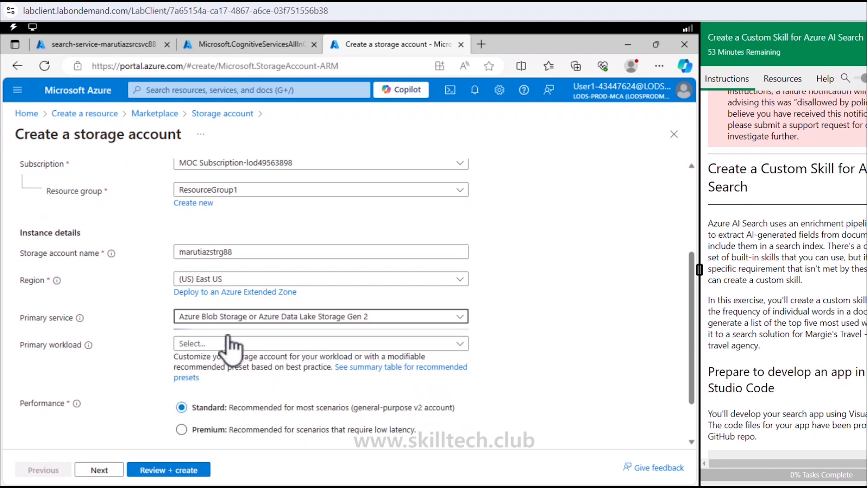
click(224, 349)
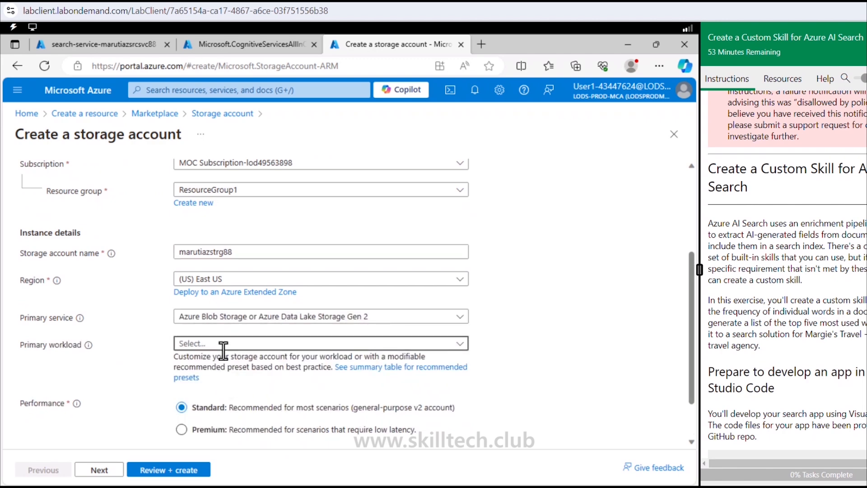
click(226, 296)
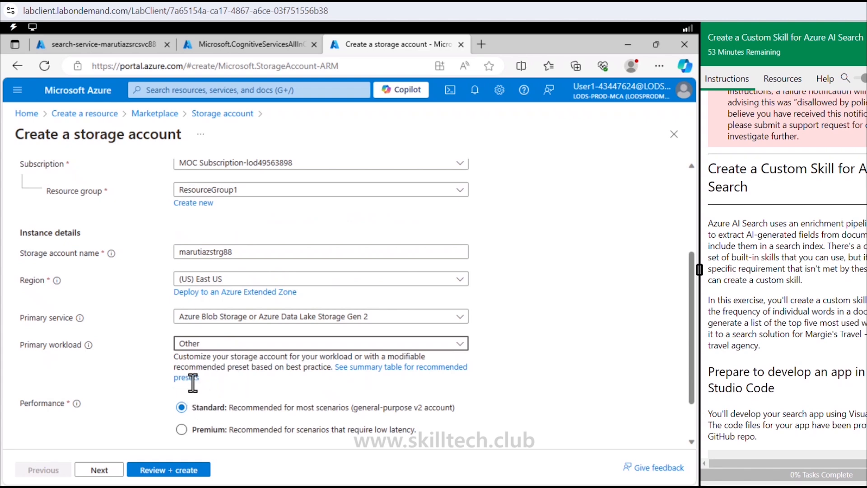
scroll(192, 383, down, 2)
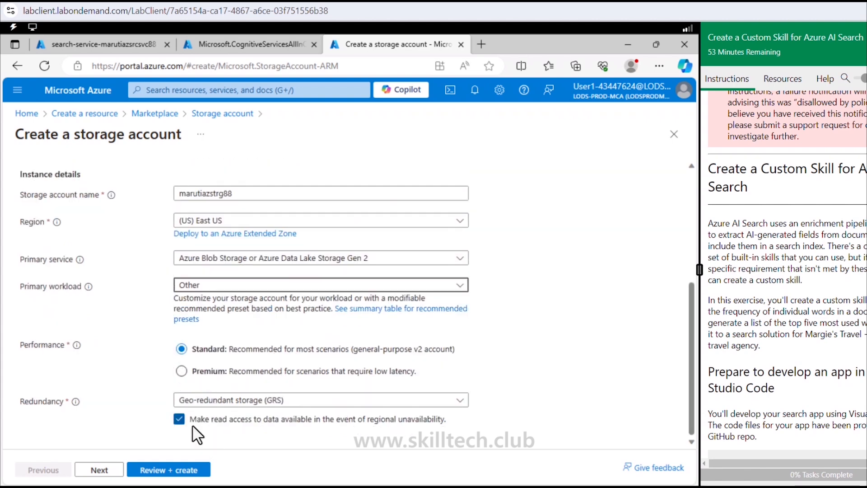
- Set the storage account's redundancy to Locally-redundant storage (LRS) and proceed to the configuration review
click(227, 401)
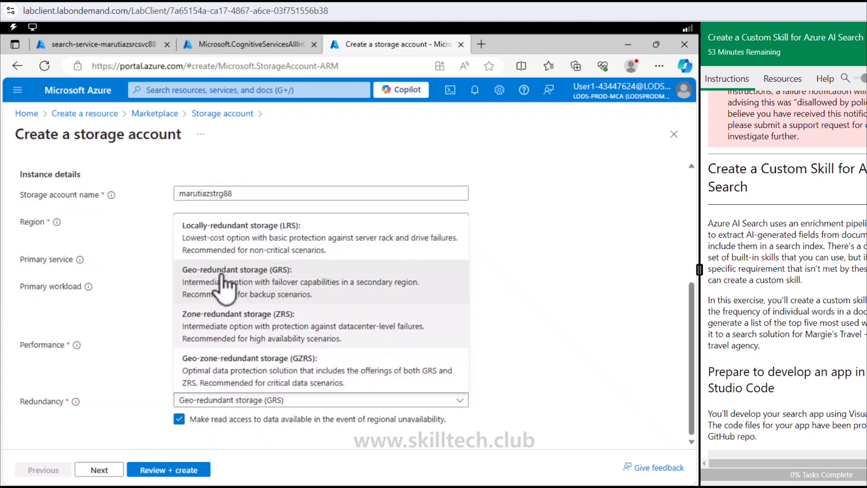
click(241, 239)
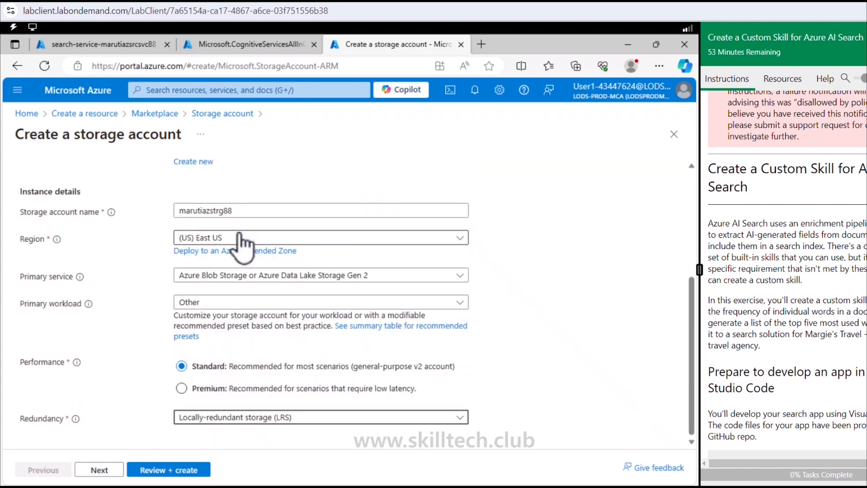
click(156, 471)
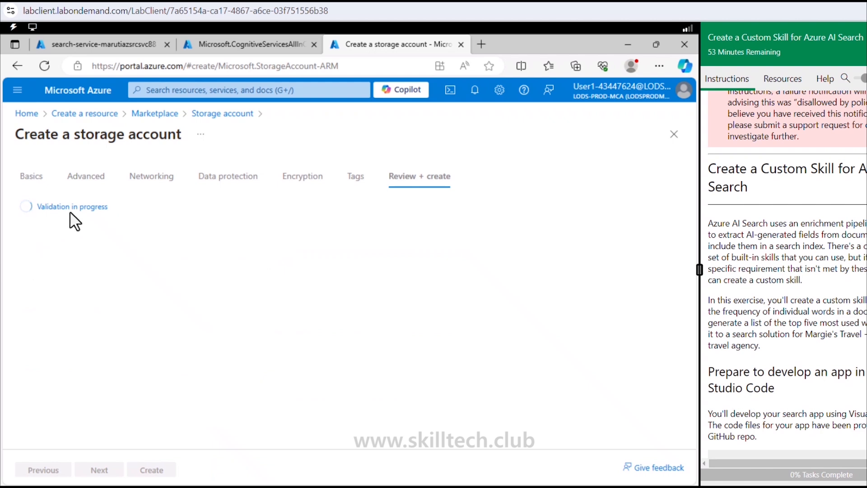
- Allow enabling anonymous access on individual containers in the advanced security settings and create the storage account
click(83, 179)
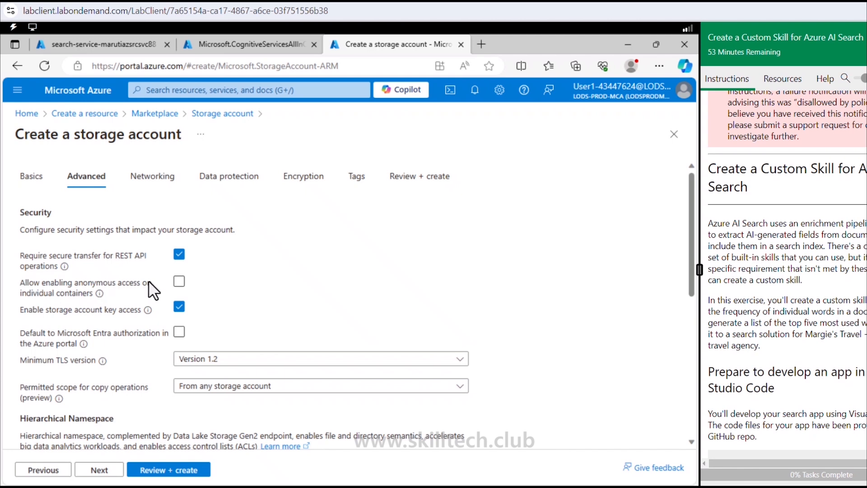
click(179, 281)
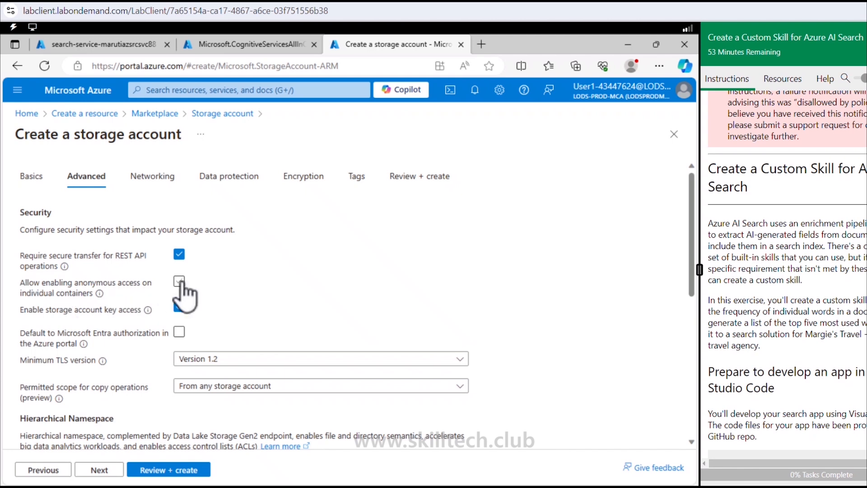
click(179, 281)
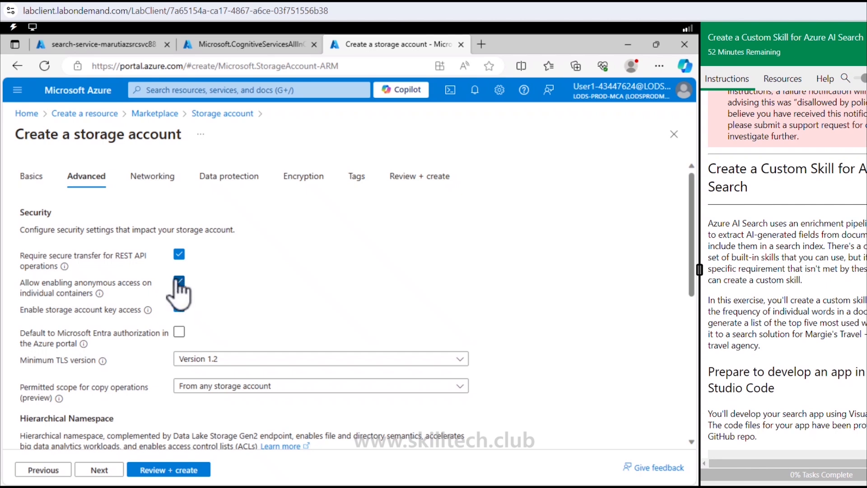
click(181, 469)
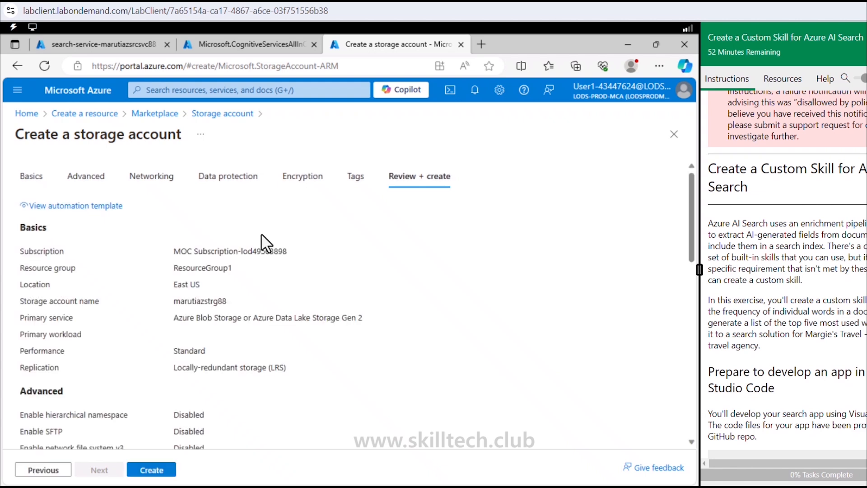
click(155, 471)
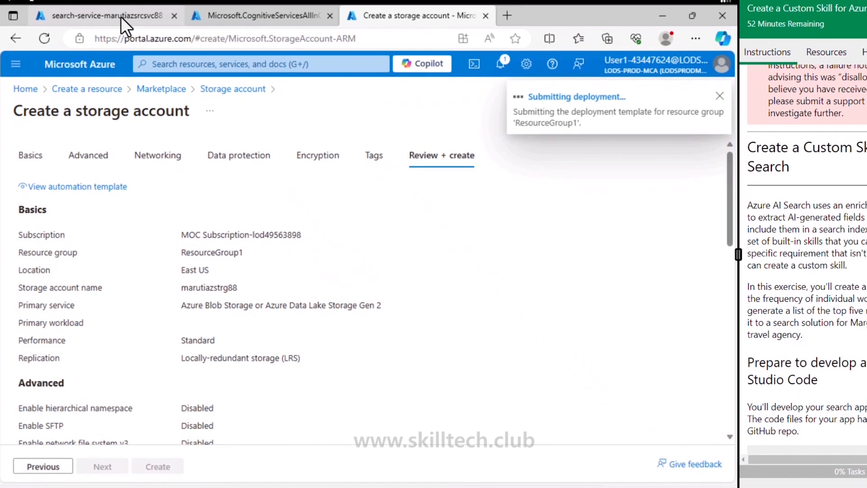
- Open the deployed search service resource and check the Azure AI services and storage account deployments in the other browser tabs
click(121, 16)
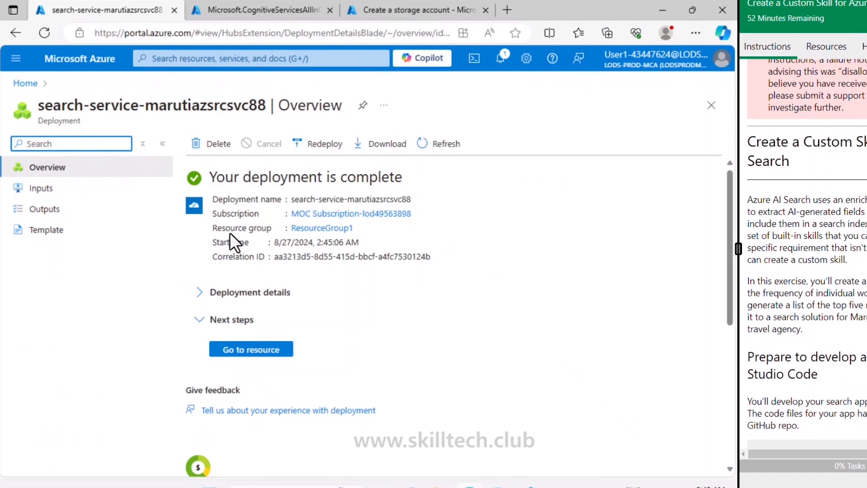
click(264, 352)
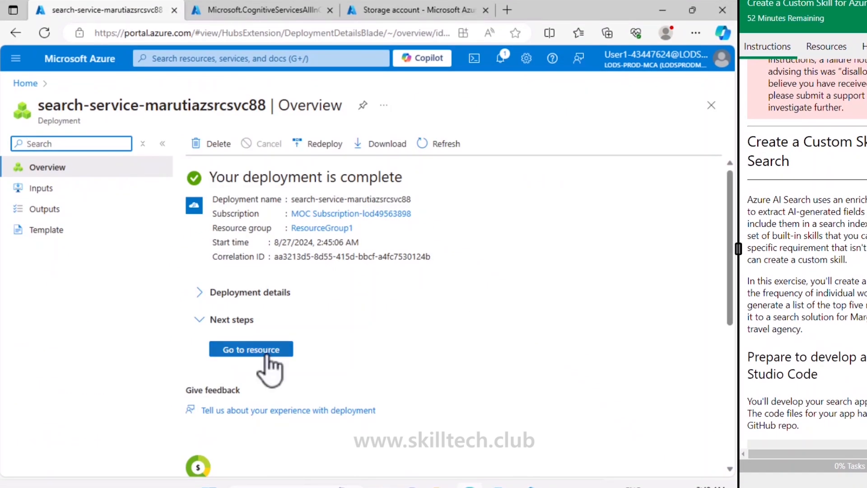
click(283, 14)
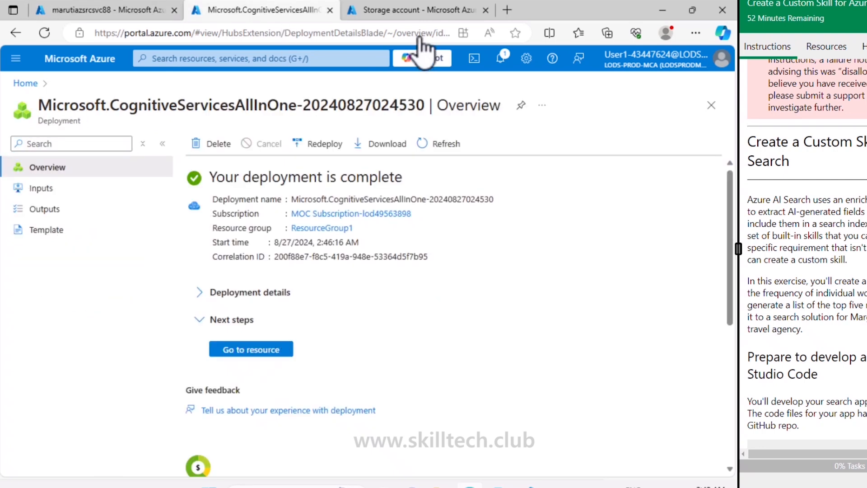
click(413, 10)
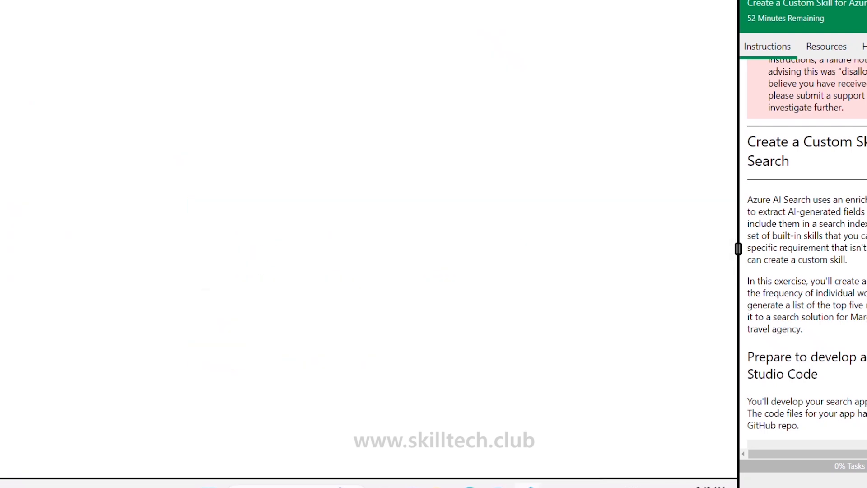
scroll(853, 343, down, 7)
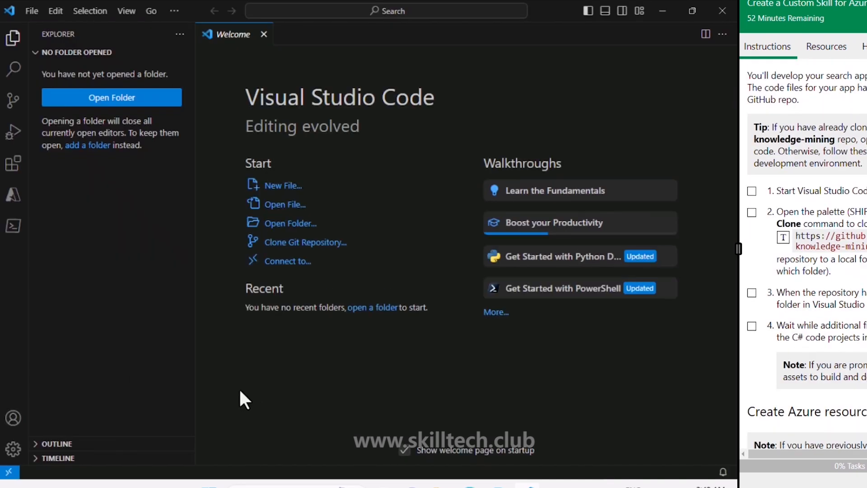
key(ctrl+shift+p)
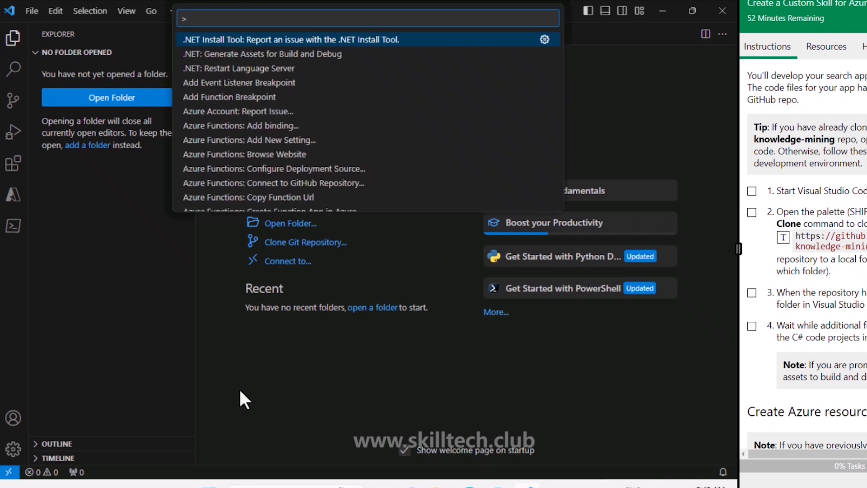
text(git cl)
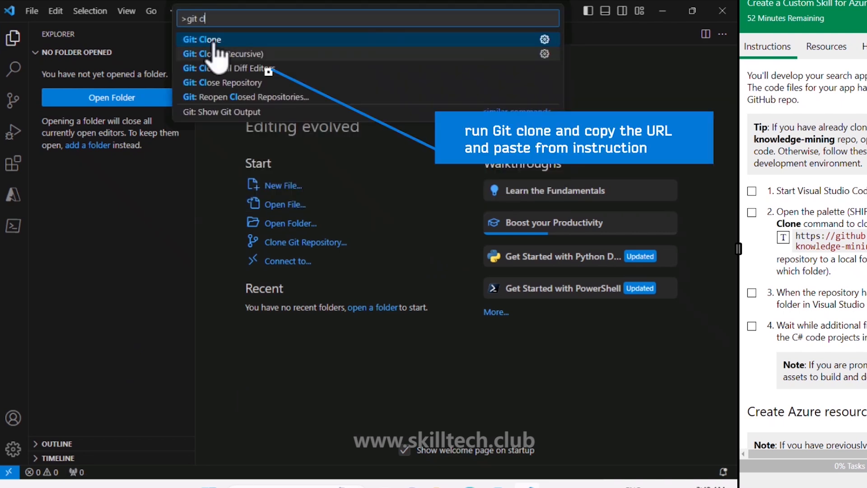
key(Return)
click(785, 237)
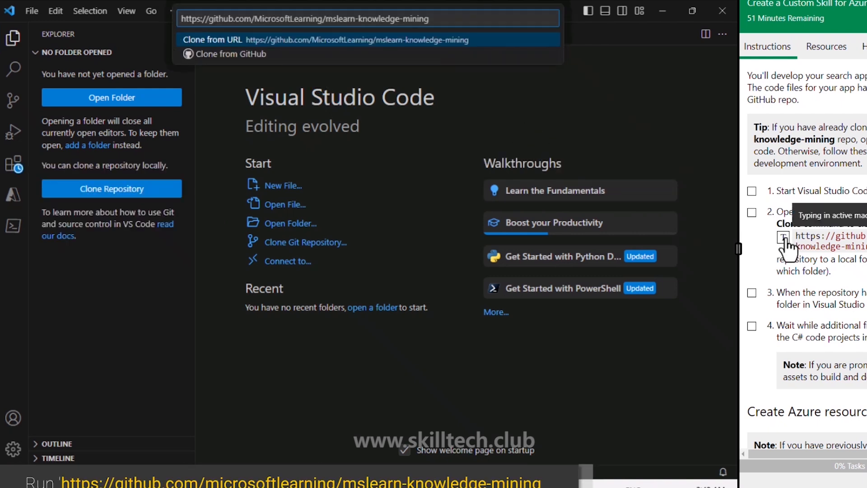
key(Return)
click(292, 288)
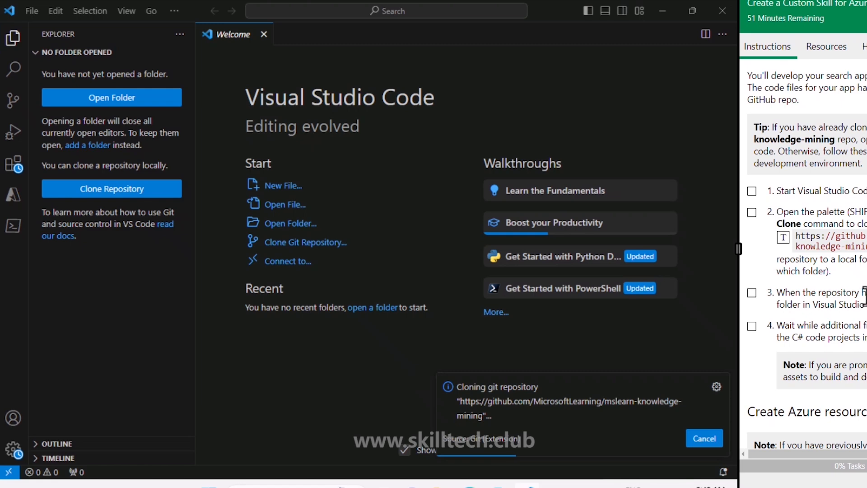
- Read ahead in the lab instructions about the search-skill folder and open the cloned repository
scroll(864, 296, down, 5)
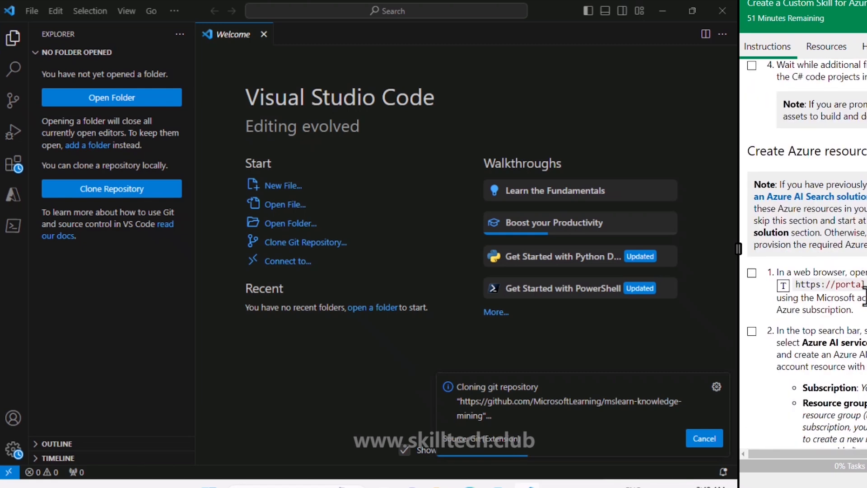
scroll(865, 295, down, 10)
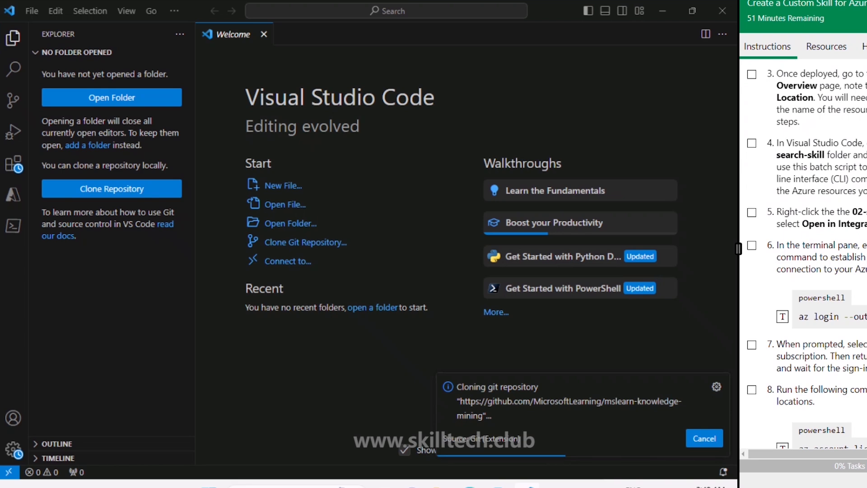
drag(776, 155, 829, 156)
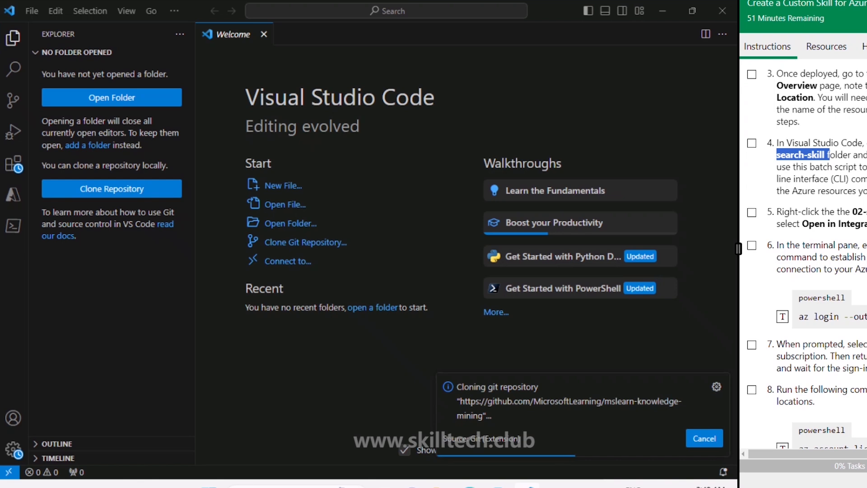
scroll(804, 253, up, 3)
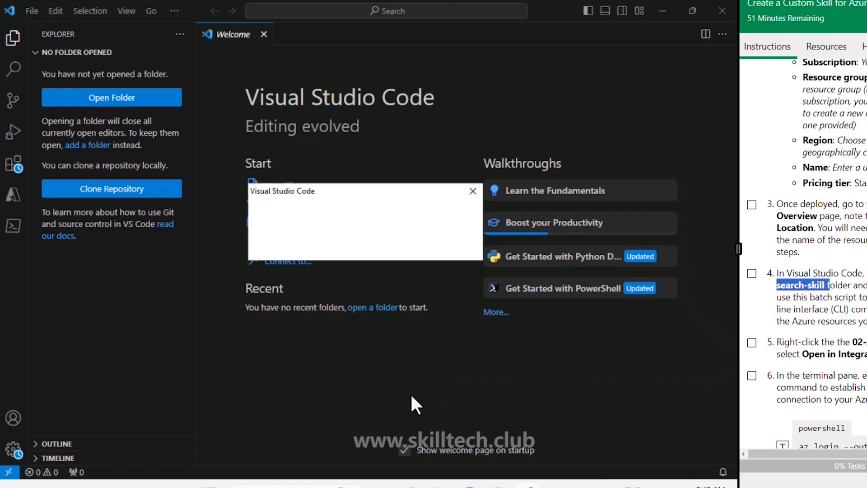
click(298, 247)
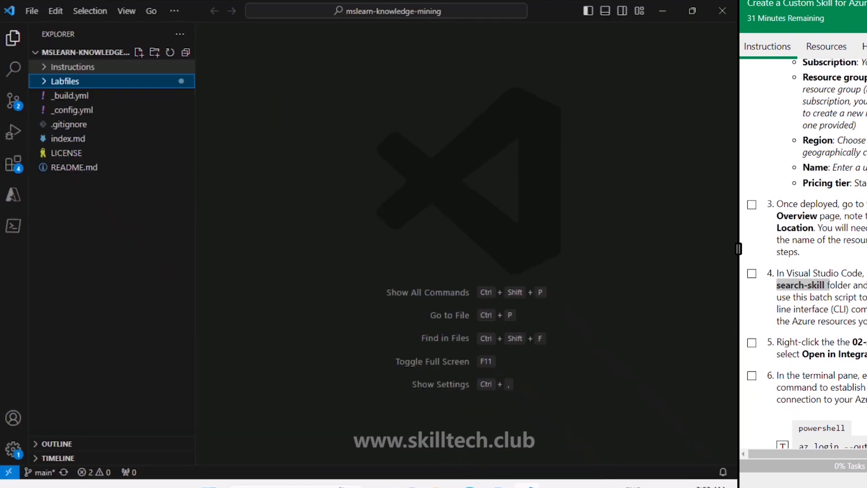
- Open an integrated terminal at the Labfiles/01-azure-search folder and open its UploadDocs.cmd file for editing
click(44, 85)
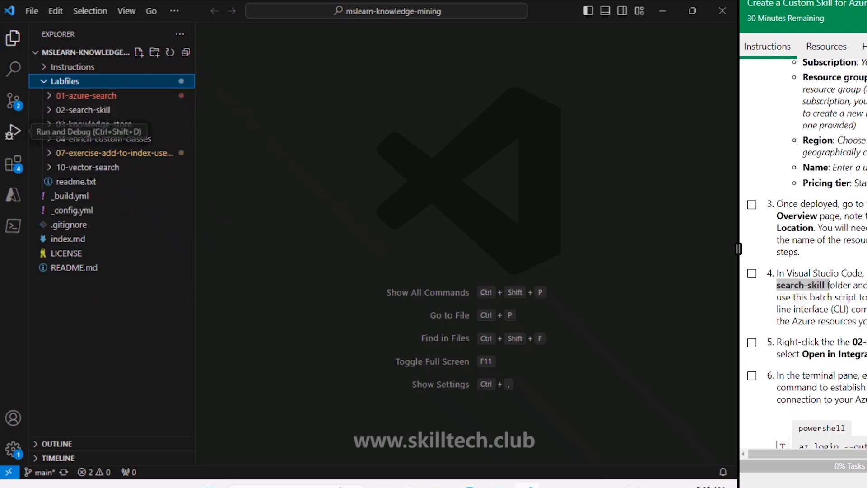
click(46, 99)
click(68, 125)
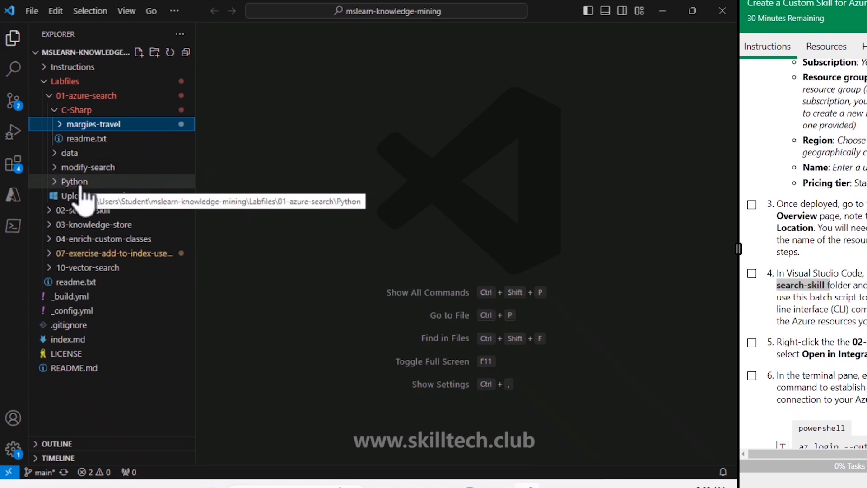
right_click(95, 97)
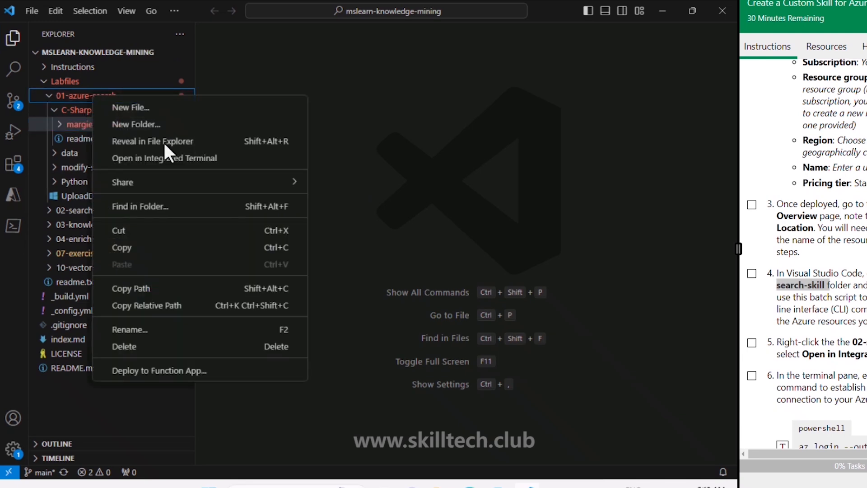
click(173, 158)
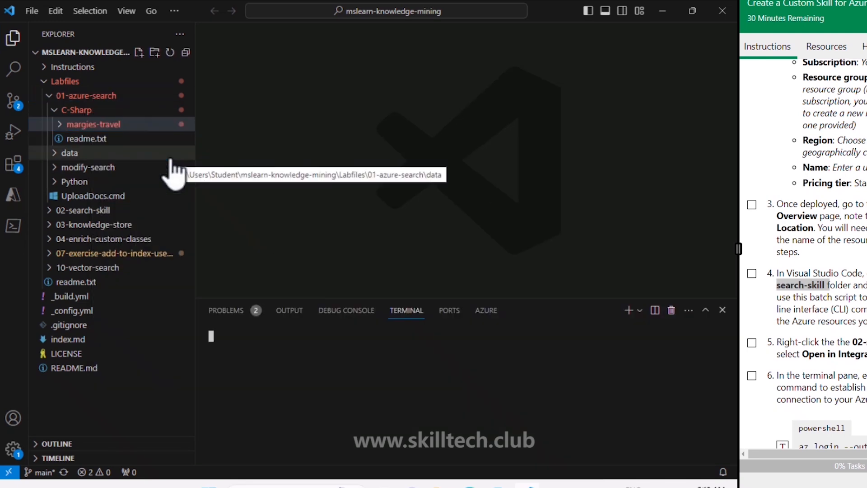
click(86, 196)
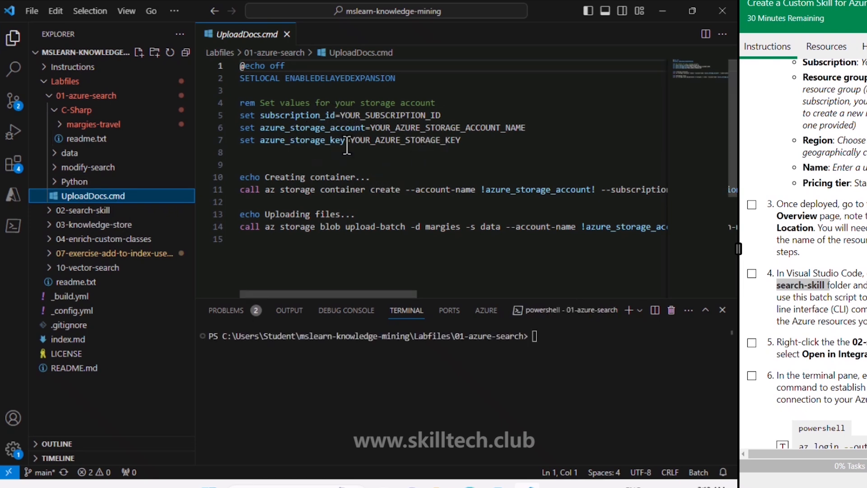
- Copy the subscription ID from the marutiazstrg88 overview in the Azure portal and paste it over the subscription_id placeholder in UploadDocs.cmd in Visual Studio Code
click(470, 486)
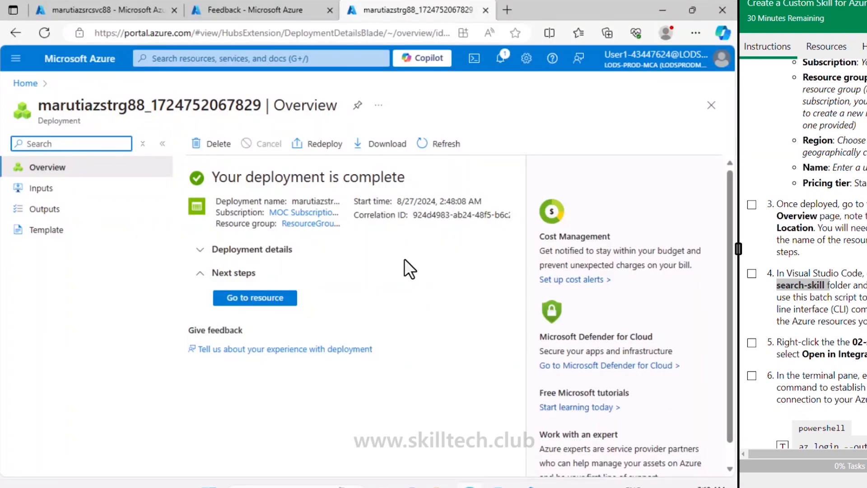
click(271, 297)
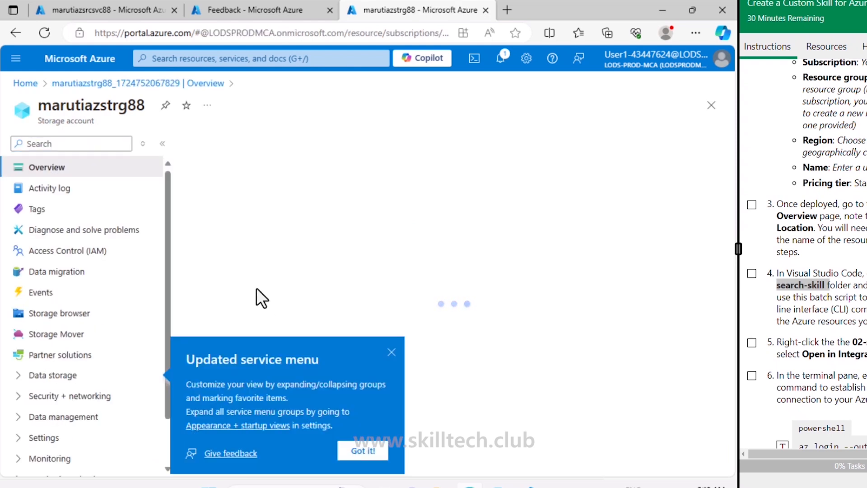
click(391, 352)
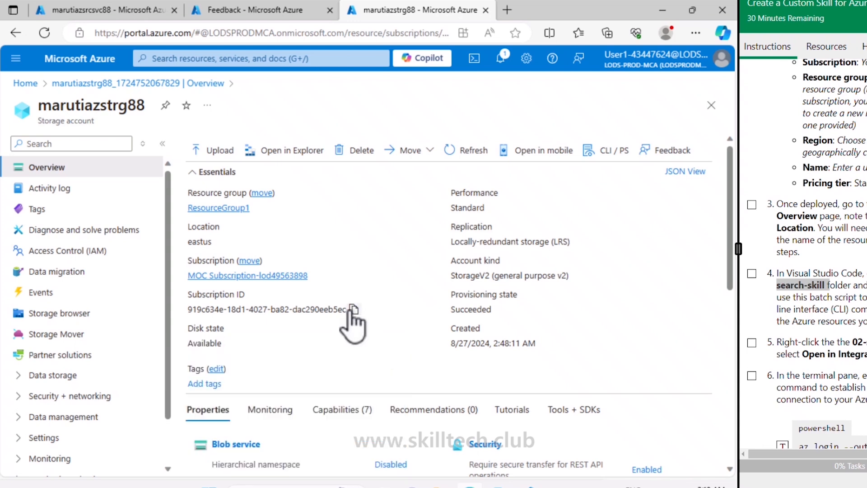
click(354, 310)
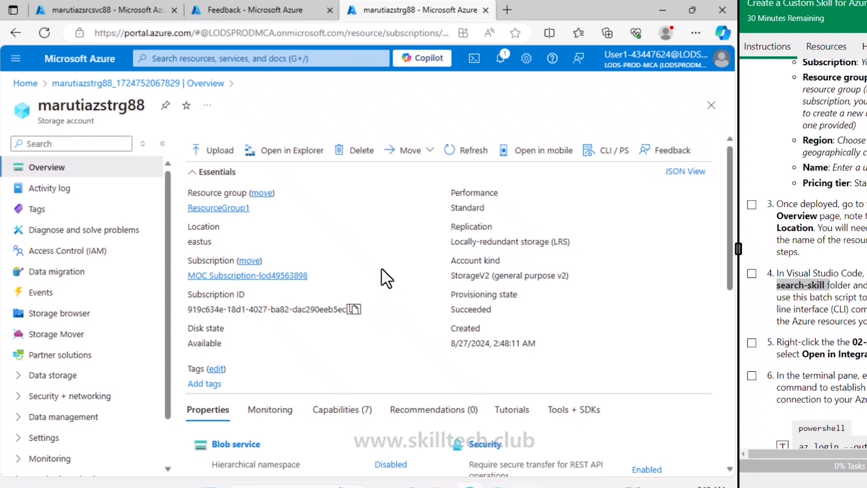
key(alt+Tab)
drag(341, 115, 441, 115)
key(ctrl+v)
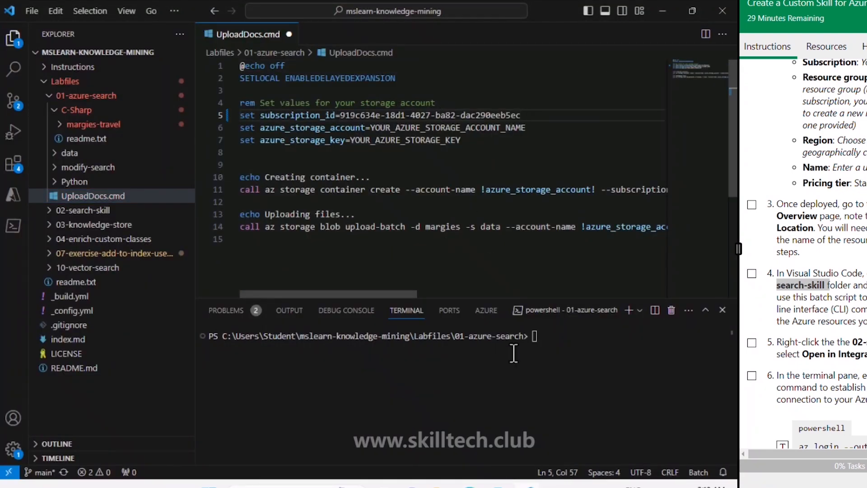
- Switch back to the Azure portal and open the access keys of the marutiazstrg88 storage account
key(alt+Tab)
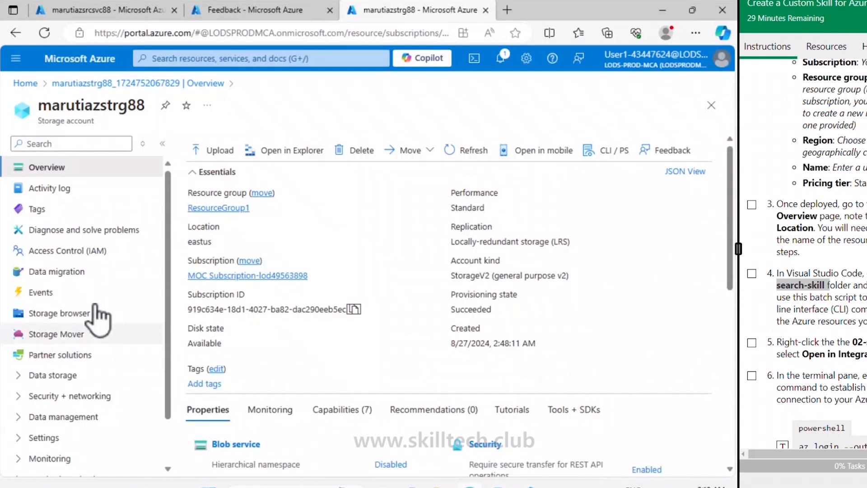
click(67, 377)
click(67, 376)
click(68, 398)
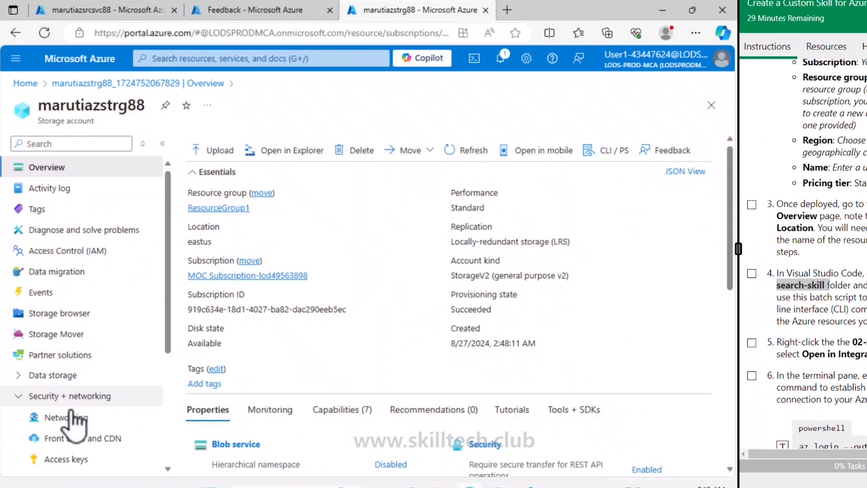
click(64, 459)
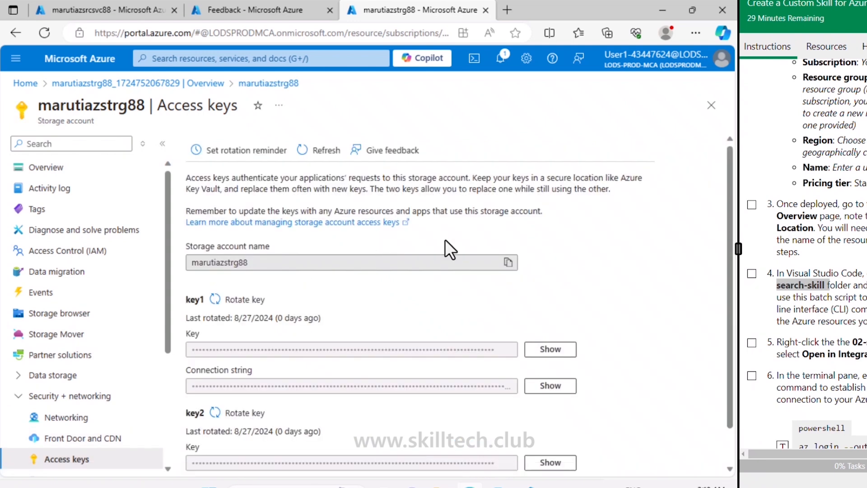
- Copy the storage account name marutiazstrg88 and paste it over the azure_storage_account placeholder in UploadDocs.cmd in Visual Studio Code
click(507, 262)
key(alt+Tab)
drag(370, 128, 526, 127)
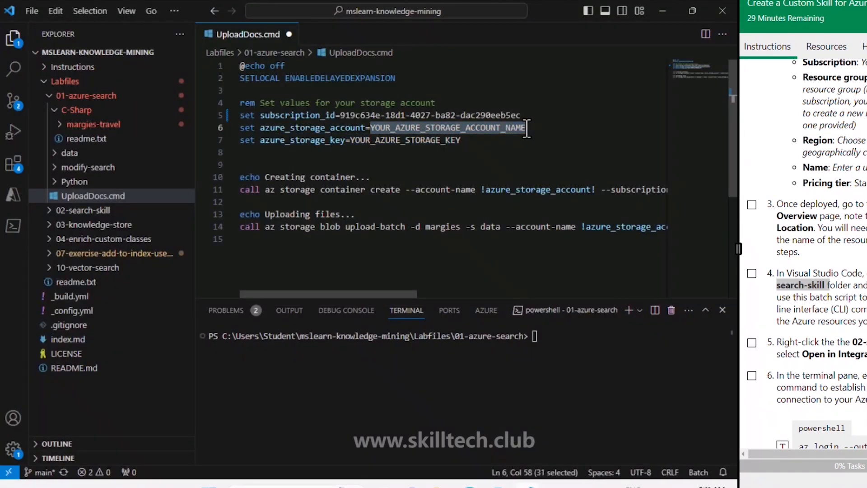
key(ctrl+v)
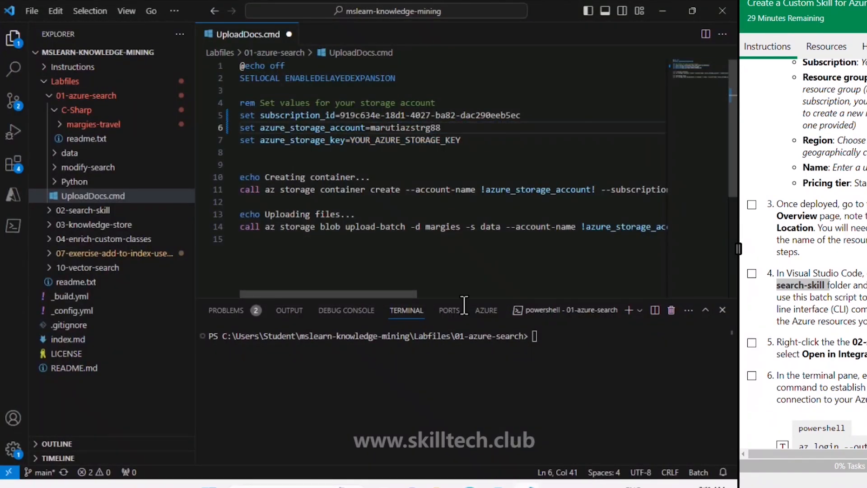
- Reveal and copy the key1 access key in the Azure portal, paste it over the azure_storage_key placeholder in UploadDocs.cmd and save the file
key(alt+Tab)
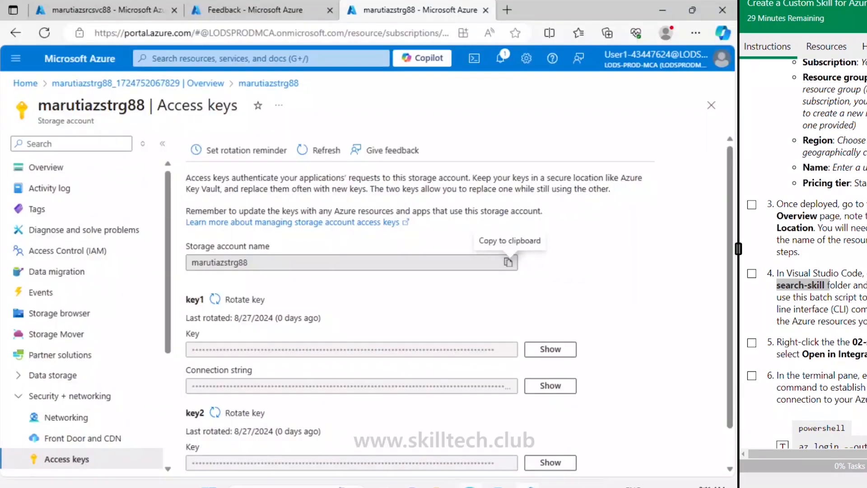
click(550, 350)
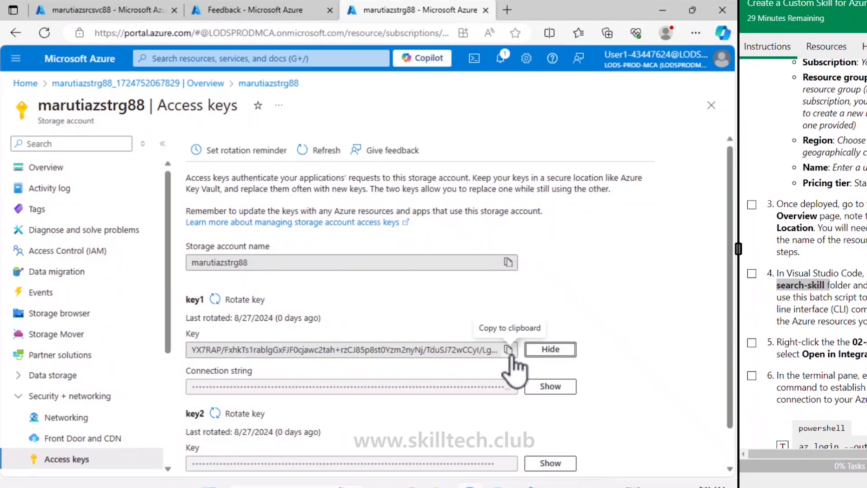
click(508, 350)
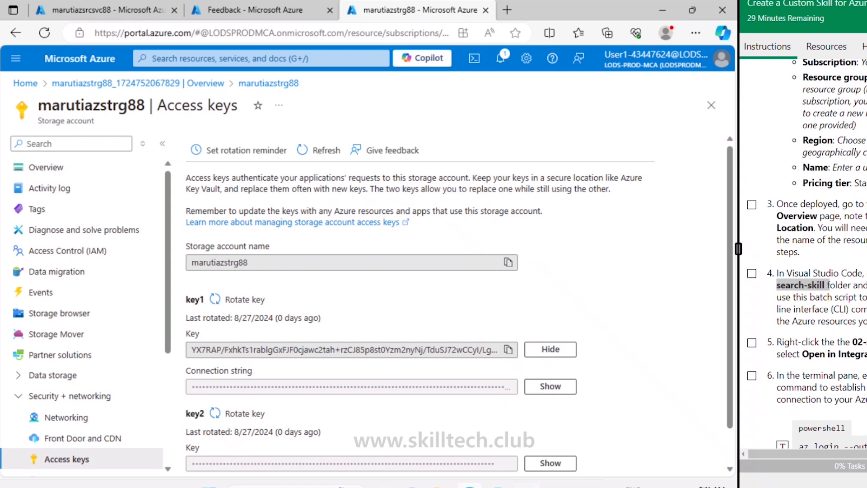
key(alt+Tab)
key(ctrl+v)
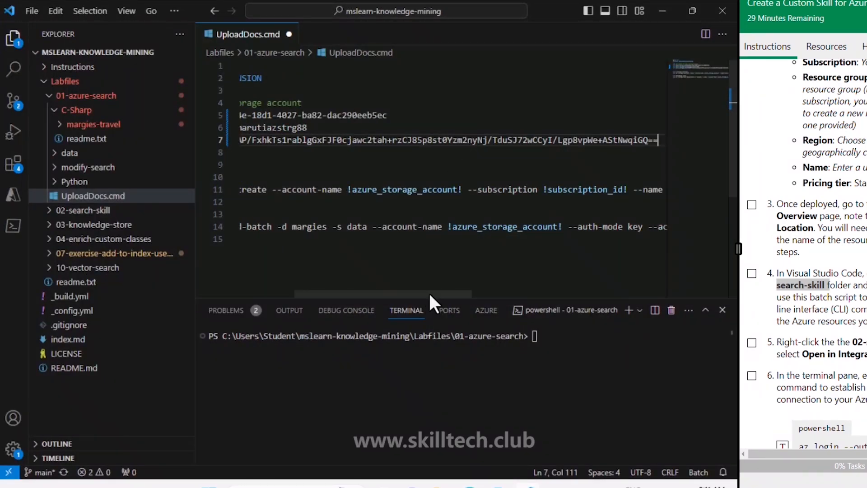
drag(429, 292, 308, 292)
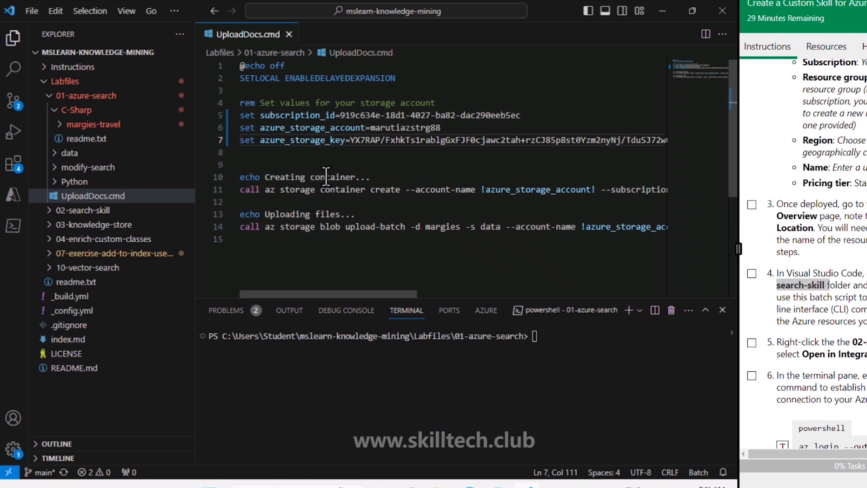
click(341, 164)
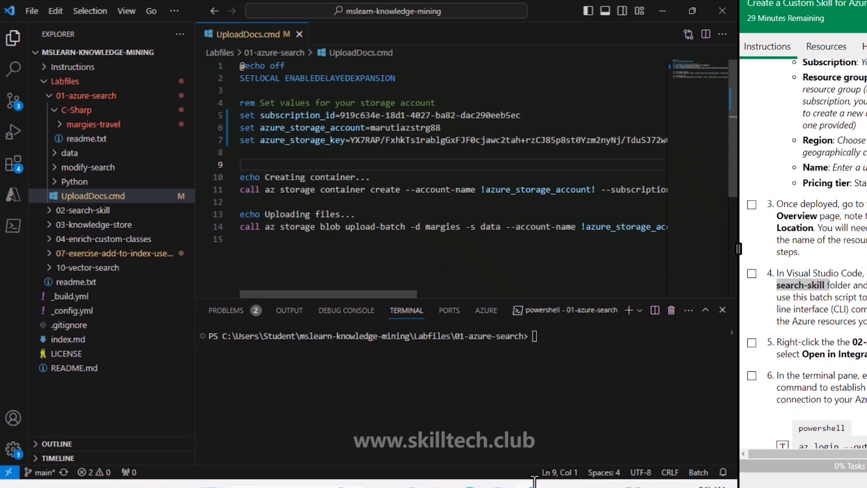
- Switch back to the Azure portal and view the containers of the marutiazstrg88 storage account
mouse_move(527, 485)
click(470, 486)
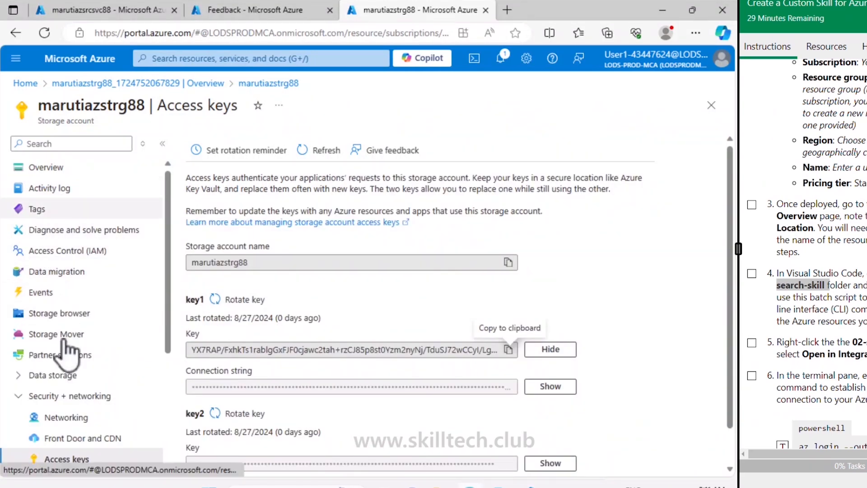
click(63, 376)
click(67, 396)
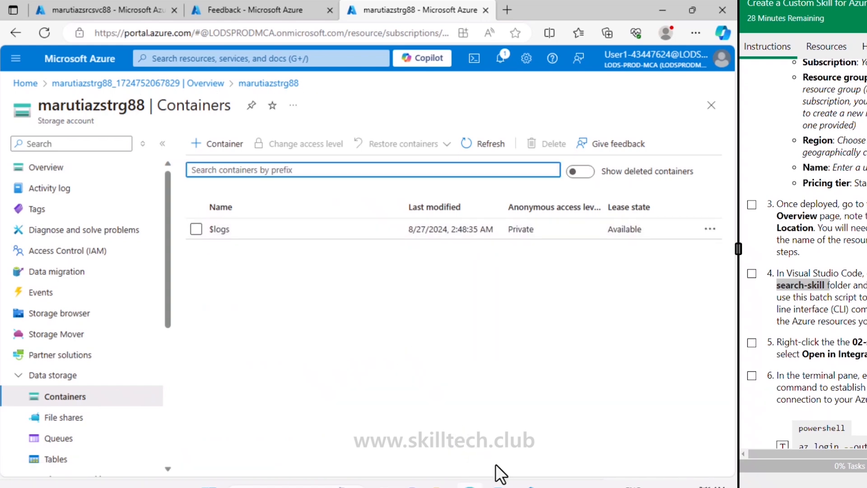
- In the Visual Studio Code terminal, sign in to Azure with az login using the signed-in account and run .\uploaddocs.cmd
click(530, 486)
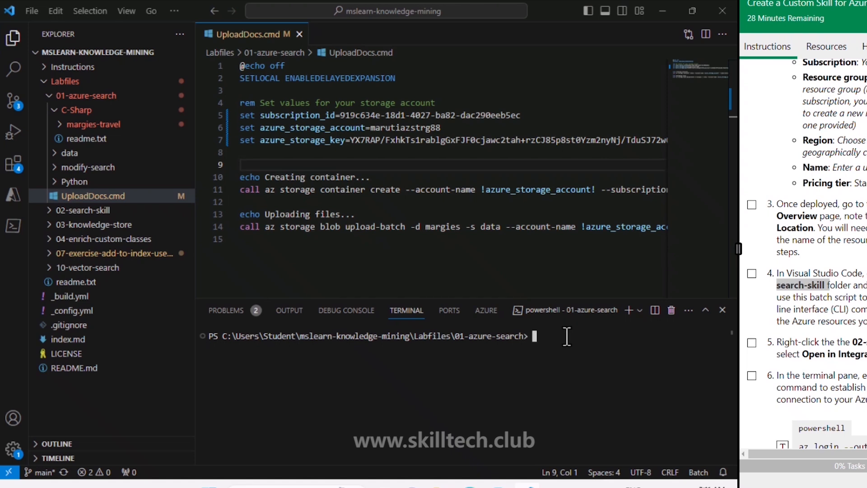
text(az login)
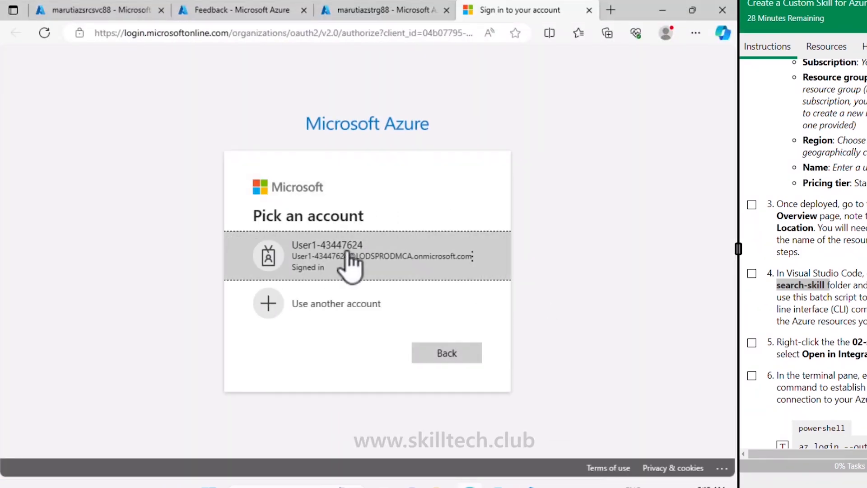
click(345, 251)
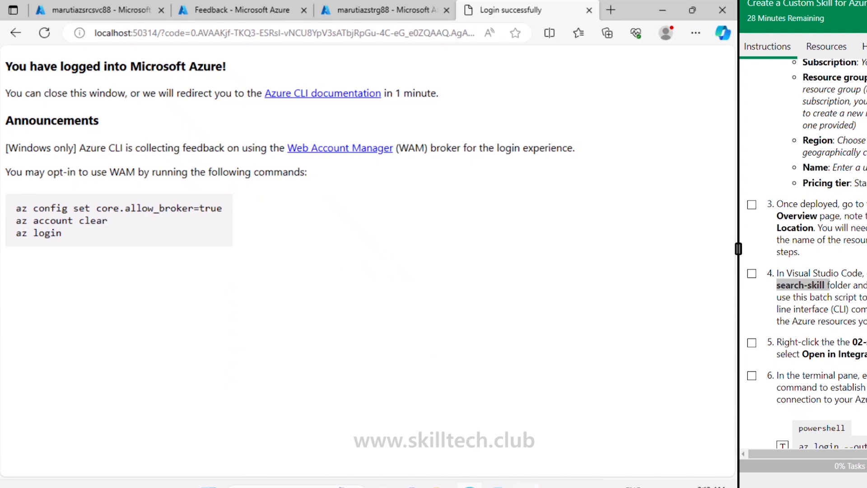
key(alt+Tab)
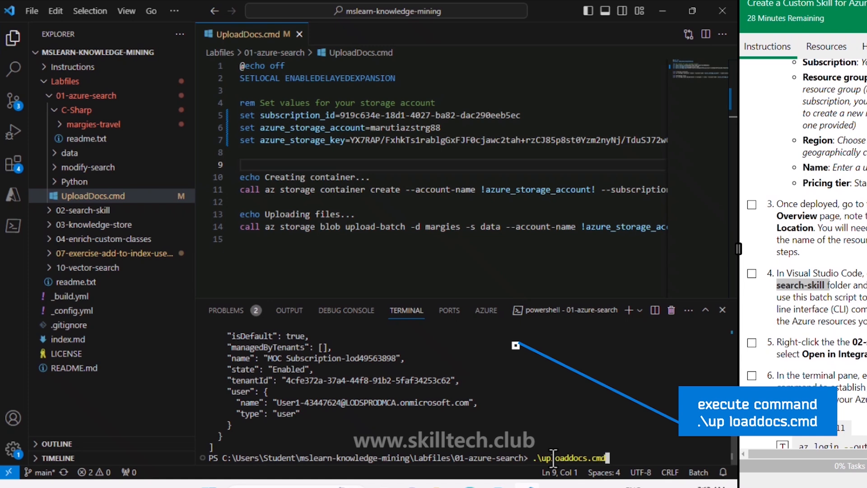
key(Return)
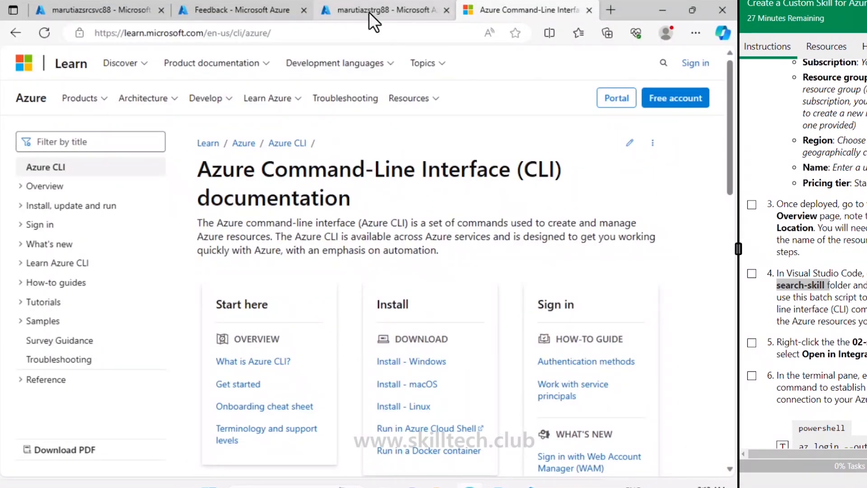
- Refresh the storage account's containers in the Azure portal and review the files in the margies container's reviews folder
click(368, 12)
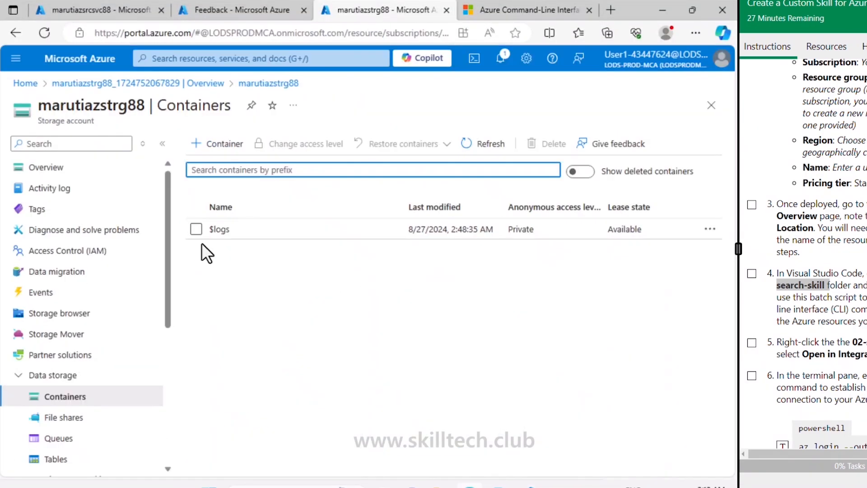
click(472, 145)
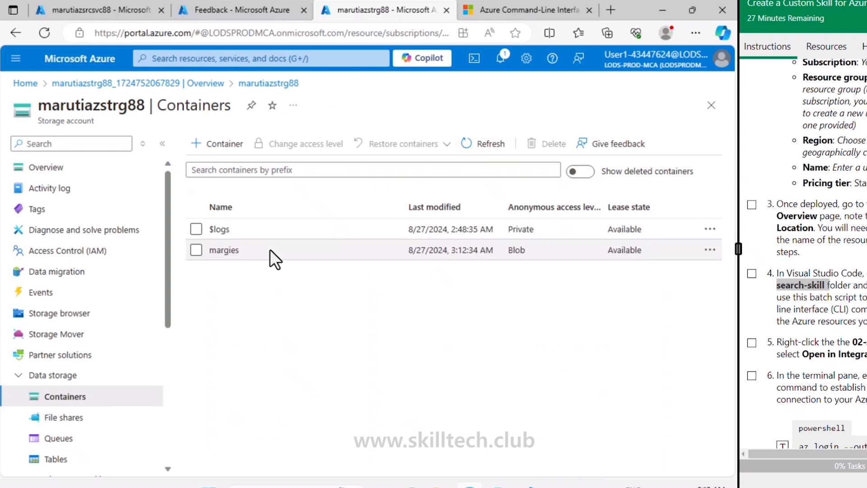
click(232, 252)
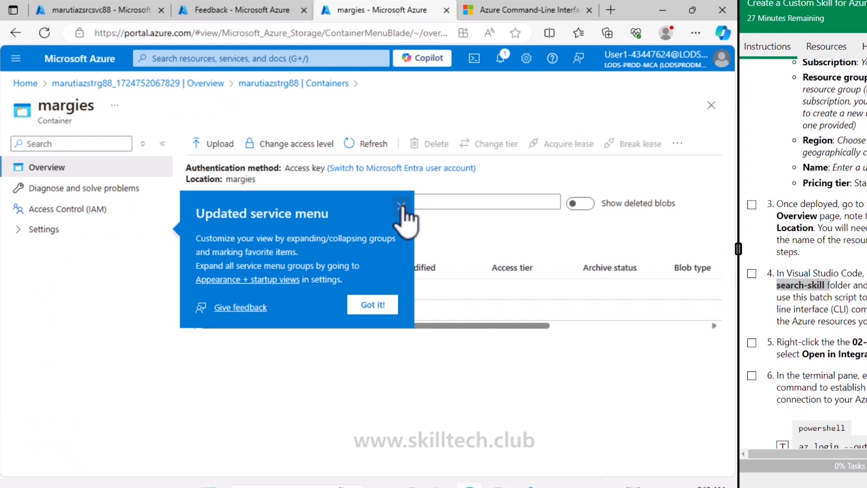
click(401, 206)
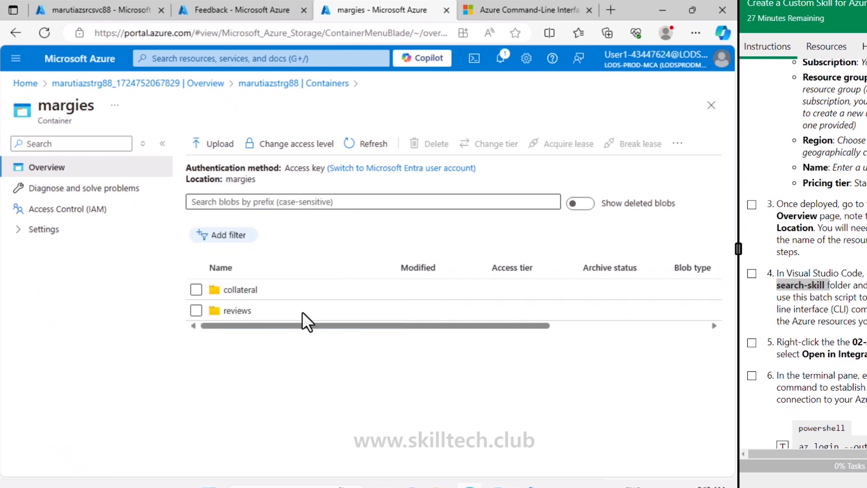
click(244, 316)
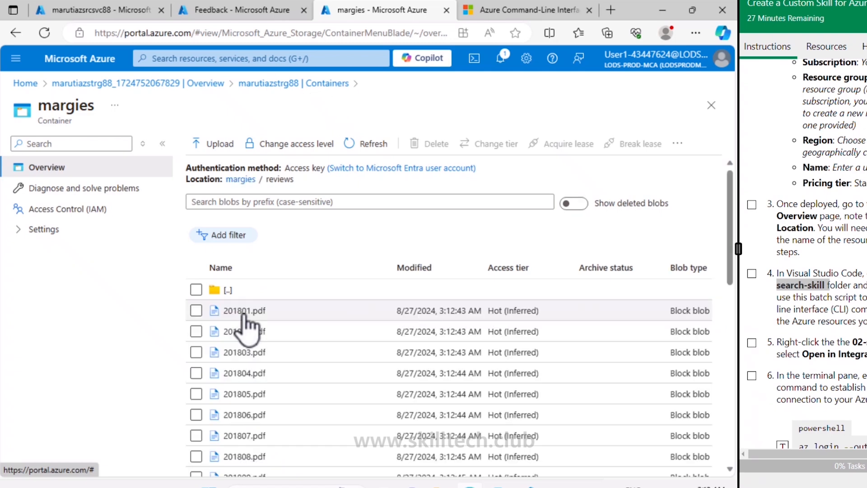
scroll(247, 331, down, 10)
scroll(248, 316, up, 10)
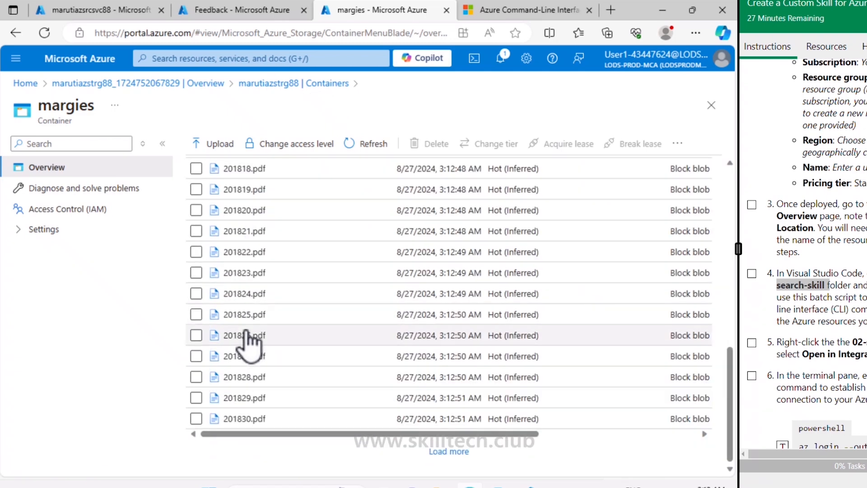
click(341, 84)
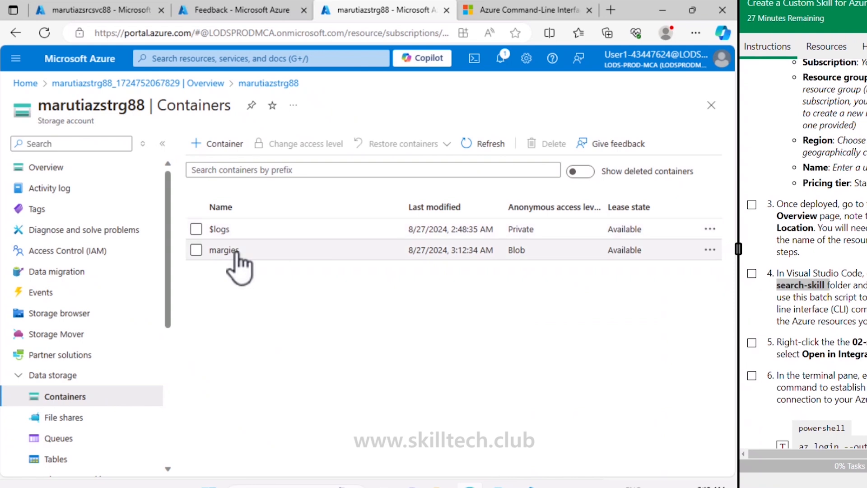
- Review the files in the margies container's collateral folder and return to the containers list
click(234, 251)
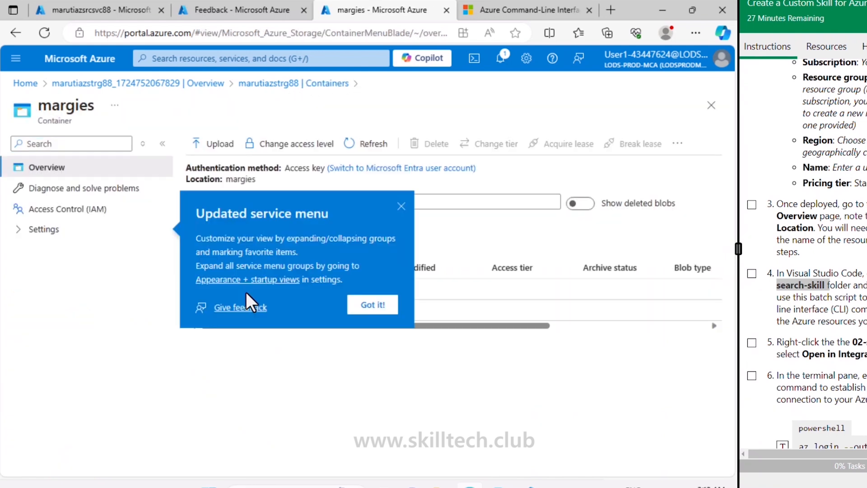
click(401, 205)
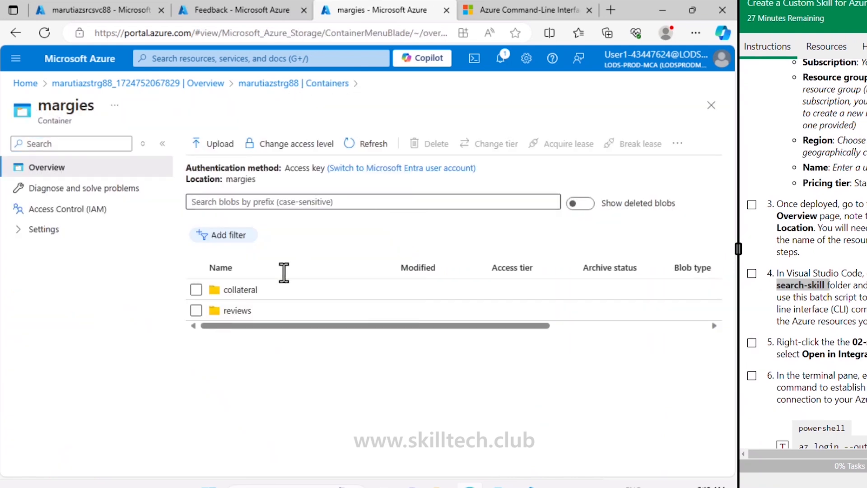
click(252, 290)
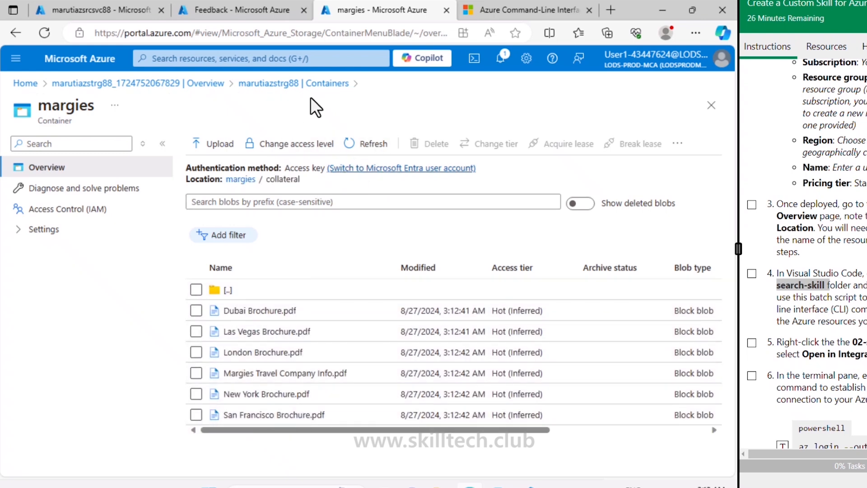
click(326, 85)
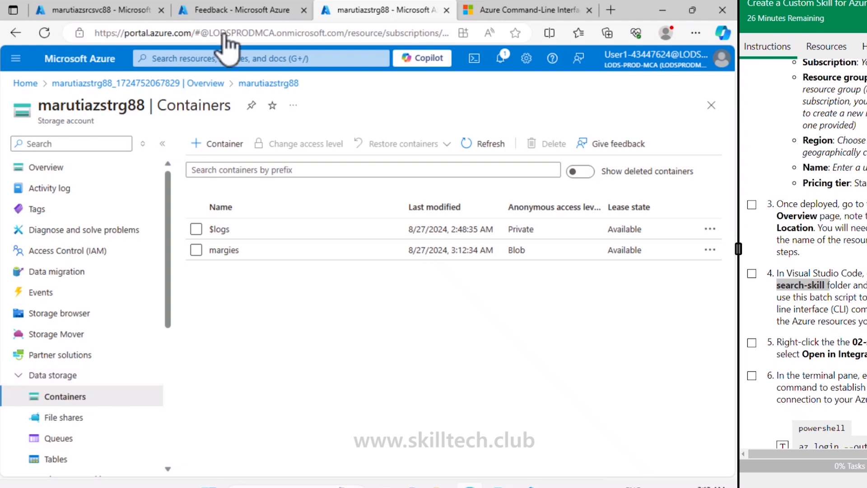
- Check the indexes of the marutiazsrcsvc88 search service
click(119, 7)
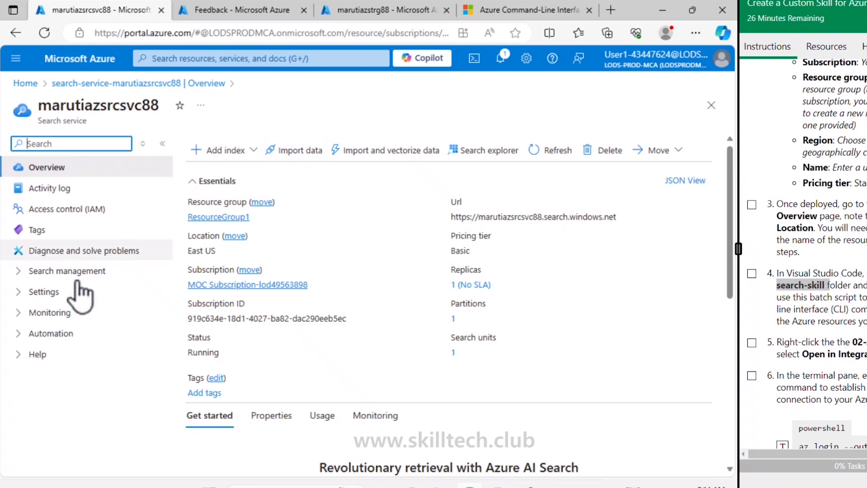
click(64, 273)
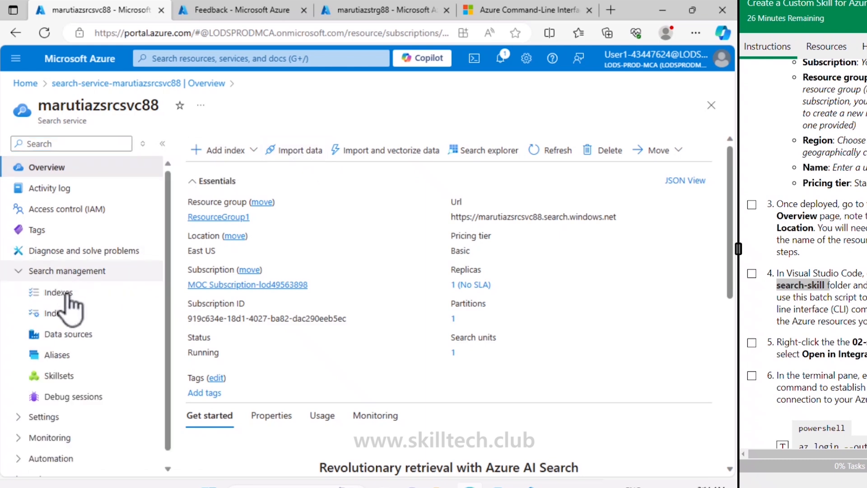
click(66, 294)
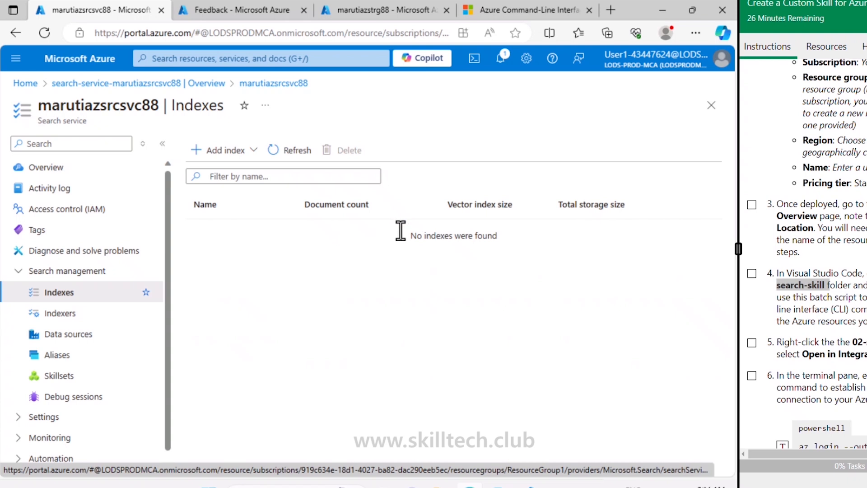
- Start a data import from the search service's overview with Azure Blob Storage as the data source, named margies-data
click(92, 171)
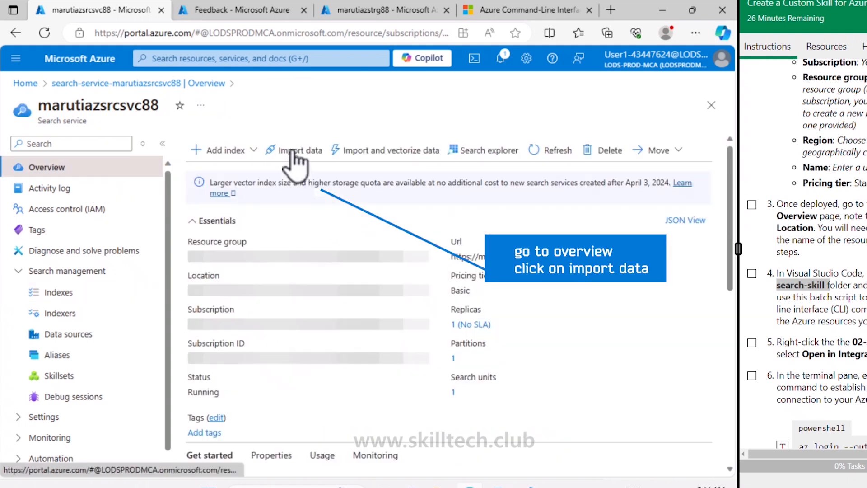
click(294, 152)
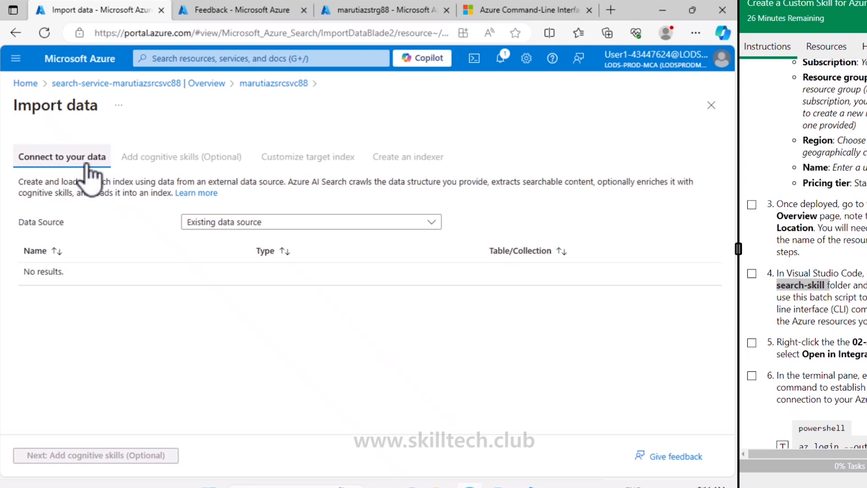
click(321, 233)
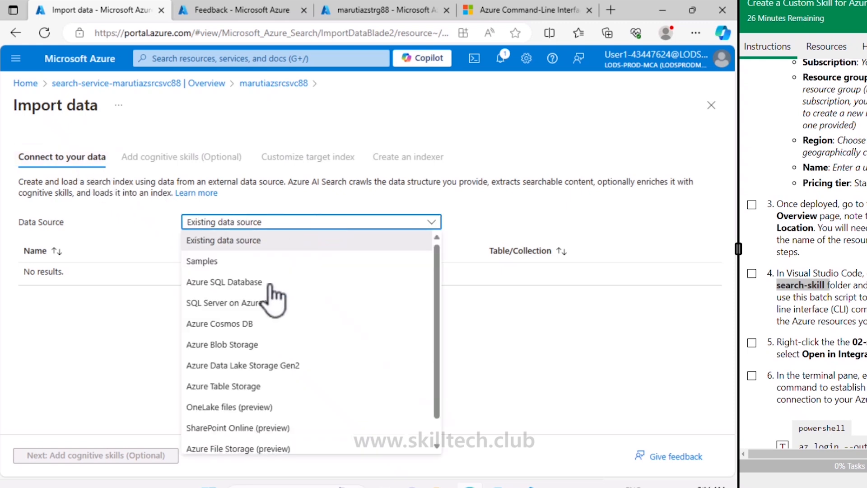
click(257, 350)
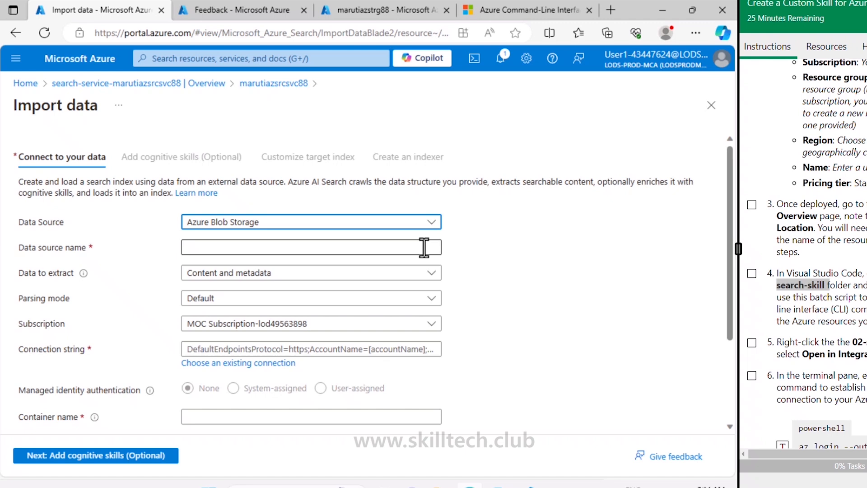
click(366, 246)
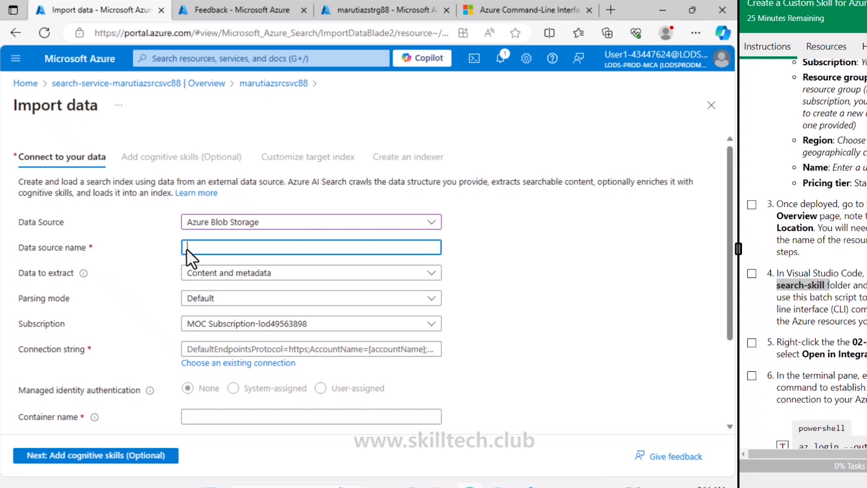
text(margies-data)
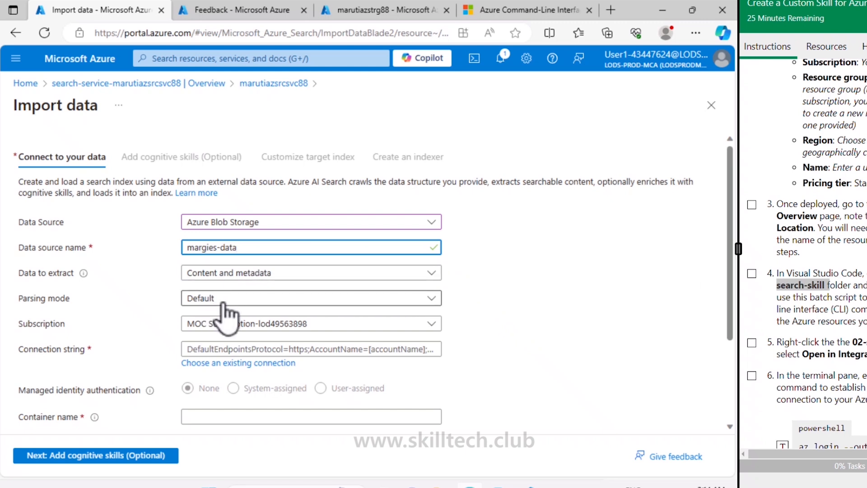
- Connect the data source to the existing marutiazstrg88 storage account and its margies container
click(228, 363)
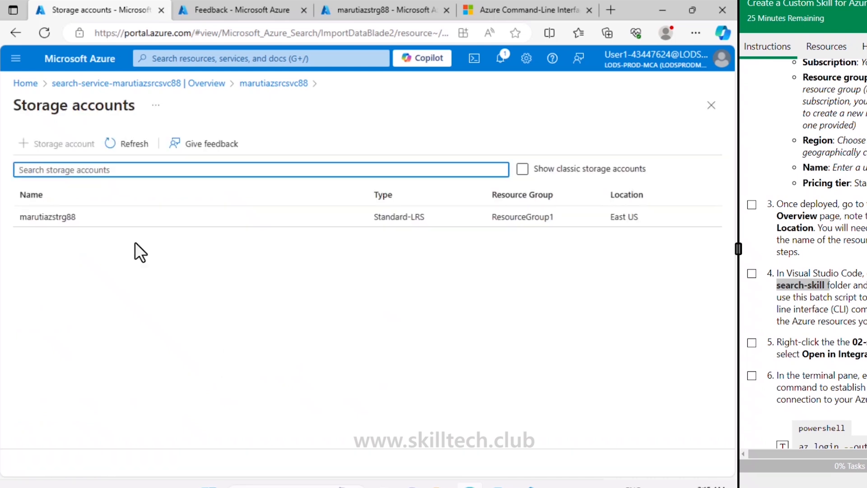
drag(39, 217, 43, 217)
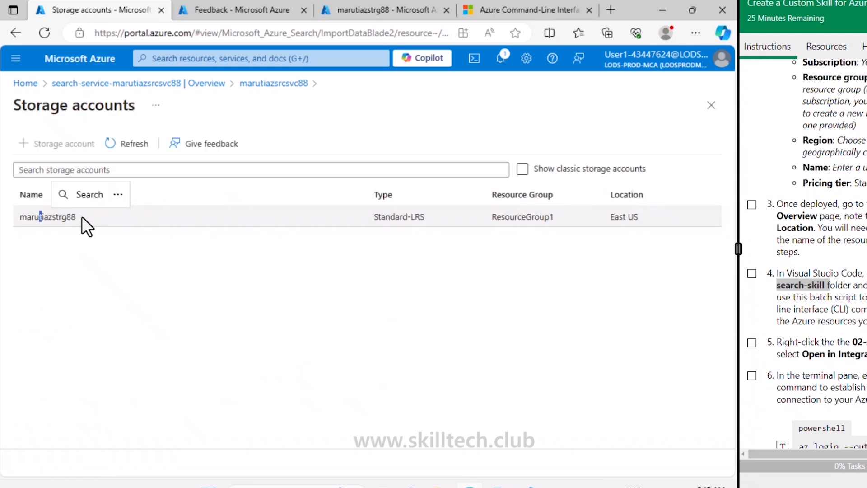
click(83, 216)
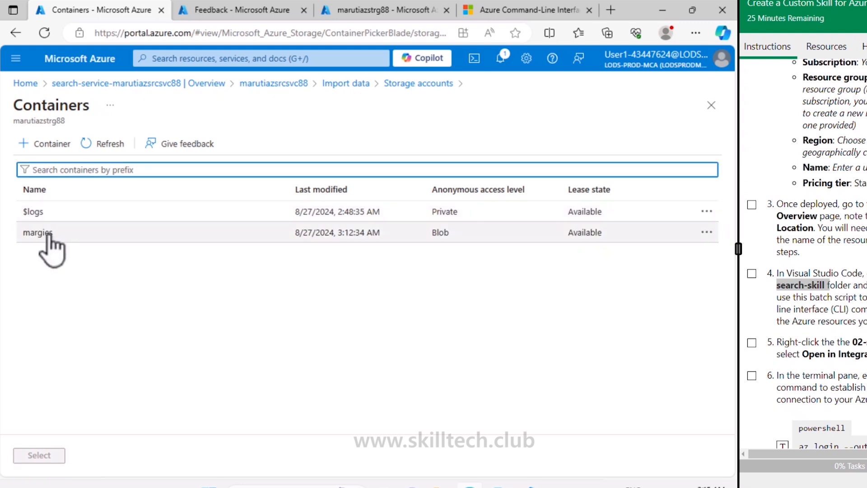
click(49, 234)
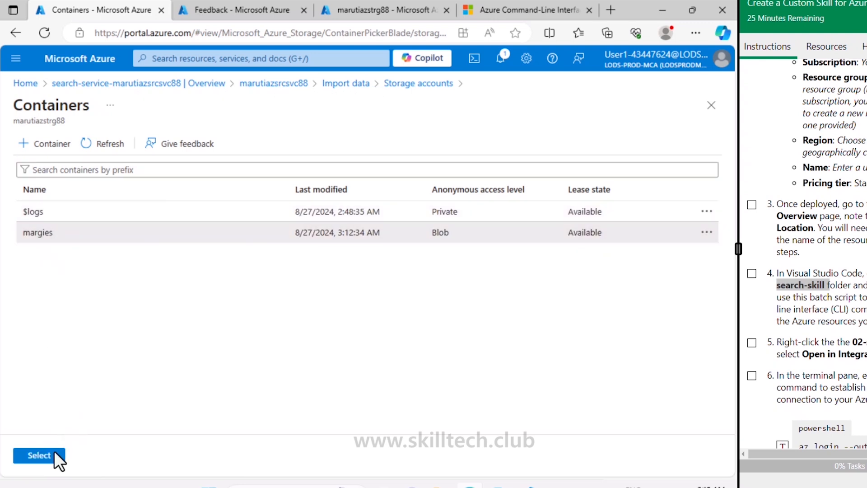
click(57, 453)
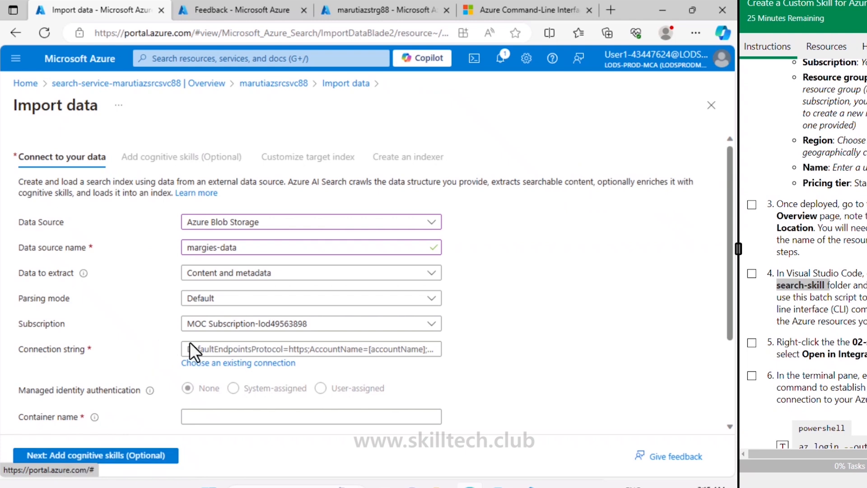
scroll(197, 343, down, 3)
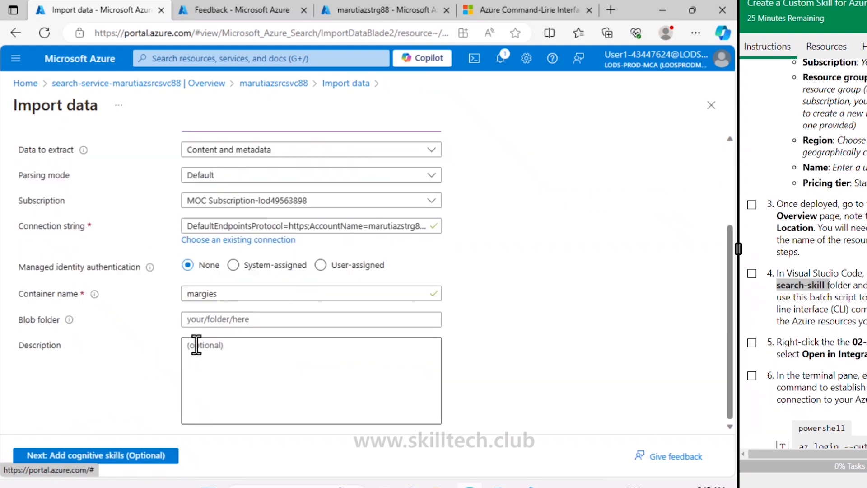
- Describe the data source as "Brochures and reviews in Margie's Travel web site" and continue to adding cognitive skills
click(206, 293)
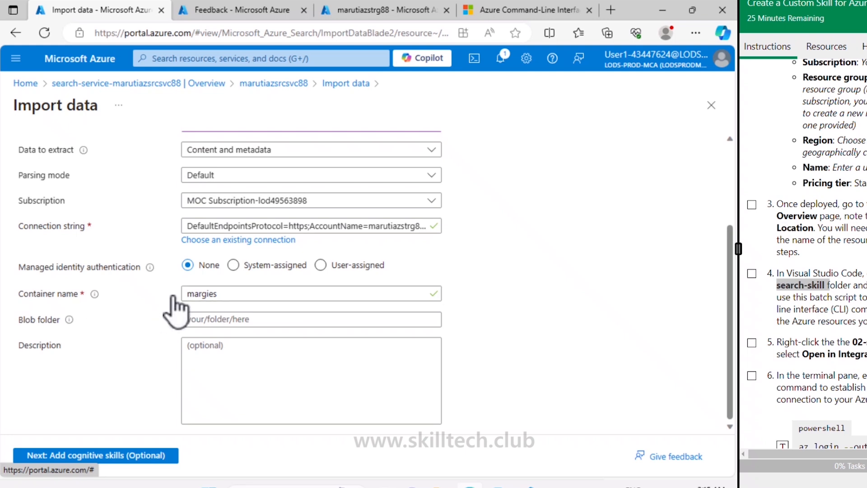
click(204, 320)
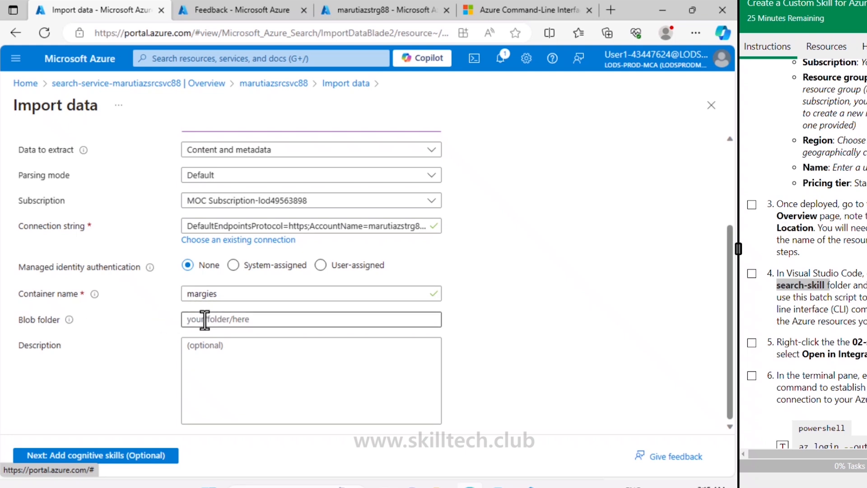
click(276, 368)
text(Brochures and reviews in Margie's Travel web site)
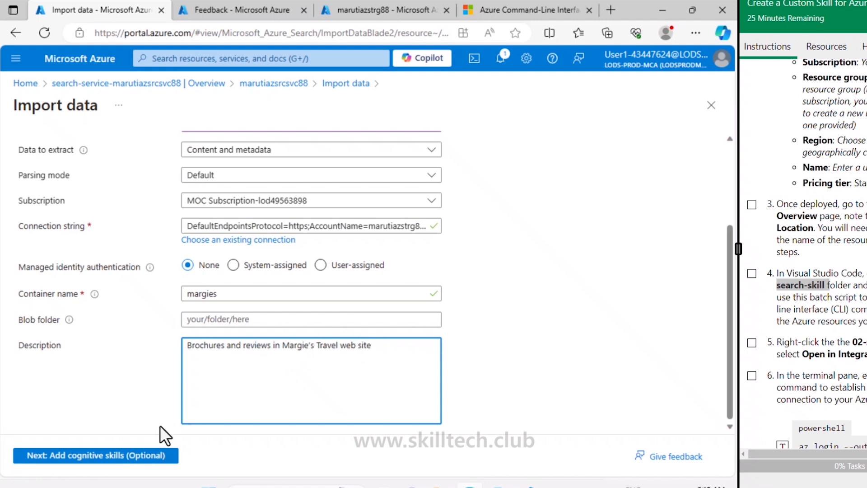
click(121, 457)
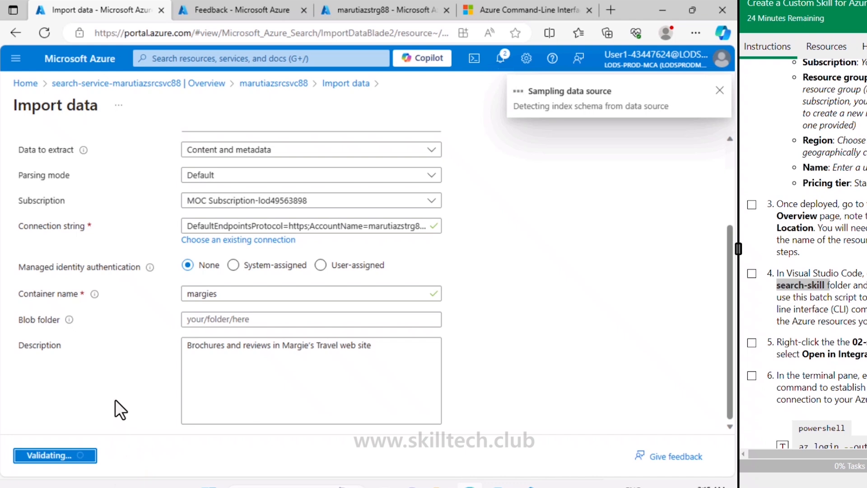
scroll(116, 397, up, 3)
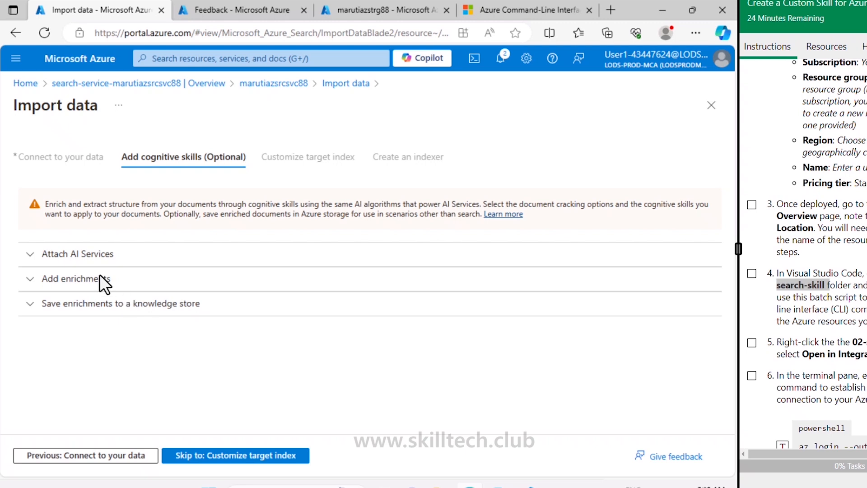
- Check the MarutiazAIsvc88 resource's overview and attach that AI service to the data import
click(32, 258)
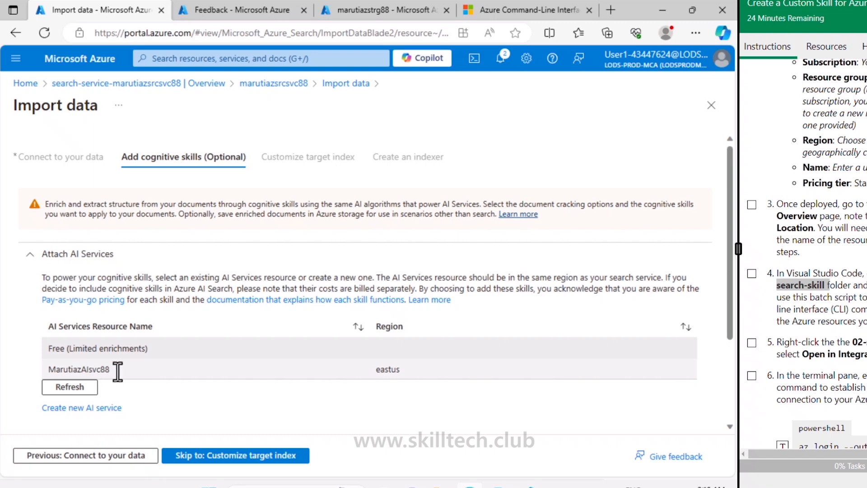
click(272, 6)
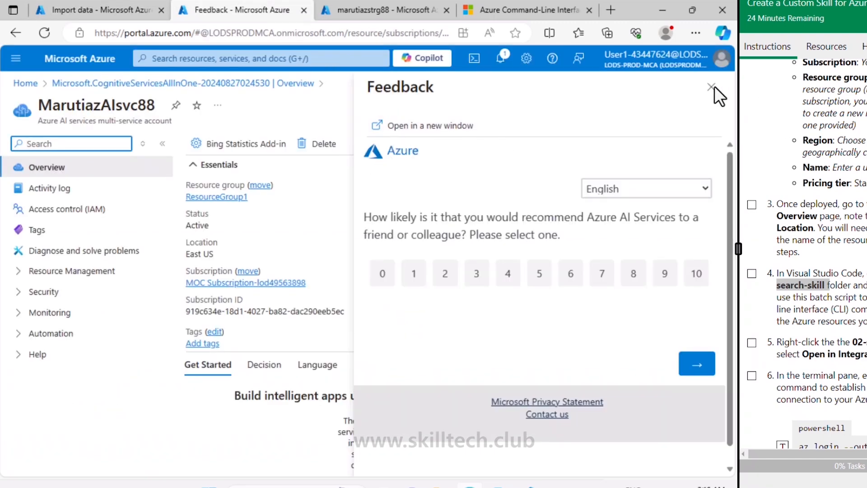
click(711, 86)
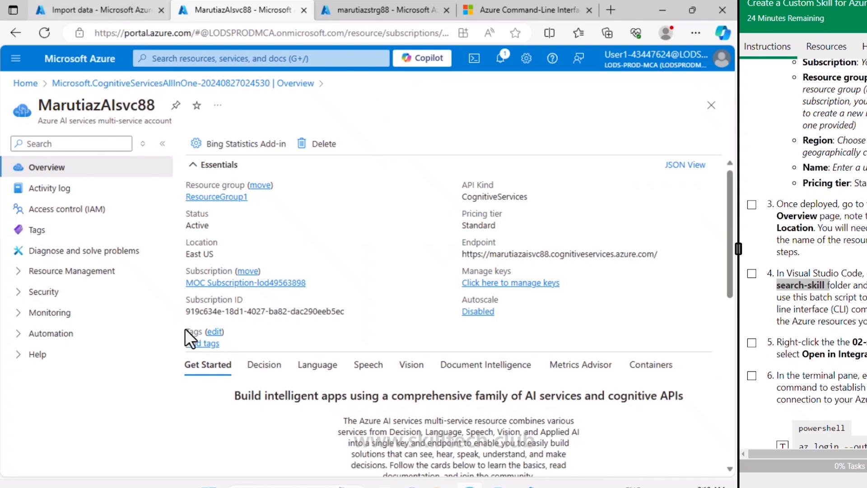
click(108, 10)
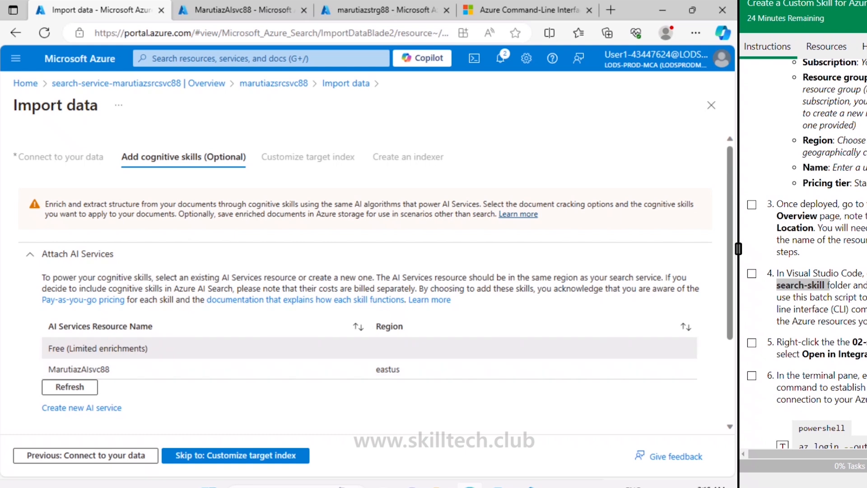
click(164, 368)
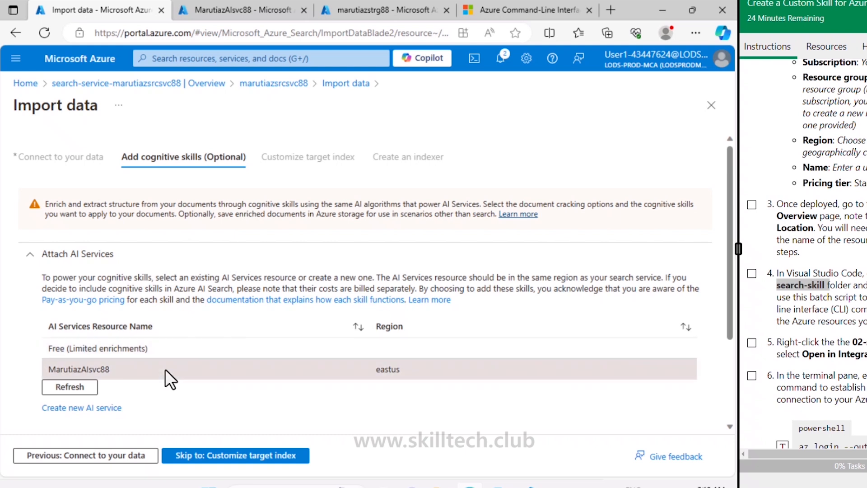
scroll(164, 368, down, 2)
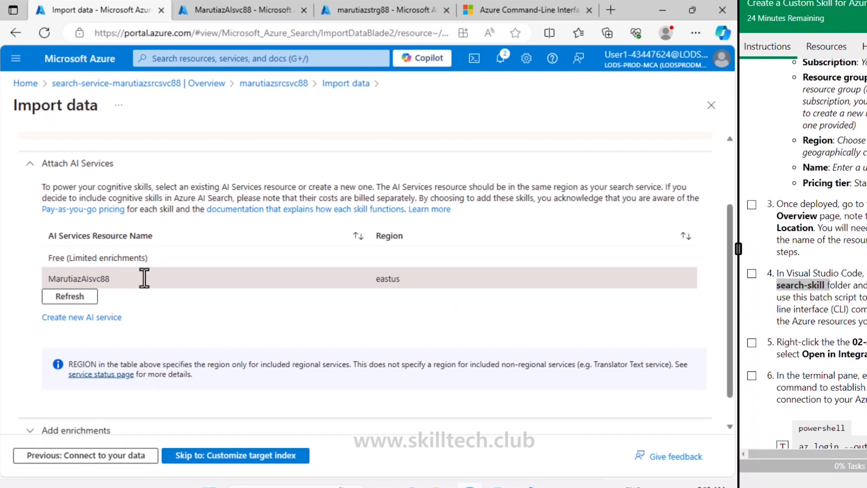
scroll(145, 286, down, 1)
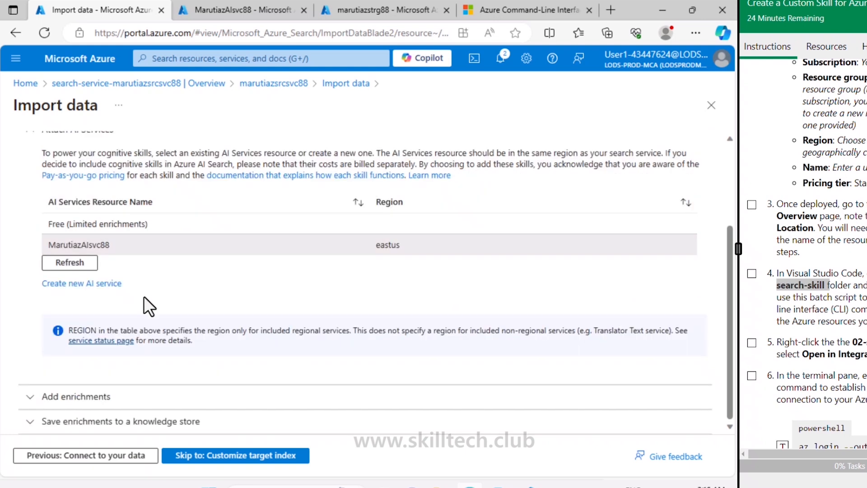
- Add enrichments with the skillset name margies-skillset and enable OCR, merging all text into the merged_content field
click(88, 398)
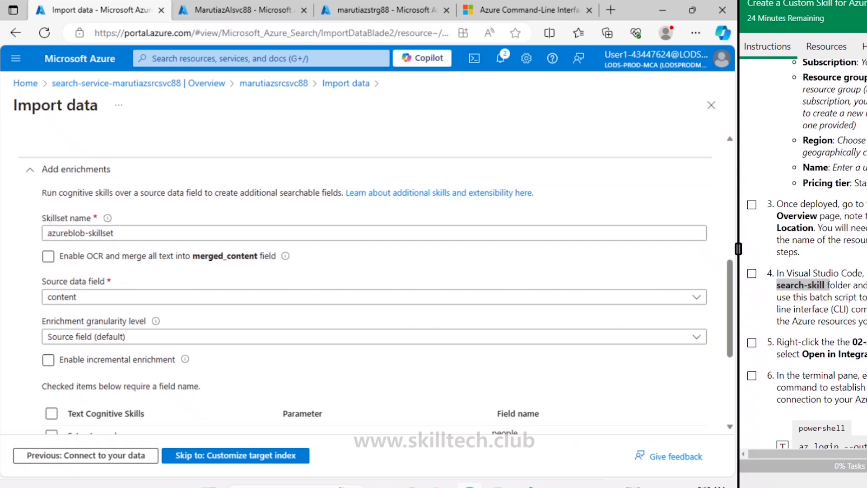
click(47, 256)
click(48, 256)
click(132, 232)
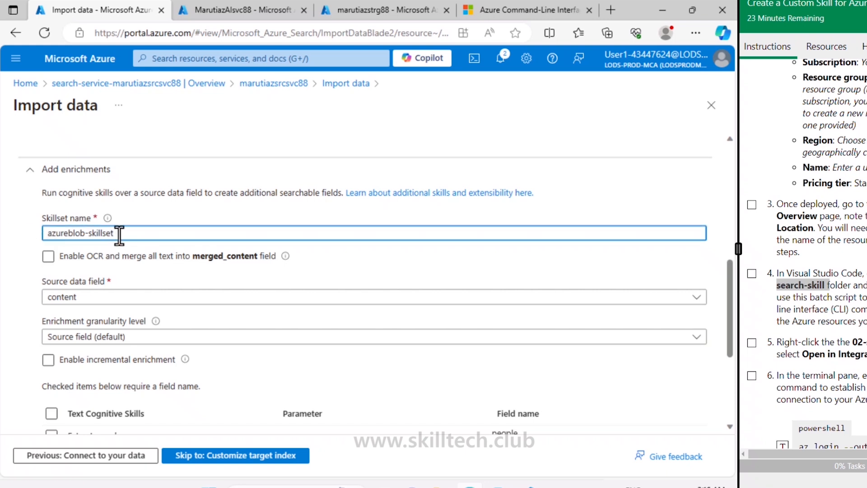
drag(116, 233, 47, 233)
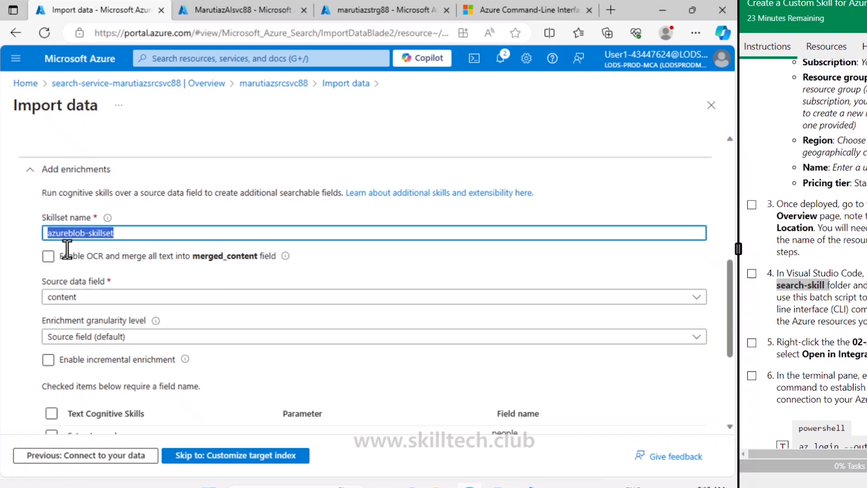
text(margies-skillset)
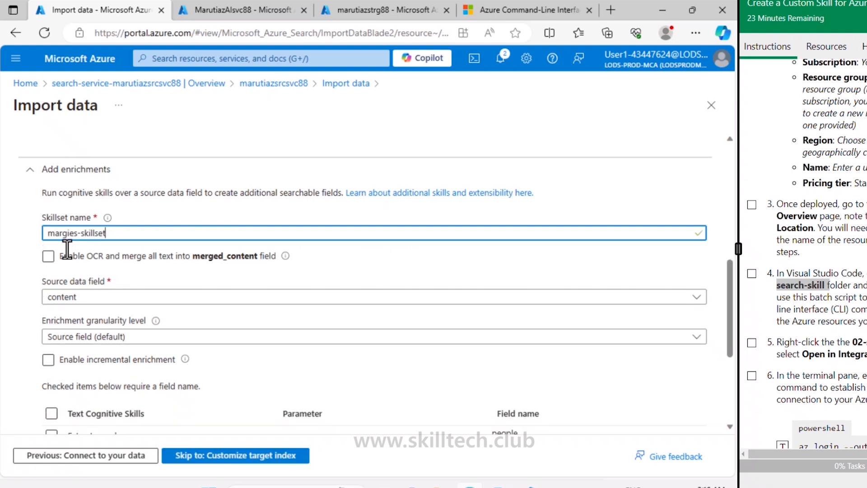
click(69, 256)
click(49, 257)
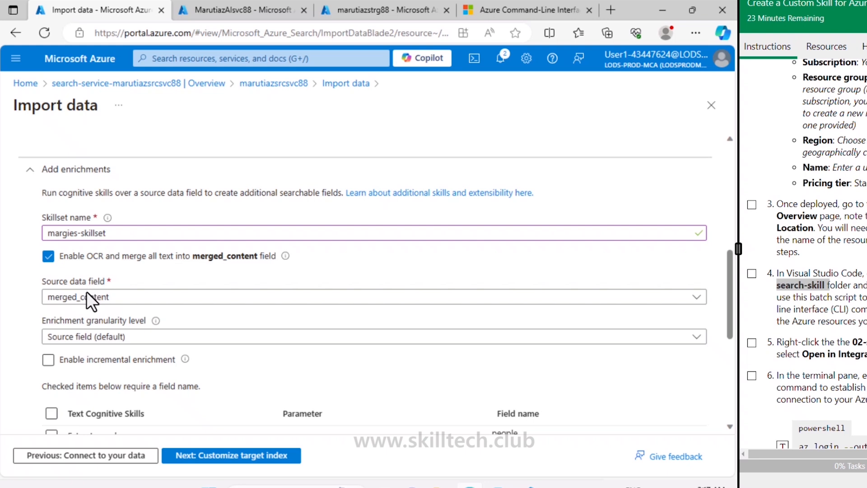
- Enable the text cognitive skills for extracting location names, extracting key phrases and detecting language
scroll(95, 357, down, 2)
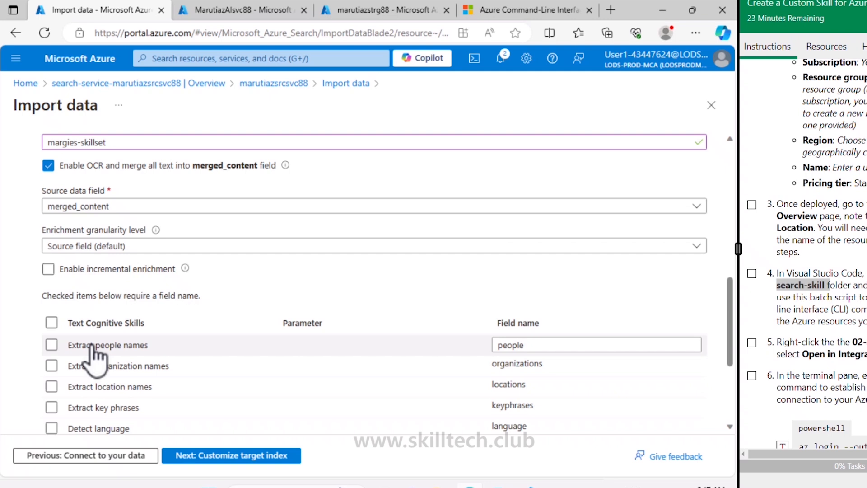
scroll(92, 353, down, 2)
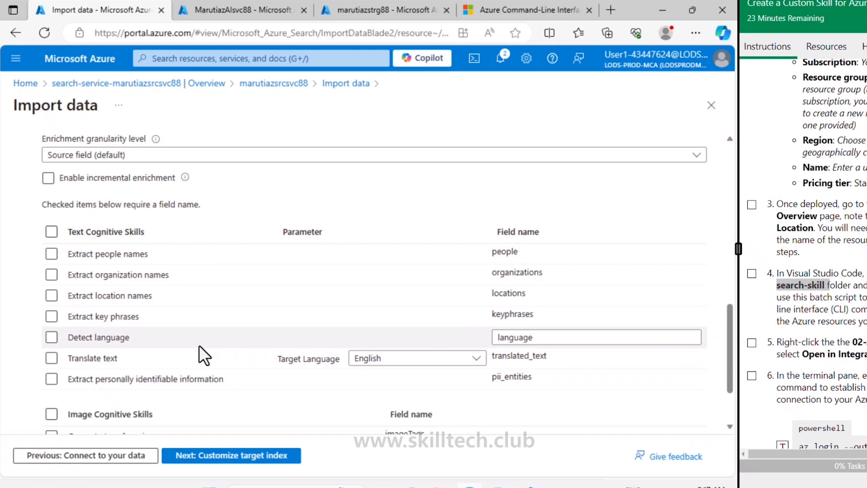
click(48, 296)
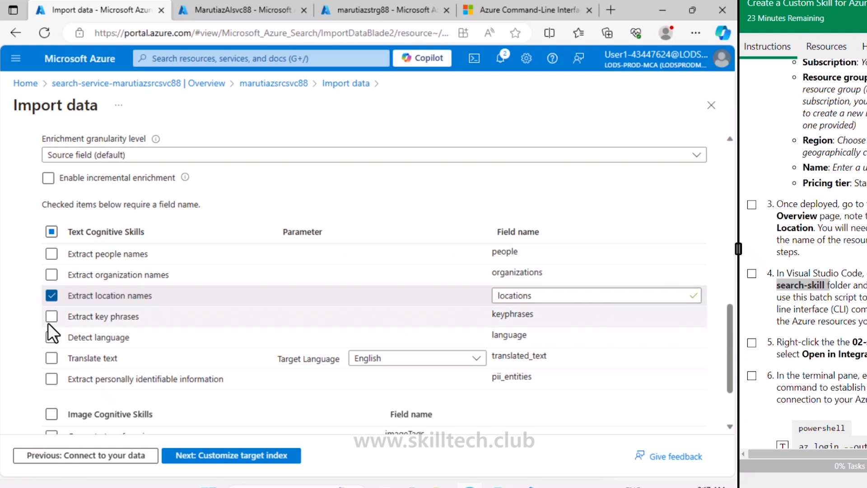
click(49, 320)
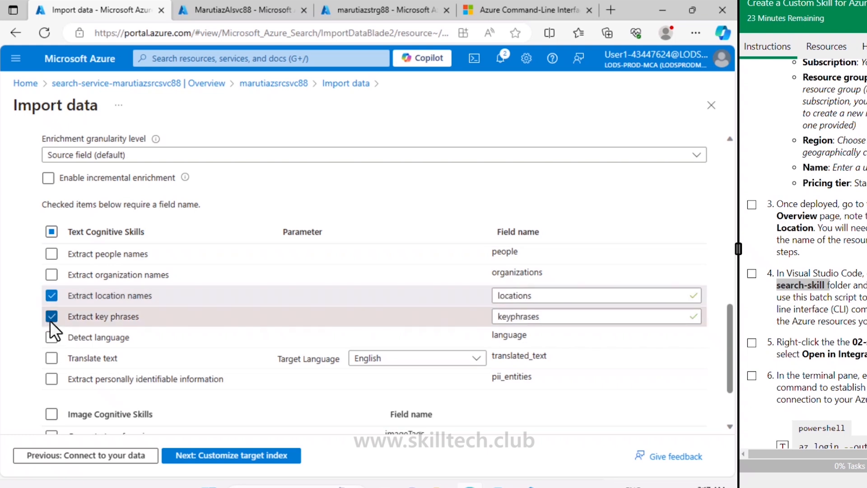
click(51, 337)
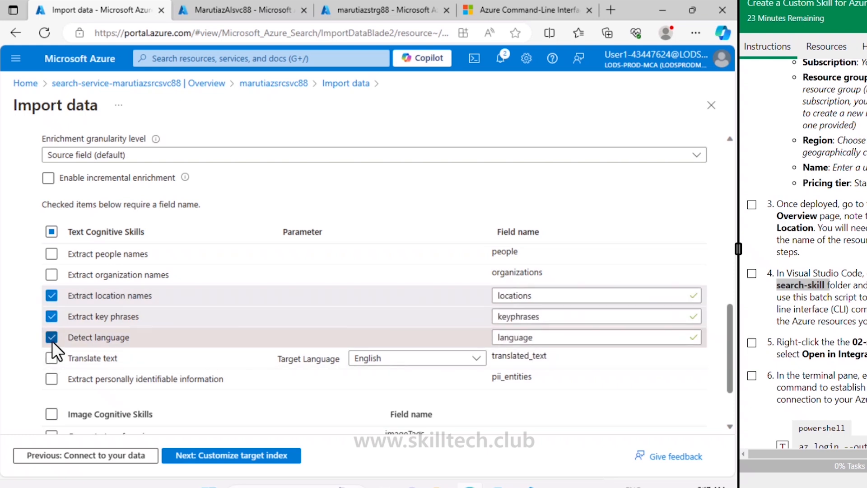
- Enable the image cognitive skills for generating tags and captions from images
scroll(52, 341, down, 2)
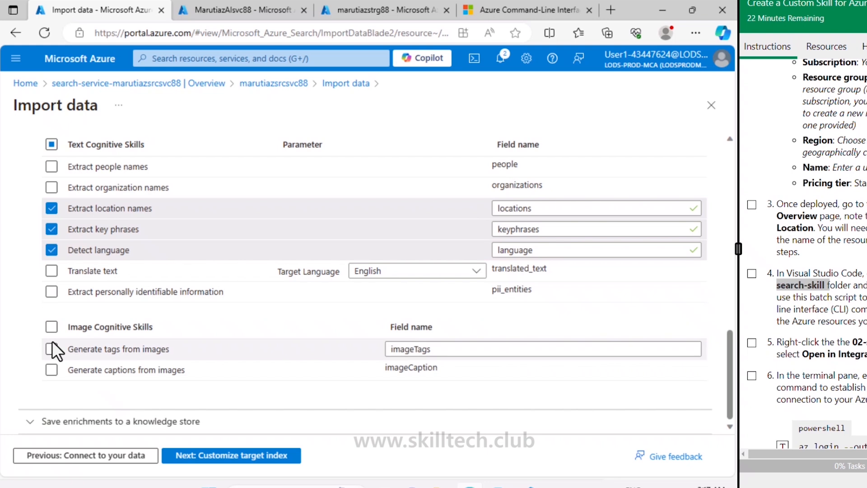
click(53, 344)
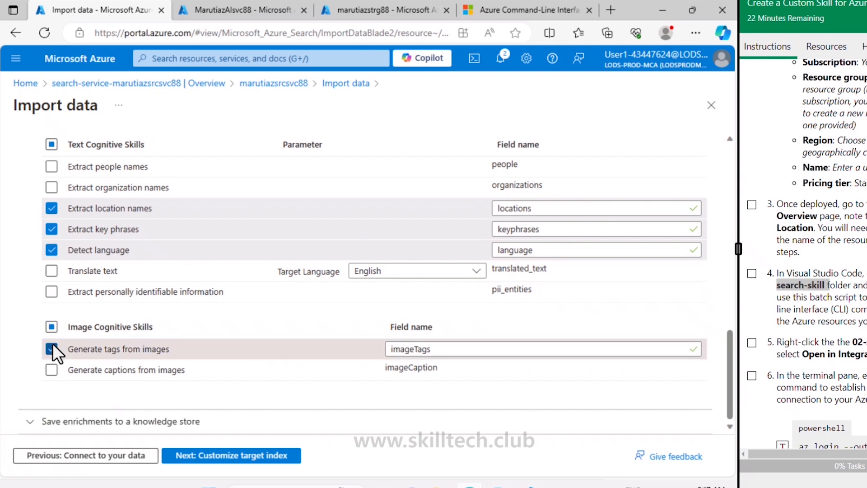
click(51, 369)
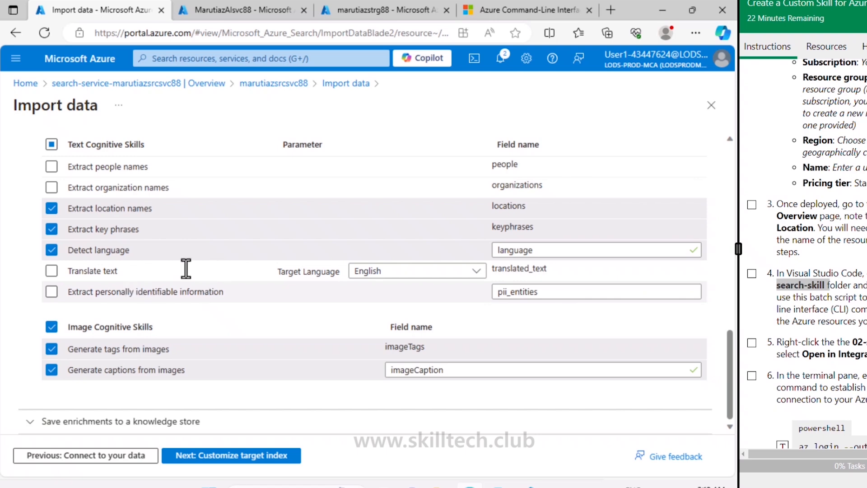
- Review the options for saving enrichments to a knowledge store and continue to customizing the target index
click(123, 425)
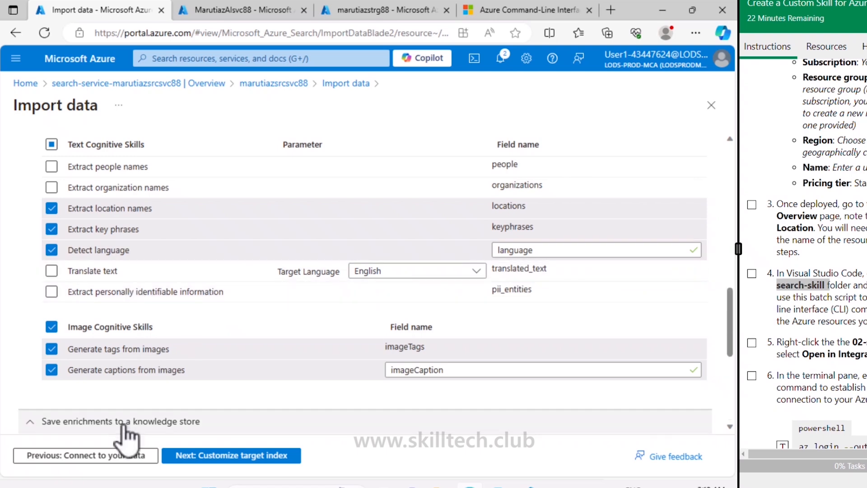
scroll(126, 435, down, 4)
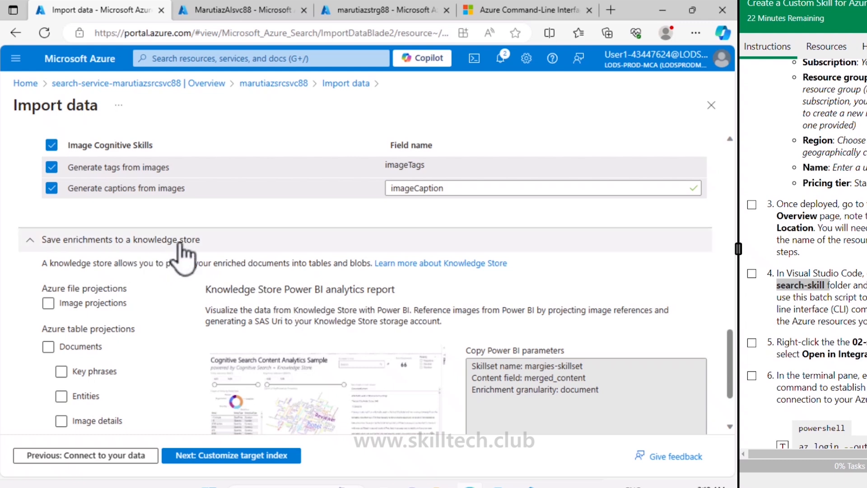
scroll(91, 262, down, 2)
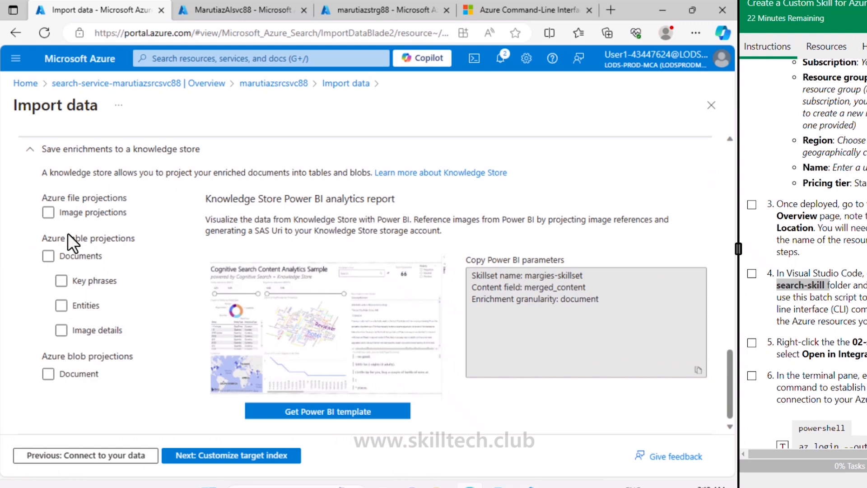
click(70, 369)
click(70, 368)
click(232, 456)
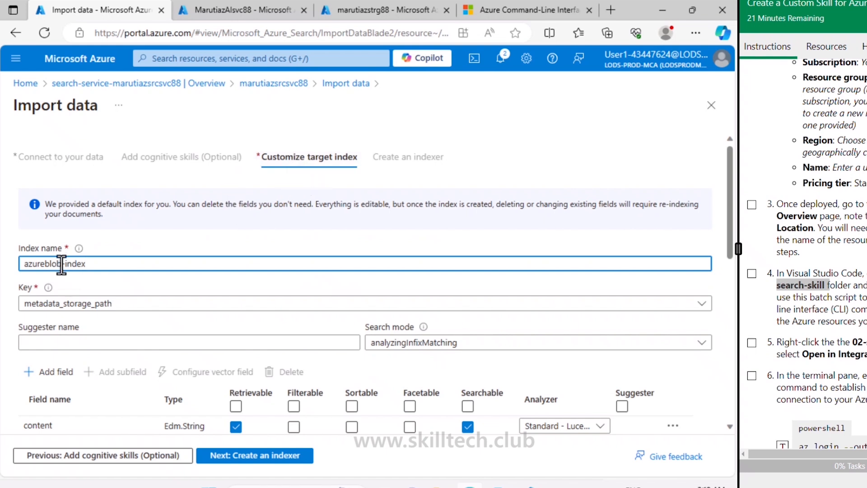
- Name the target index margies-index and select analyzingInfixMatching as the search mode
drag(61, 264, 16, 271)
text(margies)
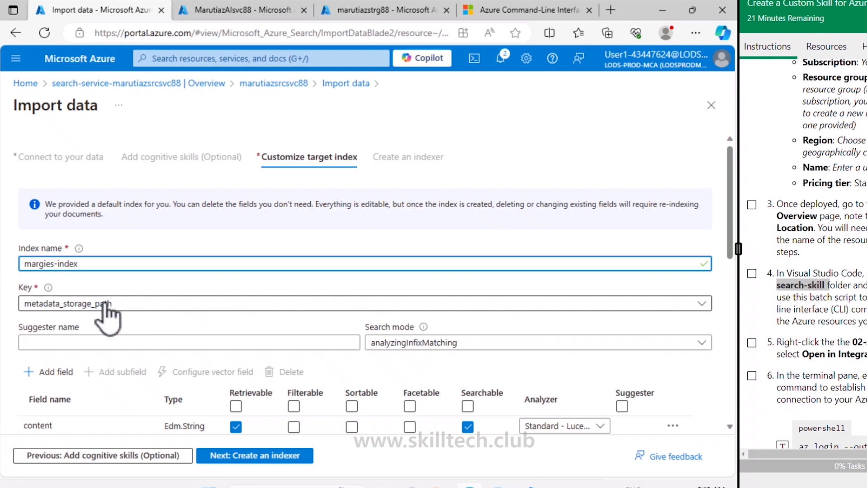
scroll(239, 328, down, 2)
click(235, 335)
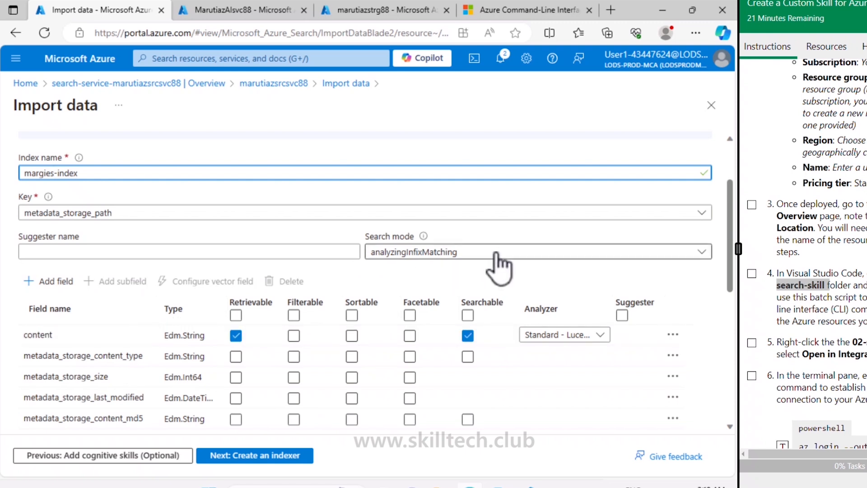
click(478, 267)
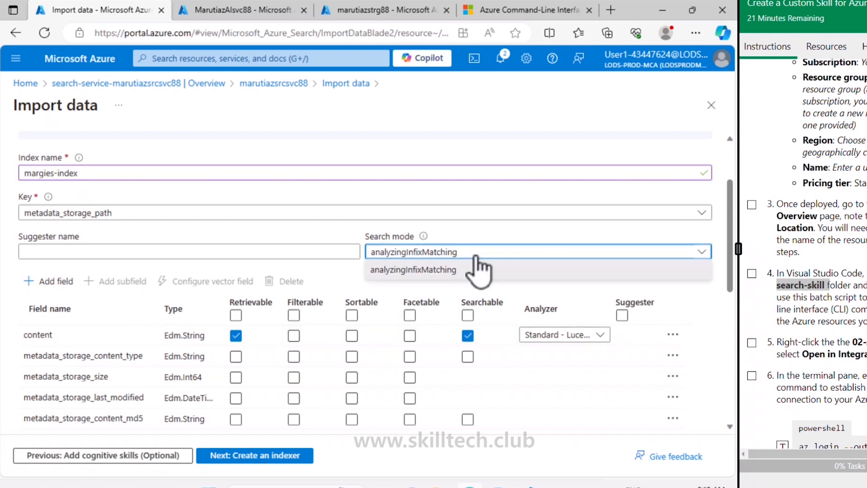
click(477, 268)
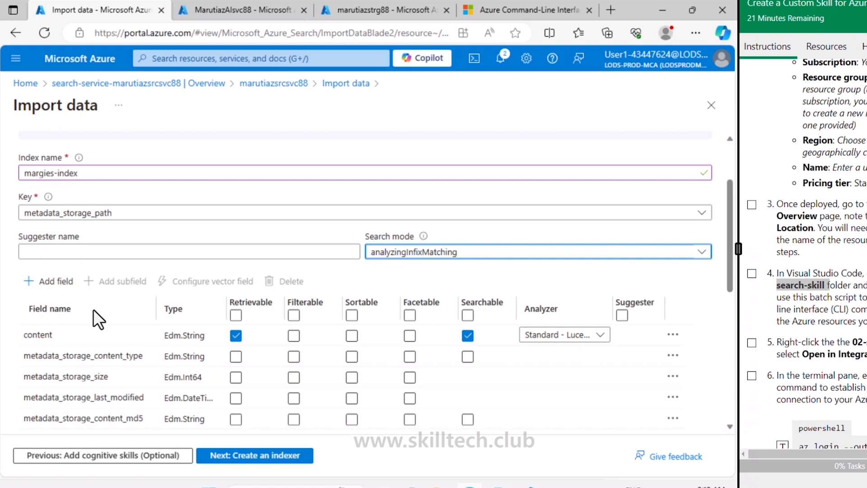
- Make the metadata_storage_size and metadata_storage_last_modified fields retrievable, filterable and sortable
scroll(337, 259, down, 2)
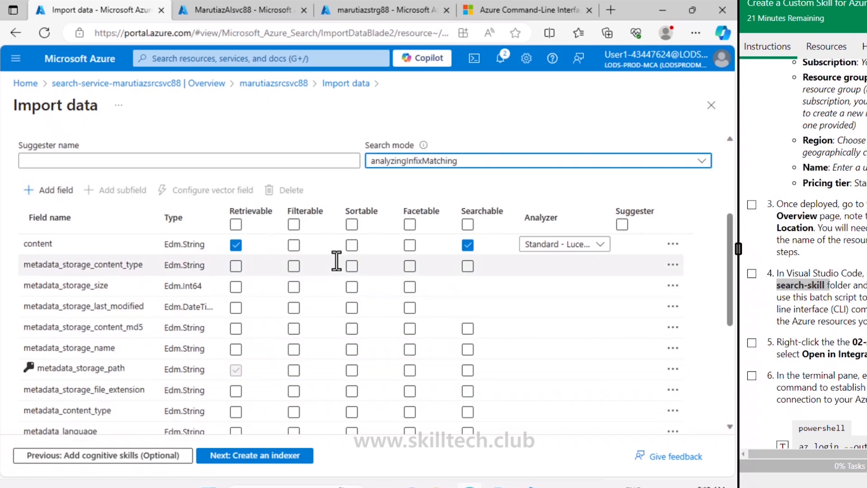
click(337, 260)
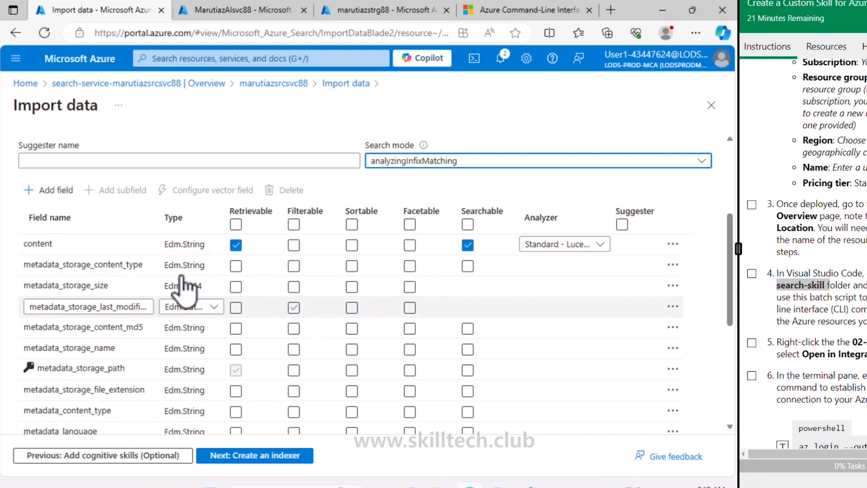
click(236, 286)
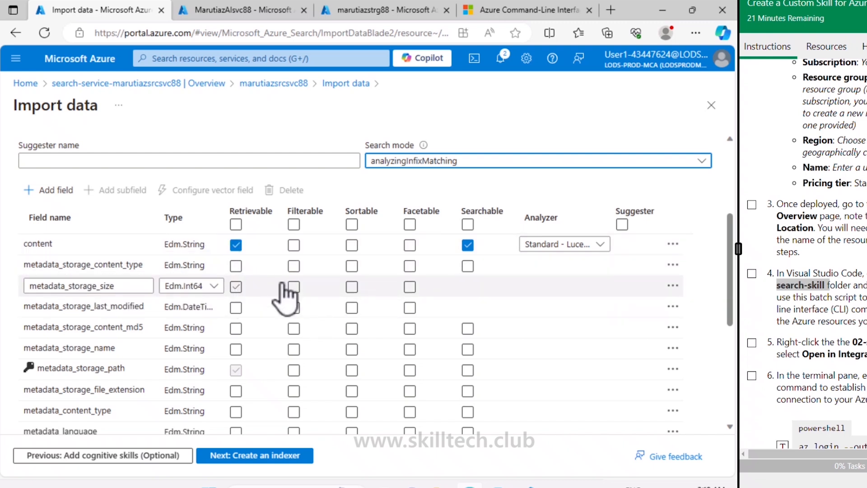
click(352, 286)
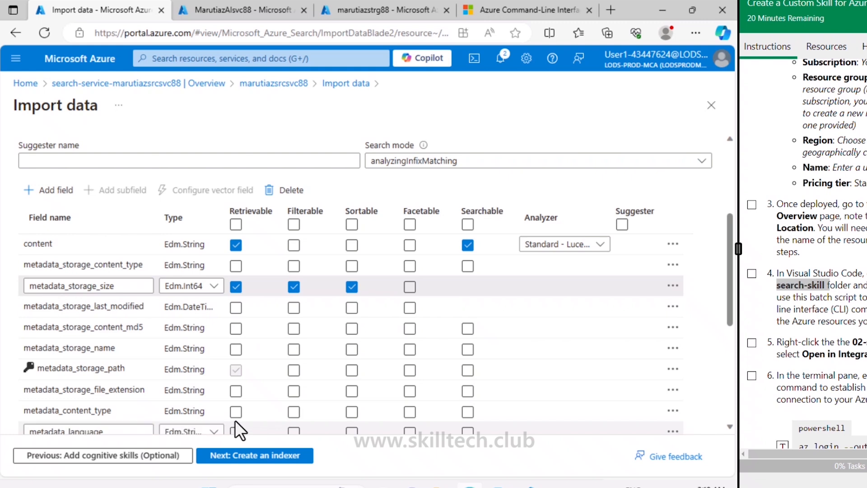
click(235, 308)
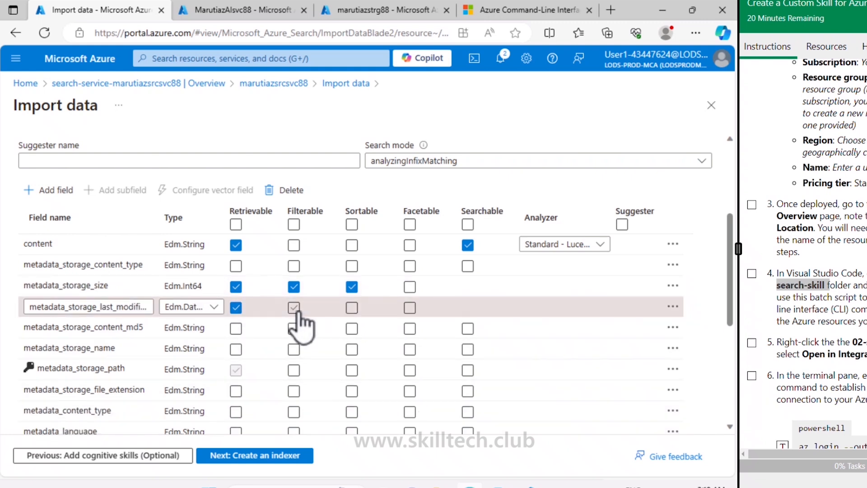
click(352, 307)
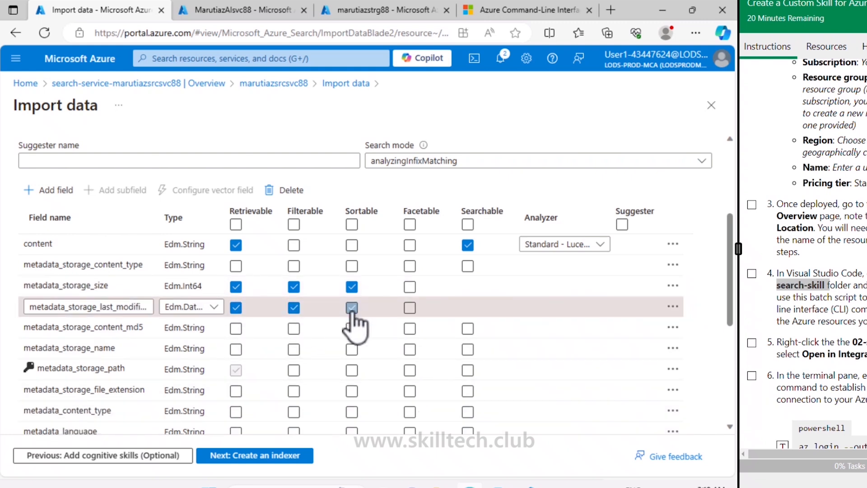
- Make the metadata_storage_name field retrievable, filterable, sortable and searchable
click(235, 350)
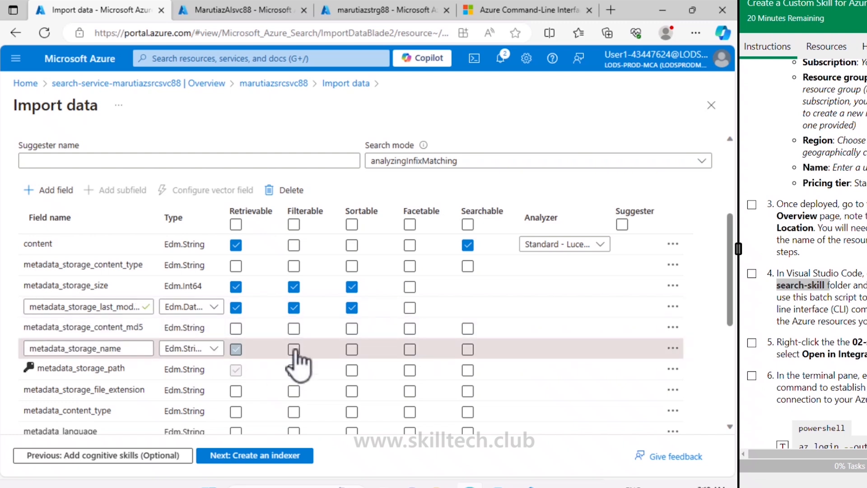
click(294, 349)
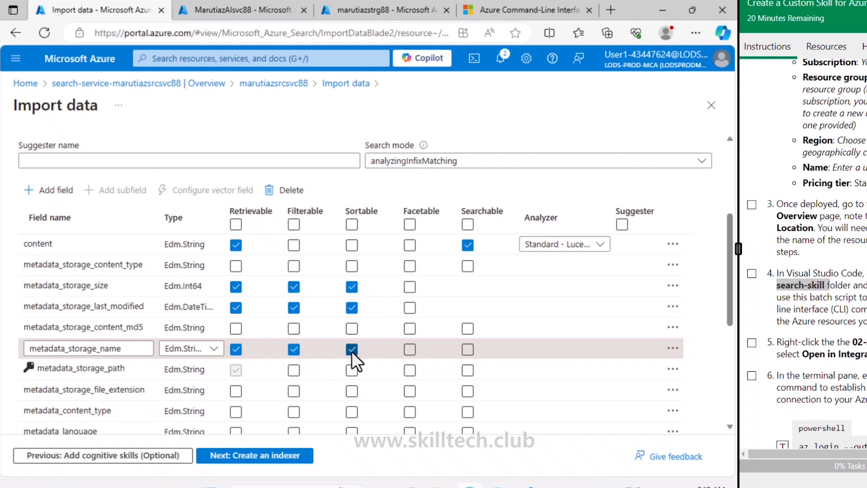
click(468, 349)
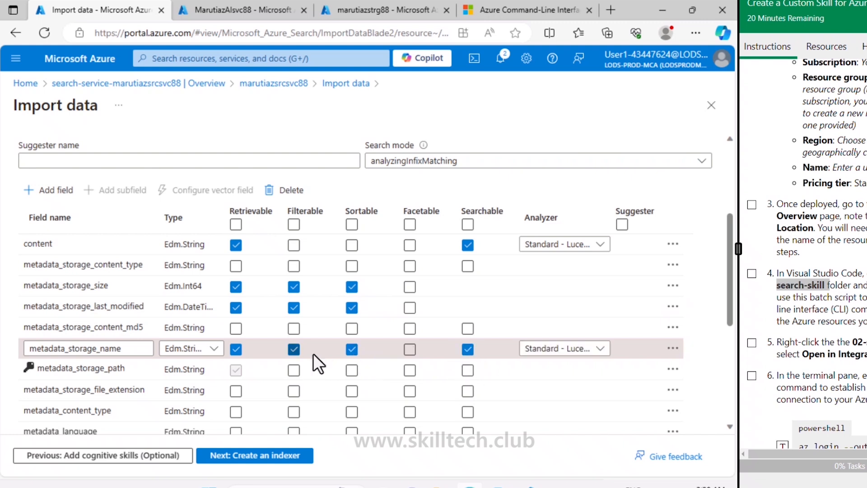
- Make the metadata_author field retrievable, filterable, sortable, facetable and searchable
scroll(313, 353, down, 2)
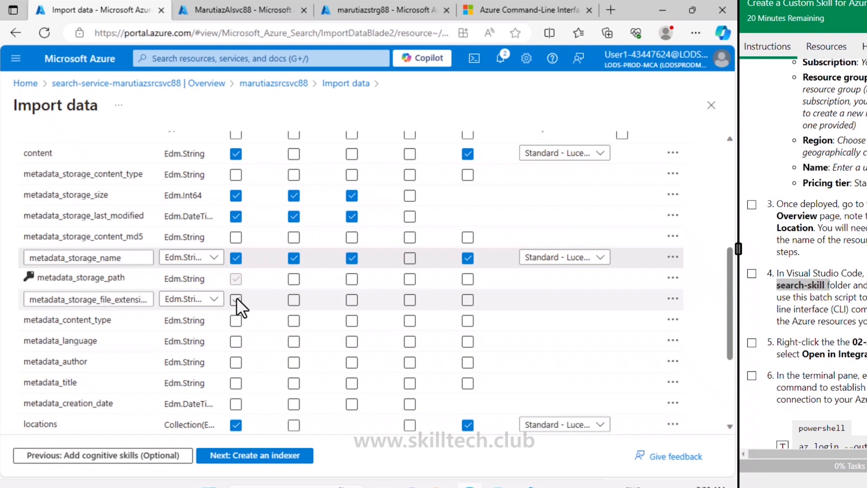
click(236, 363)
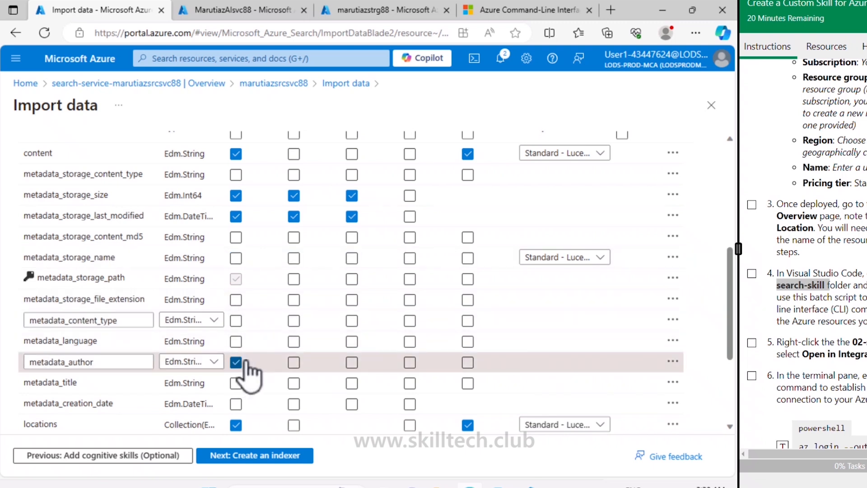
click(294, 362)
click(352, 362)
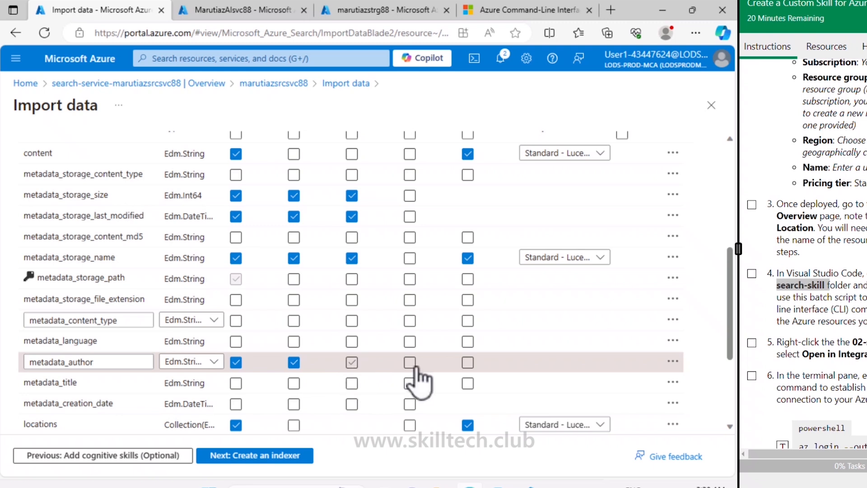
click(409, 362)
click(467, 362)
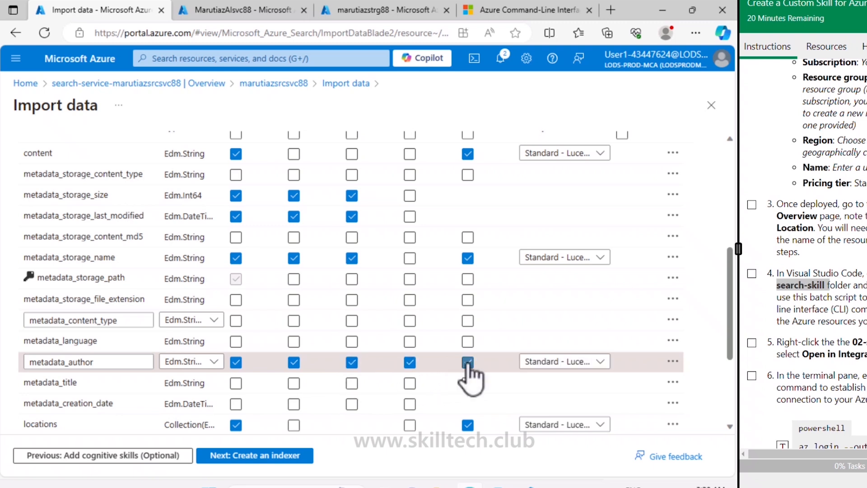
- Make the locations, keyphrases and language fields filterable in the target index
scroll(291, 392, down, 2)
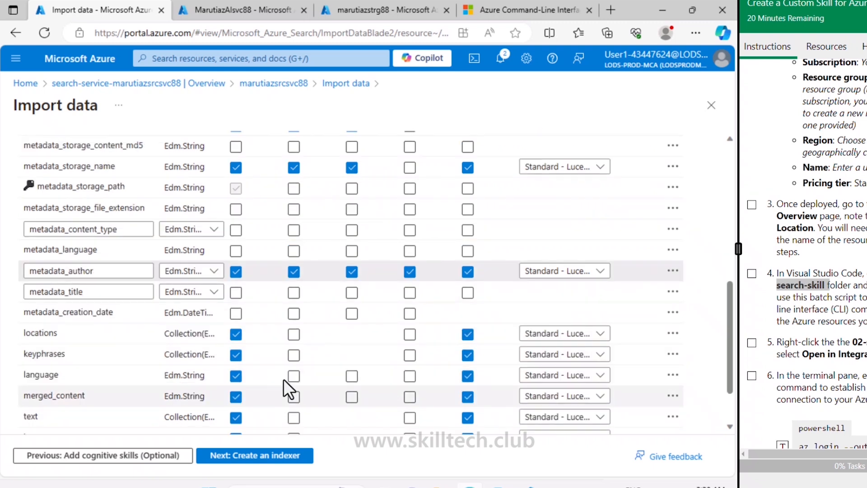
click(294, 334)
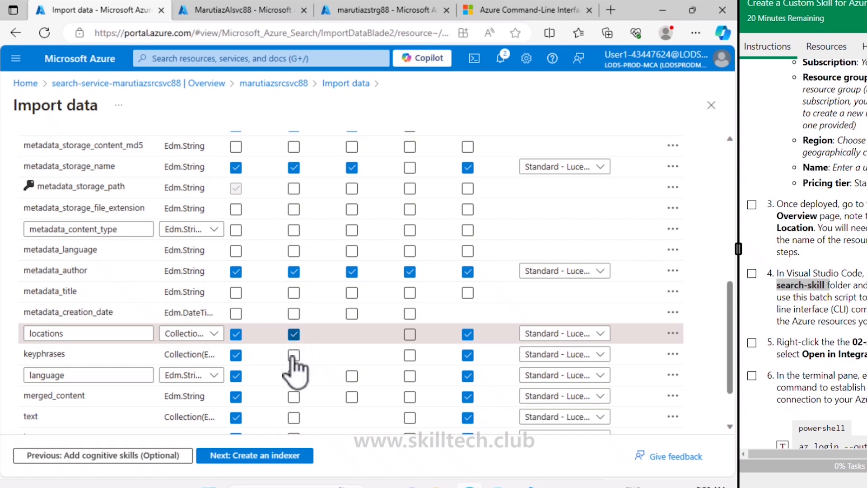
click(291, 356)
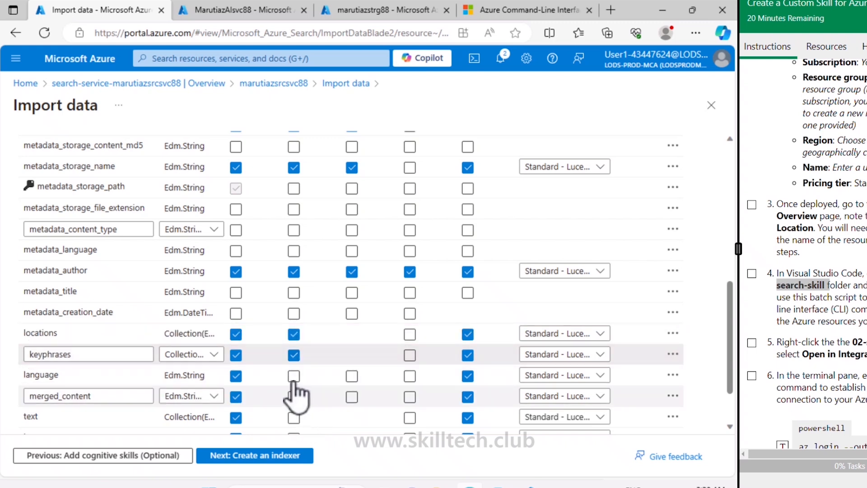
click(292, 376)
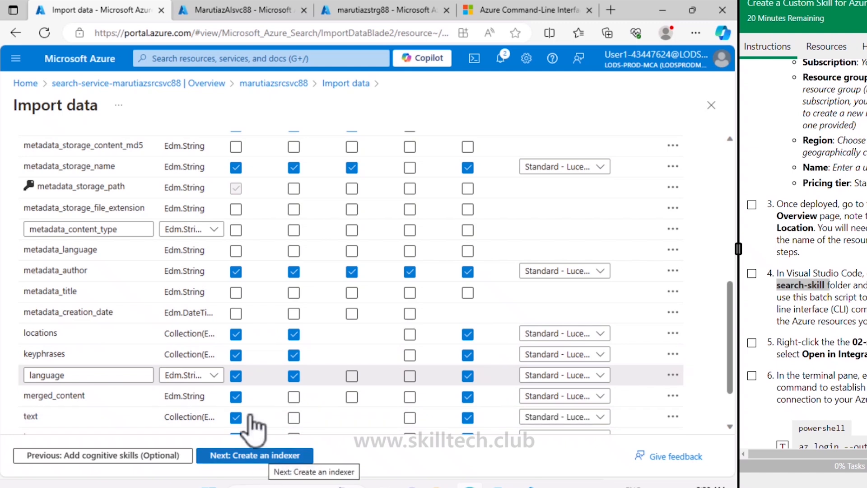
- Continue to creating the indexer and name it margies-indexer
scroll(248, 414, down, 2)
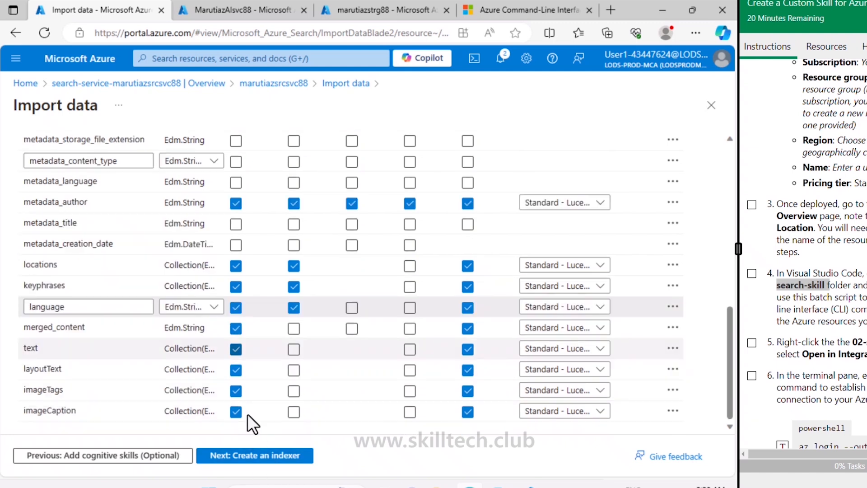
click(248, 458)
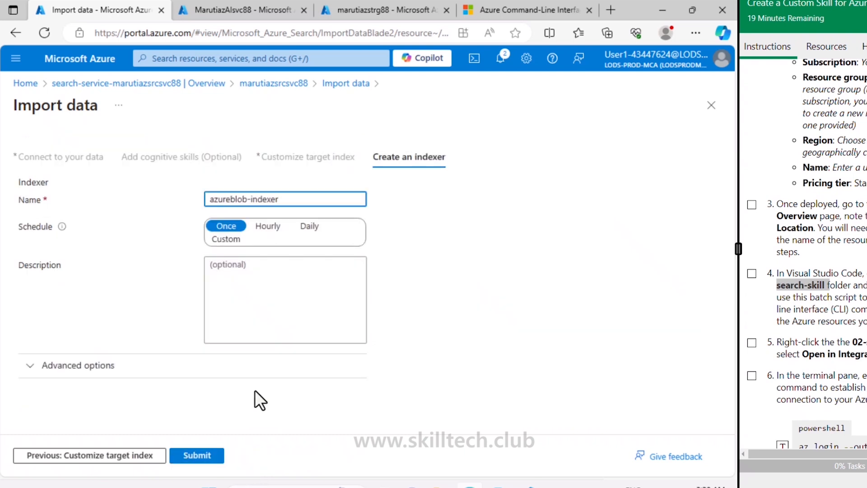
double_click(210, 199)
text(margies)
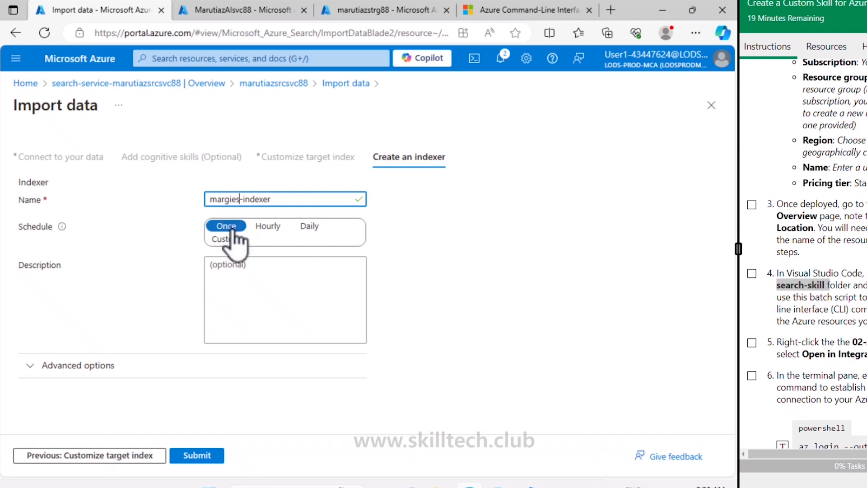
- Review the indexer's advanced options, keeping Base-64 Encode Keys enabled and the schedule at Once, and submit the import
click(51, 373)
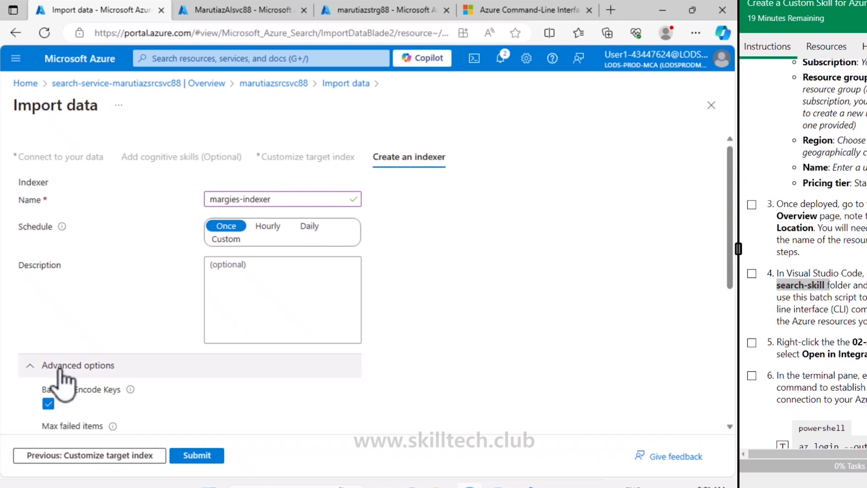
scroll(143, 377, down, 2)
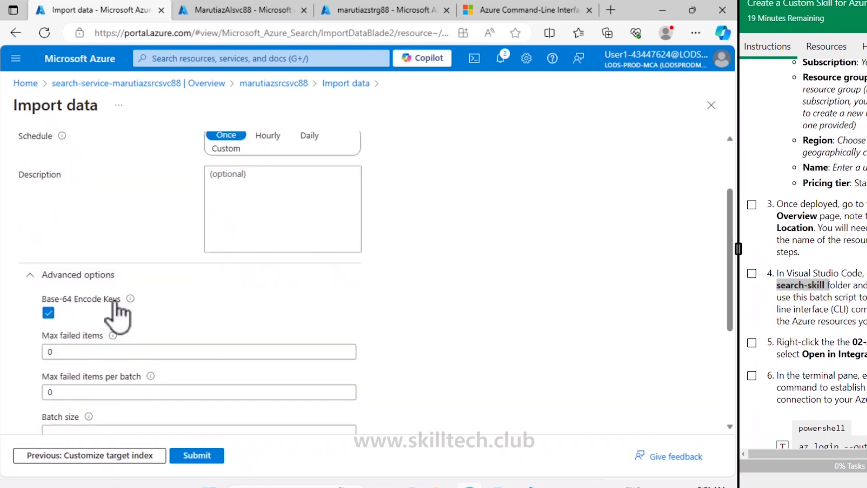
scroll(181, 316, down, 2)
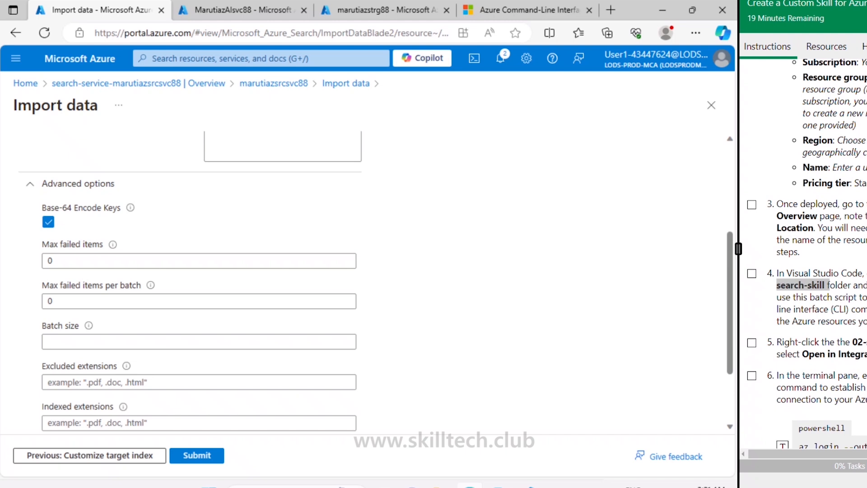
scroll(185, 357, down, 2)
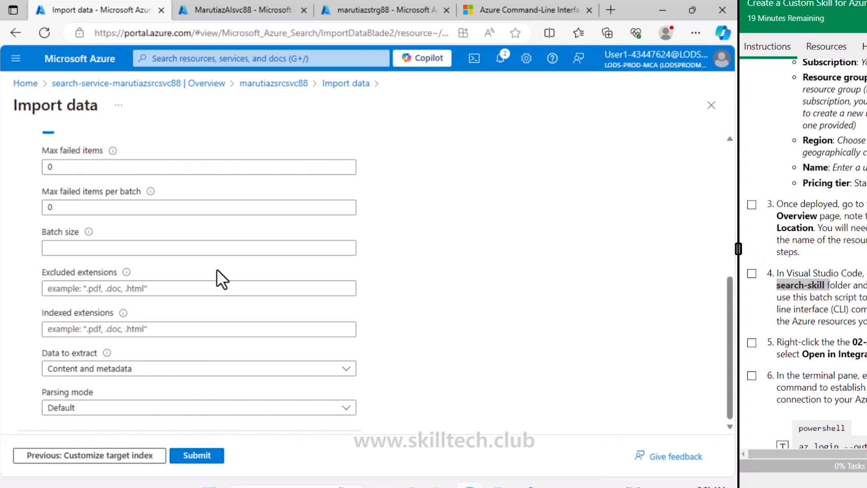
scroll(216, 269, up, 6)
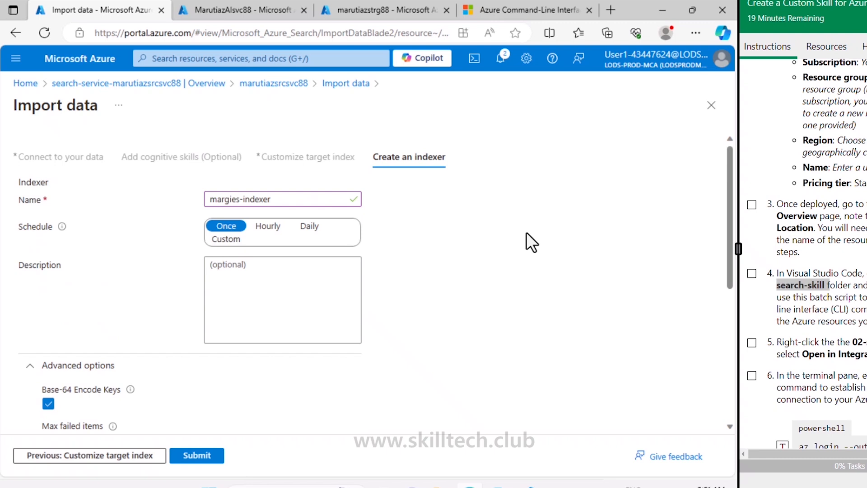
scroll(527, 232, down, 2)
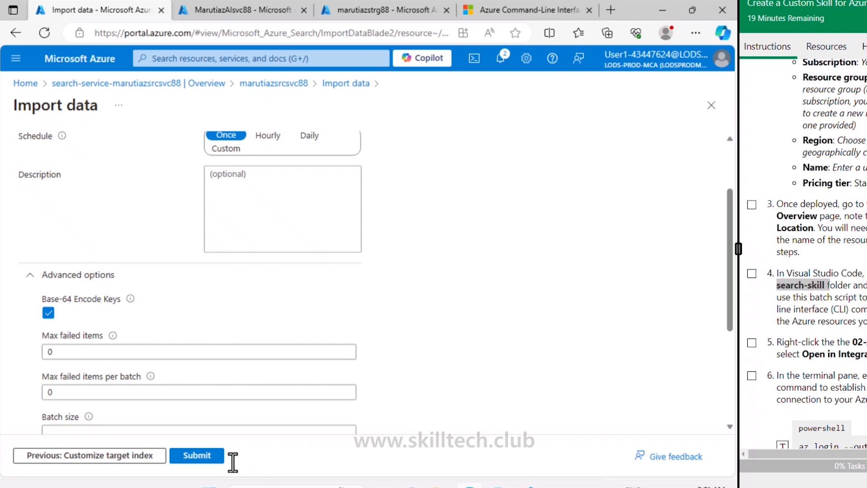
click(219, 460)
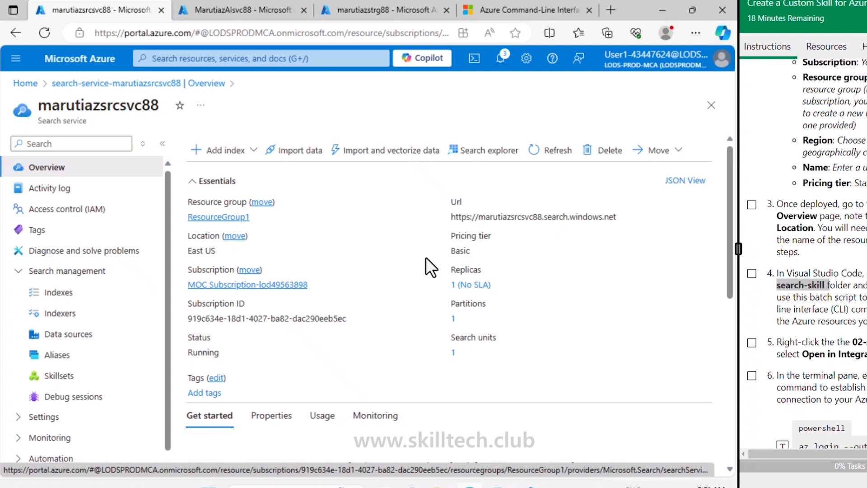
- Check the indexer's execution history through the import notification and go back to the search service
click(501, 59)
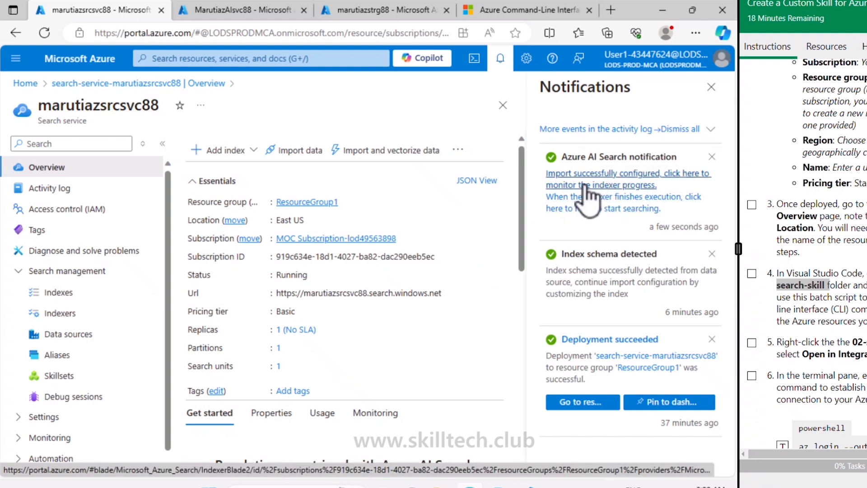
click(617, 186)
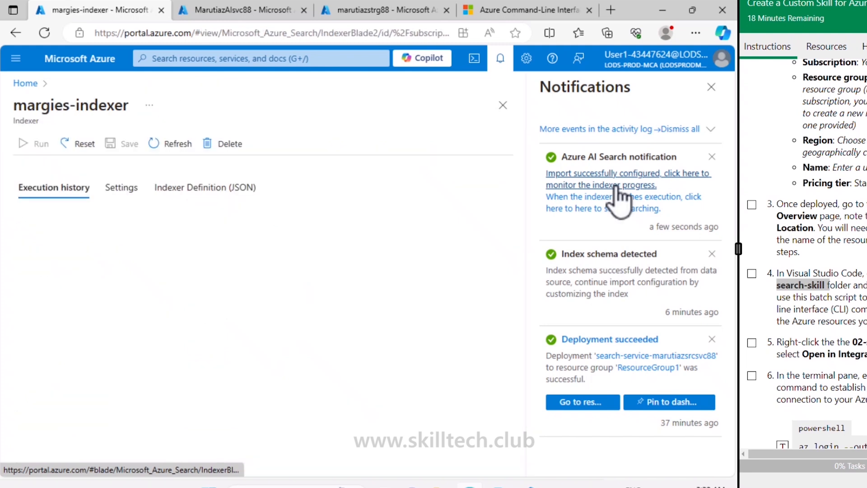
click(712, 86)
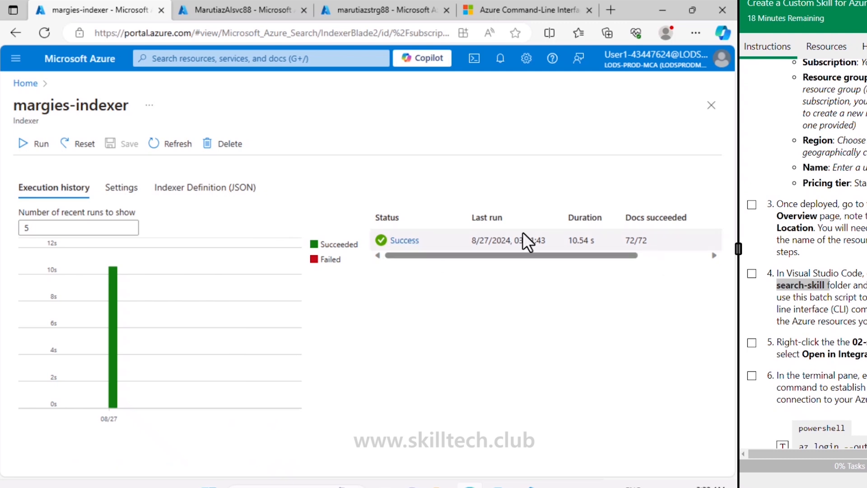
click(16, 28)
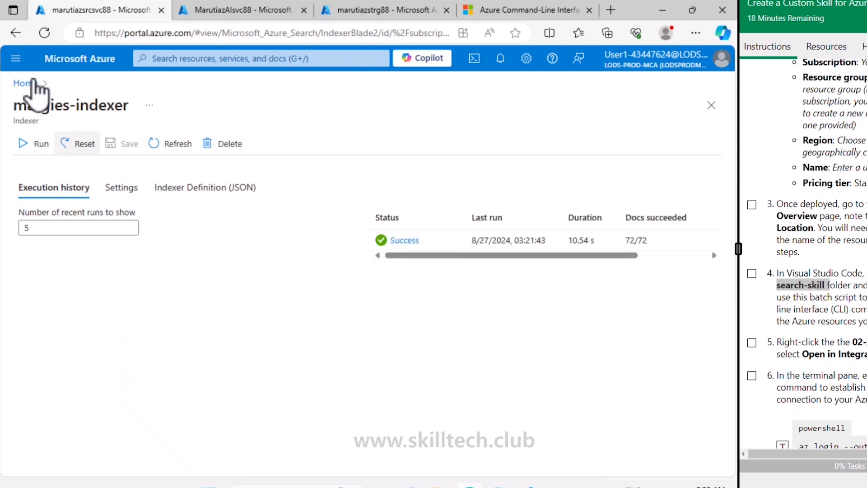
- Reopen the marutiazsrcsvc88 search service from the portal home and check its lists of indexes and indexers
click(17, 36)
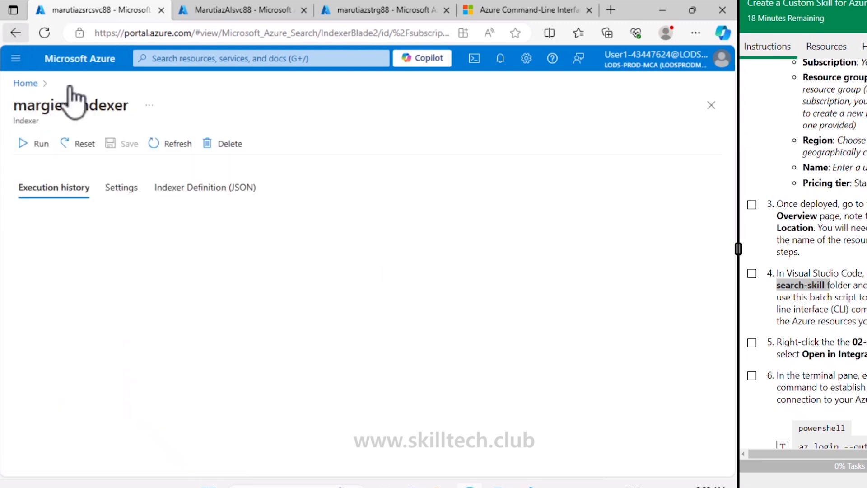
click(27, 84)
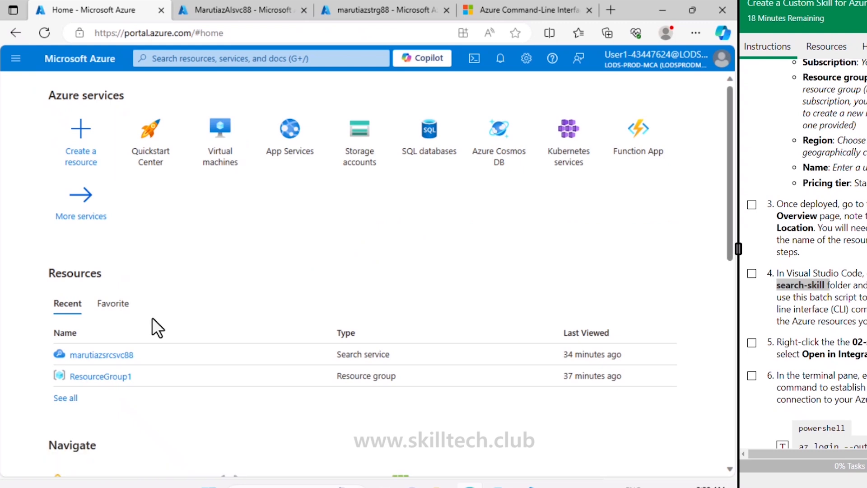
click(103, 356)
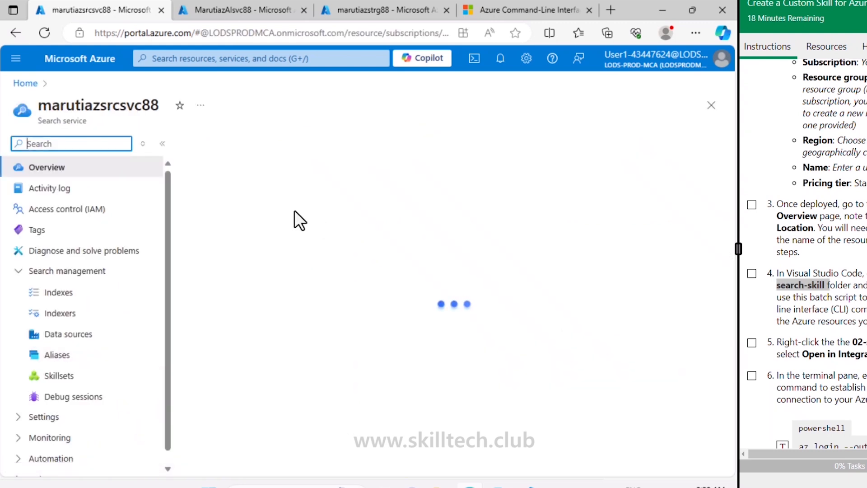
click(59, 292)
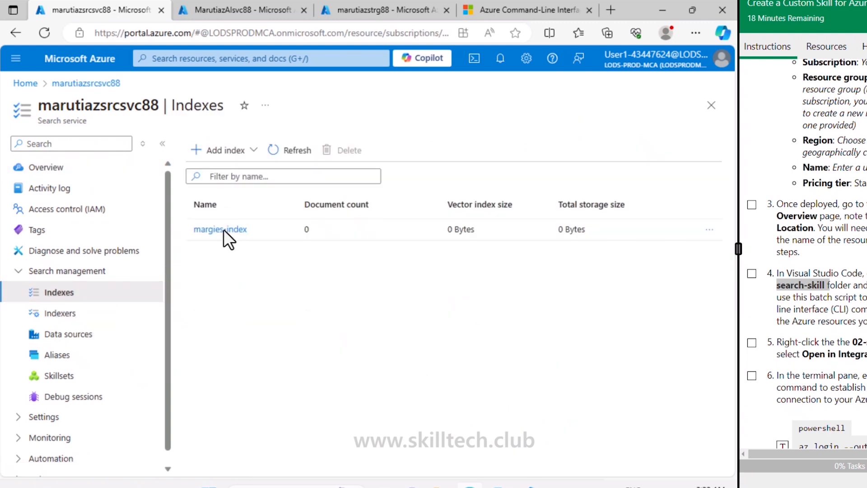
click(63, 313)
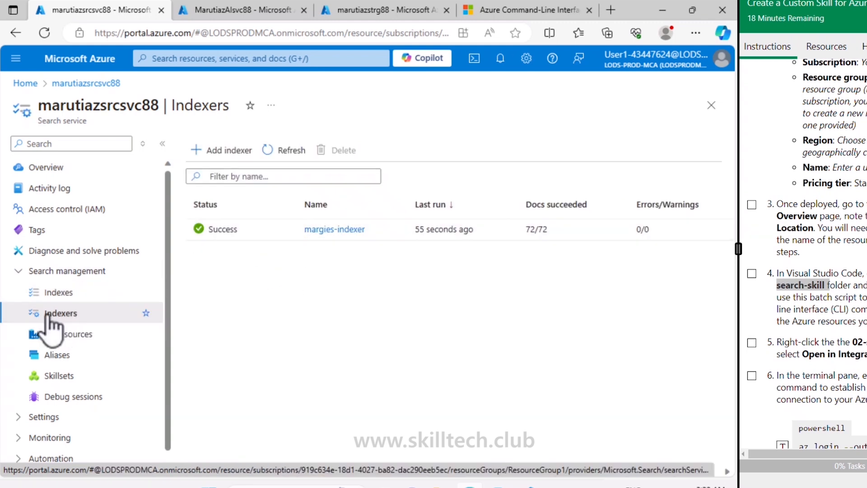
- Open margies-index, switch its search explorer to JSON view and run the default query with "search": "*"
click(68, 294)
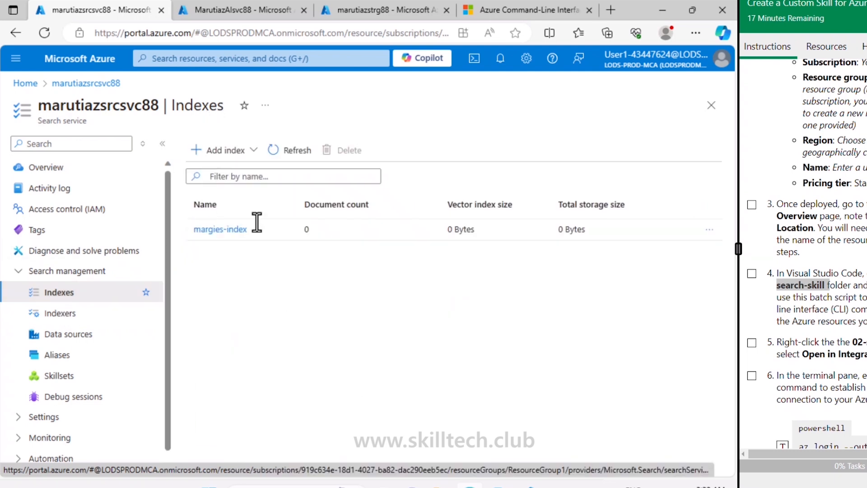
click(226, 230)
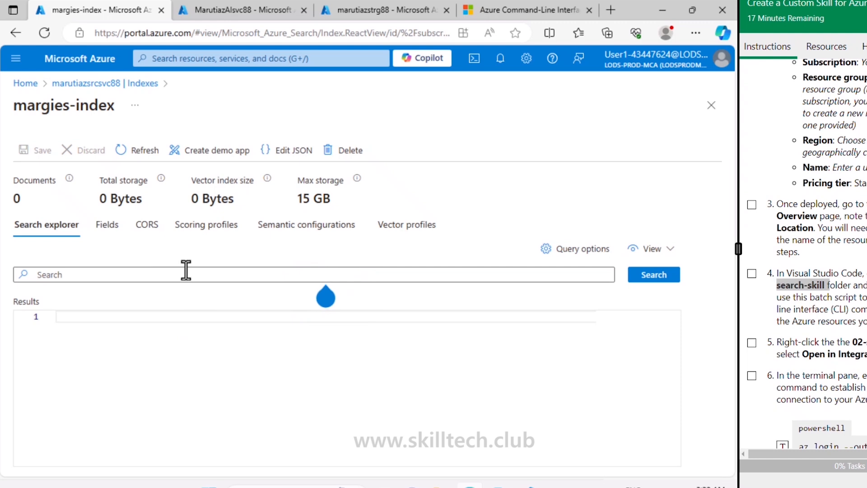
click(663, 251)
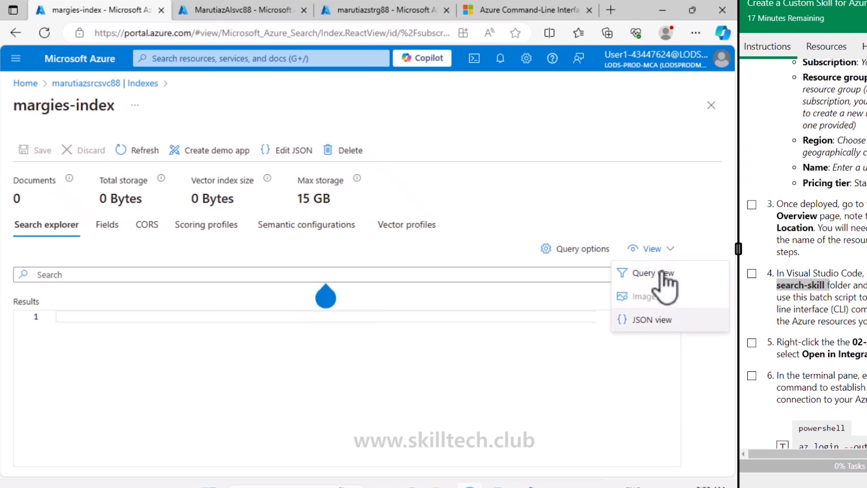
click(652, 320)
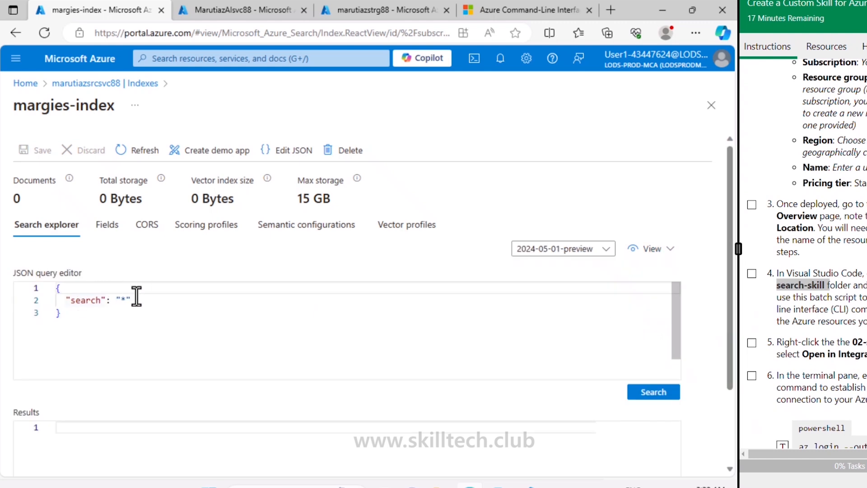
click(638, 389)
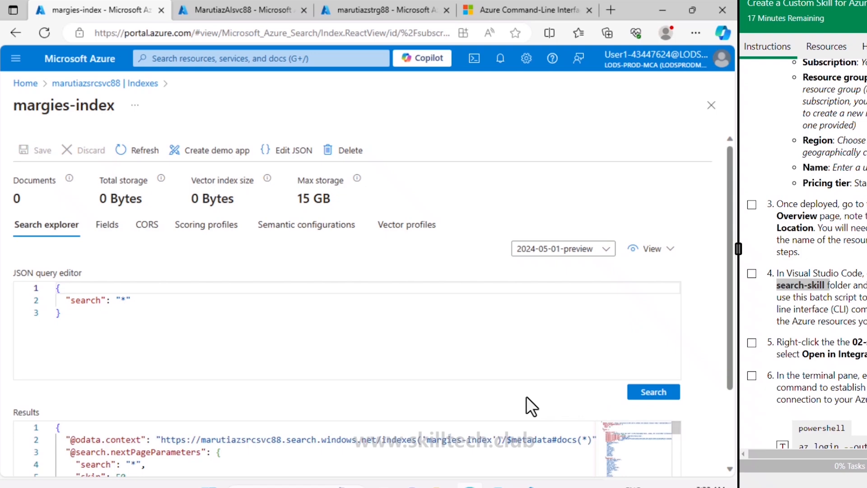
- Examine the returned JSON documents, including their metadata, locations, keyphrases, language and image fields
scroll(526, 396, down, 2)
scroll(527, 395, down, 8)
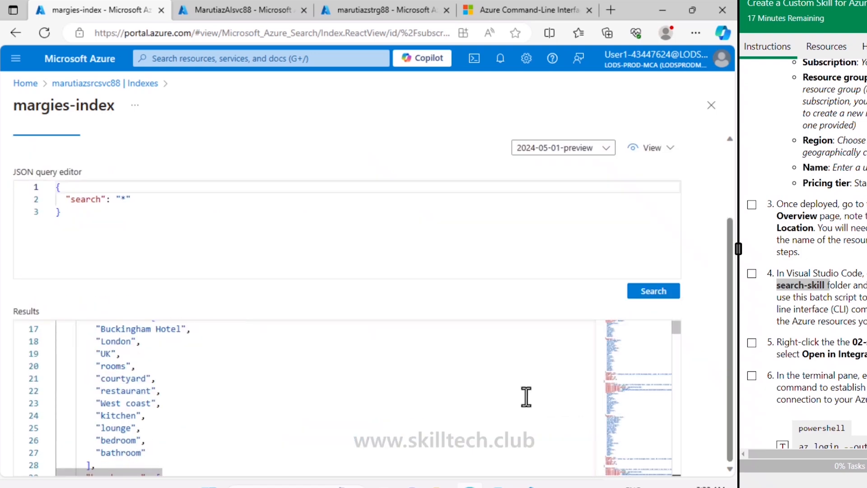
scroll(561, 388, down, 20)
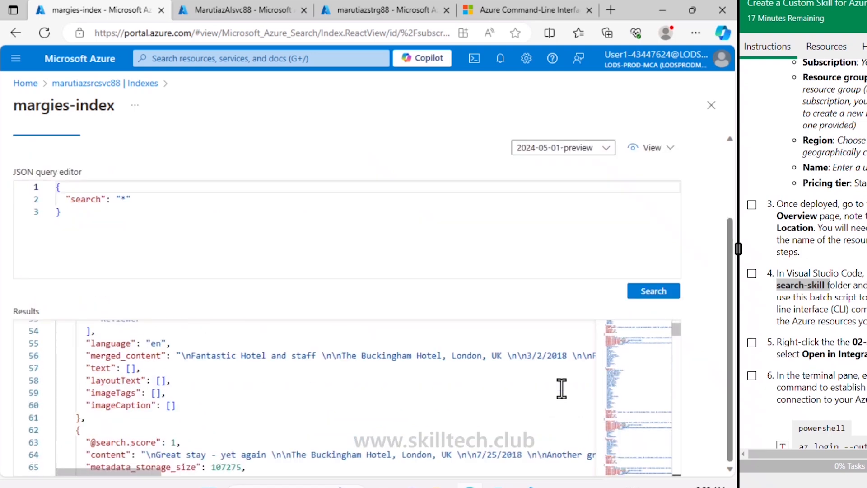
scroll(561, 389, down, 15)
scroll(561, 389, up, 20)
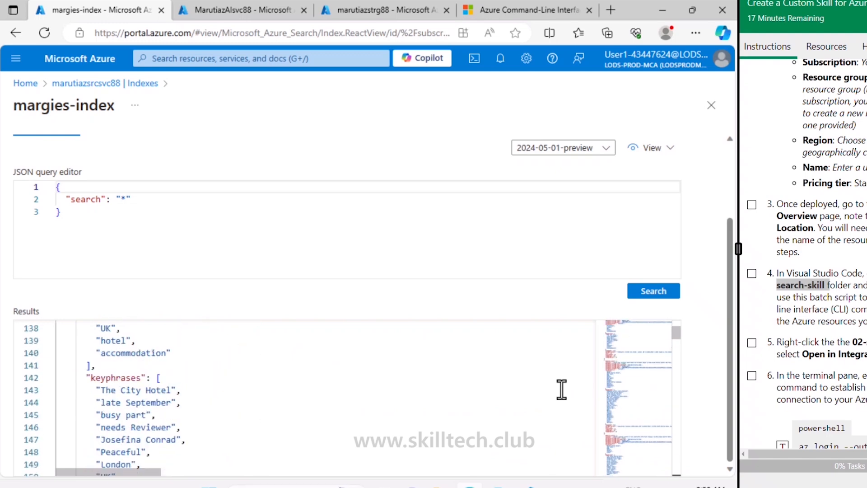
scroll(561, 389, up, 20)
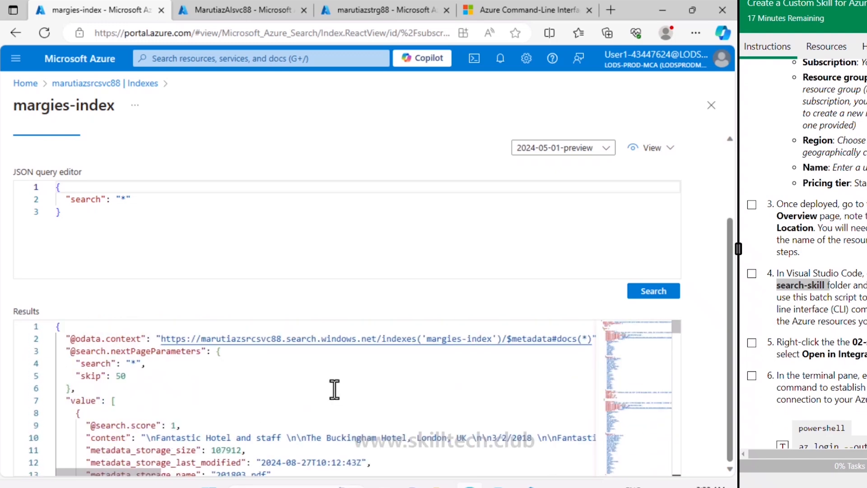
scroll(335, 390, down, 2)
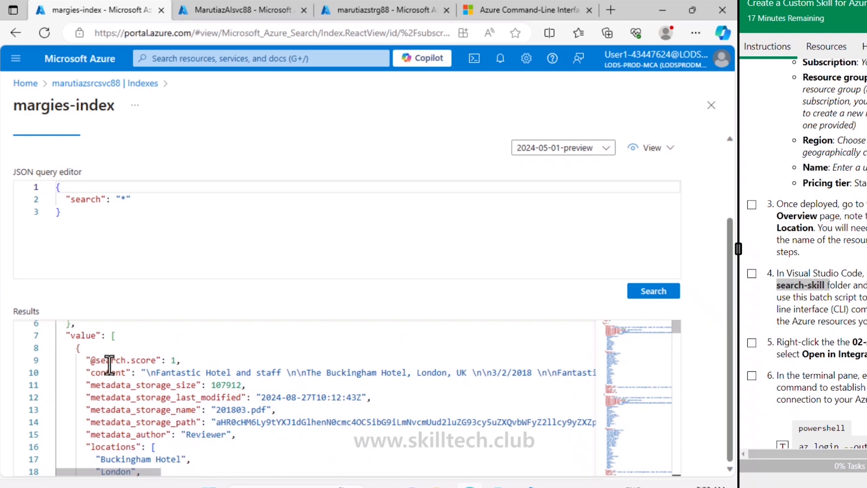
scroll(186, 399, down, 20)
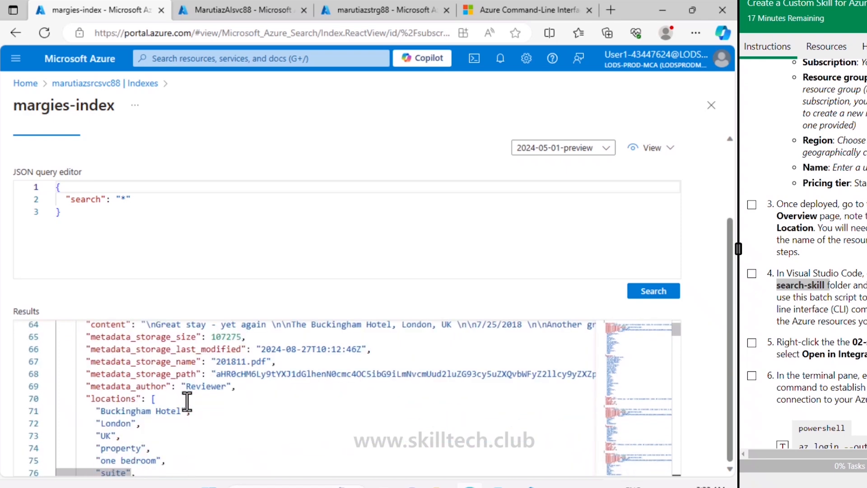
scroll(186, 399, down, 9)
scroll(186, 400, up, 20)
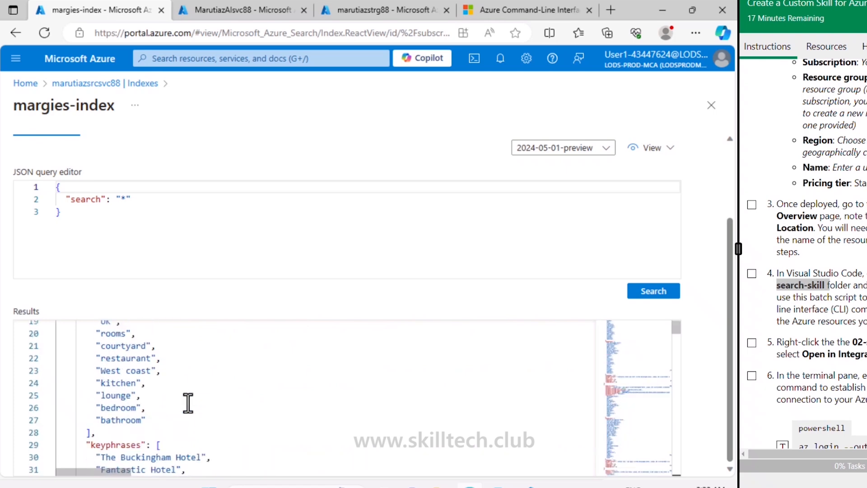
scroll(188, 402, down, 5)
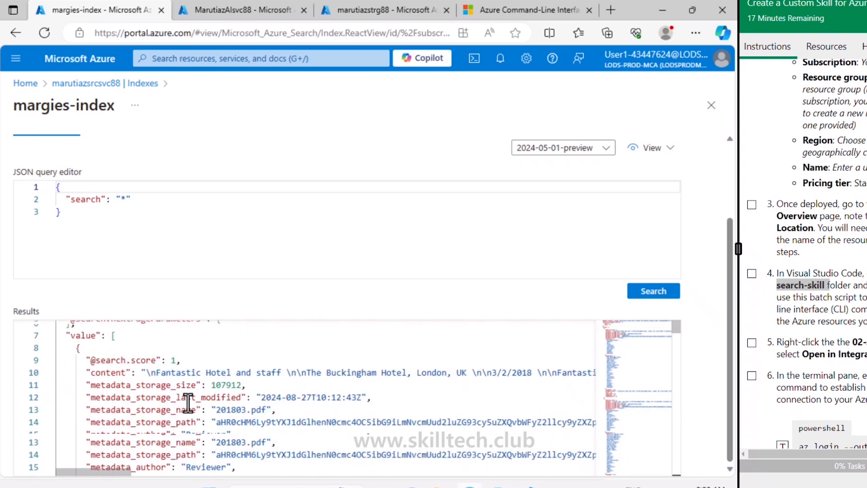
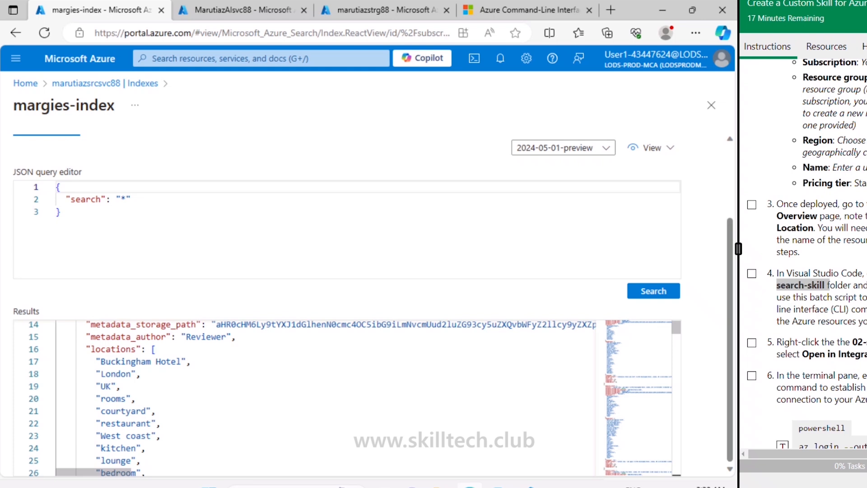
click(83, 217)
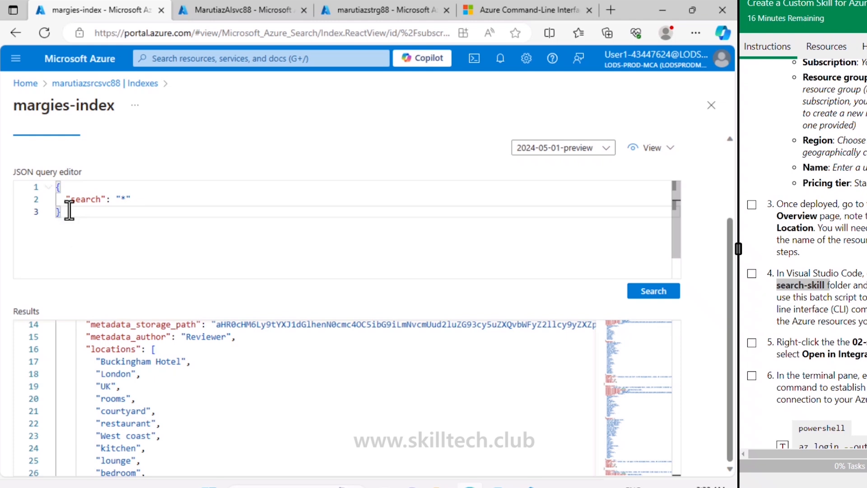
drag(70, 214, 54, 183)
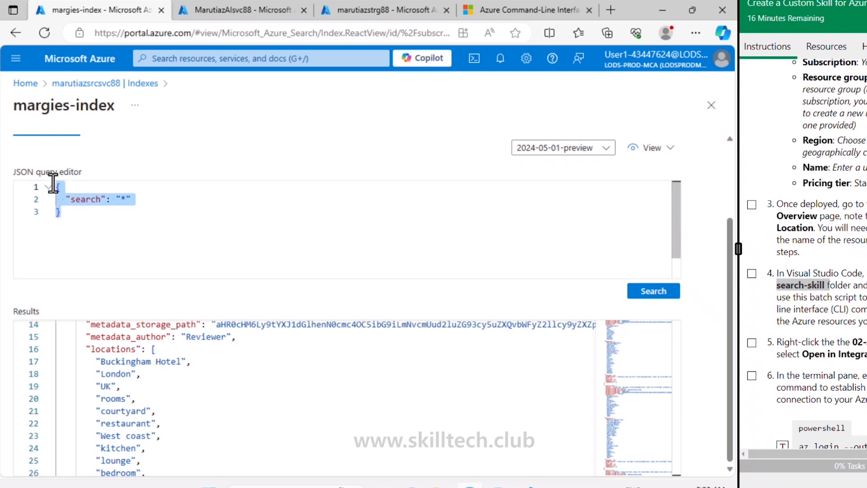
text({   "search": "*",   "count": true })
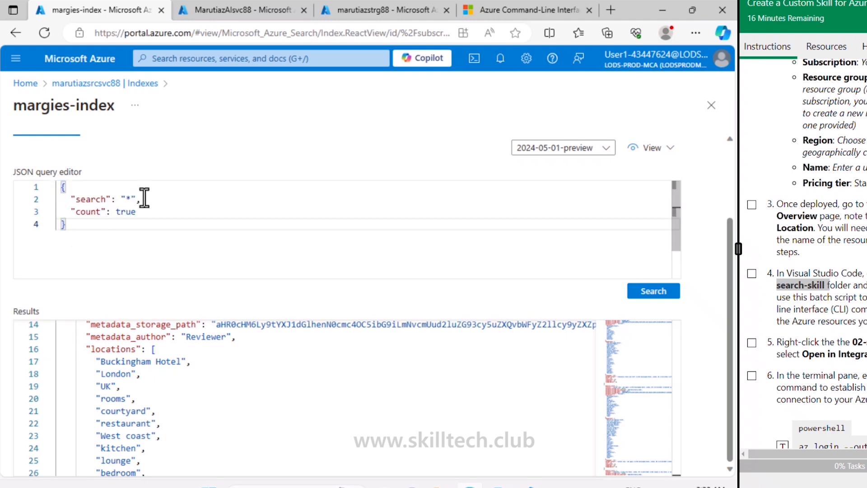
click(652, 291)
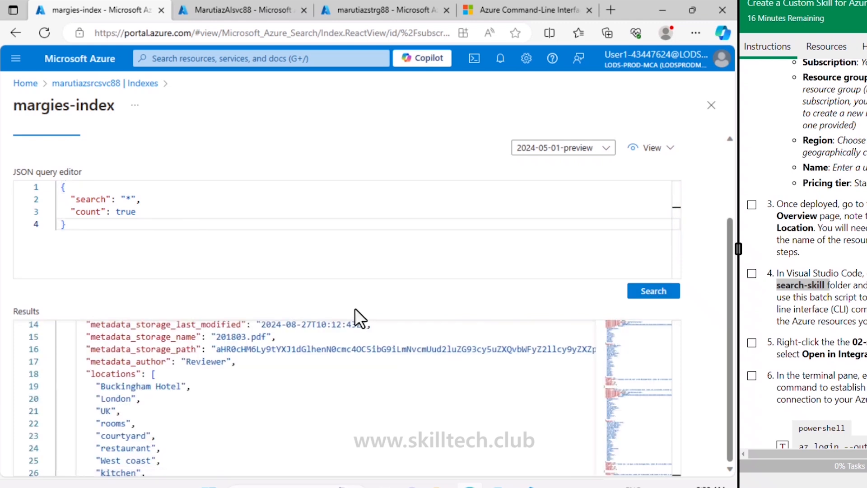
scroll(279, 386, up, 5)
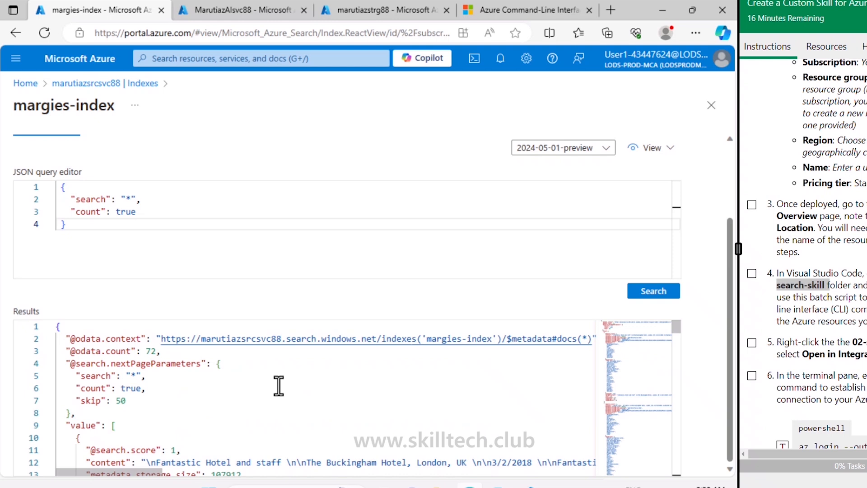
double_click(151, 351)
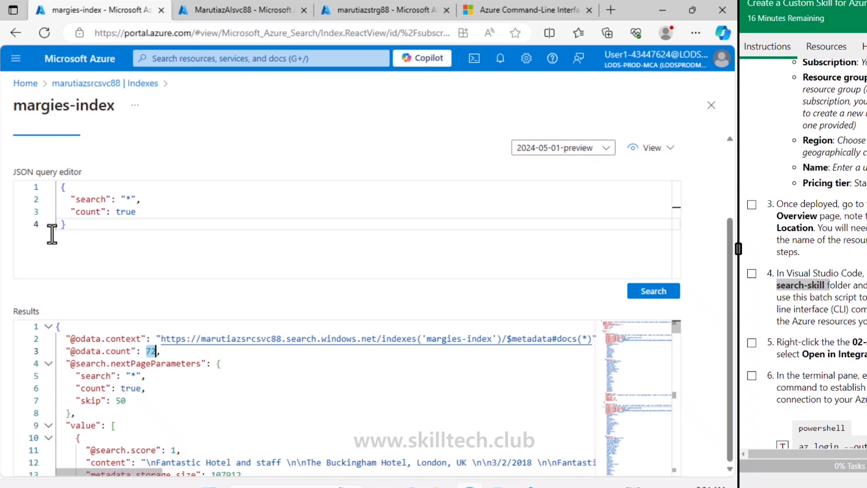
- Run a query with "search": "*", "count": true and "select": "metadata_storage_name,metadata_author,locations", and review the returned documents
click(80, 228)
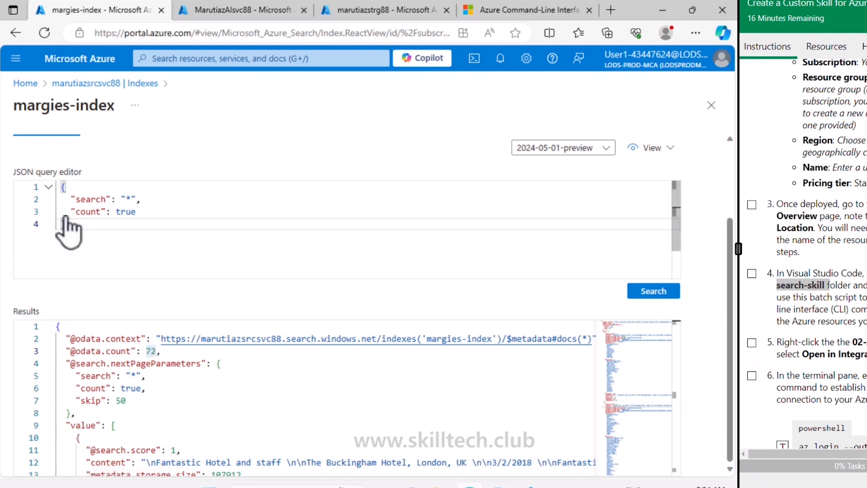
drag(65, 224, 58, 179)
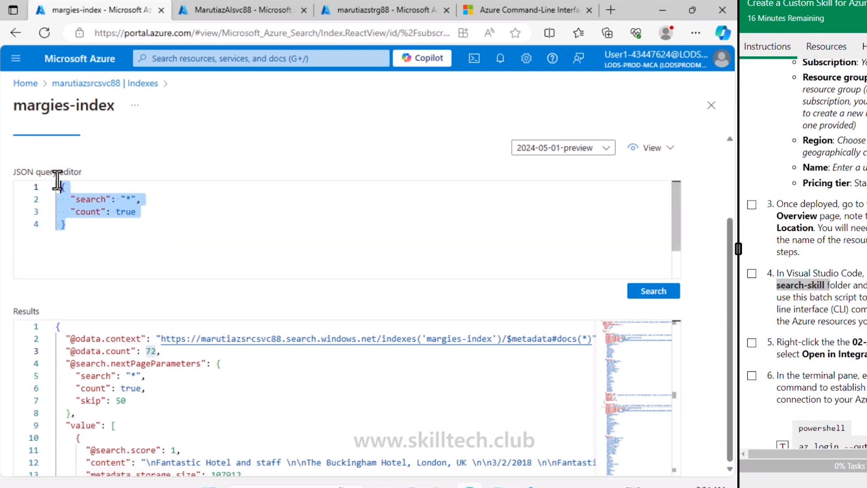
text({   "search": "*",   "count": true,   "select": "metadata_storage_name,metadata_author,locations" })
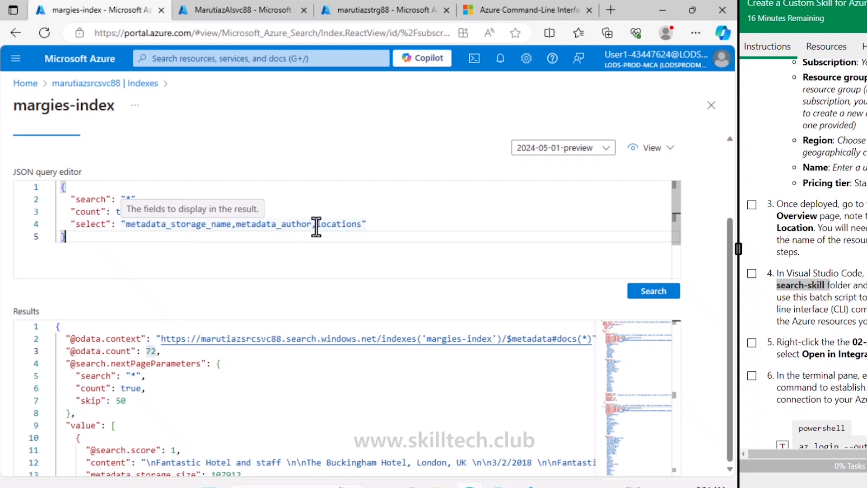
click(655, 291)
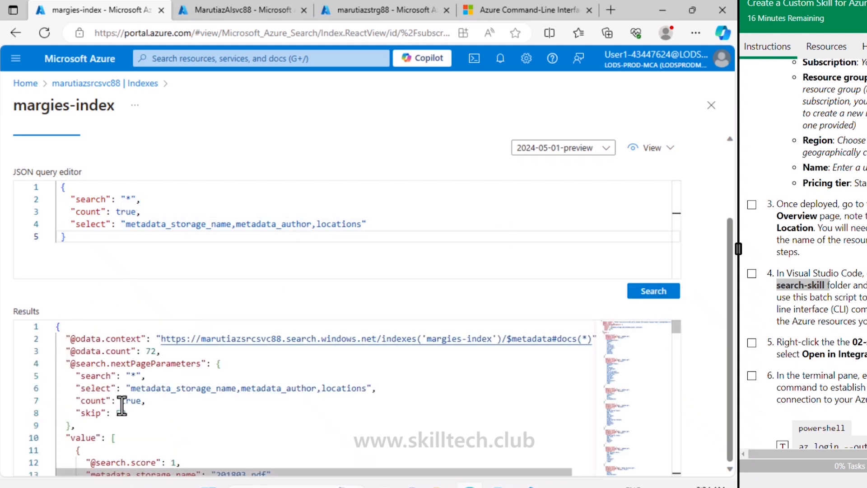
scroll(121, 401, down, 2)
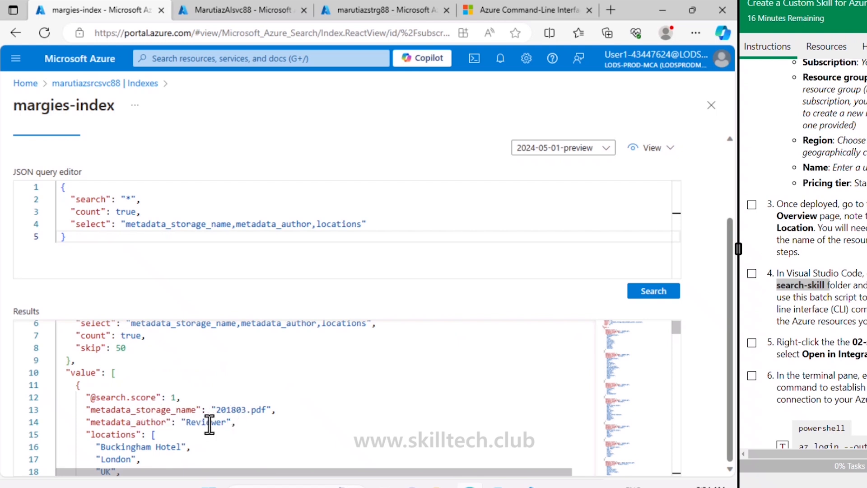
scroll(208, 423, down, 2)
scroll(130, 387, down, 2)
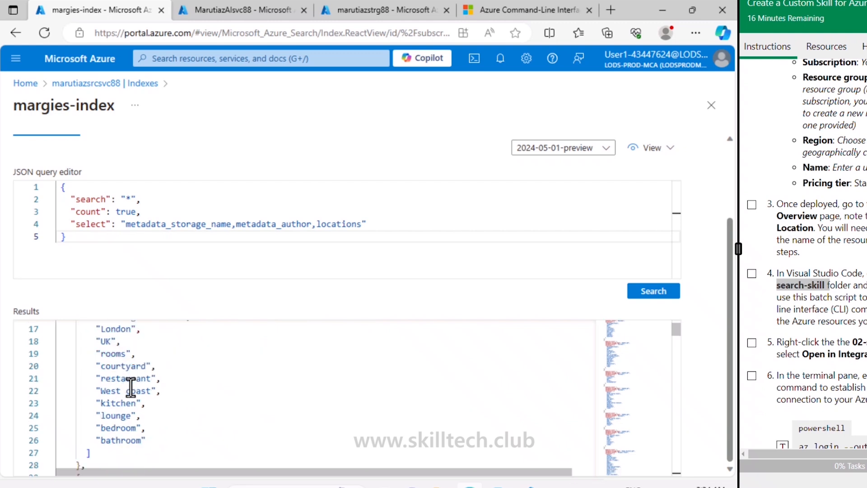
scroll(130, 387, down, 2)
scroll(131, 387, down, 5)
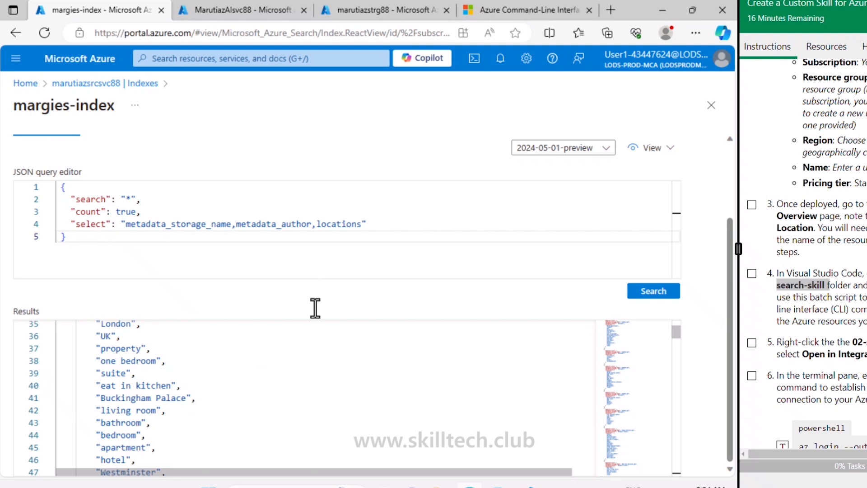
scroll(316, 305, up, 2)
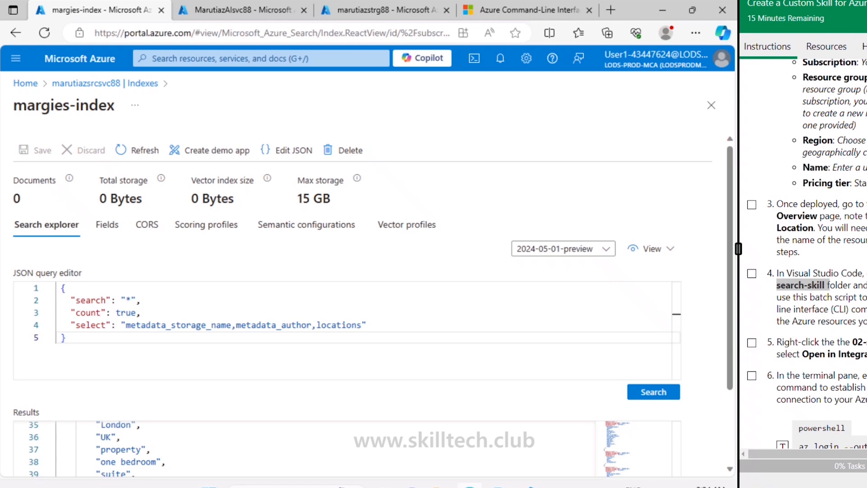
- Review the introduction of the Custom Skill lab instructions and switch to the mslearn-knowledge-mining project in Visual Studio Code
drag(784, 5, 832, 6)
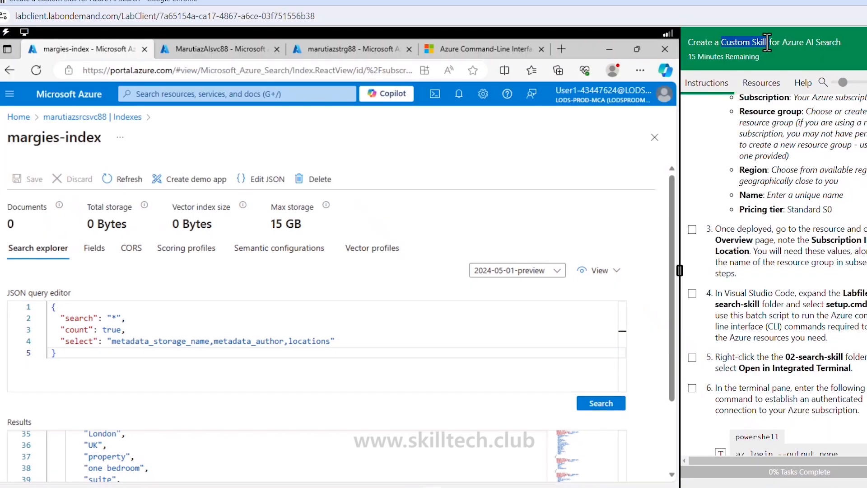
scroll(768, 177, up, 10)
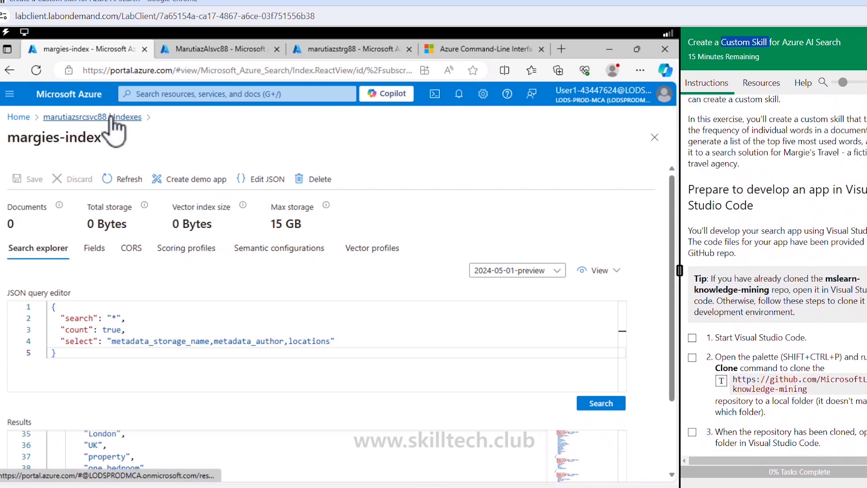
click(400, 151)
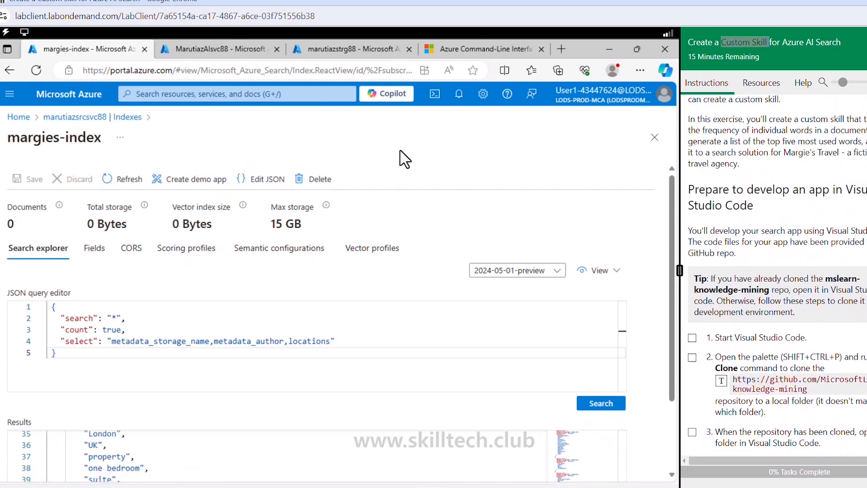
mouse_move(488, 484)
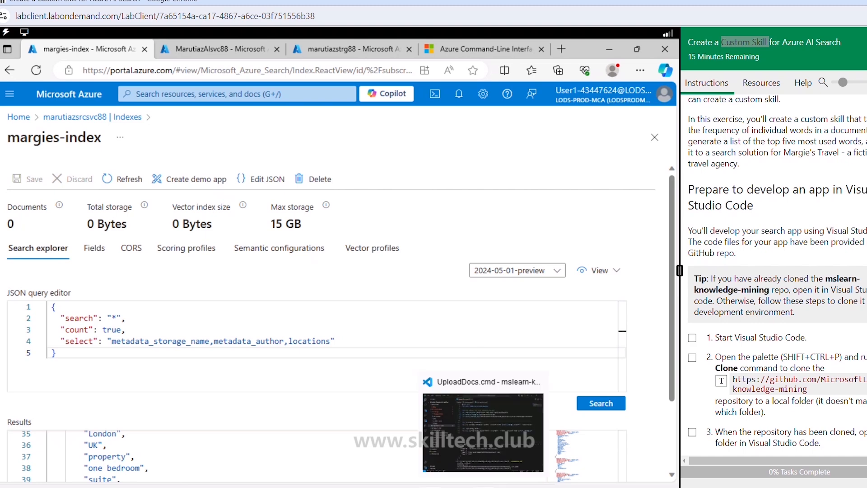
click(483, 428)
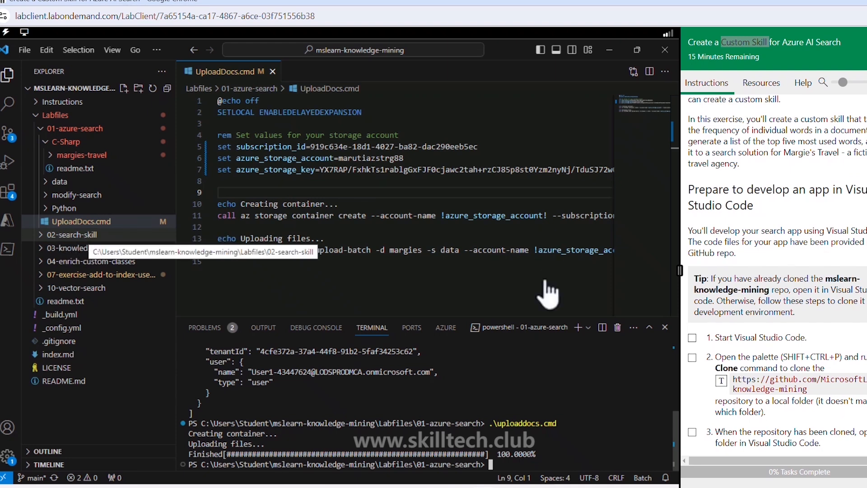
click(451, 298)
- Mark tasks 1 to 4 of the Visual Studio Code preparation section as complete, accepting the skip ahead
scroll(791, 207, down, 4)
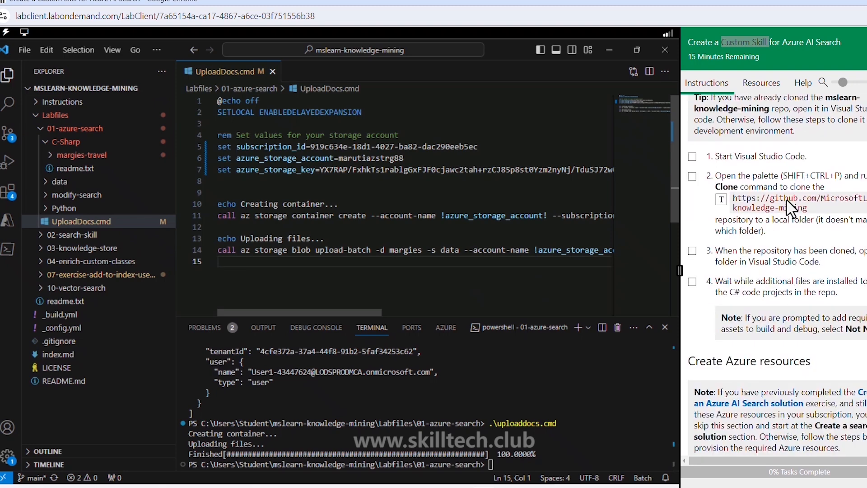
scroll(787, 202, down, 1)
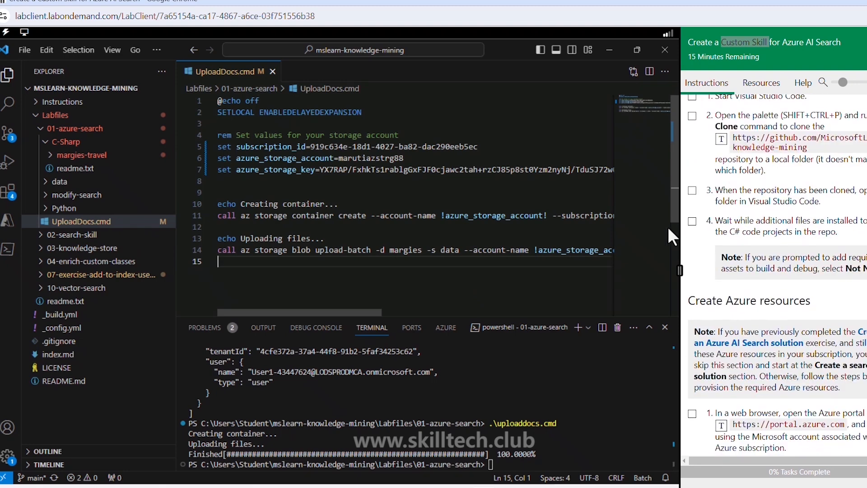
click(692, 222)
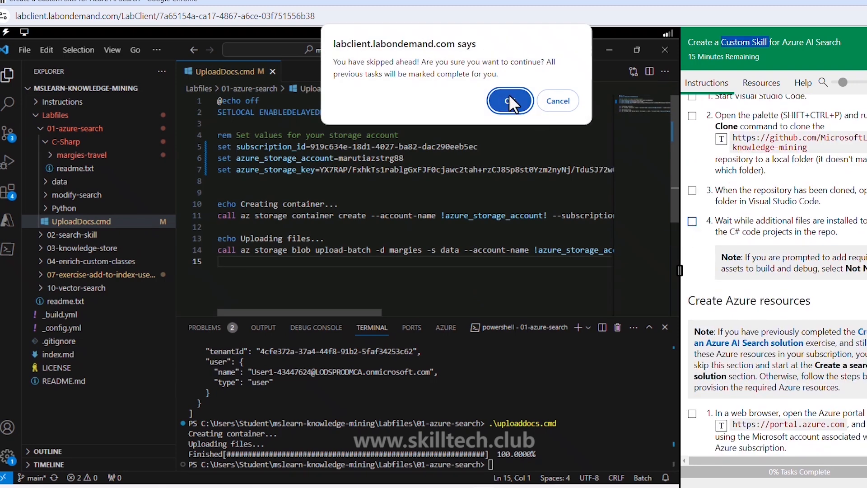
click(509, 97)
scroll(776, 230, down, 4)
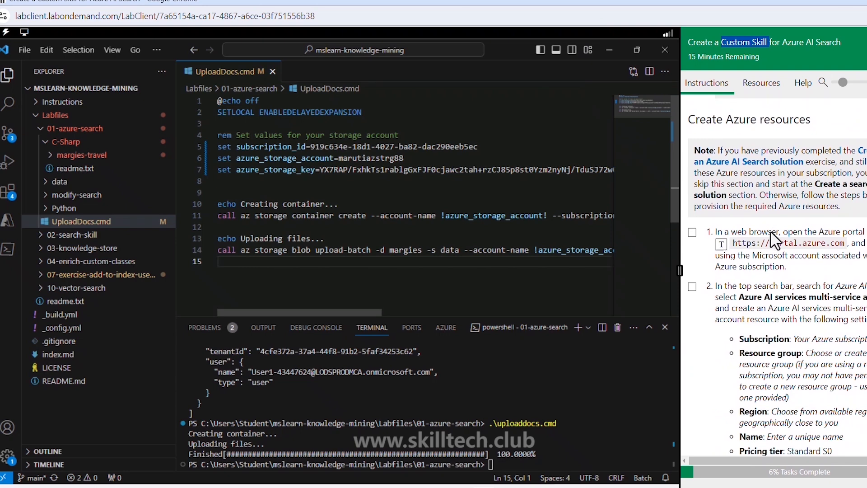
scroll(775, 239, up, 4)
scroll(786, 253, up, 4)
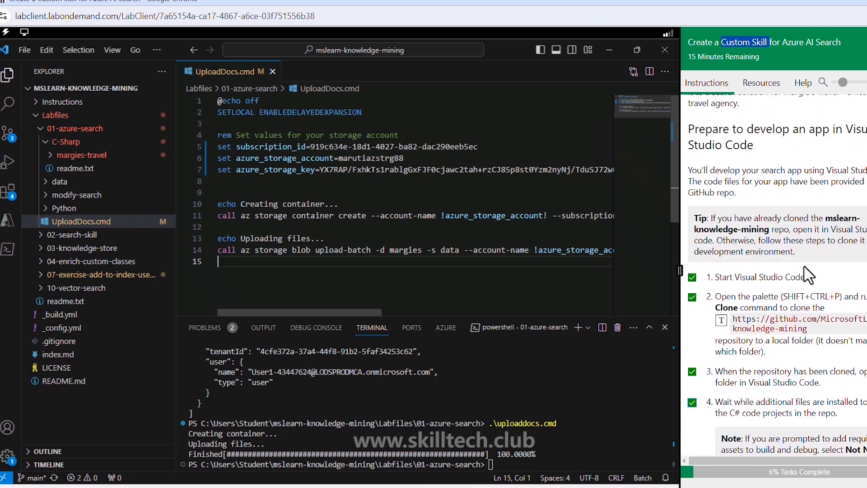
- Mark tasks 1 to 4 of the Create Azure resources section as complete
scroll(802, 273, down, 6)
scroll(802, 273, down, 4)
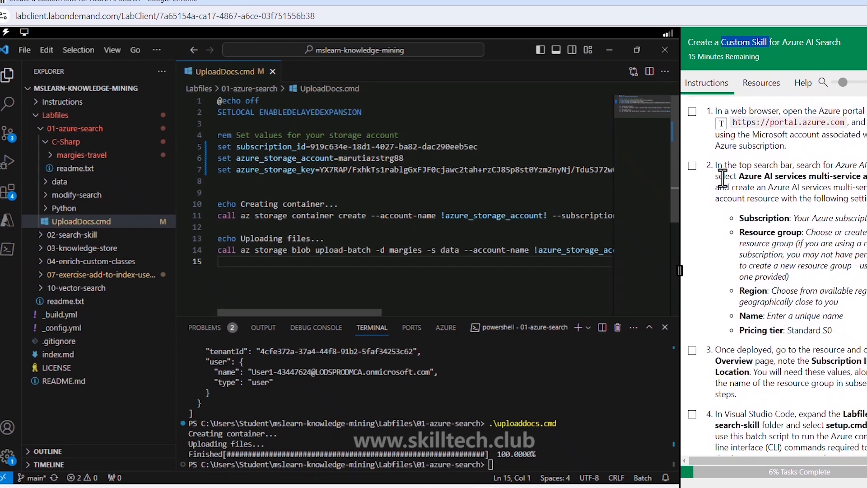
click(692, 112)
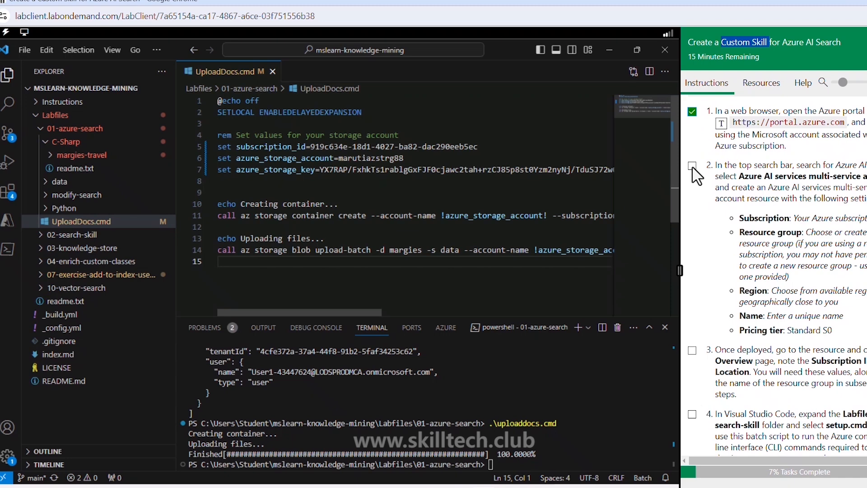
click(692, 166)
scroll(725, 185, down, 6)
scroll(726, 176, up, 2)
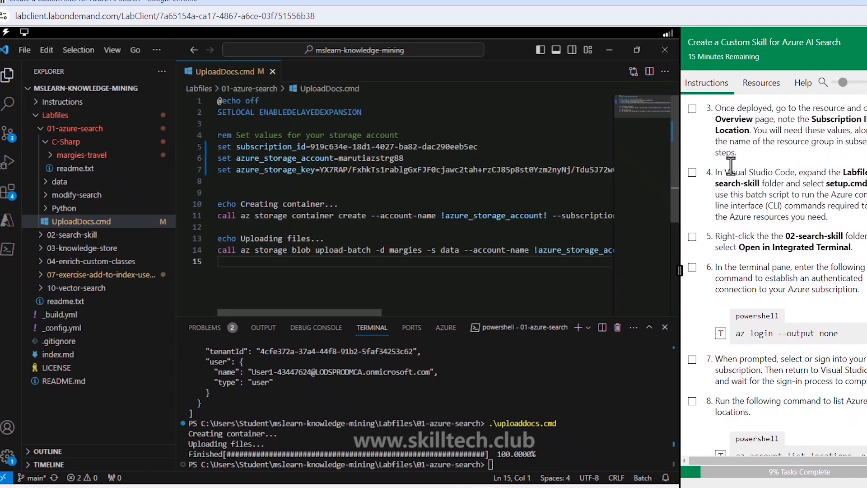
click(692, 169)
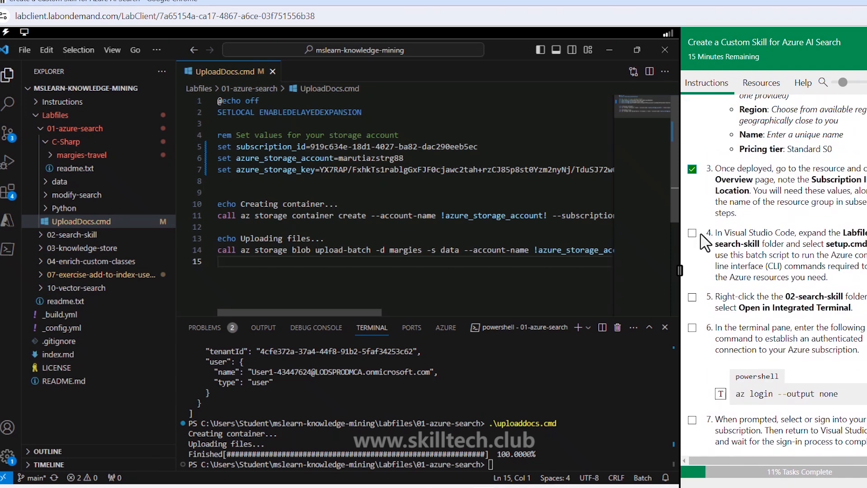
click(691, 233)
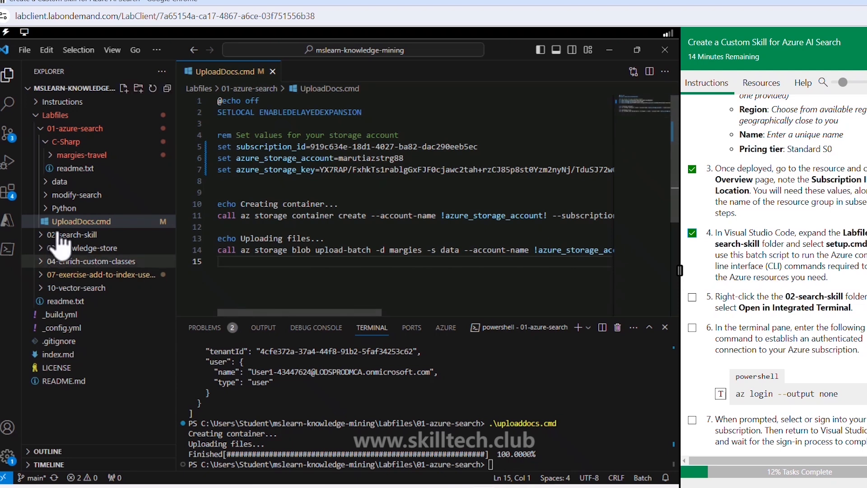
- Collapse the 01-azure-search folder, expand 02-search-skill under Labfiles, and open its setup.cmd script
click(37, 117)
click(36, 116)
click(36, 116)
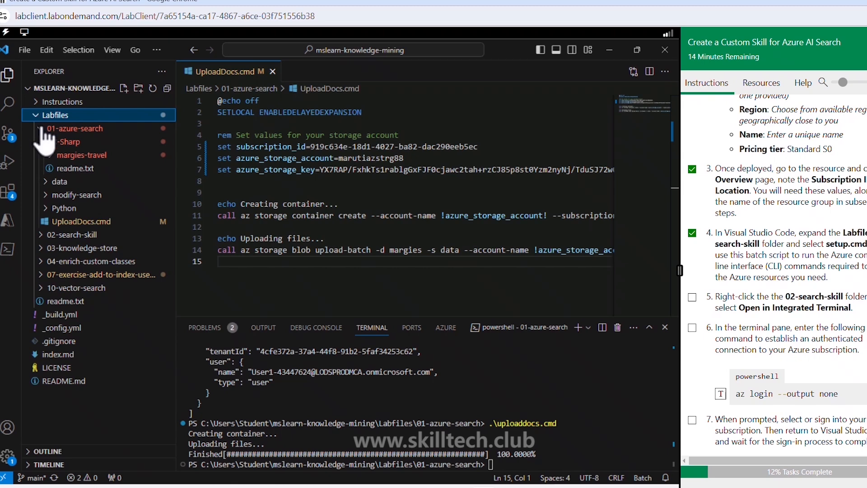
click(42, 129)
click(44, 141)
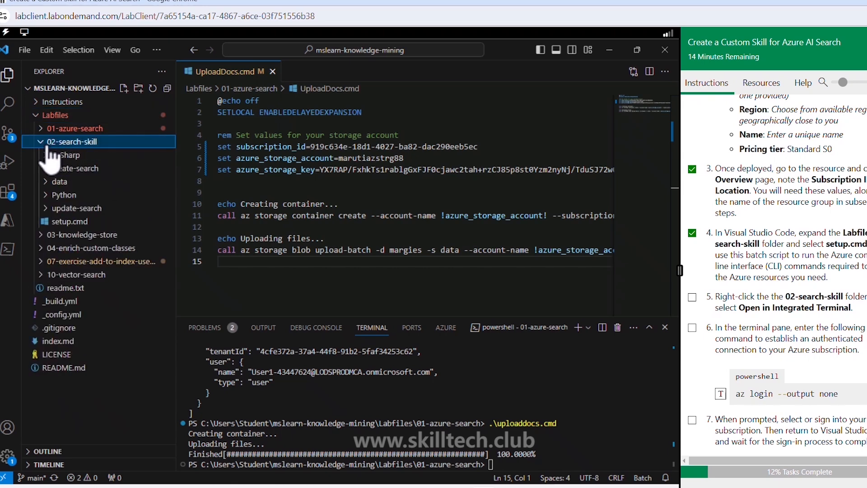
click(77, 225)
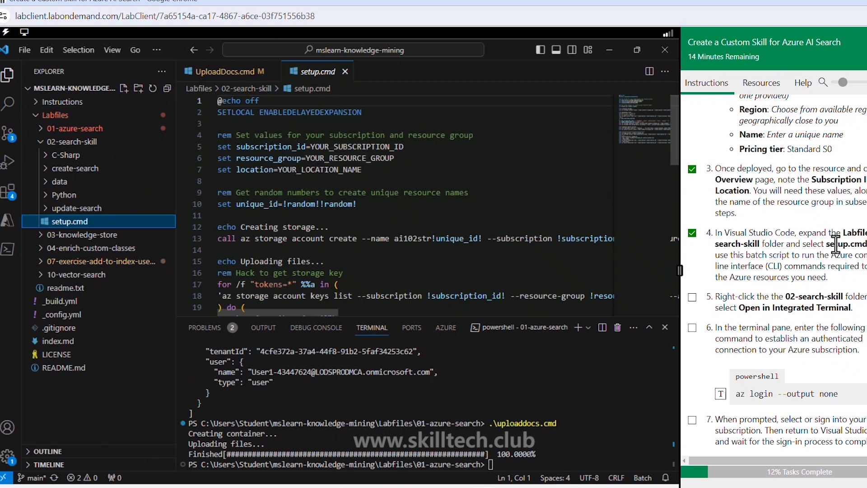
- Read the lab instructions on Azure login, listing locations, editing the setup.cmd variables and running the script
scroll(834, 257, down, 2)
scroll(834, 257, down, 1)
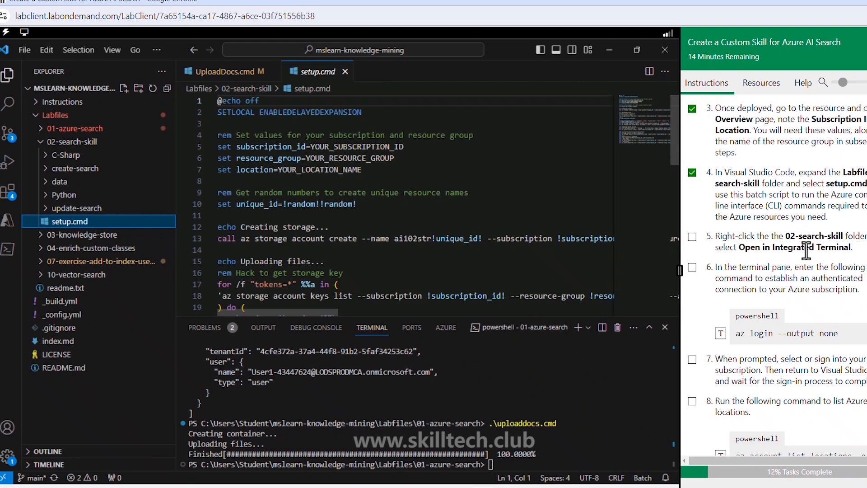
scroll(807, 249, down, 2)
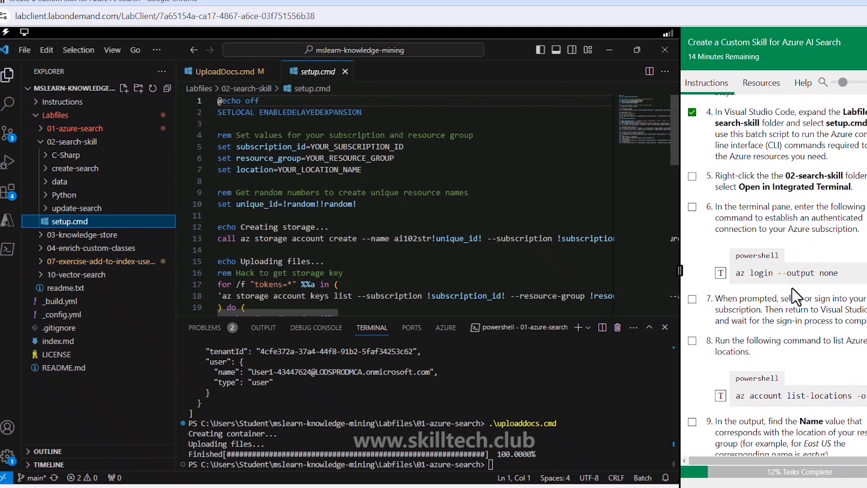
scroll(791, 288, down, 1)
scroll(791, 288, down, 3)
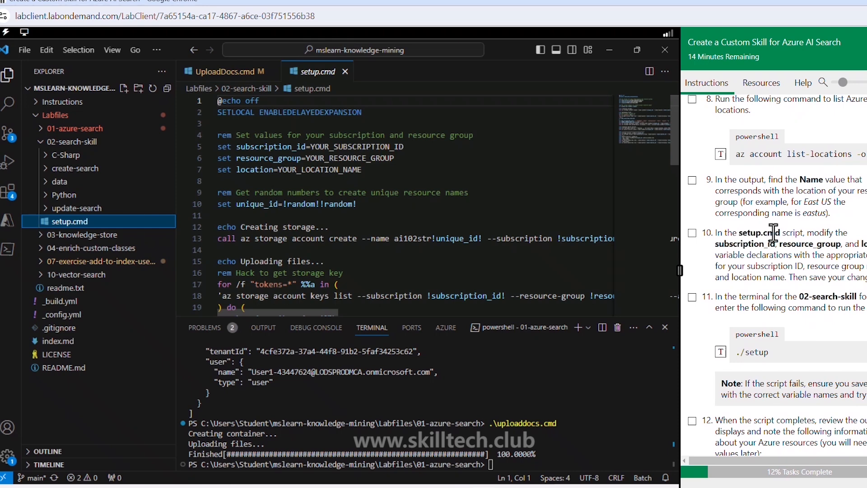
- Copy the subscription ID from the marutiazstrg88 storage account overview in the Azure portal and set it as subscription_id in setup.cmd
scroll(773, 233, down, 1)
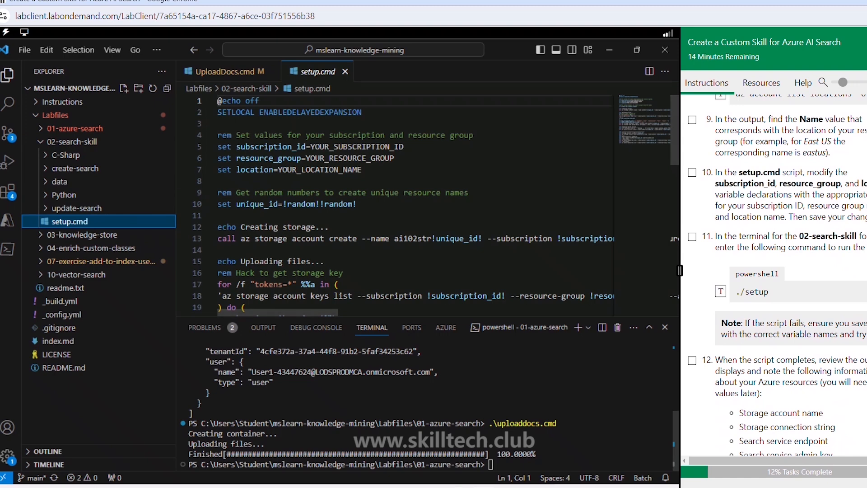
key(alt+Tab)
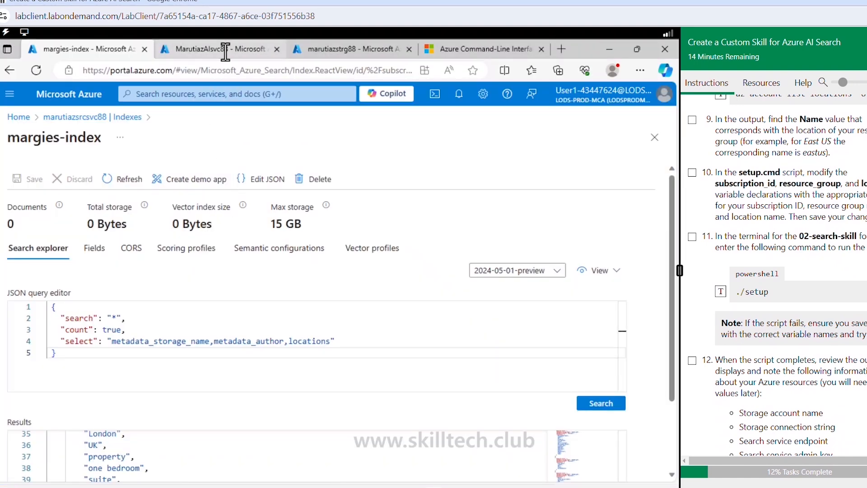
click(336, 51)
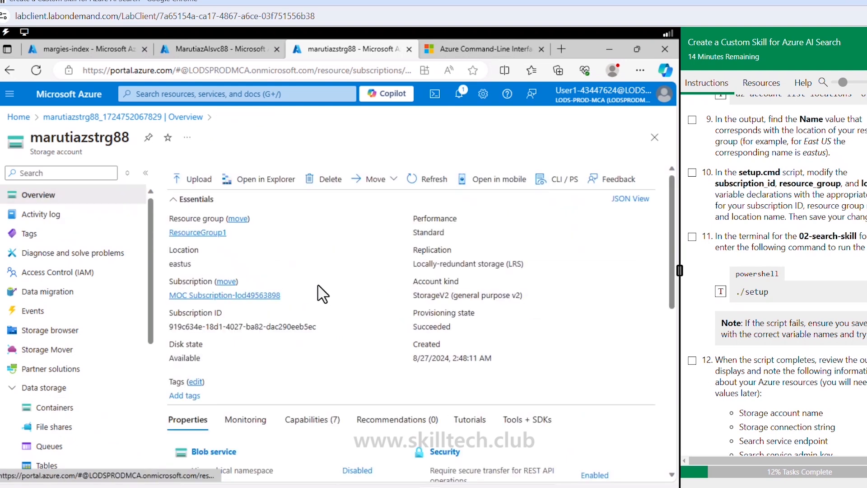
click(323, 326)
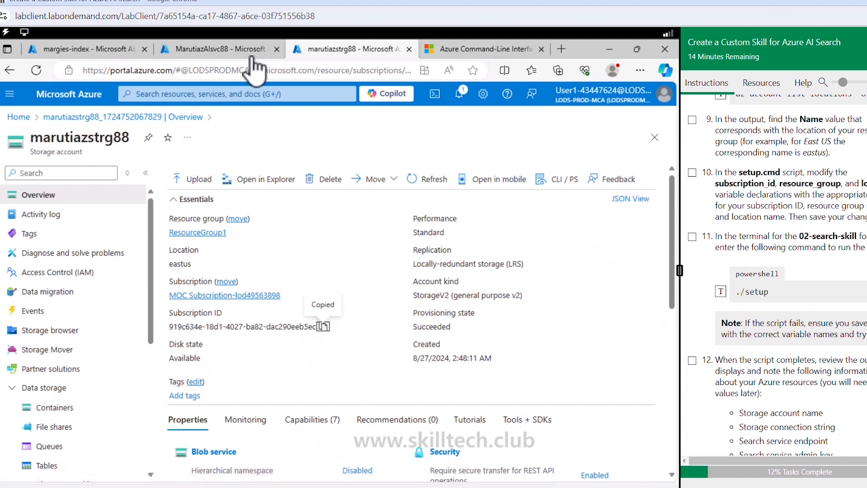
click(136, 53)
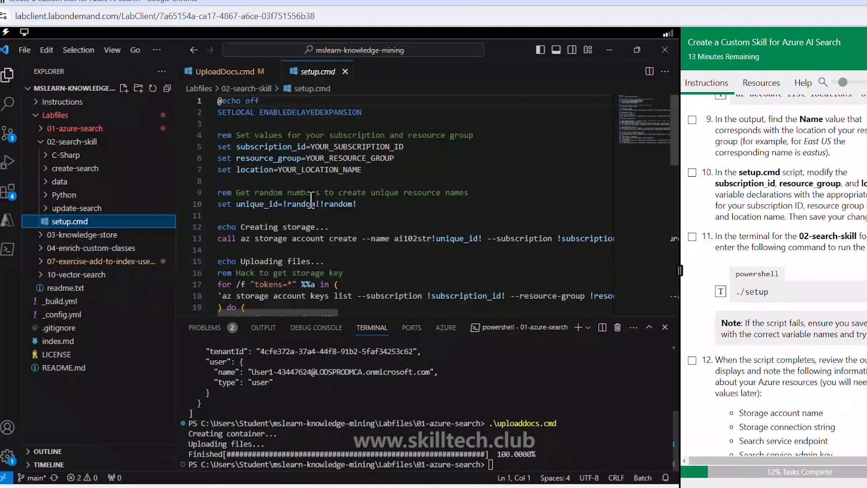
drag(310, 146, 400, 151)
key(ctrl+v)
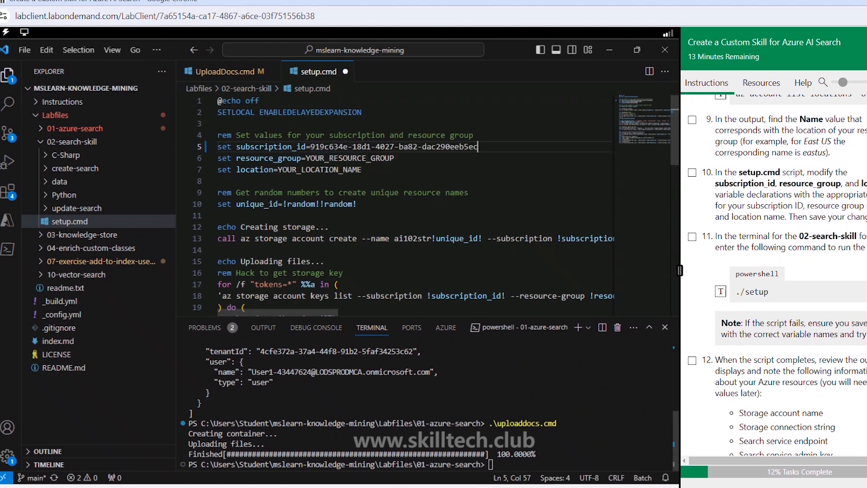
- Copy the resource group name from the storage account overview in the Azure portal and set resource_group to ResourceGroup1 in setup.cmd
key(alt+Tab)
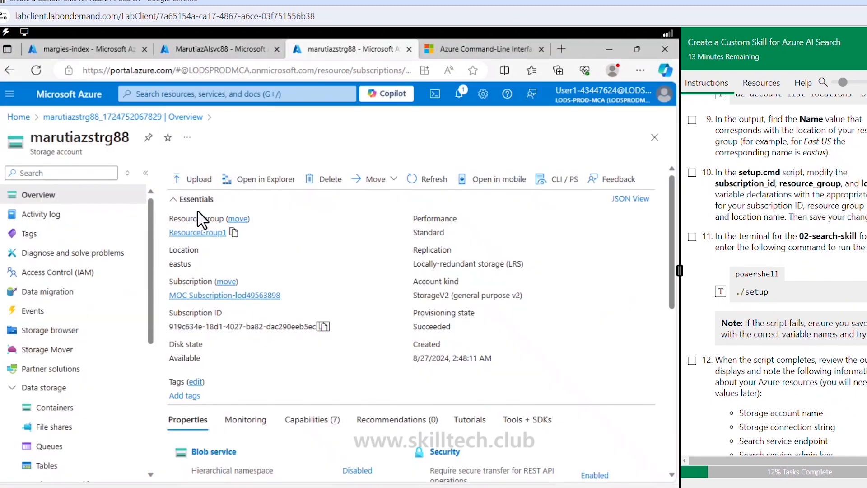
click(235, 232)
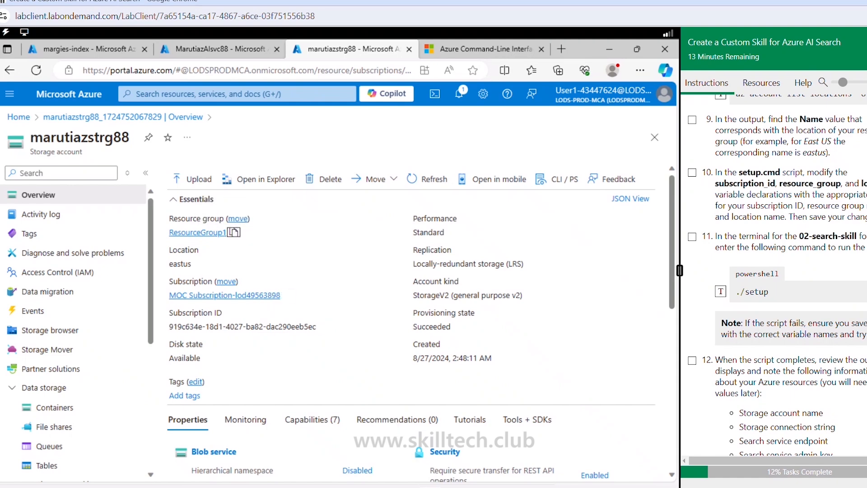
key(alt+Tab)
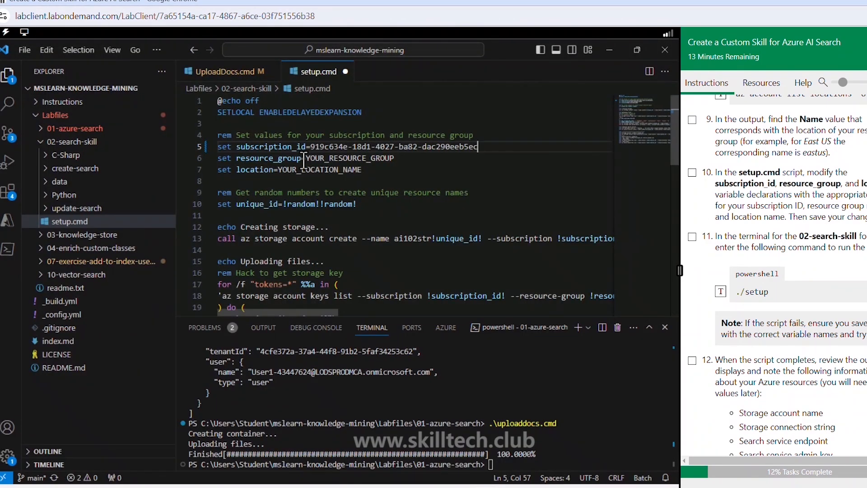
drag(300, 158, 305, 158)
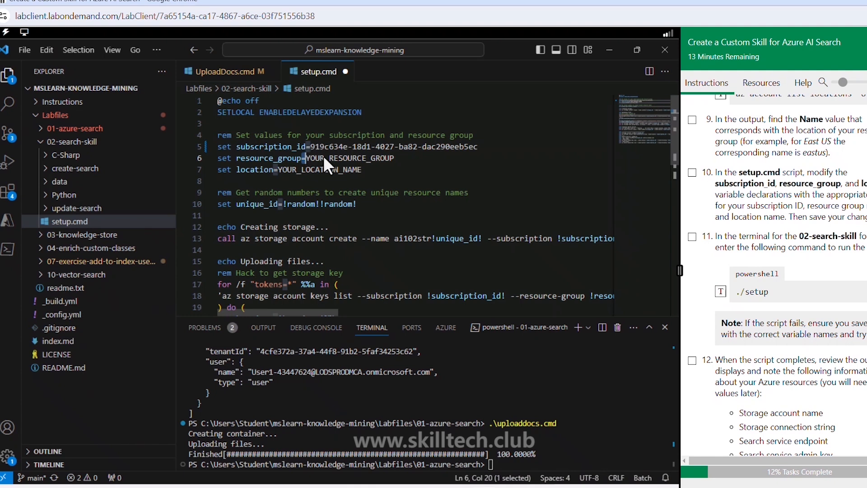
drag(394, 158, 307, 158)
key(ctrl+v)
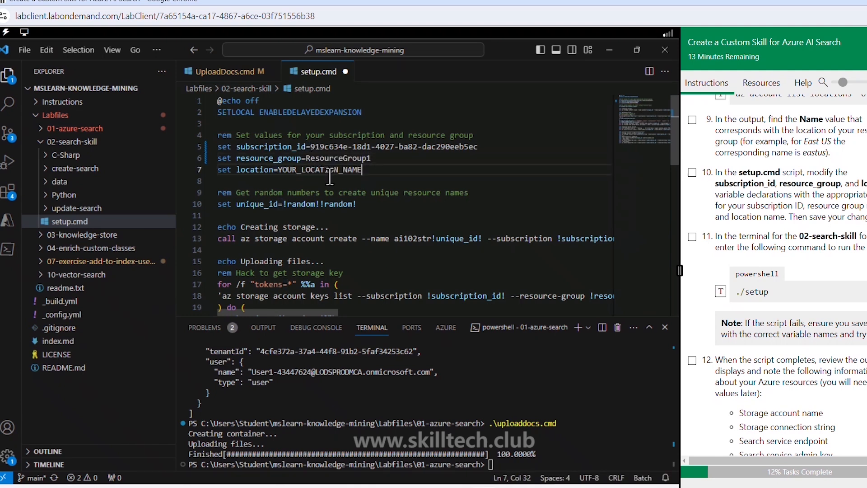
- Set the location variable to eastus in setup.cmd and save the script
drag(362, 170, 276, 172)
text(eastus)
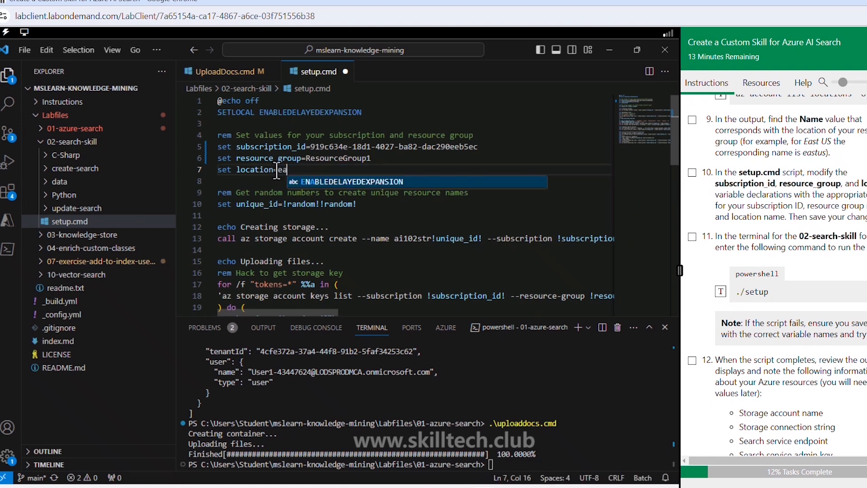
click(339, 184)
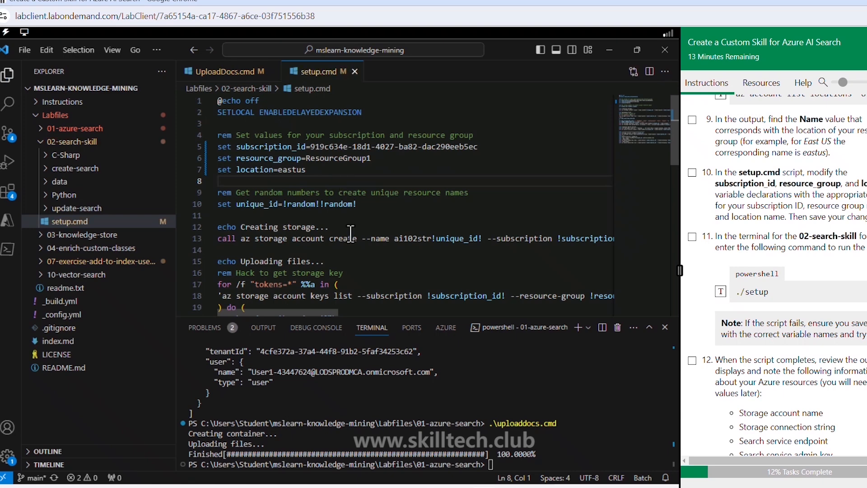
- Look through the setup.cmd commands and open ResourceGroup1 in the Azure portal to check its existing resources, returning to Visual Studio Code
scroll(351, 233, down, 2)
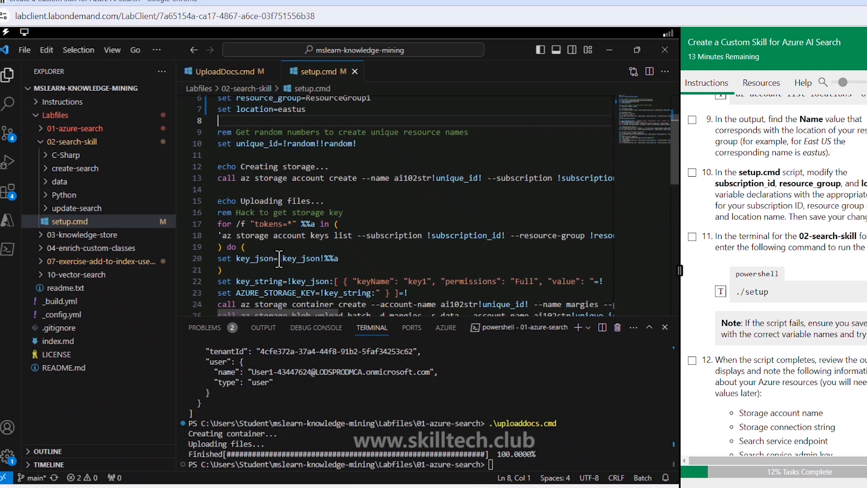
scroll(276, 258, down, 2)
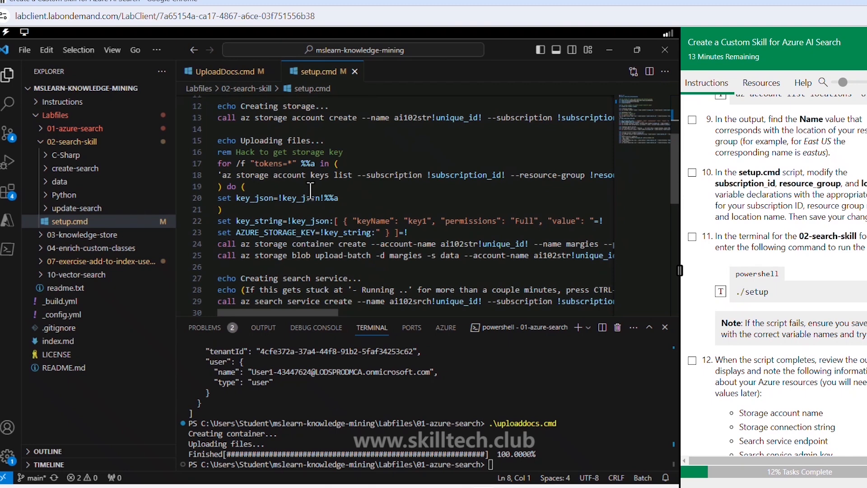
scroll(311, 190, up, 4)
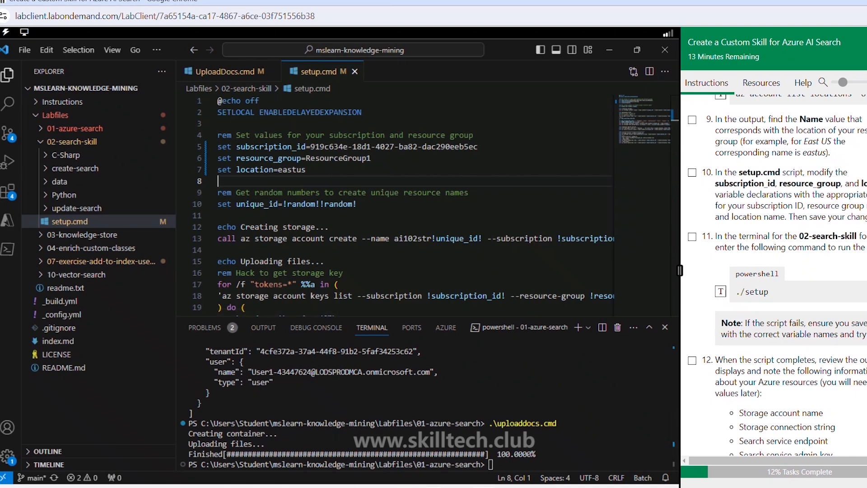
key(alt+Tab)
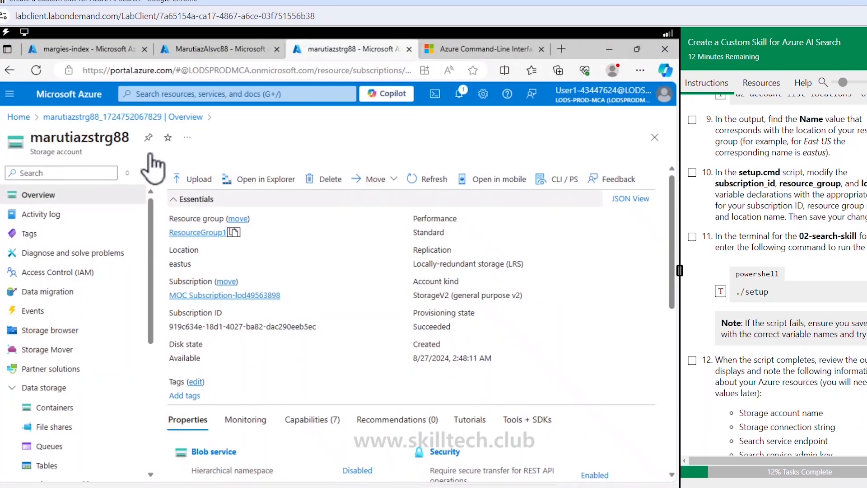
click(203, 237)
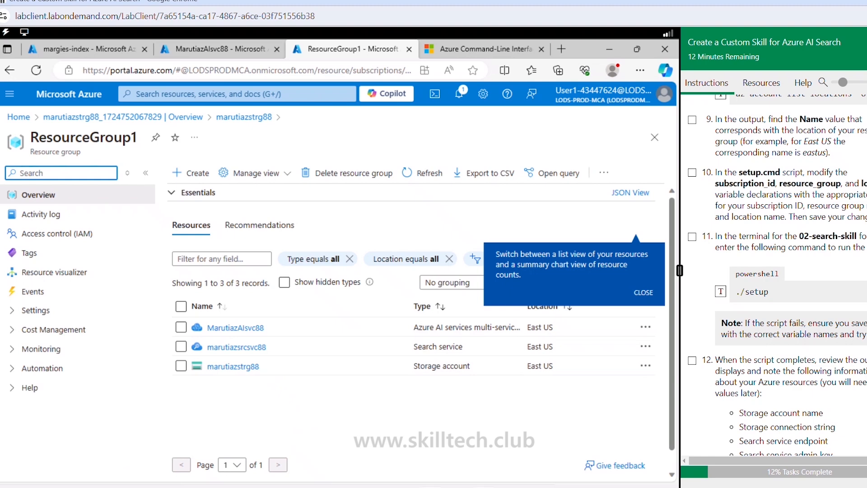
click(437, 487)
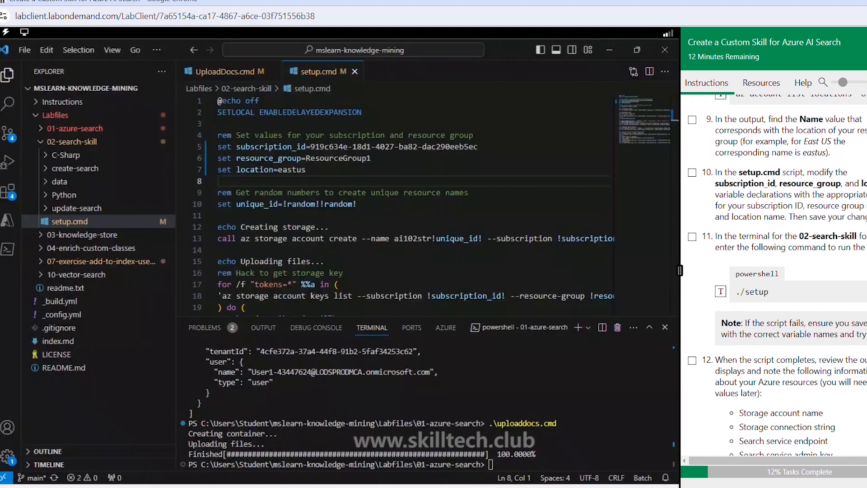
- Review the rest of setup.cmd and open an integrated terminal for the 02-search-skill folder
click(360, 256)
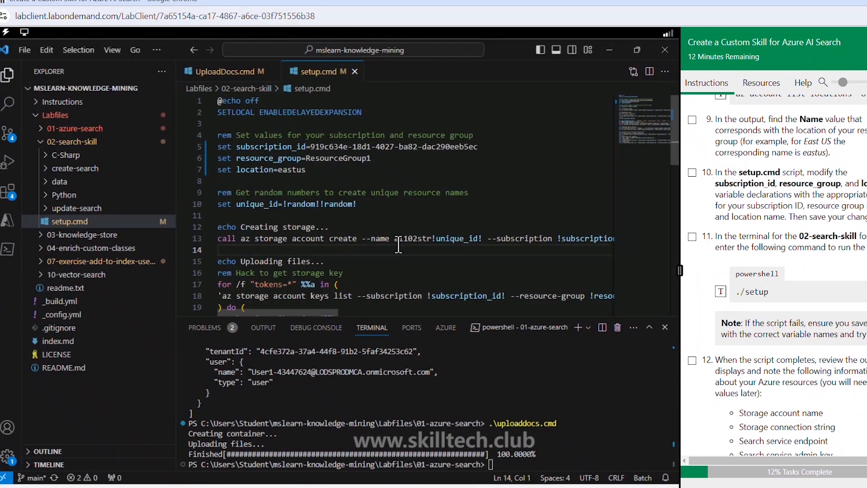
scroll(409, 254, down, 6)
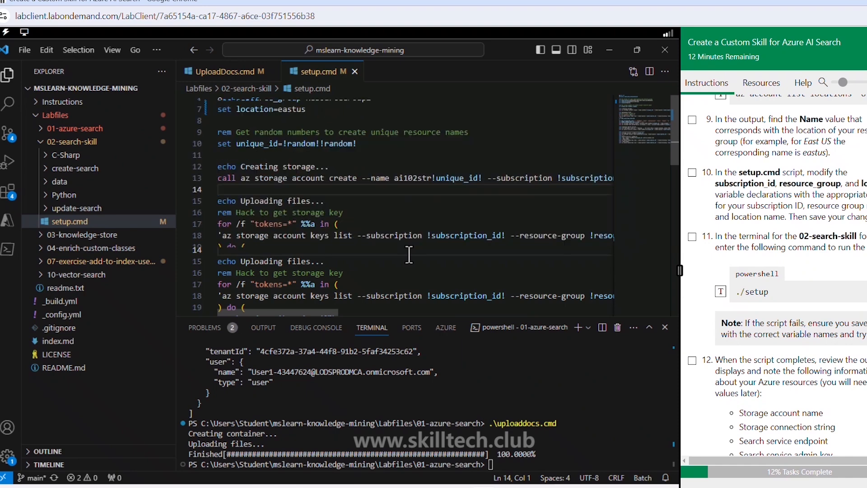
scroll(400, 206, down, 5)
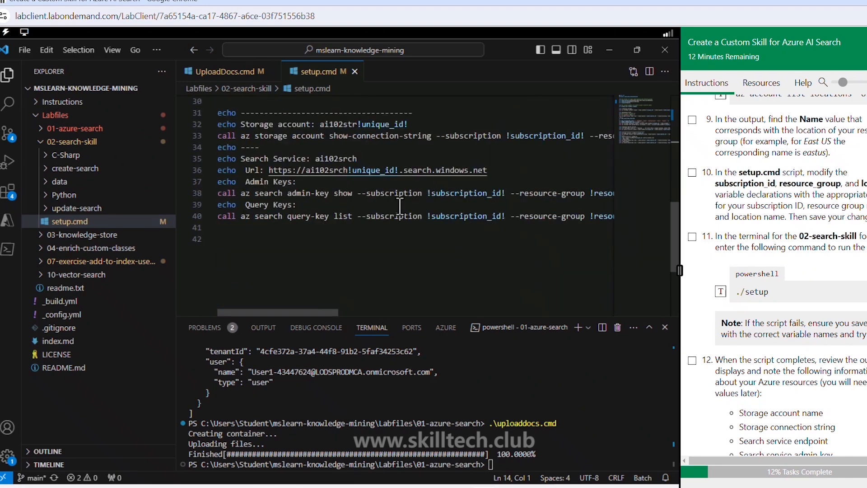
scroll(399, 207, up, 2)
right_click(86, 143)
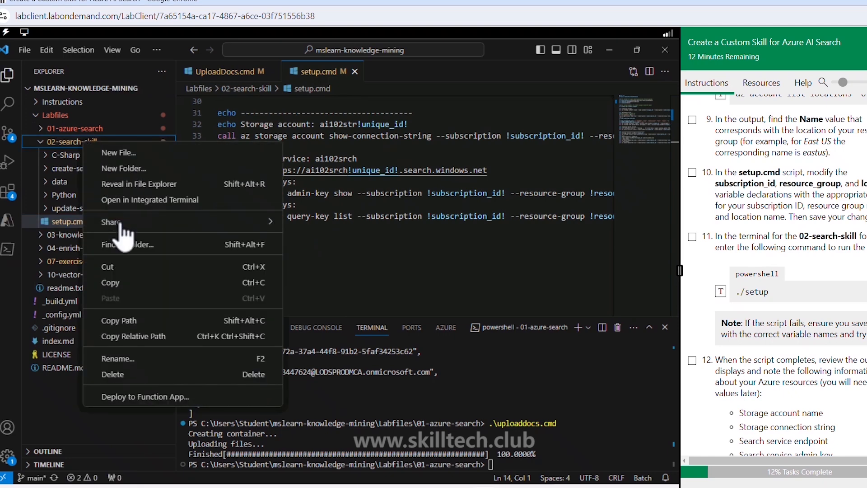
click(127, 204)
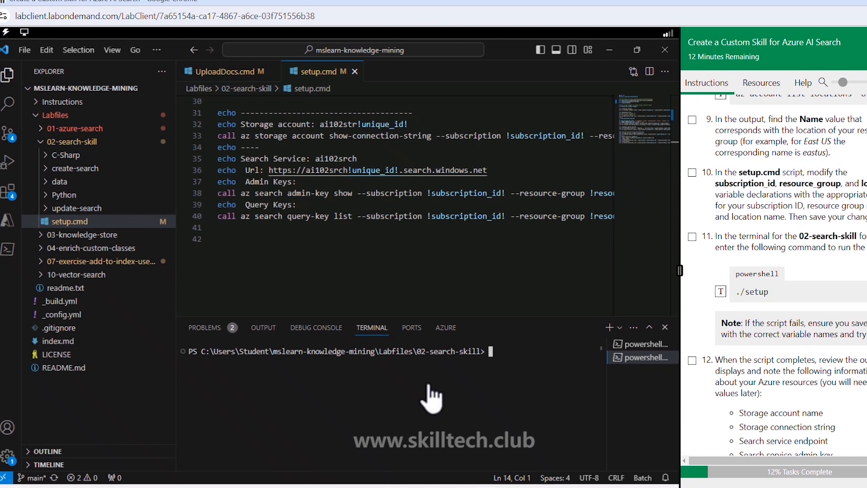
- Run the ./setup script in the 02-search-skill terminal
text(.)
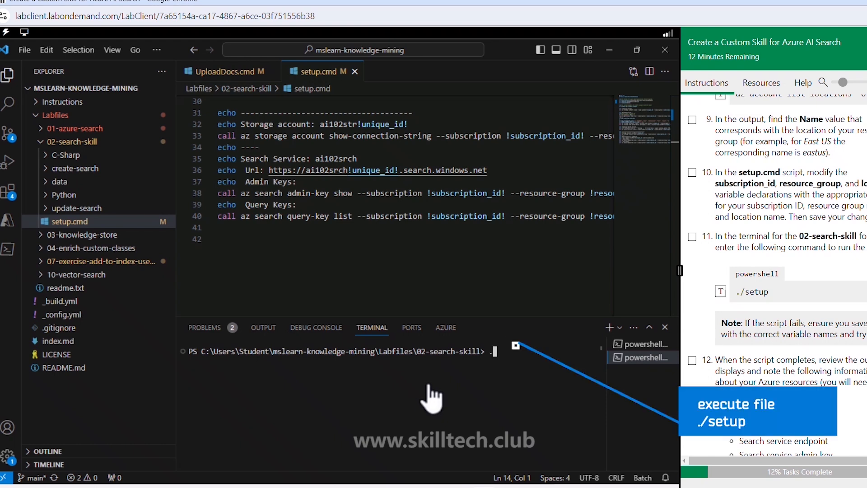
text(/setup)
key(Return)
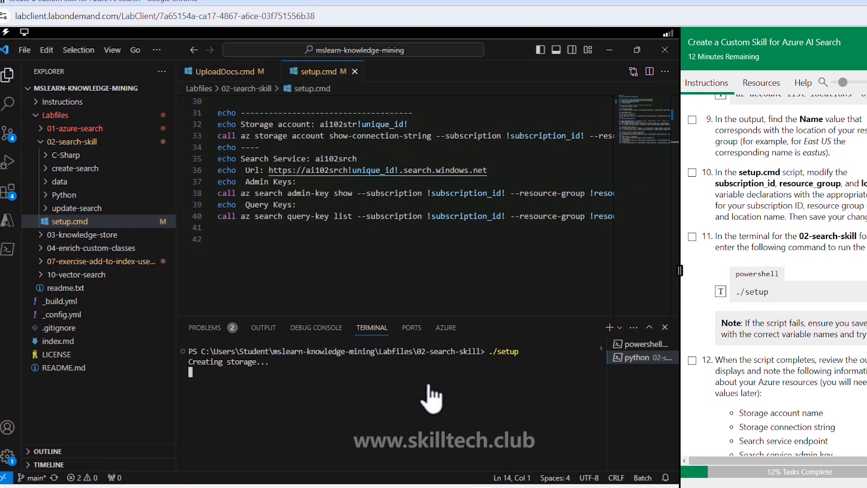
- Mark the Create Azure resources tasks up to 13 as complete and bring up the Create a search solution instructions
scroll(695, 316, down, 1)
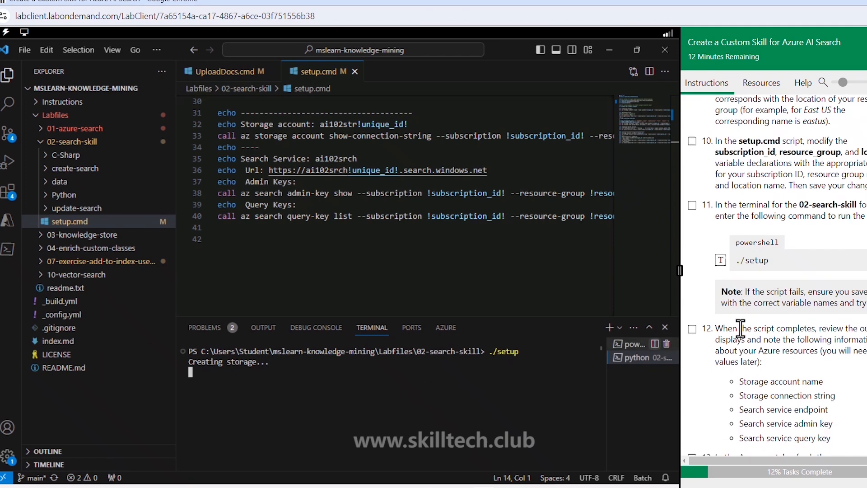
click(692, 300)
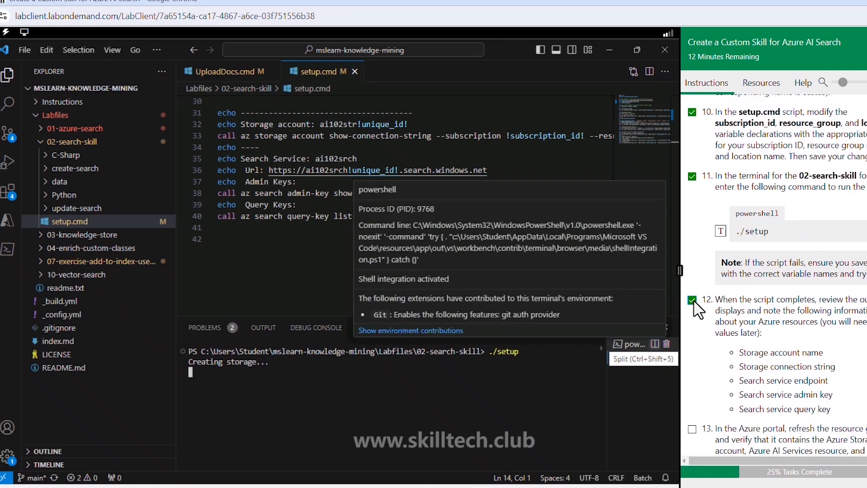
scroll(749, 354, down, 1)
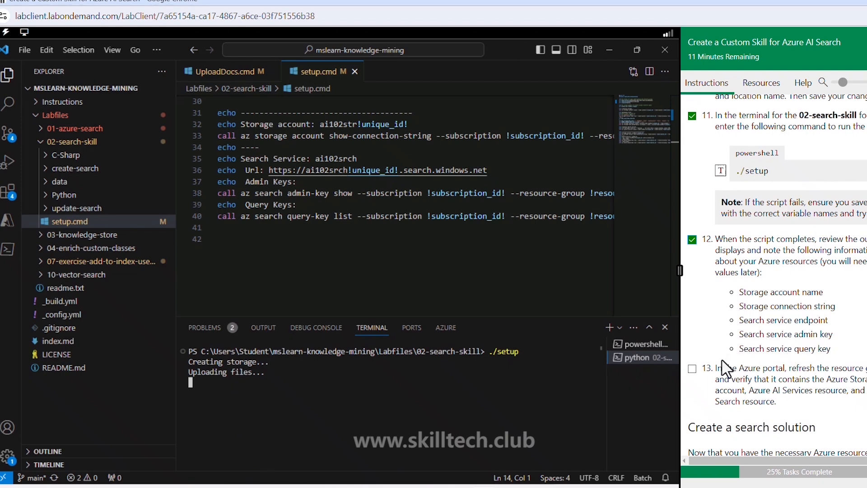
click(698, 371)
scroll(739, 351, down, 2)
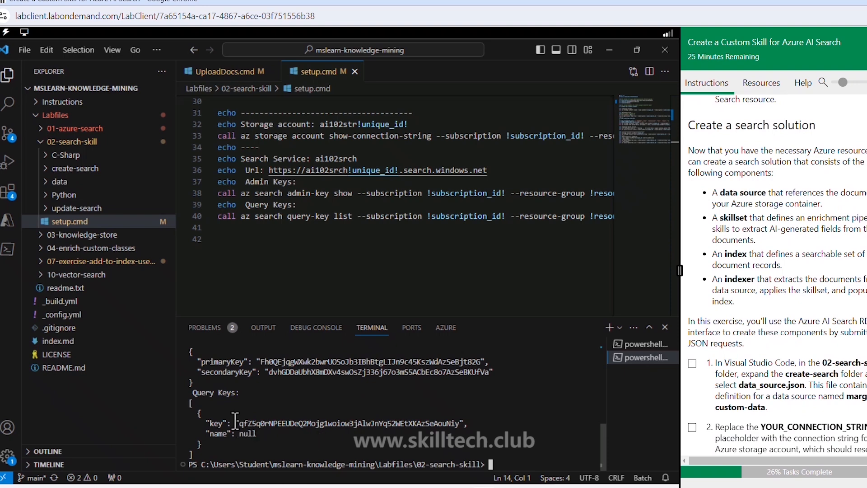
- Review the setup script's terminal output and refresh ResourceGroup1's resource list in the Azure portal to check the created resources
scroll(232, 414, up, 15)
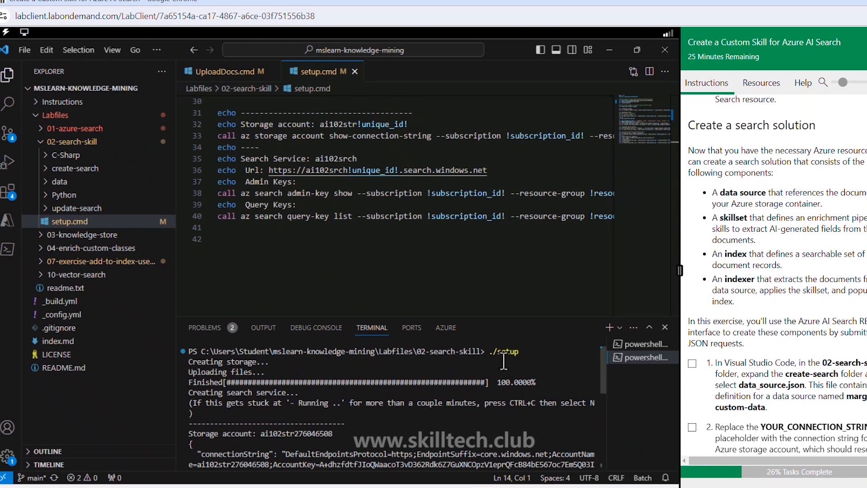
scroll(240, 407, down, 4)
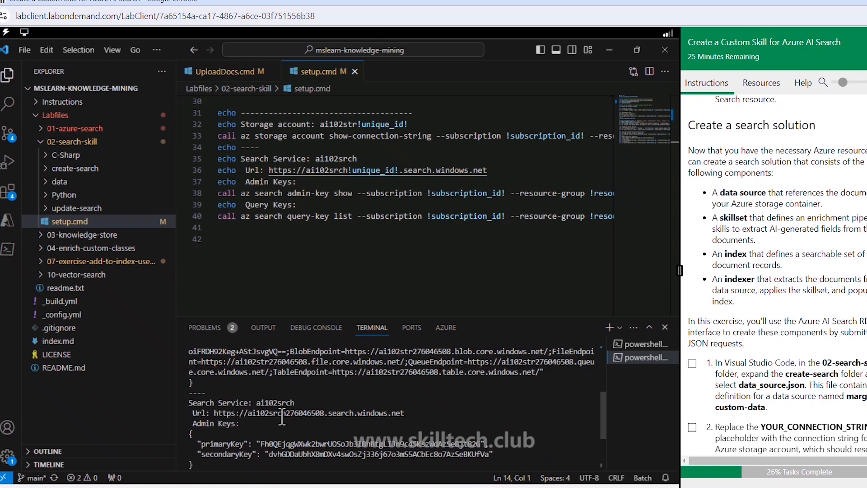
scroll(281, 418, down, 3)
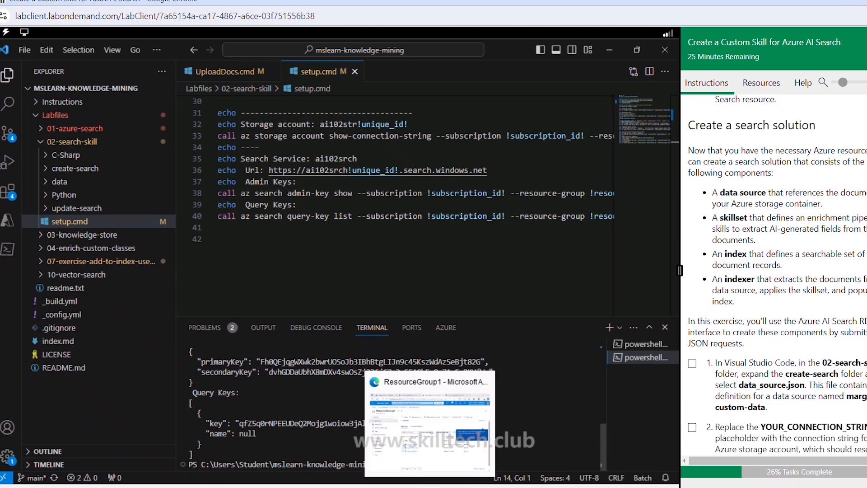
click(430, 487)
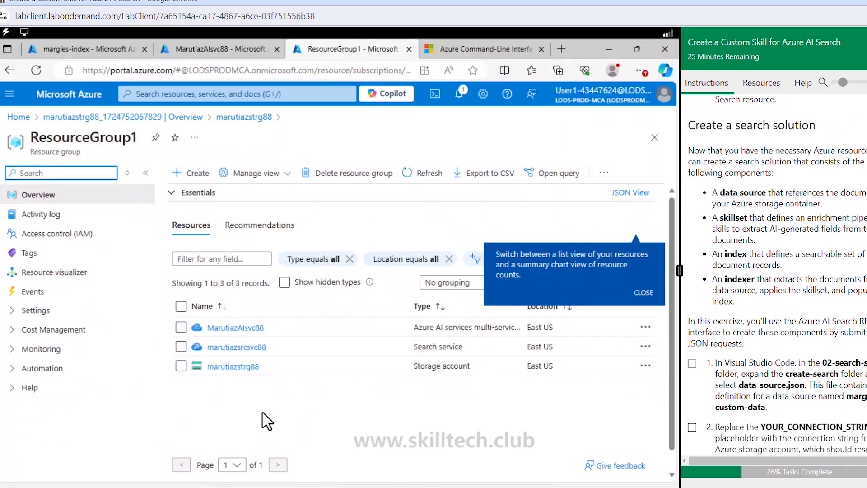
click(410, 173)
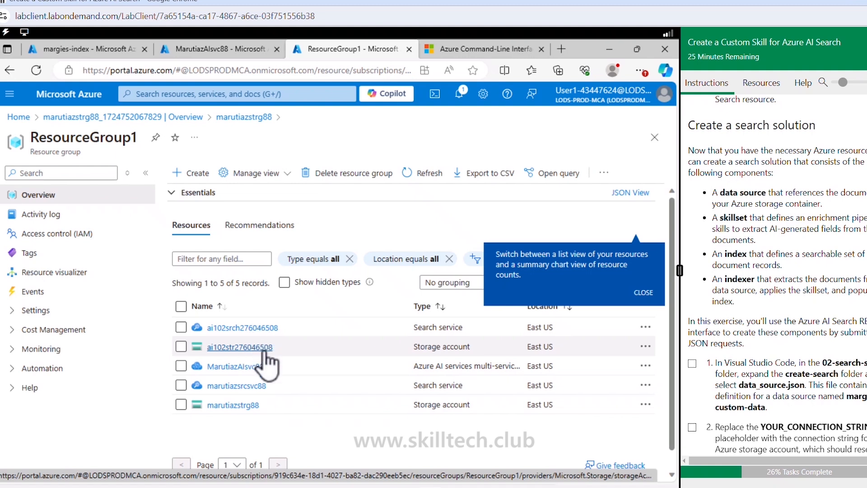
- Refresh ResourceGroup1, inspect the folders in the margies container of the ai102str storage account, and return to its container list
click(410, 174)
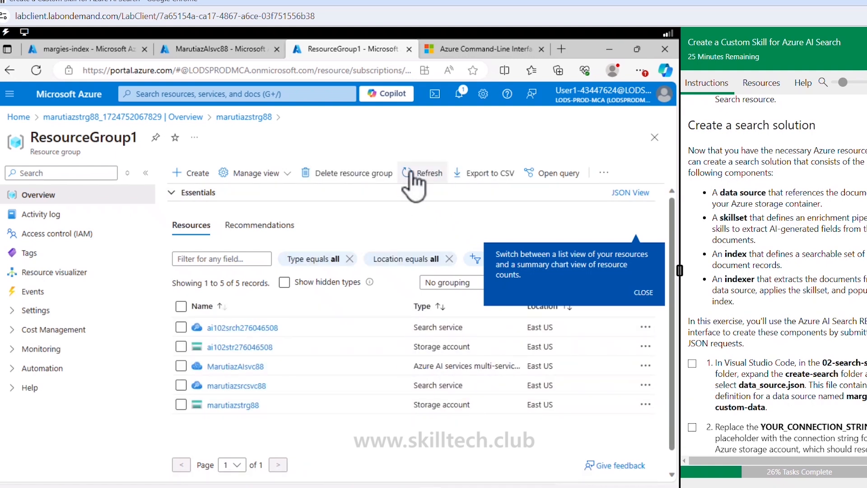
click(233, 348)
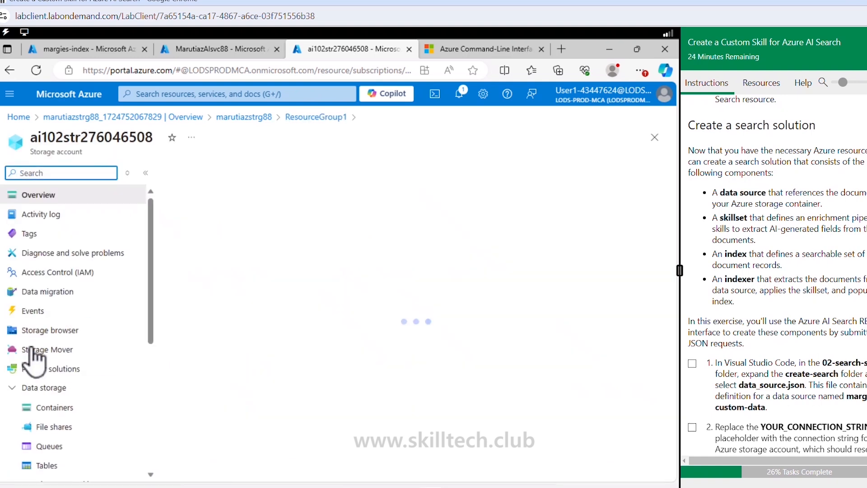
click(47, 407)
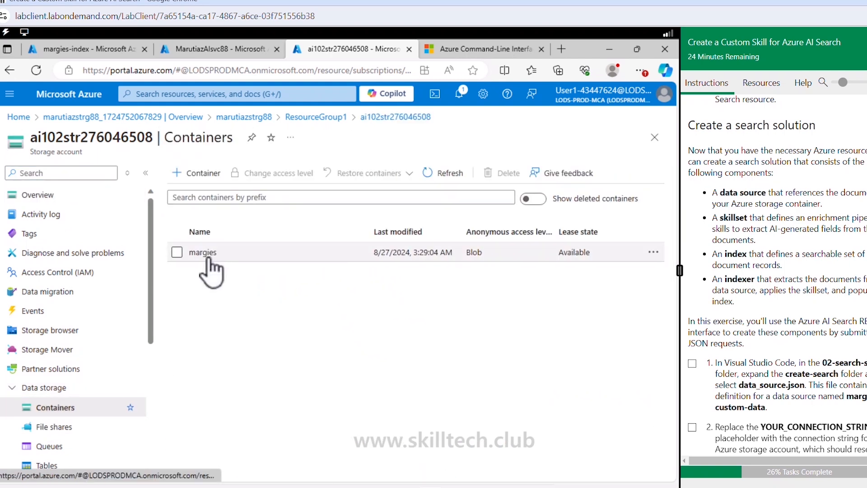
click(202, 253)
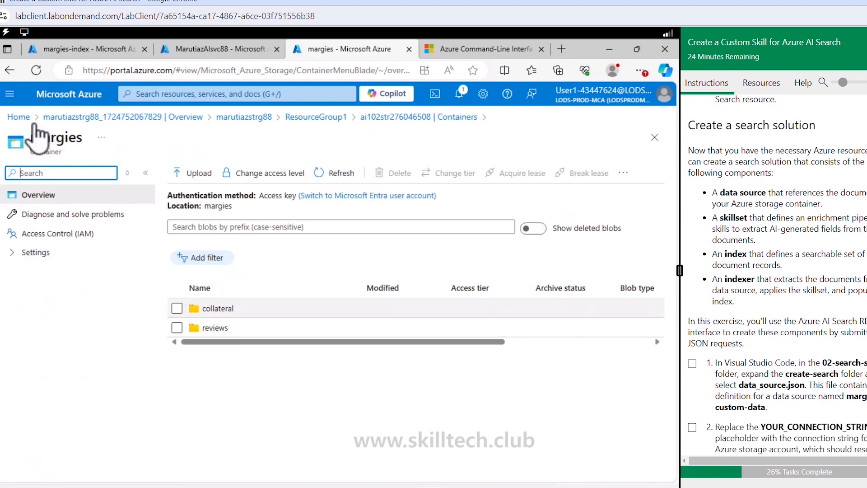
click(10, 71)
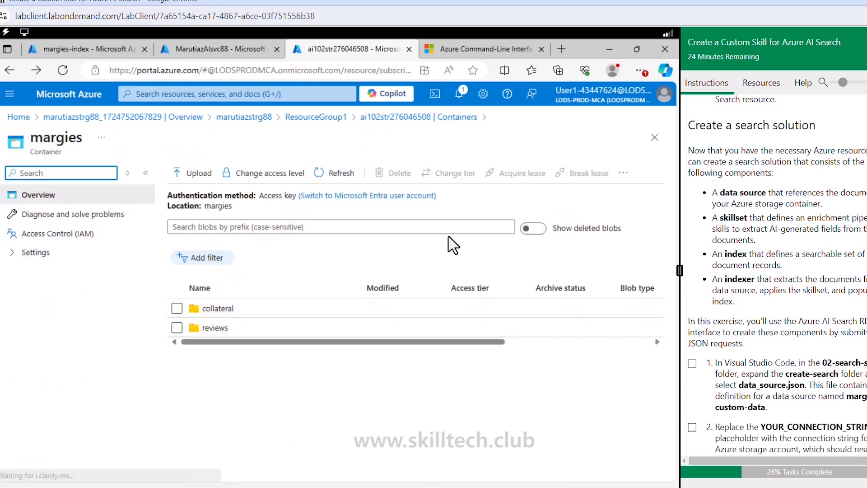
- Read the Create a search solution instructions, from the component overview to the data_source.json and connection string tasks
scroll(770, 300, up, 4)
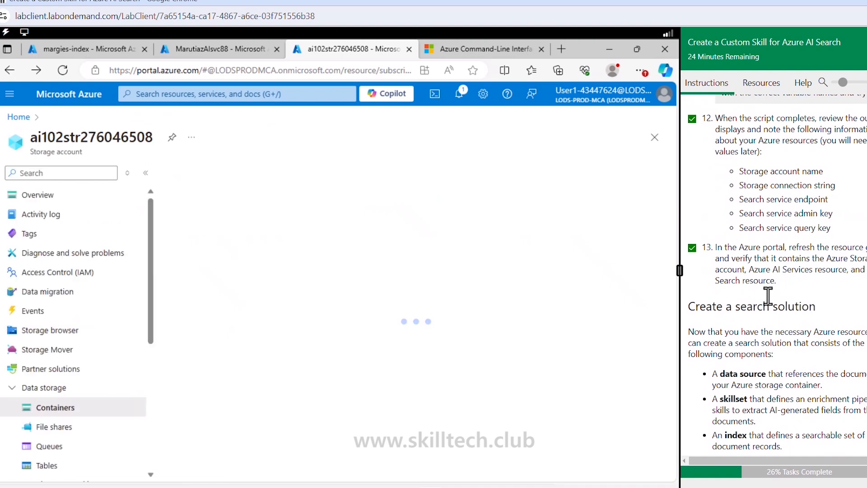
scroll(712, 294, down, 1)
drag(707, 249, 793, 253)
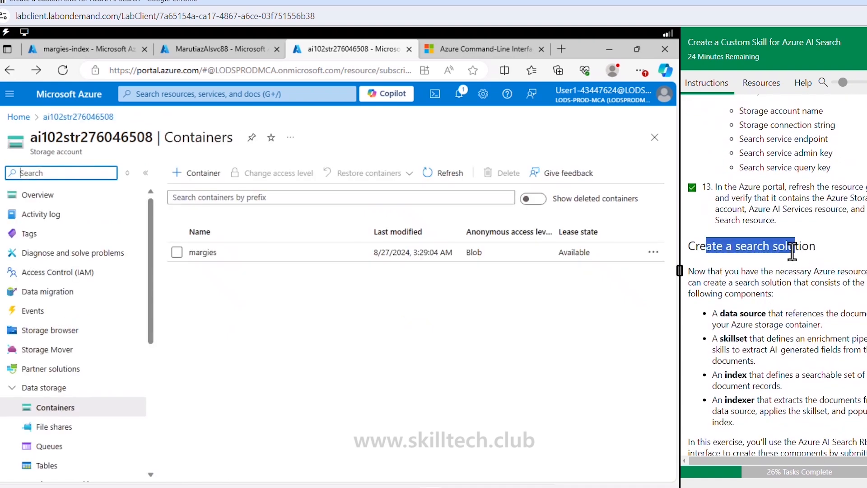
scroll(771, 308, down, 4)
scroll(771, 308, up, 3)
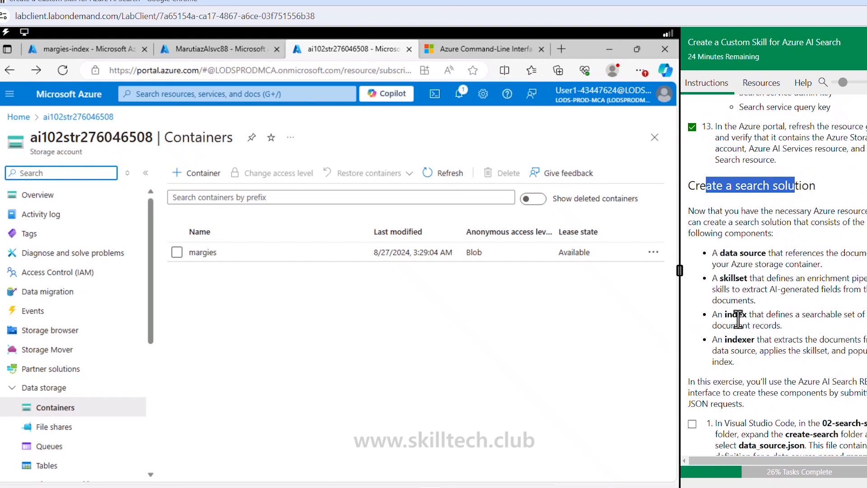
scroll(740, 333, down, 4)
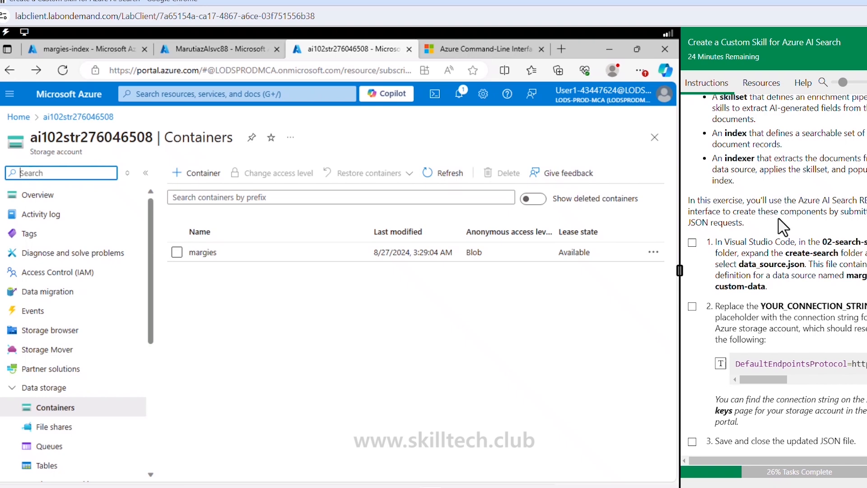
scroll(783, 227, down, 1)
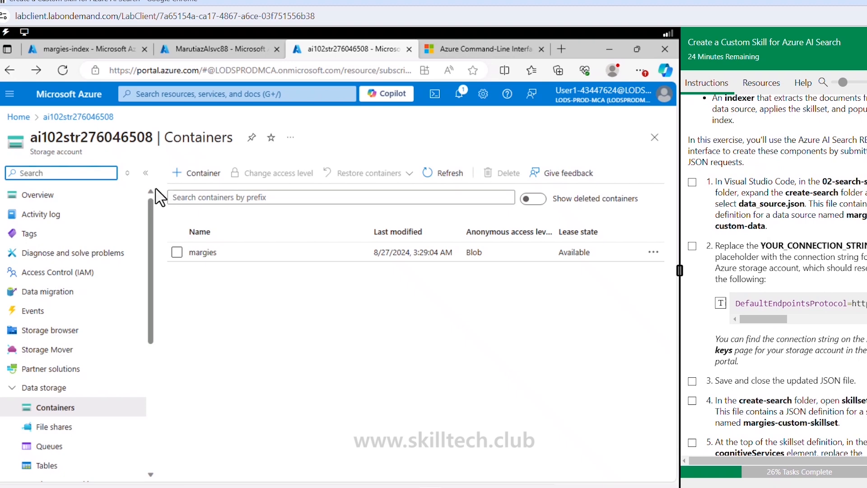
- Switch to Visual Studio Code and open data_source.json from the create-search folder of 02-search-skill
click(429, 487)
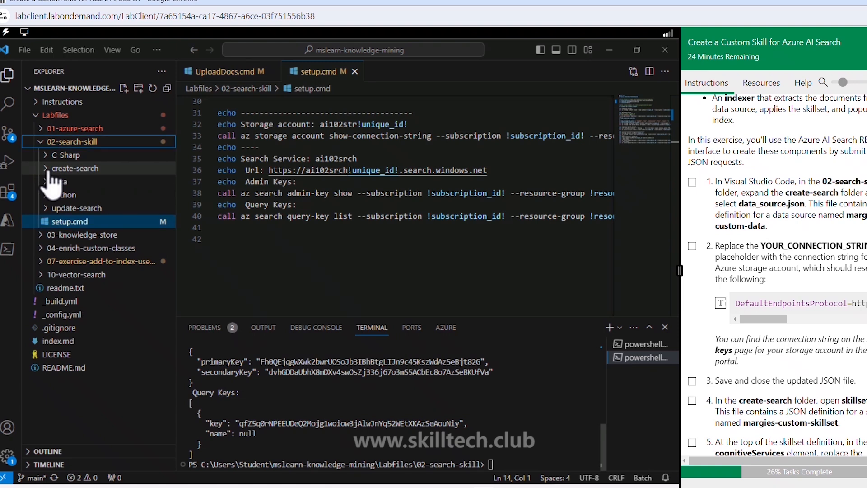
click(47, 169)
click(75, 195)
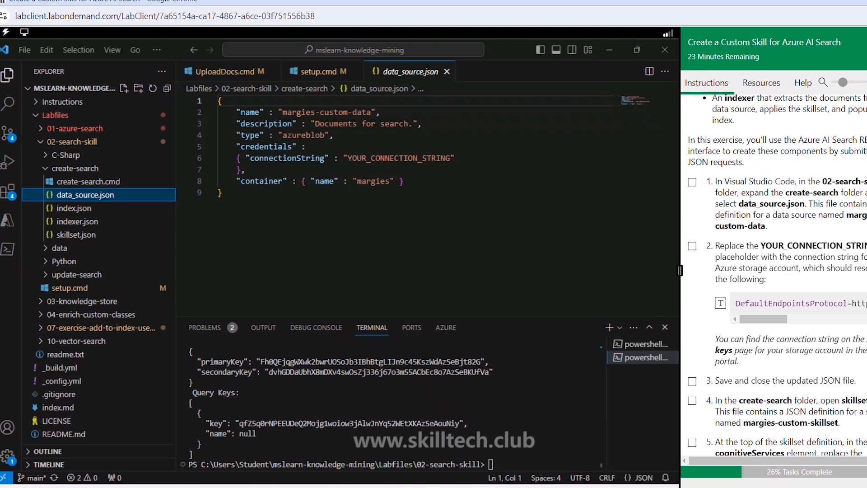
- In the Azure portal, reveal and copy the key1 connection string from the ai102str storage account's access keys
click(429, 487)
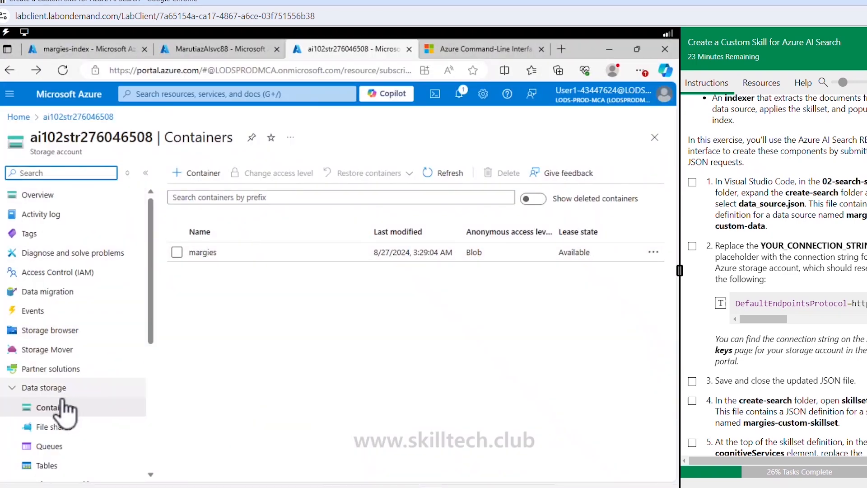
scroll(64, 409, down, 2)
click(55, 452)
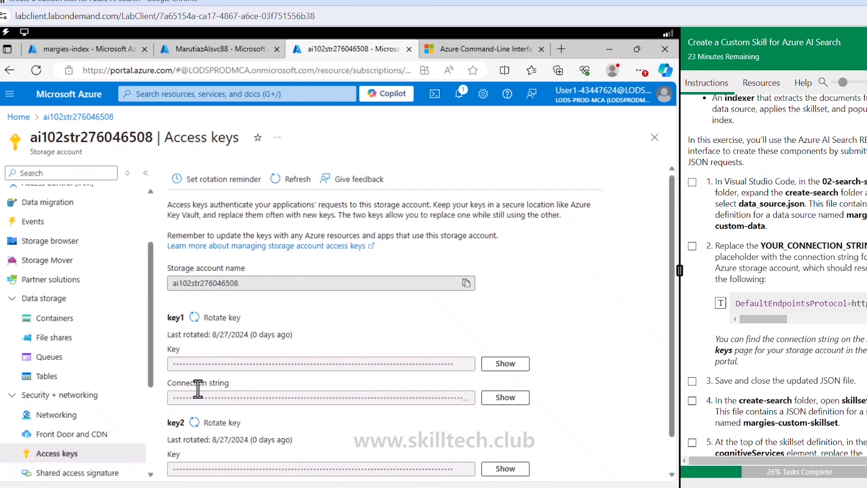
click(505, 397)
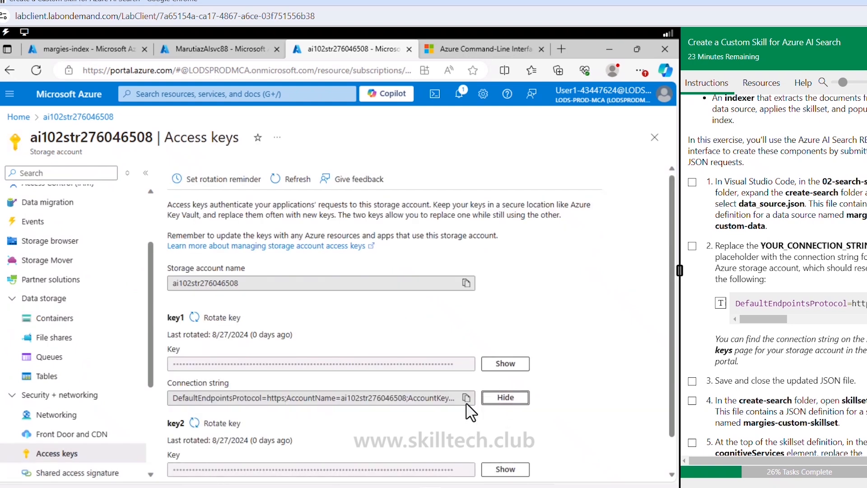
click(466, 398)
- Replace the YOUR_CONNECTION_STRING placeholder in data_source.json with the copied storage connection string, check its account name, and save the file
click(451, 487)
drag(348, 159, 453, 157)
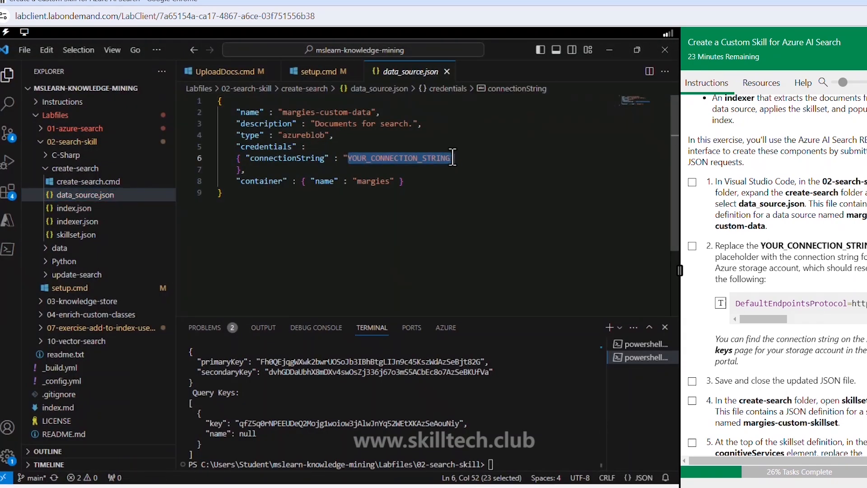
key(ctrl+v)
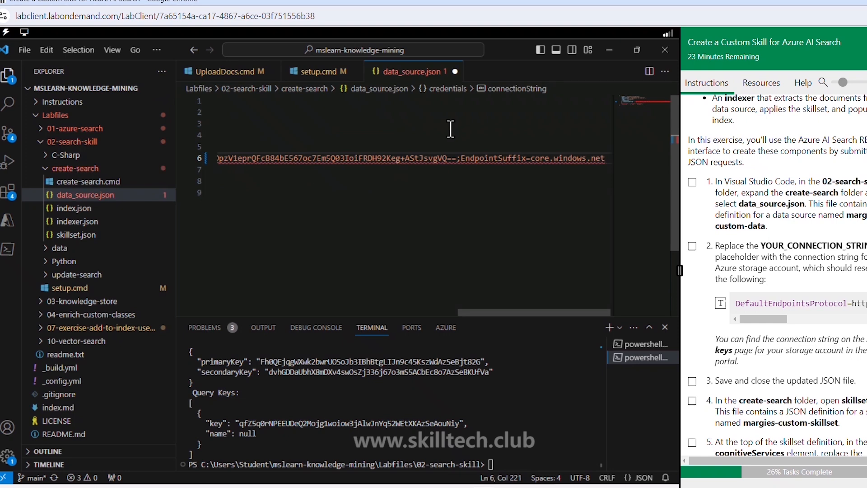
text(")
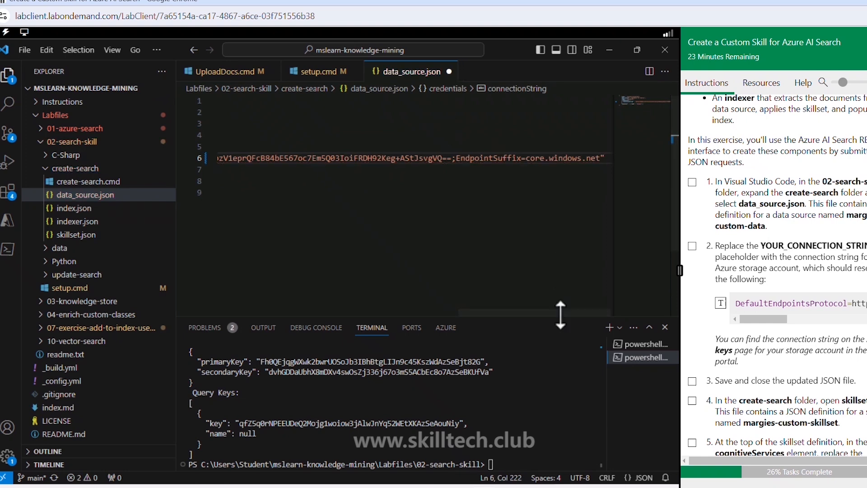
drag(558, 312, 185, 314)
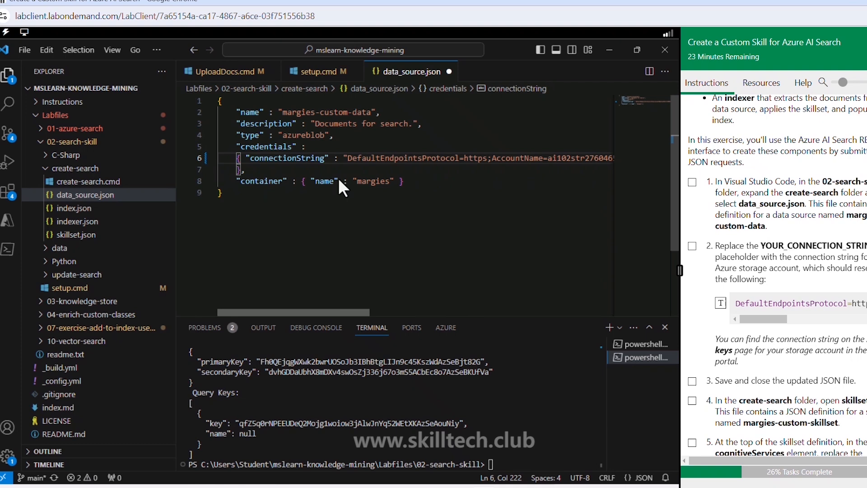
double_click(569, 159)
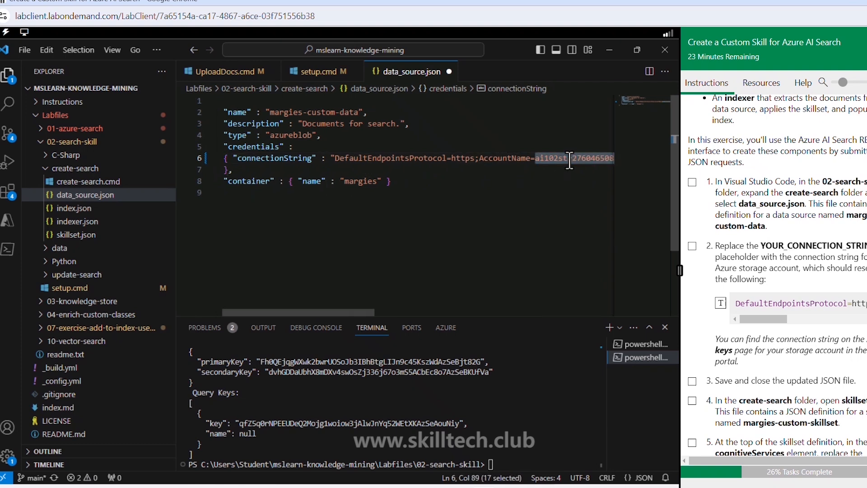
click(496, 258)
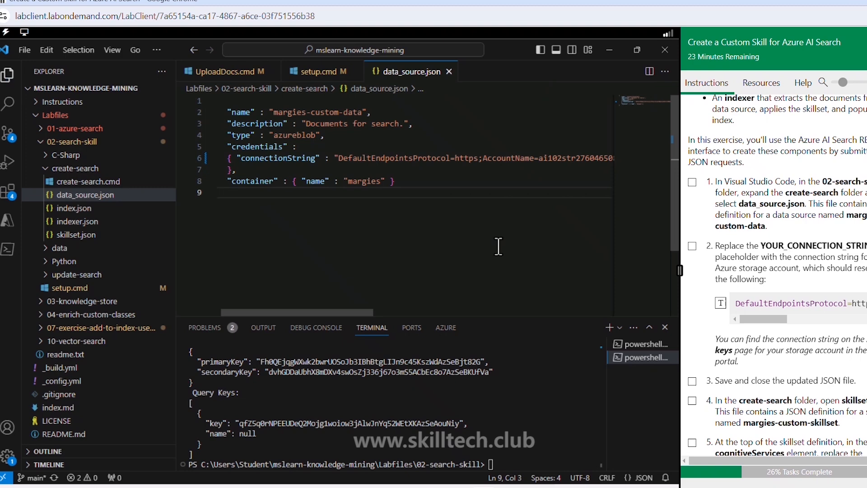
- Mark Create a search solution tasks 1 to 4 as complete and select the YOUR_AI_SERVICES_KEY placeholder in skillset.json
click(692, 246)
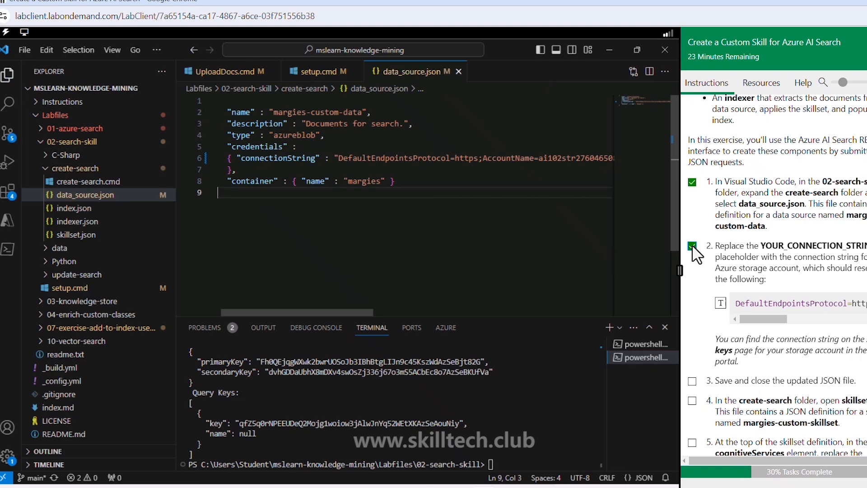
scroll(694, 249, down, 4)
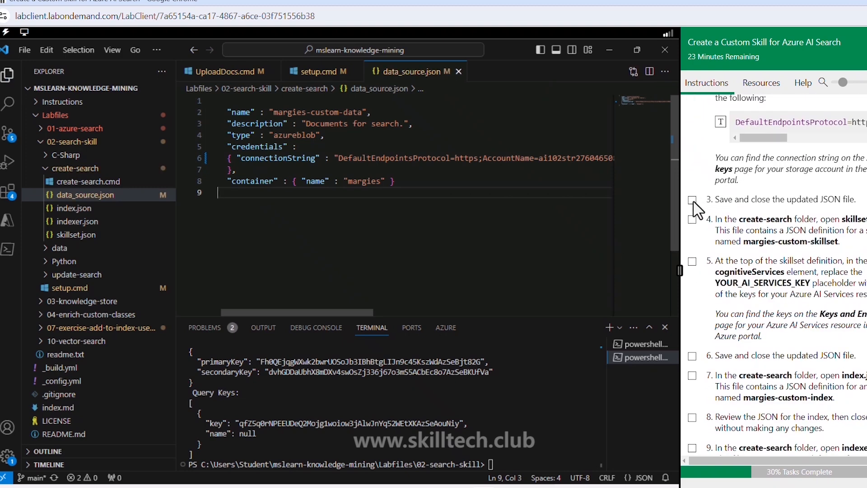
click(693, 200)
click(692, 220)
click(76, 235)
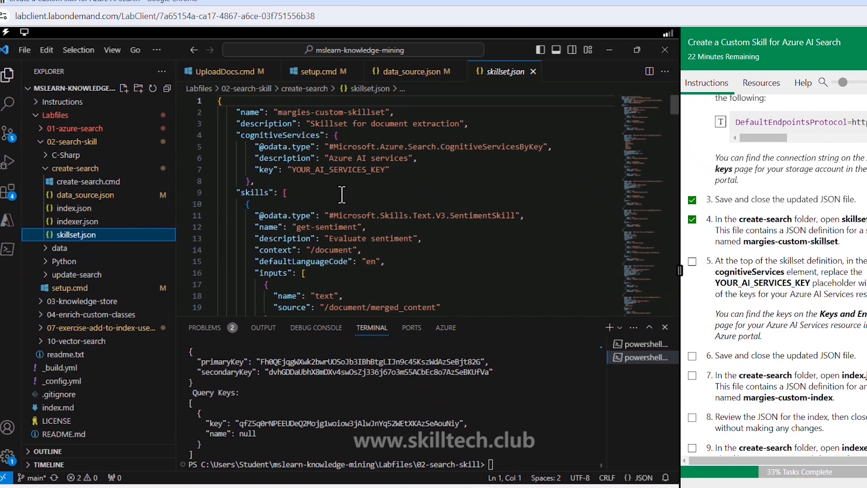
drag(294, 170, 386, 172)
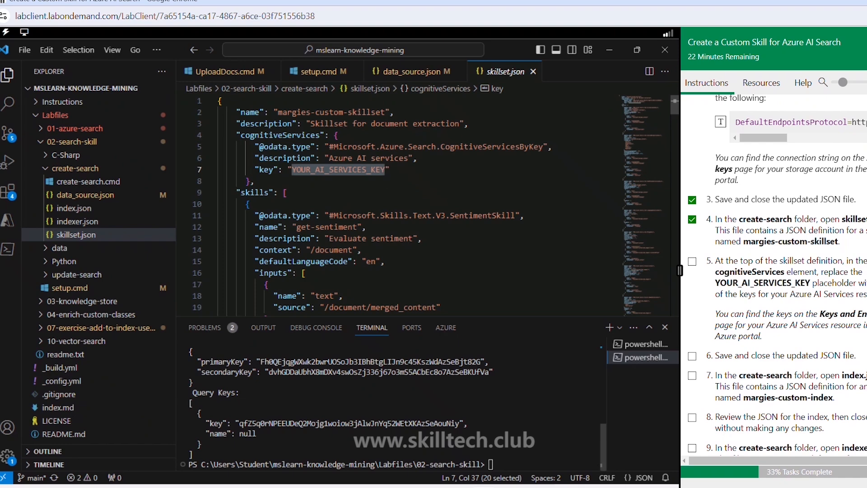
- Switch to the Azure portal and open the MarutiazAIsvc88 AI services resource from ResourceGroup1
mouse_move(430, 486)
click(429, 422)
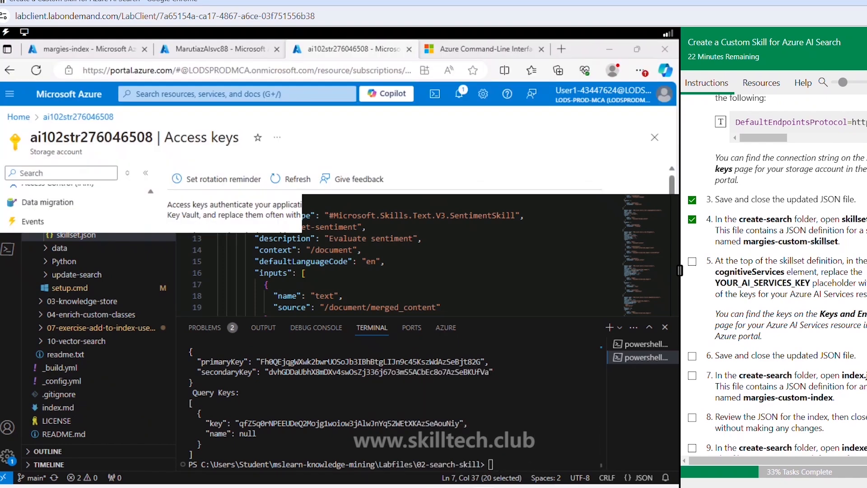
click(227, 56)
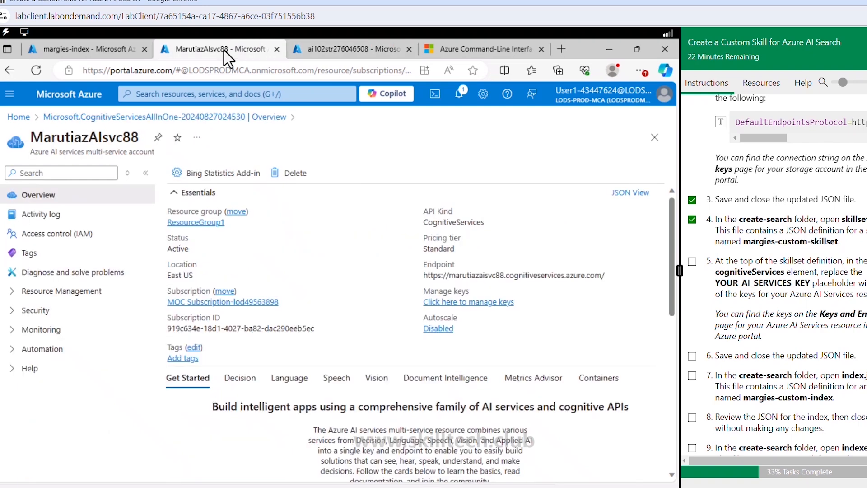
click(218, 222)
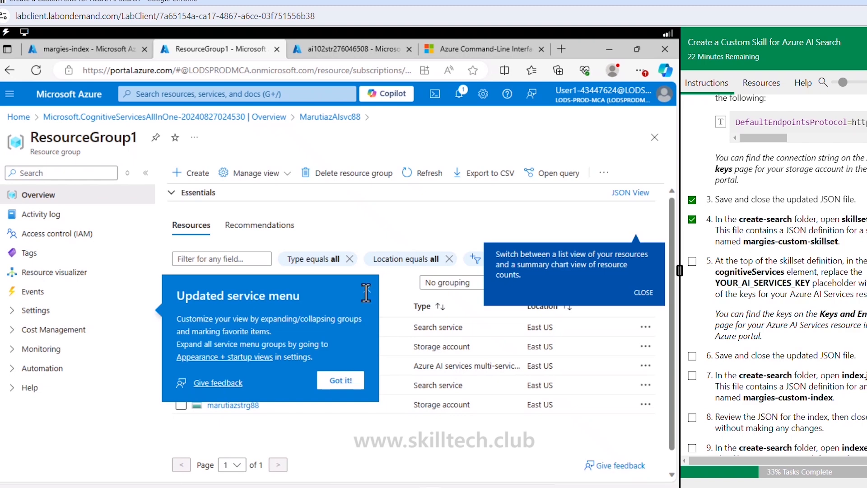
click(367, 291)
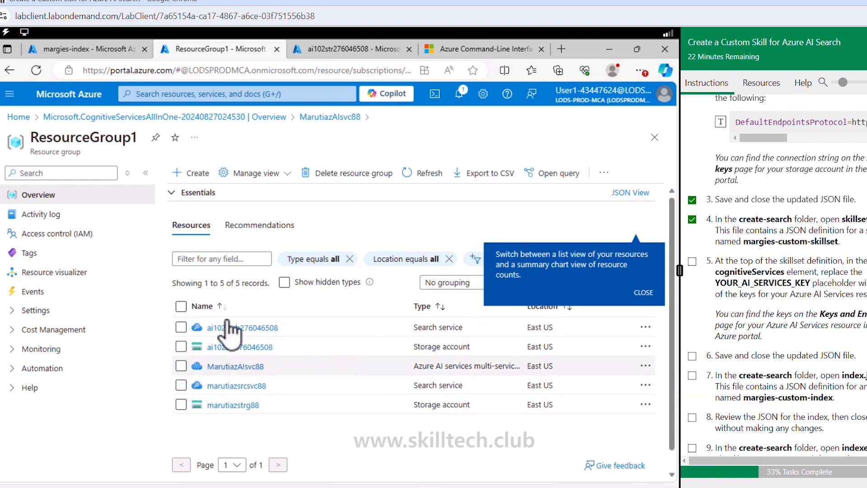
click(236, 367)
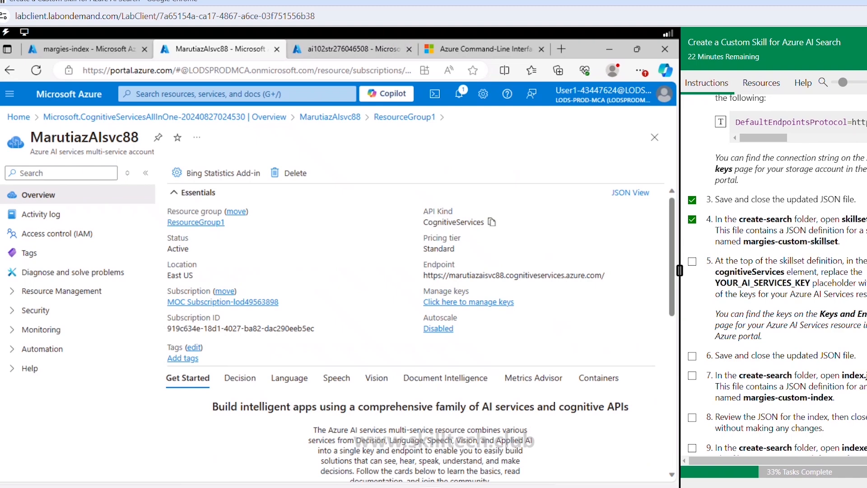
- Recheck the key placeholder in skillset.json and open the Keys and Endpoint page of MarutiazAIsvc88
key(alt+Tab)
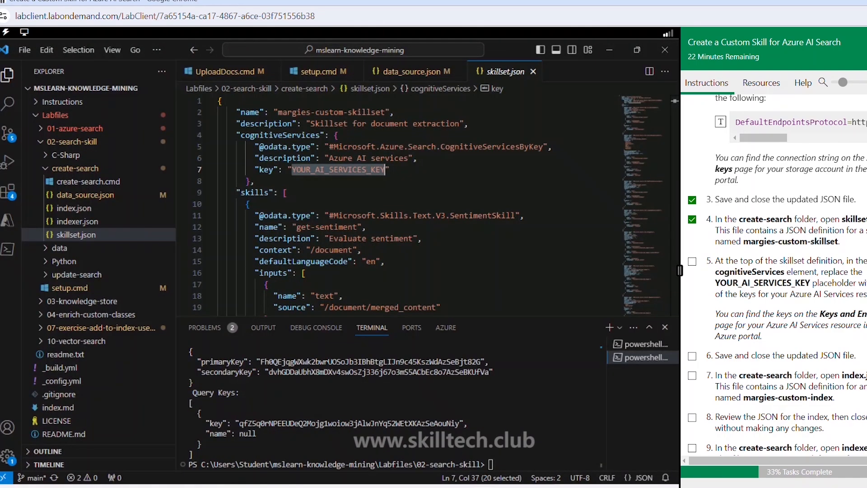
key(alt+Tab)
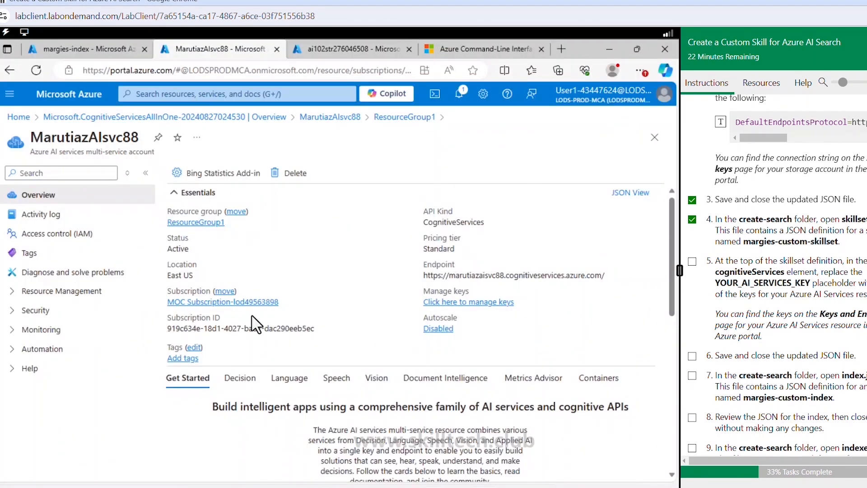
click(44, 310)
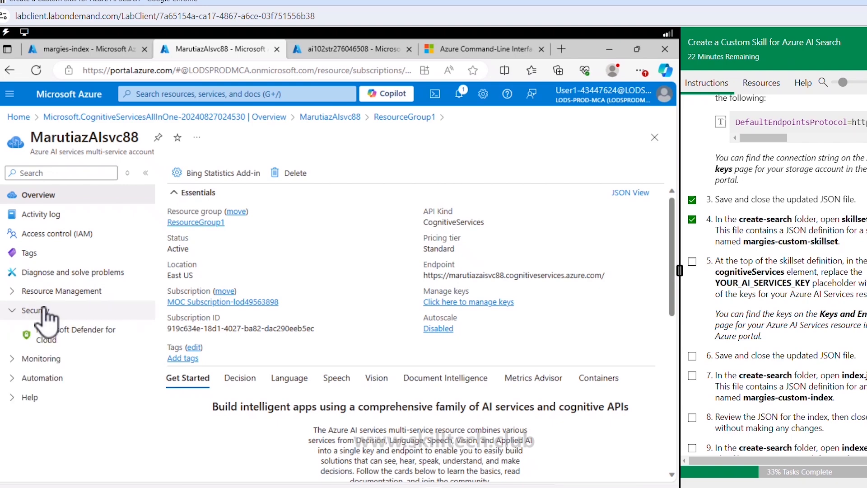
click(57, 293)
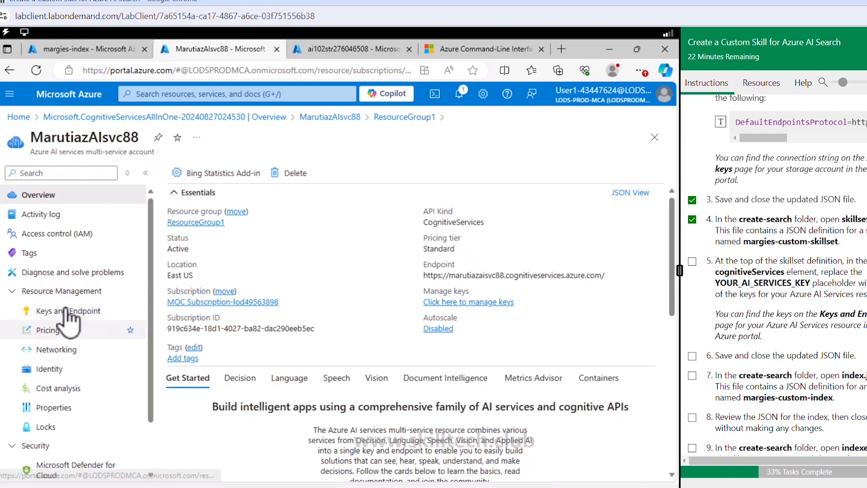
click(66, 311)
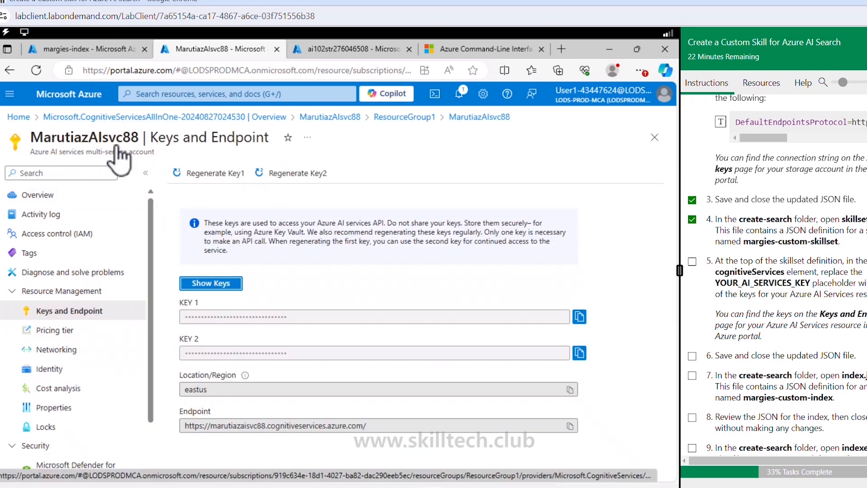
- Copy KEY 1 of MarutiazAIsvc88 and replace the YOUR_AI_SERVICES_KEY placeholder in skillset.json with the AI services key
click(579, 316)
click(472, 487)
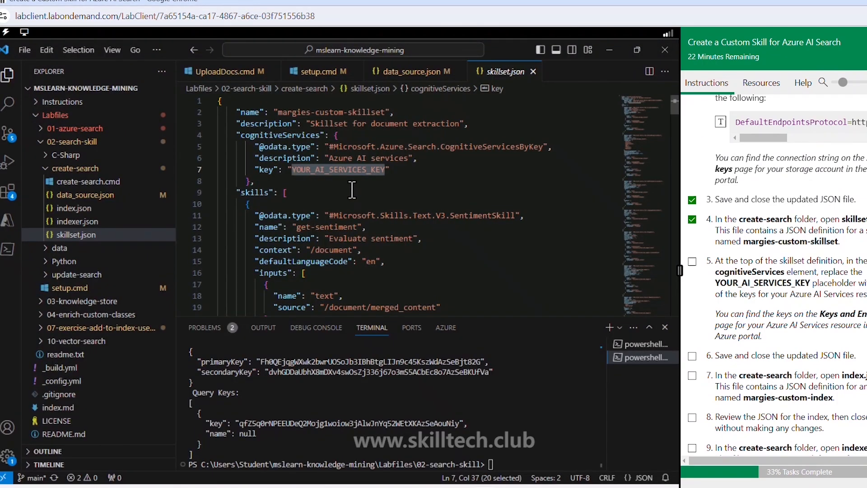
key(ctrl+v)
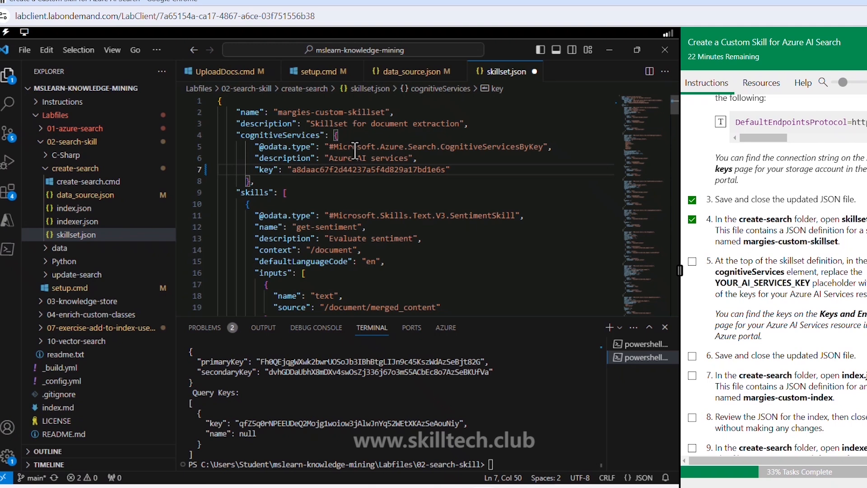
click(455, 192)
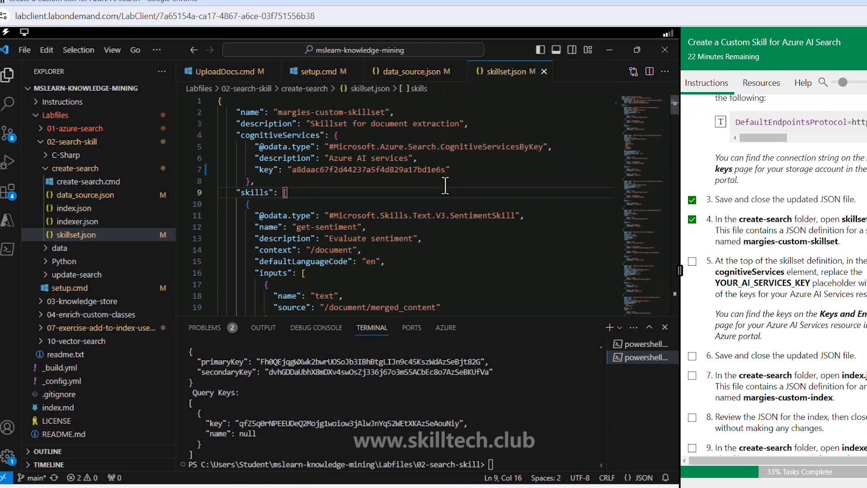
- Remove the stray last character from the key in skillset.json, recopy KEY 1 from the Azure portal, and paste it over the key value
double_click(444, 170)
key(ctrl+v)
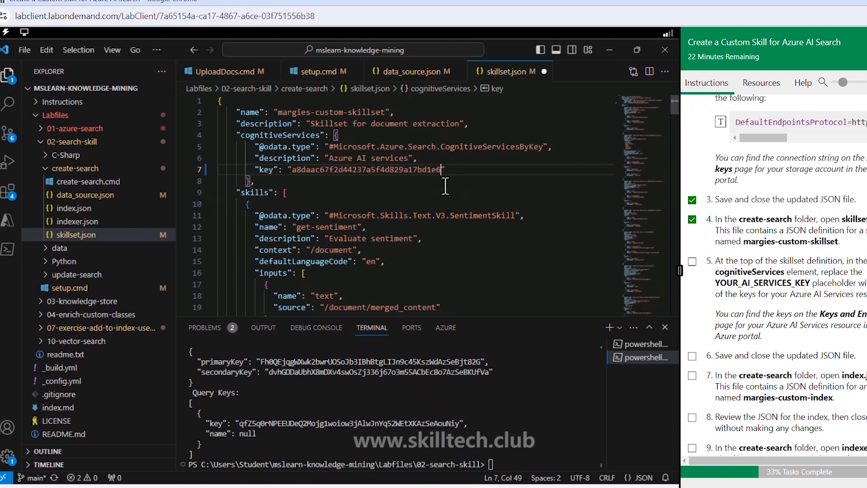
key(alt+Tab)
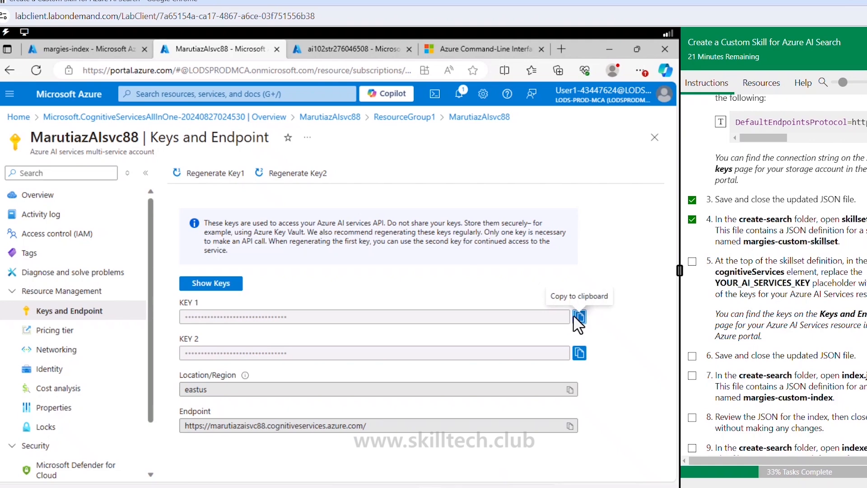
click(578, 320)
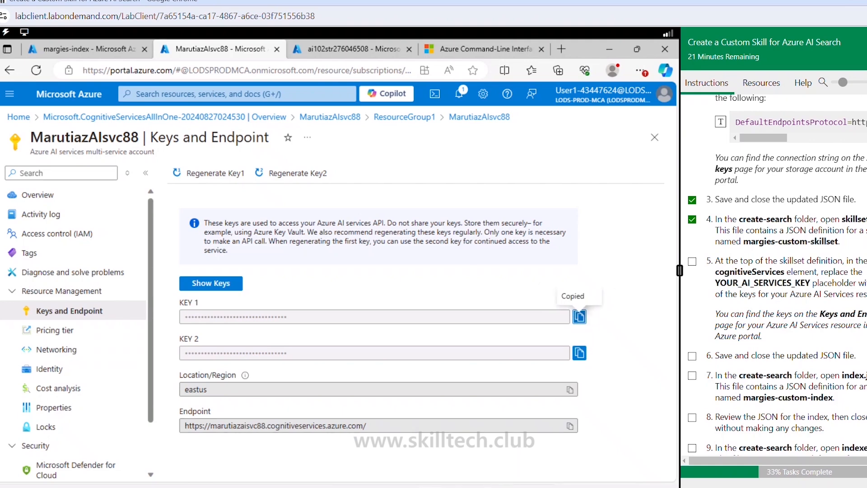
key(alt+Tab)
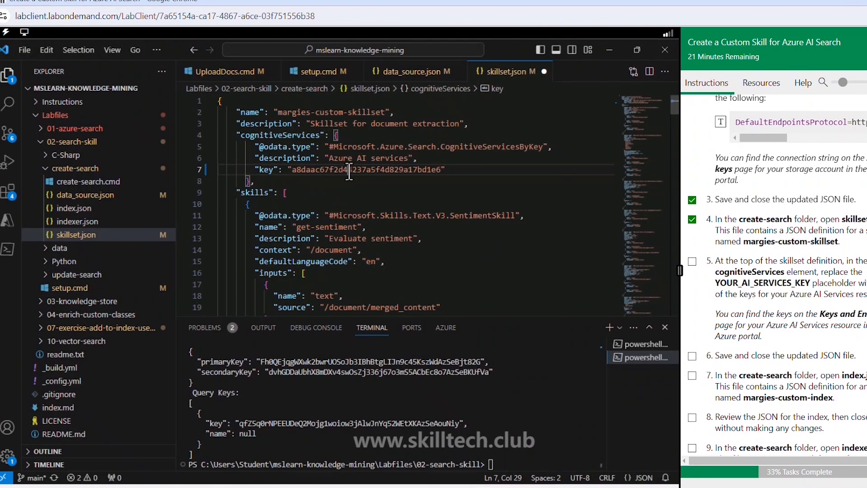
double_click(349, 173)
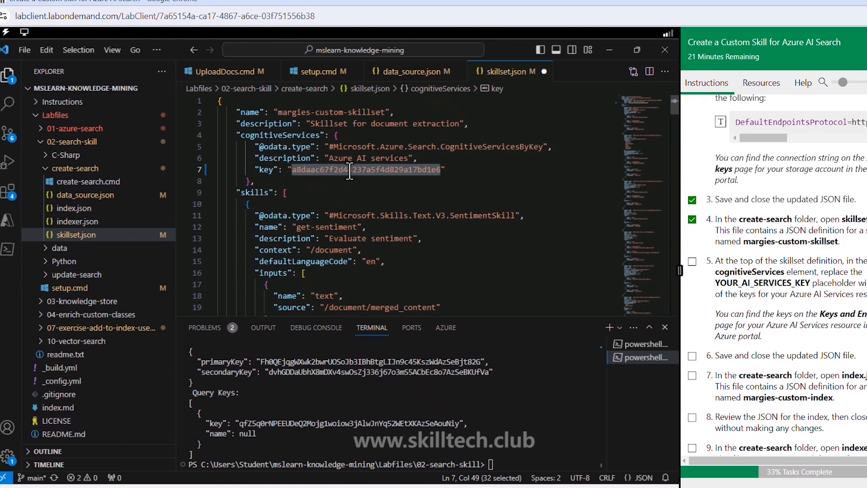
key(ctrl+v)
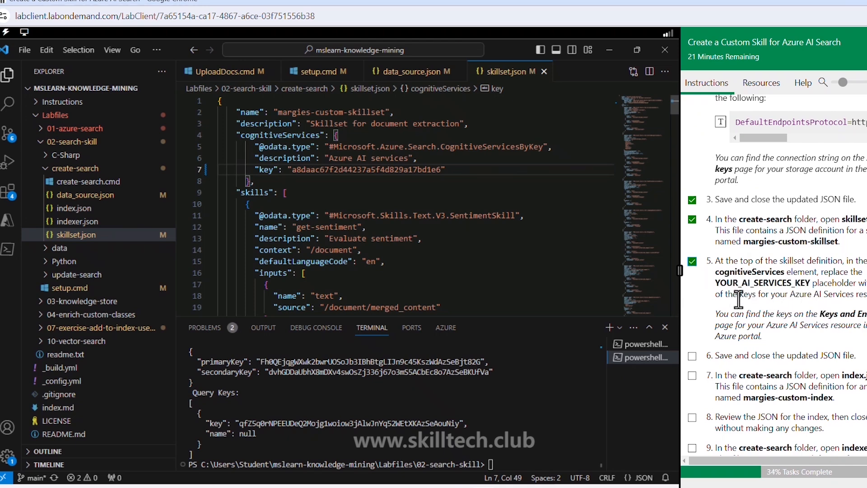
- Mark lab tasks 6 and 7 as complete and open index.json from the create-search folder
scroll(700, 262, down, 3)
click(694, 236)
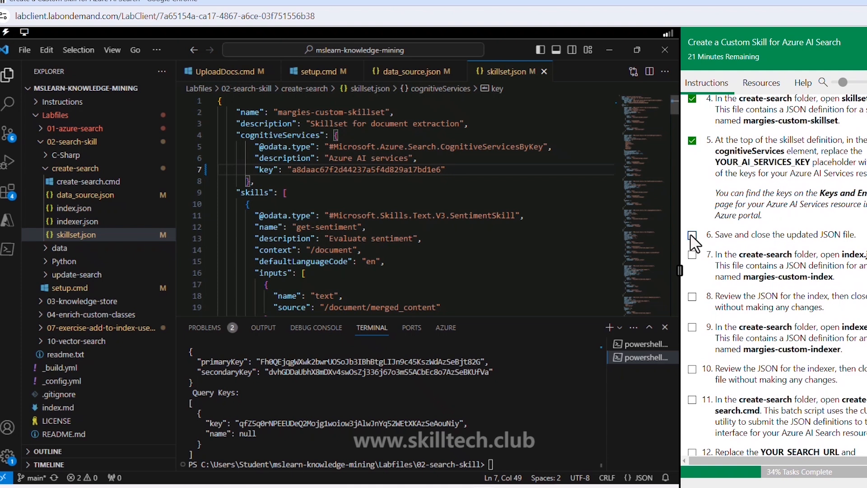
click(693, 256)
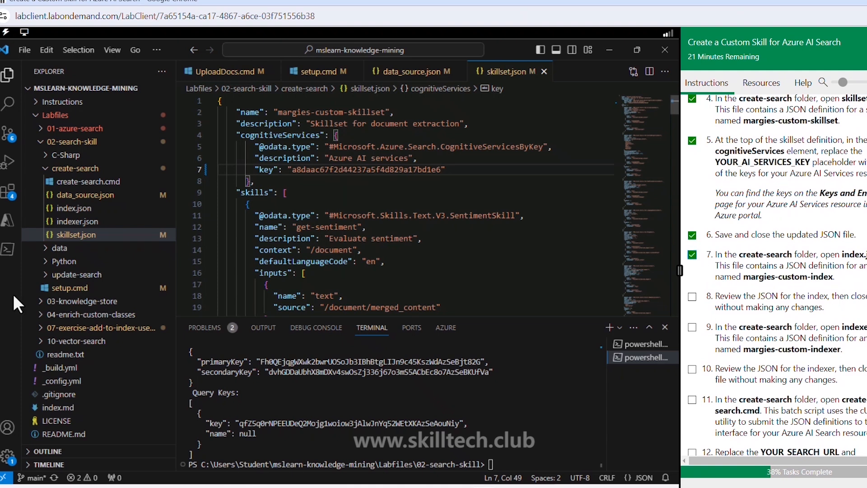
click(81, 209)
click(82, 209)
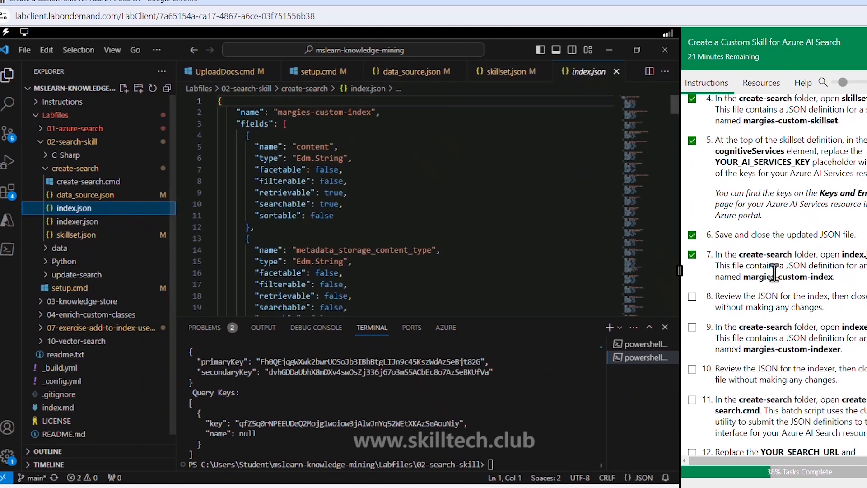
- Mark lab tasks 8 and 9 as complete and open indexer.json from the create-search folder
scroll(711, 267, down, 2)
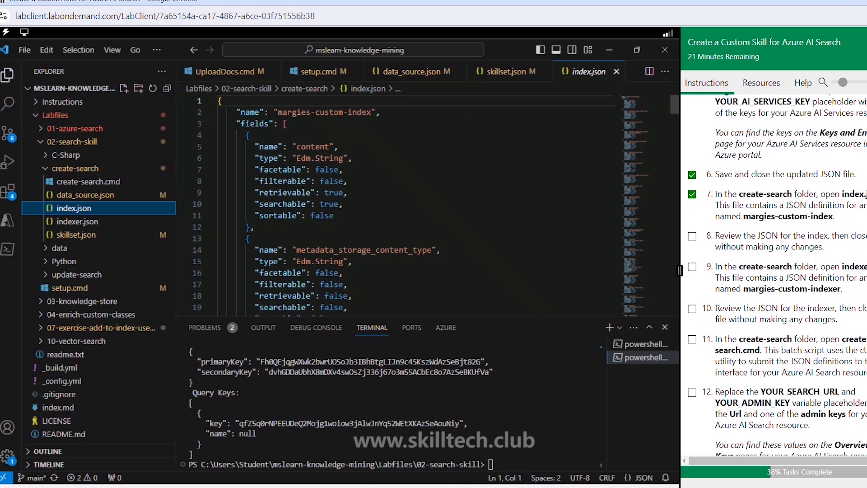
click(692, 236)
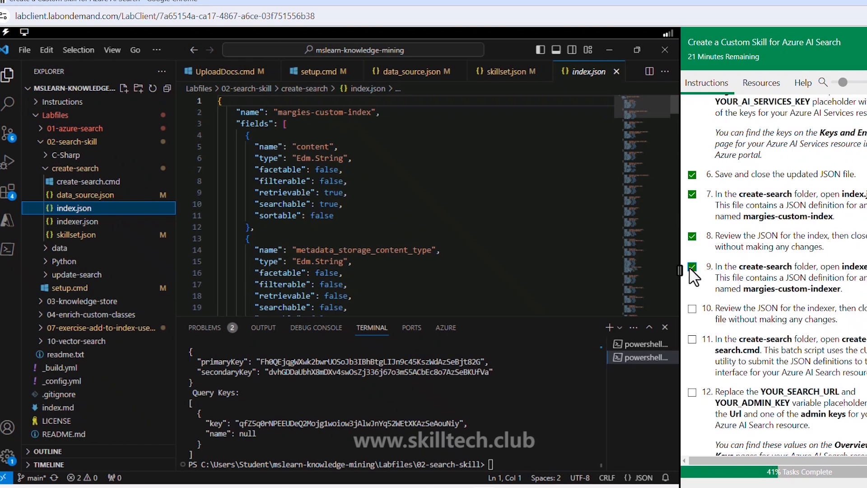
click(95, 222)
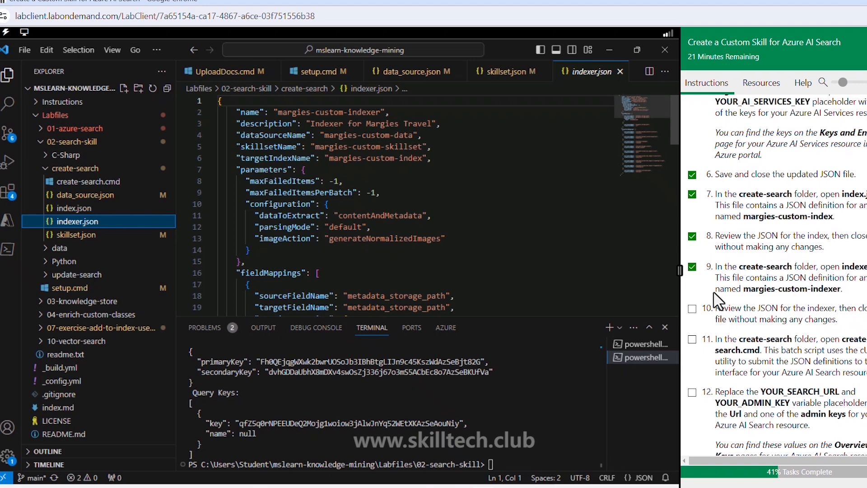
- Mark lab tasks 10 and 11 as complete and open create-search.cmd from the create-search folder
scroll(694, 317, down, 3)
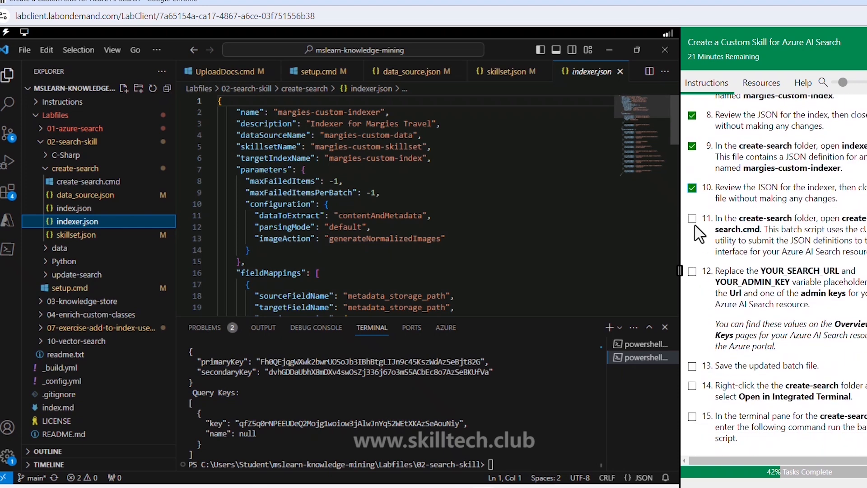
click(692, 219)
click(85, 182)
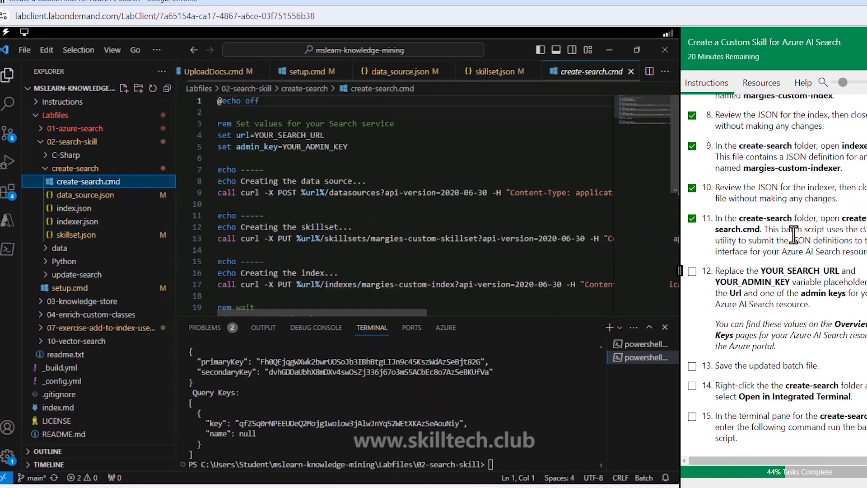
- Switch to the Azure portal, open the ai102srch276046508 search service from ResourceGroup1, and copy its Url
scroll(793, 237, down, 2)
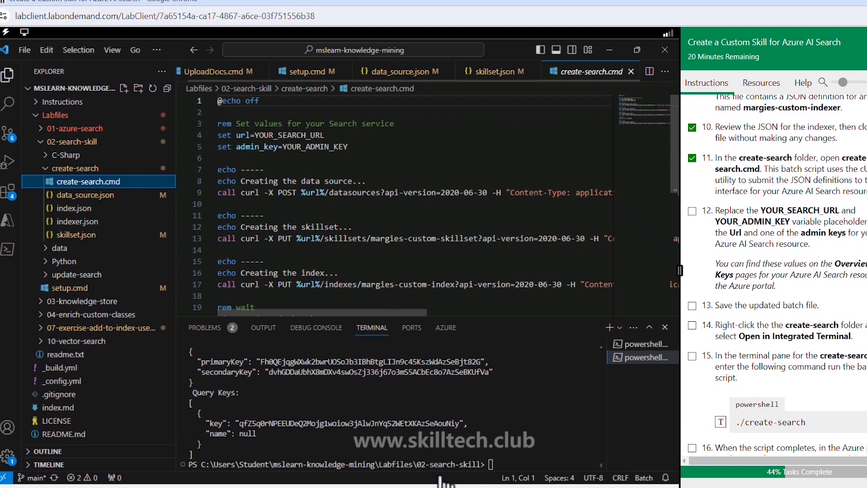
key(alt+Tab)
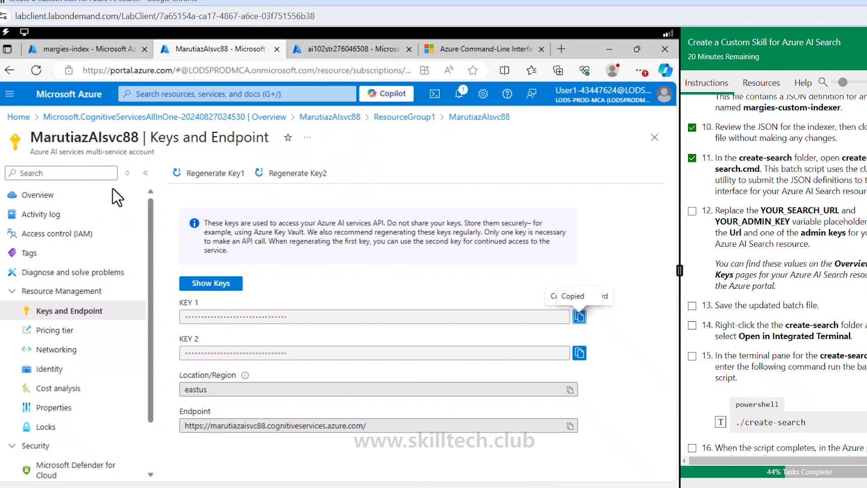
click(387, 117)
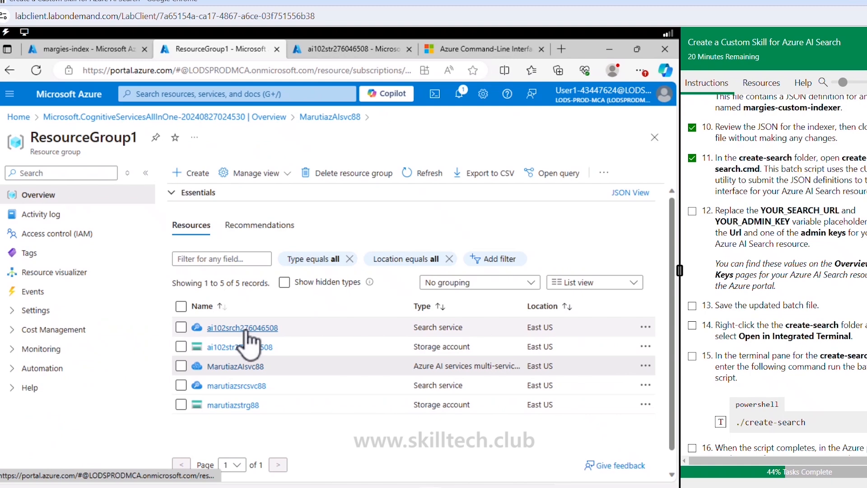
click(244, 330)
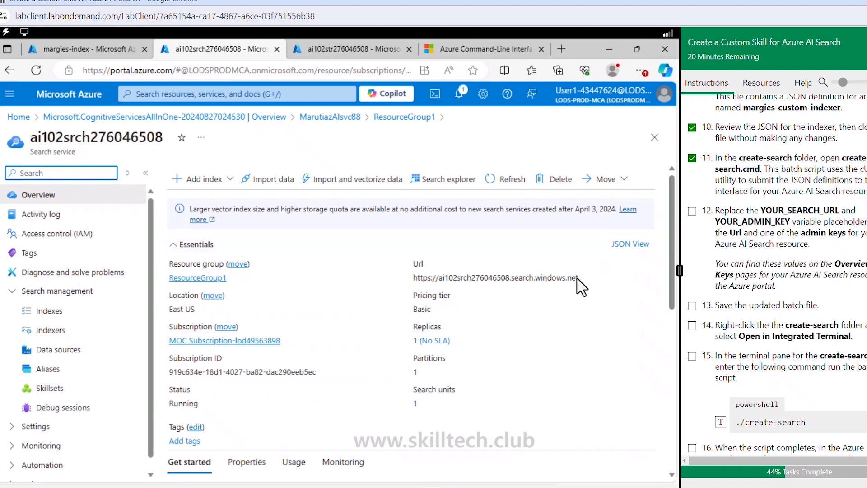
click(586, 277)
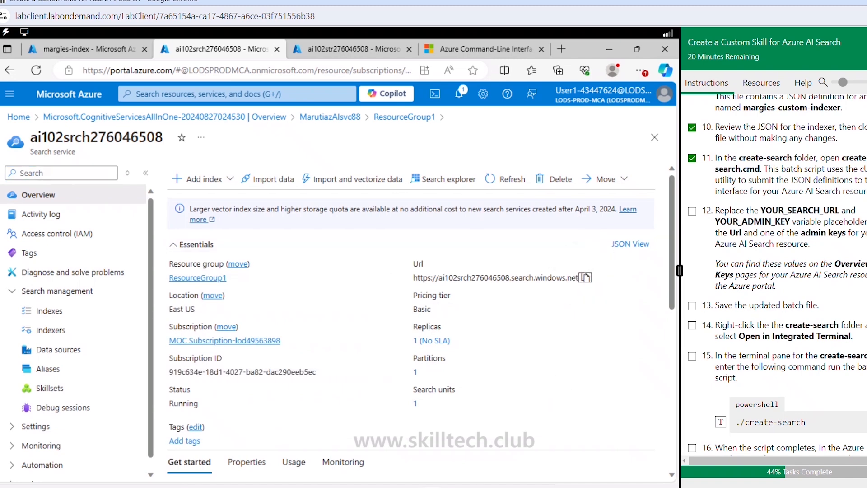
click(487, 486)
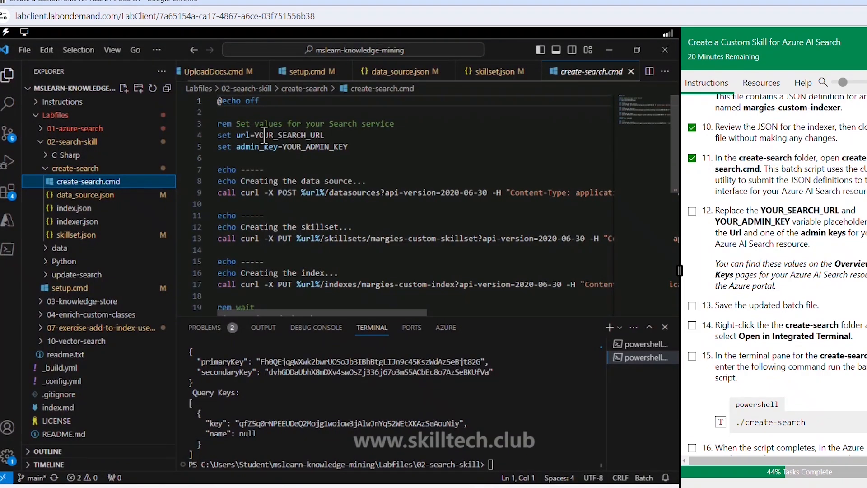
drag(255, 135, 327, 135)
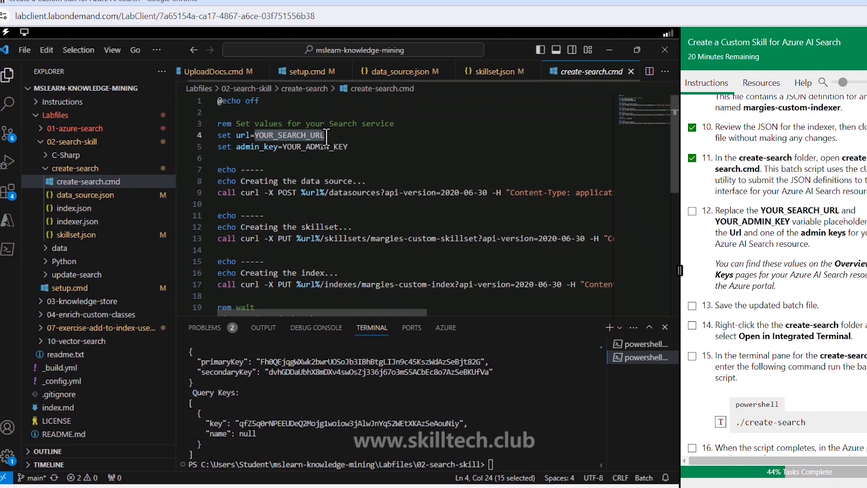
key(ctrl+v)
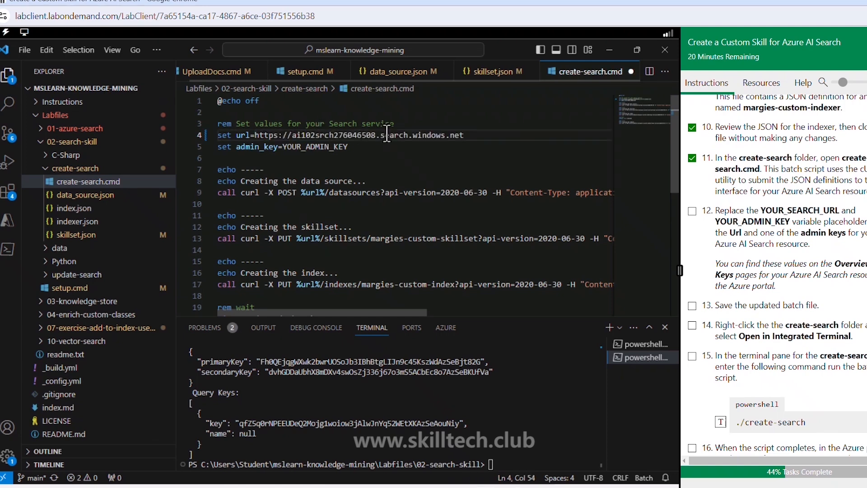
- Switch back to the Azure portal, open the Keys page of ai102srch276046508, and copy the primary admin key
click(481, 487)
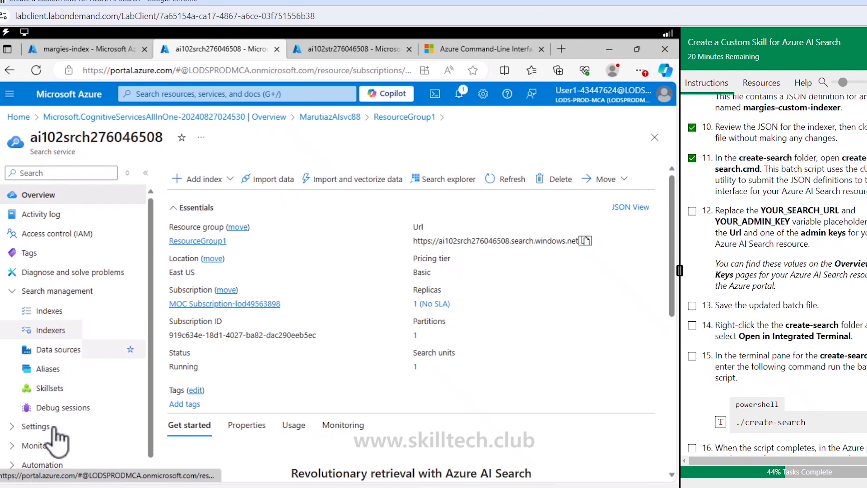
click(38, 426)
scroll(58, 444, down, 4)
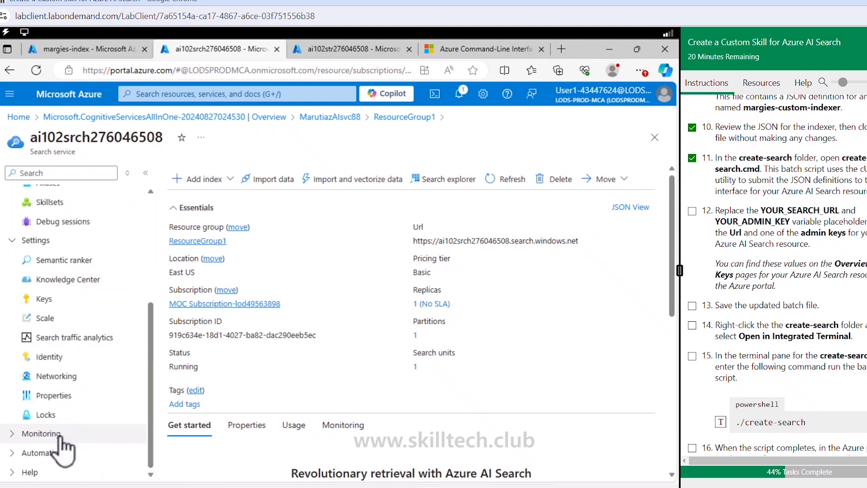
click(51, 300)
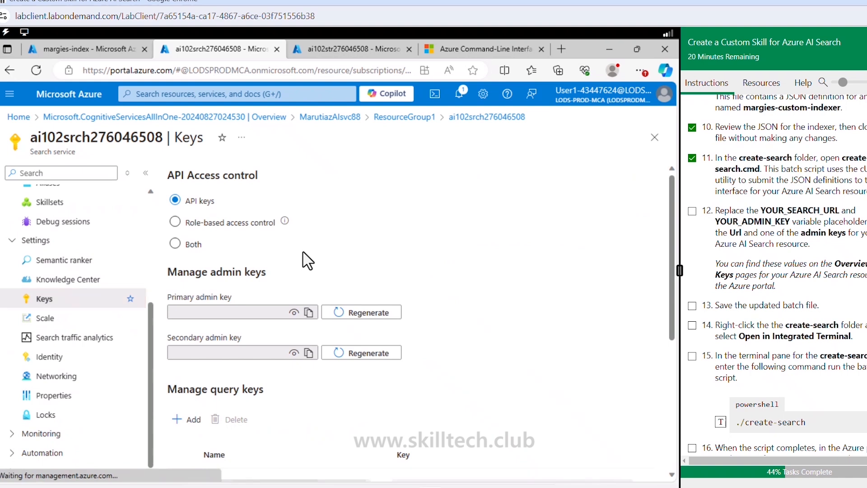
click(309, 313)
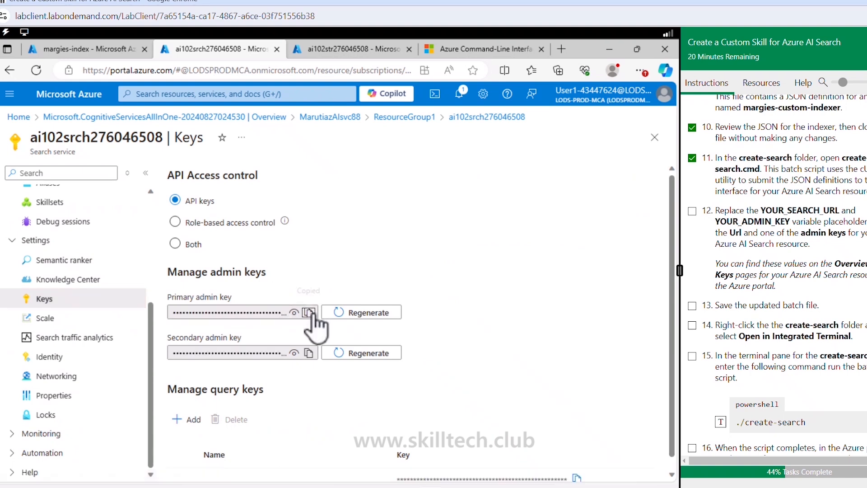
- Replace the YOUR_ADMIN_KEY placeholder in create-search.cmd with the copied primary admin key and save the file
key(alt+Tab)
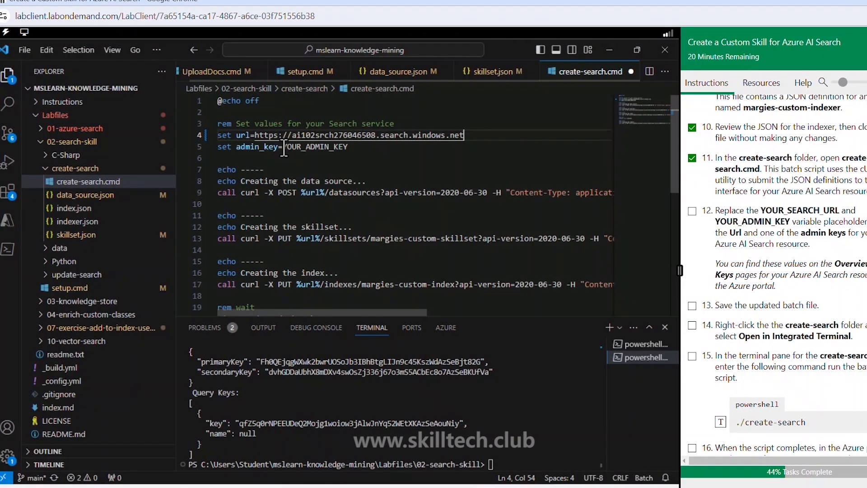
drag(284, 147, 350, 148)
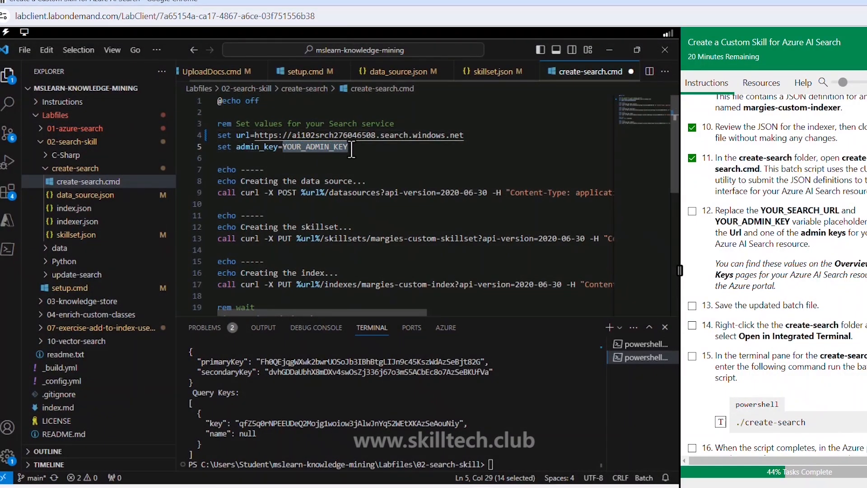
key(ctrl+v)
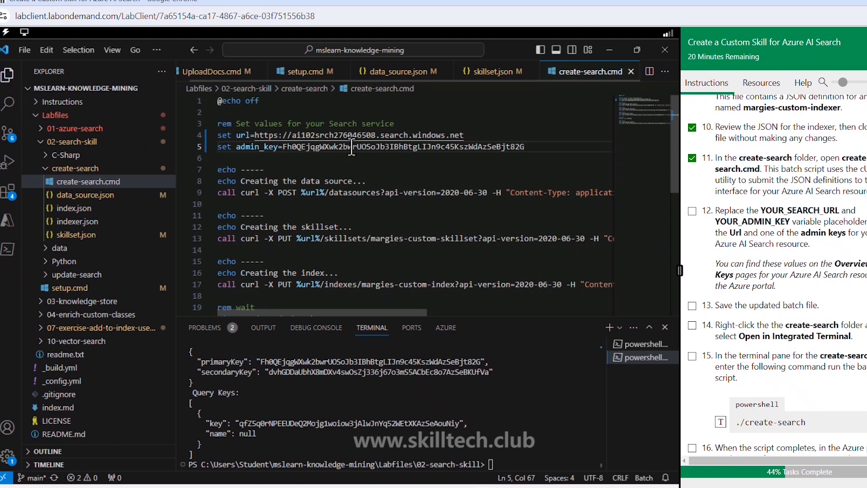
key(ctrl+s)
- Mark lab tasks 12, 13 and 14 as complete in the instructions
click(692, 211)
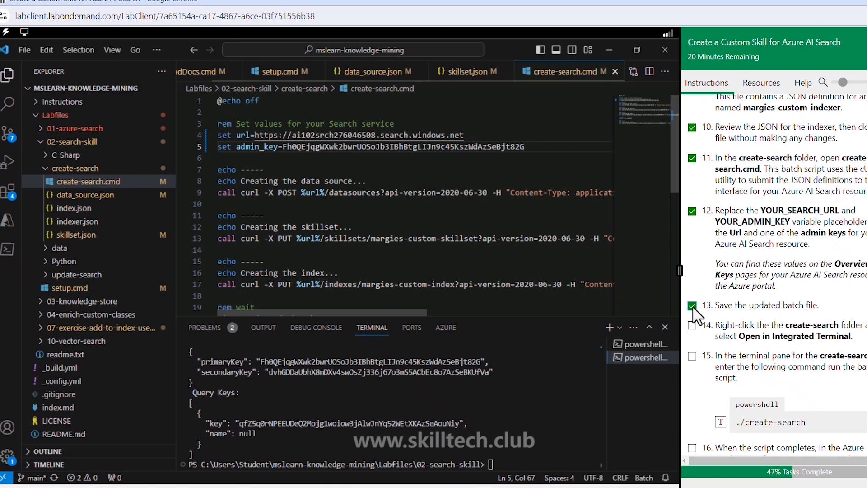
scroll(692, 307, down, 2)
click(692, 266)
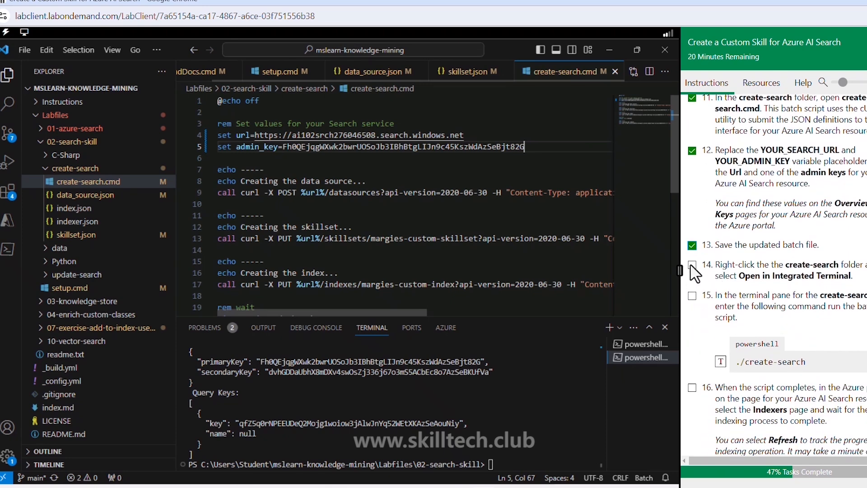
- Mark lab task 15 as complete, open the create-search folder in the integrated terminal and run ./create-search
click(694, 298)
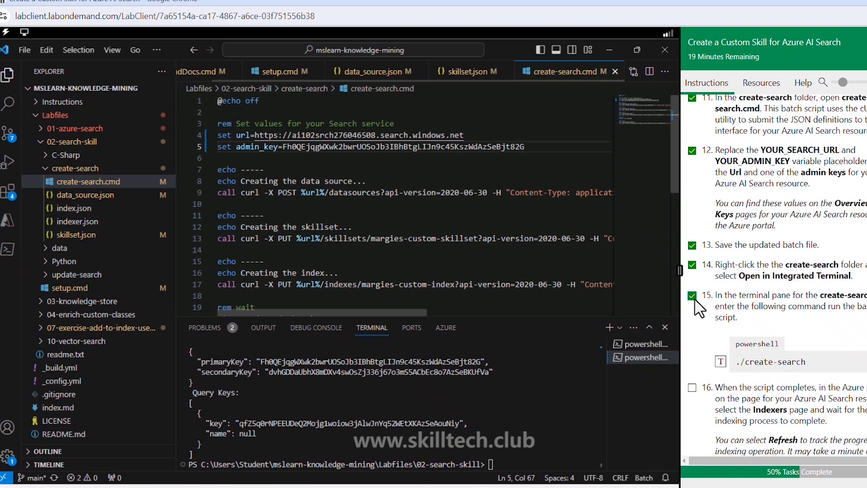
right_click(90, 170)
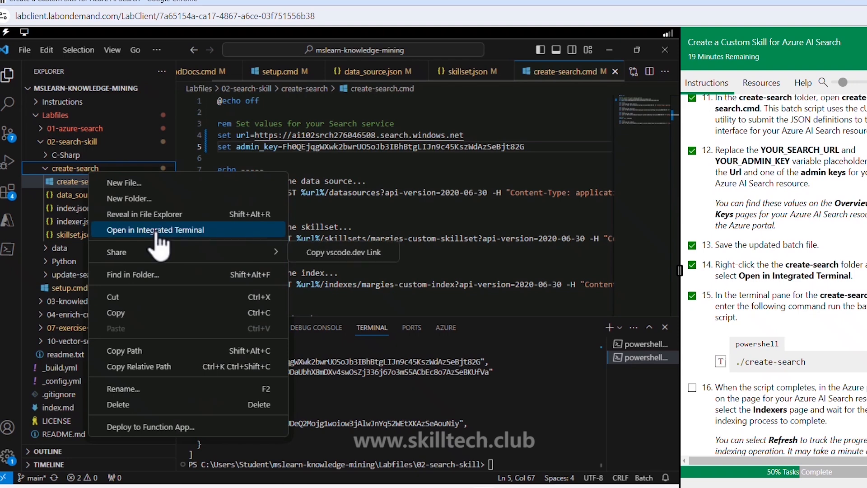
click(156, 231)
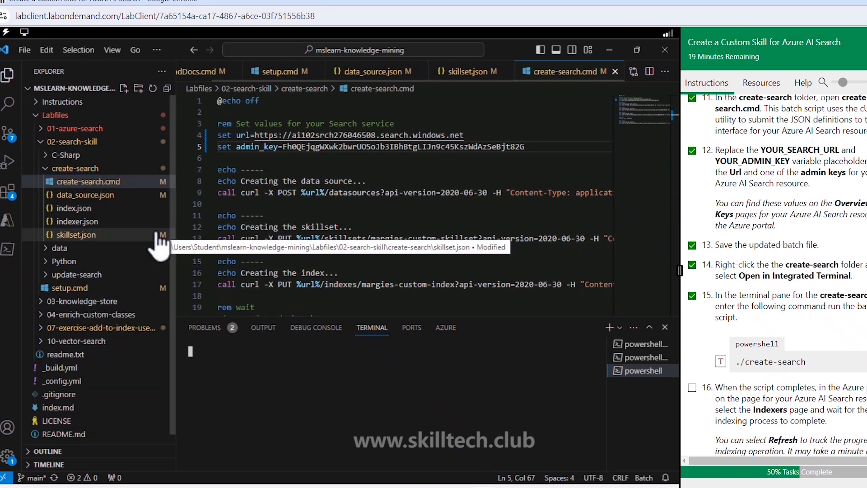
click(721, 362)
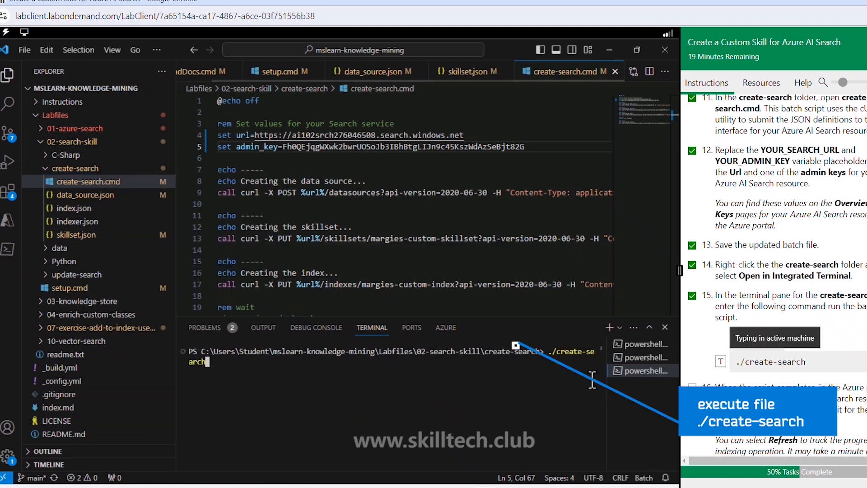
key(Return)
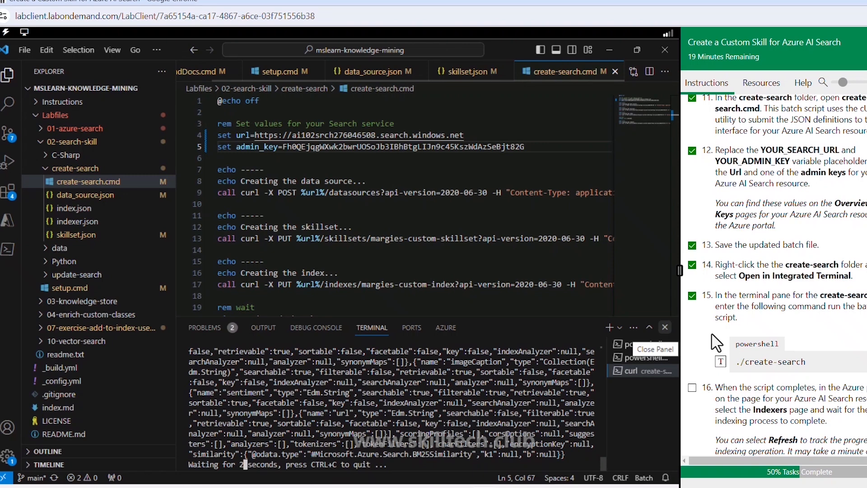
- Mark lab task 16 and tasks 1 and 2 of the Search the index section as complete in the instructions
scroll(722, 293, down, 5)
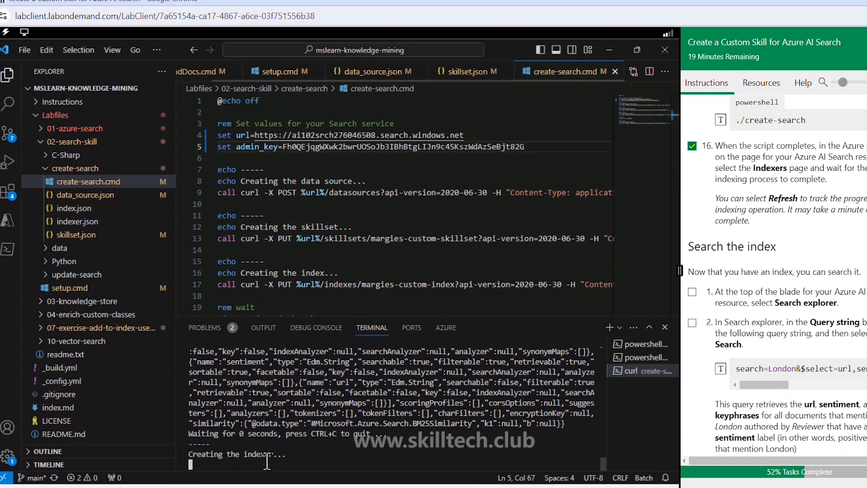
scroll(801, 211, down, 1)
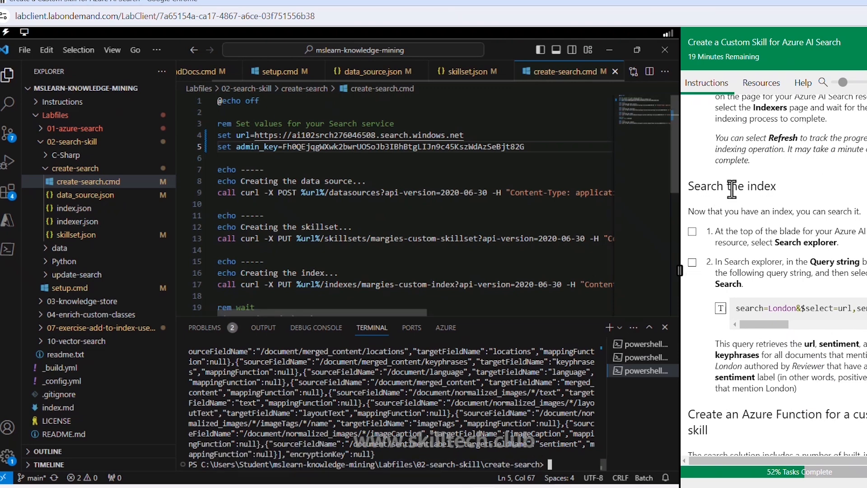
drag(702, 186, 763, 186)
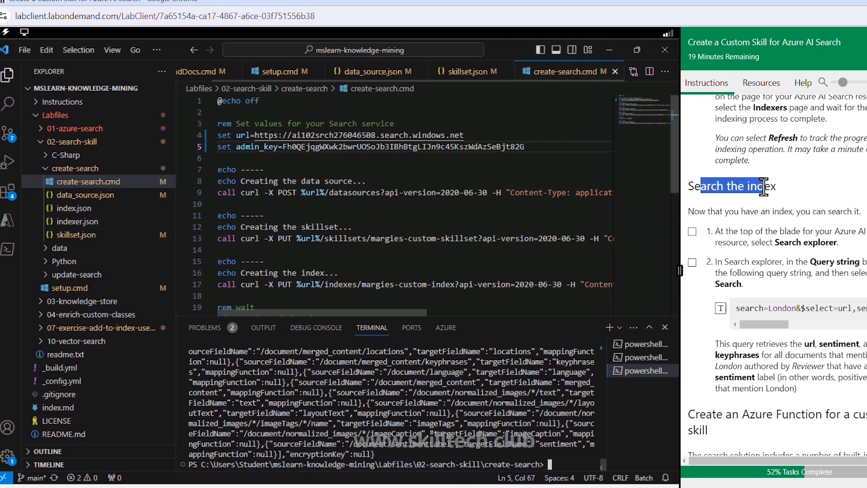
click(754, 205)
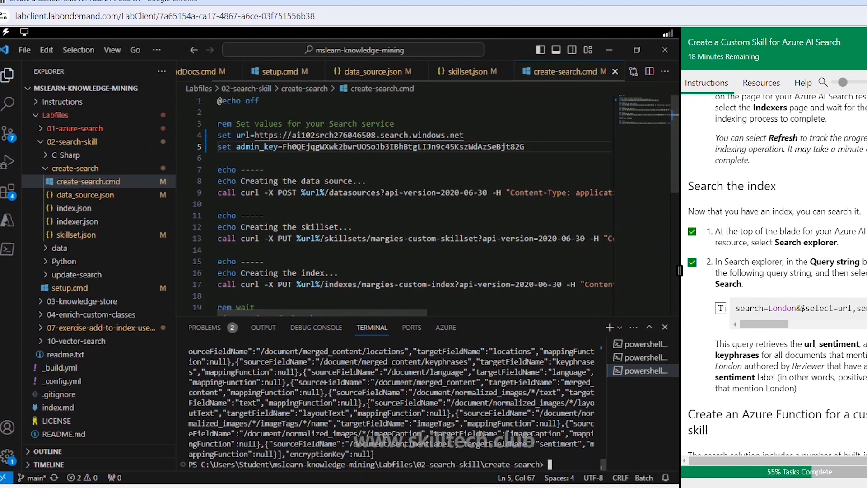
- Switch to the Azure portal, check the indexes of ai102srch276046508, and open Search explorer from its Overview page
key(alt+Tab)
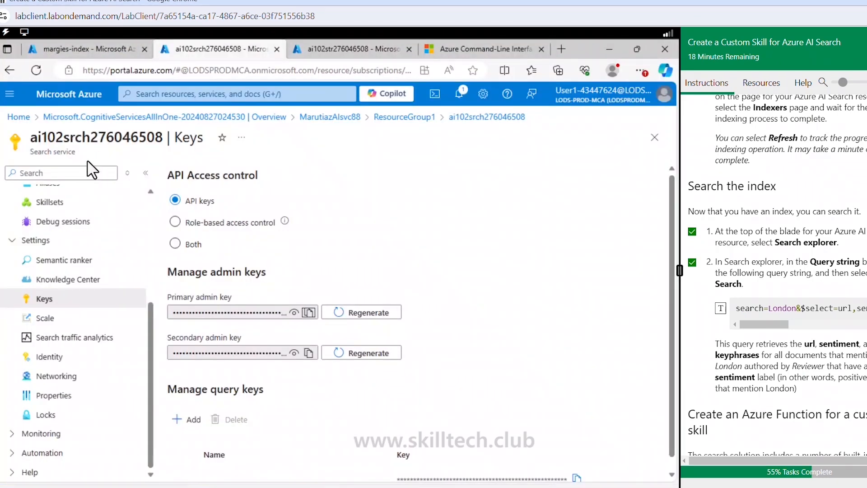
scroll(72, 214, up, 4)
click(64, 199)
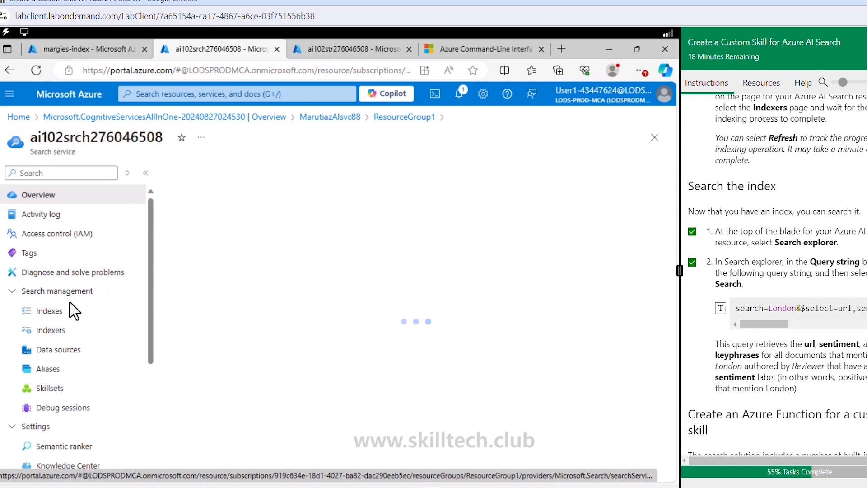
click(63, 313)
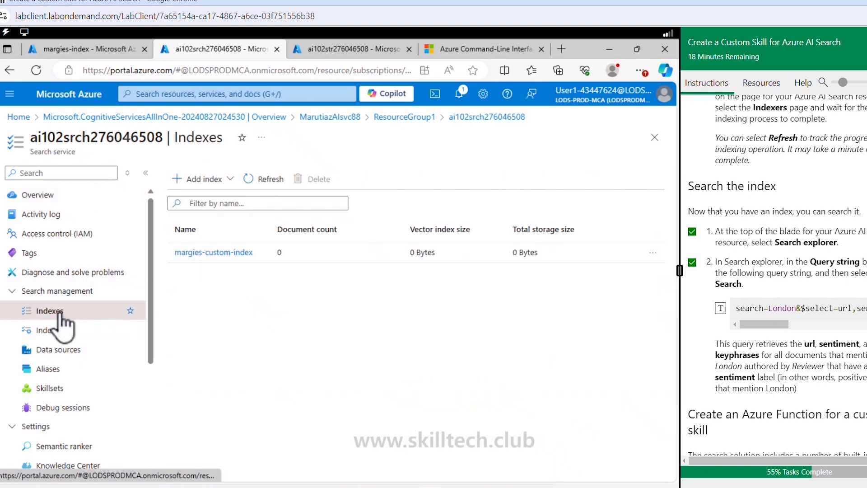
click(43, 197)
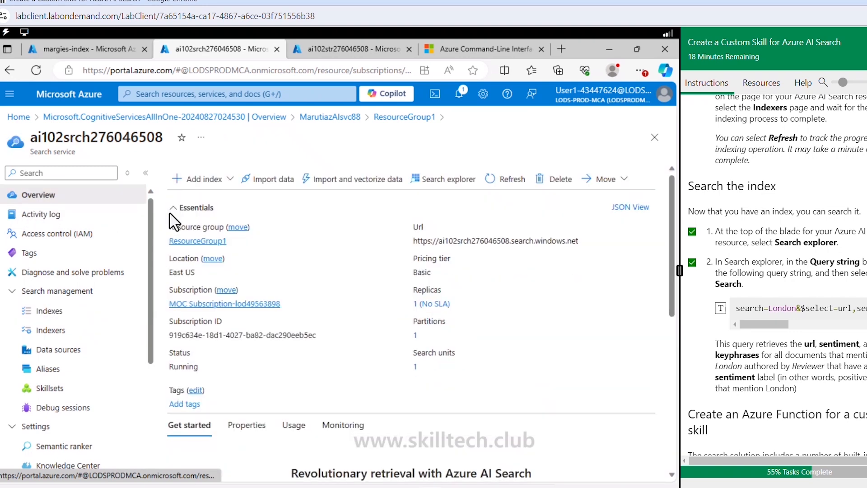
click(451, 180)
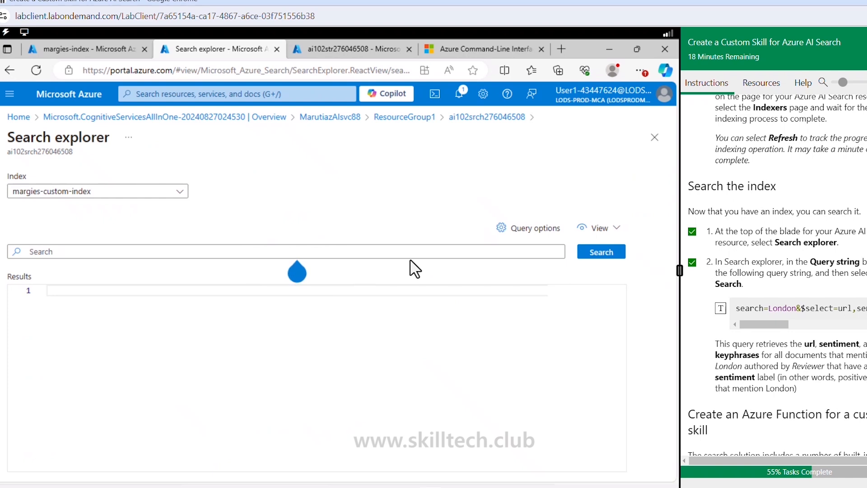
- Query margies-custom-index with search=London&$select=url,sentiment,keyphrases&$filter=metadata_author eq 'Reviewer' and sentiment eq 'positive', and examine the returned documents
click(392, 251)
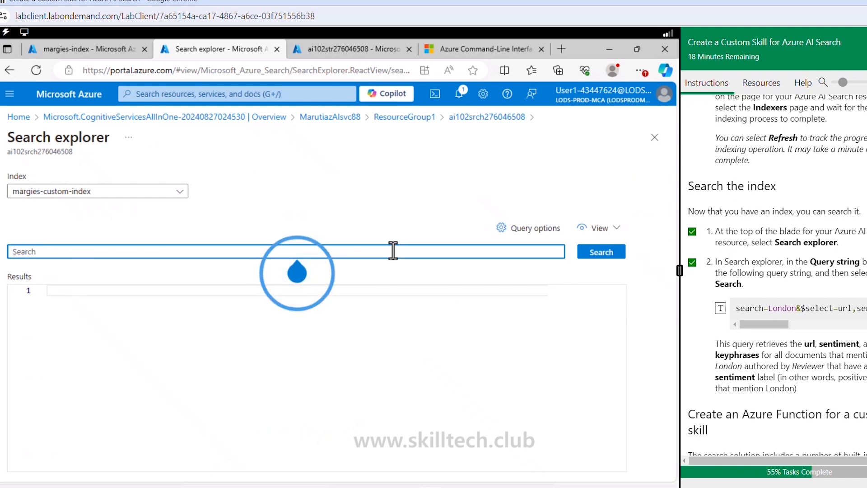
click(720, 308)
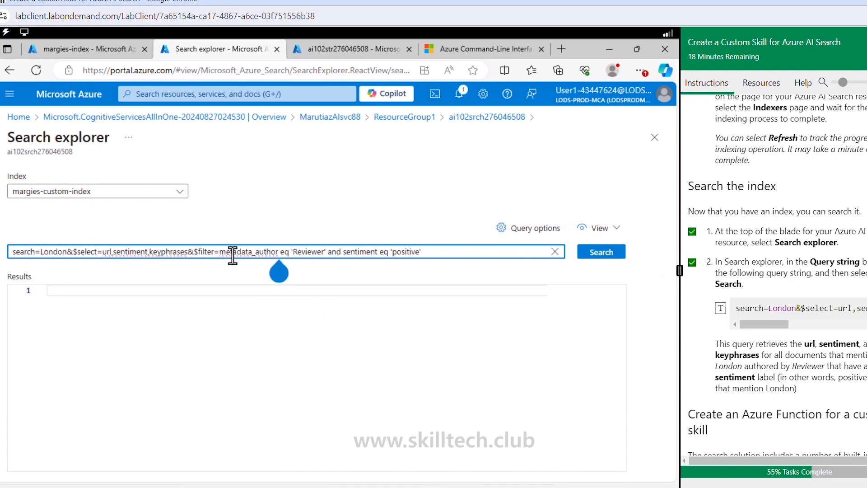
click(621, 255)
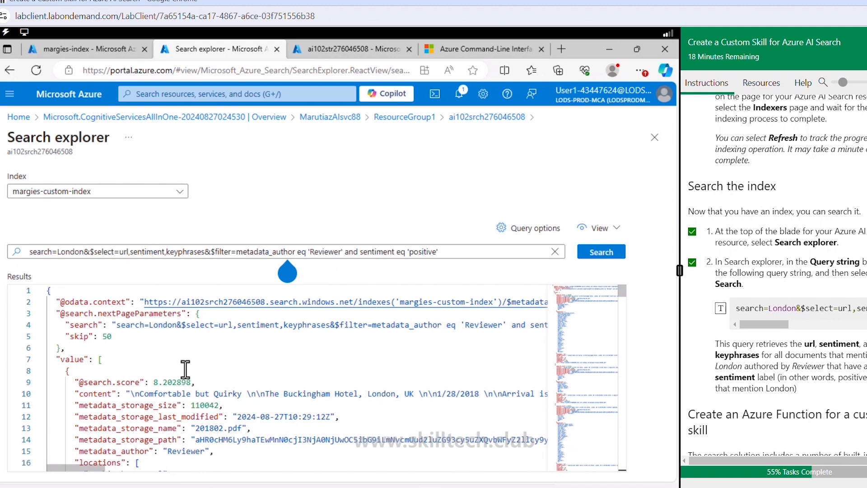
scroll(186, 369, down, 2)
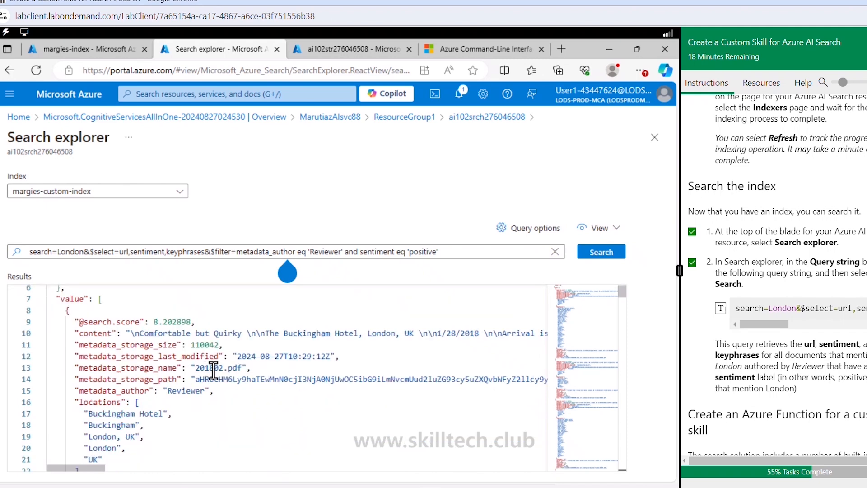
scroll(198, 384, down, 2)
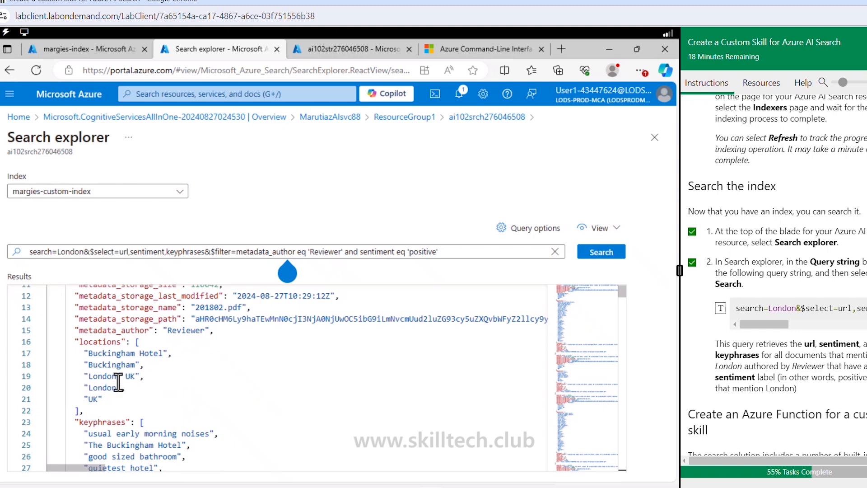
scroll(136, 392, down, 10)
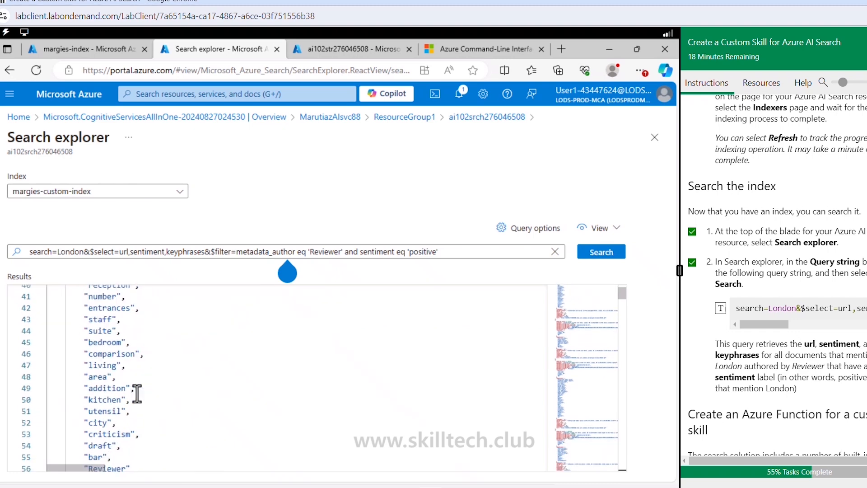
- Read the lab section on creating an Azure Function for a custom skill, including the required Function App settings
scroll(741, 348, down, 4)
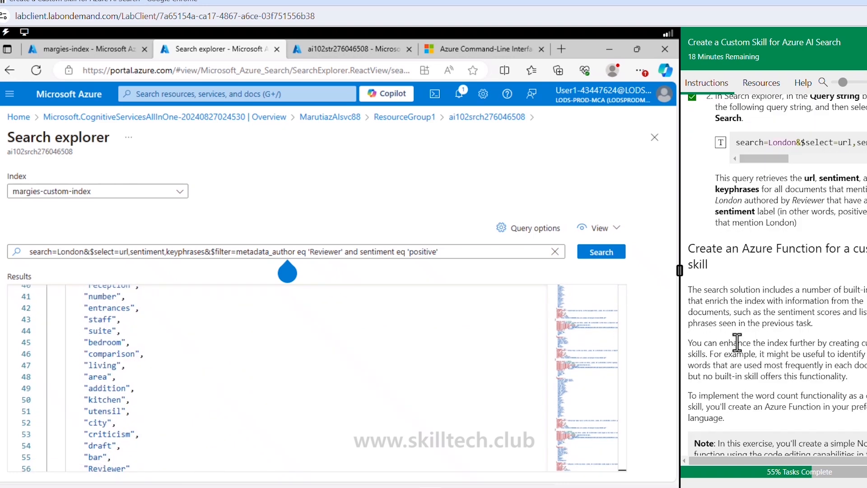
scroll(737, 342, down, 3)
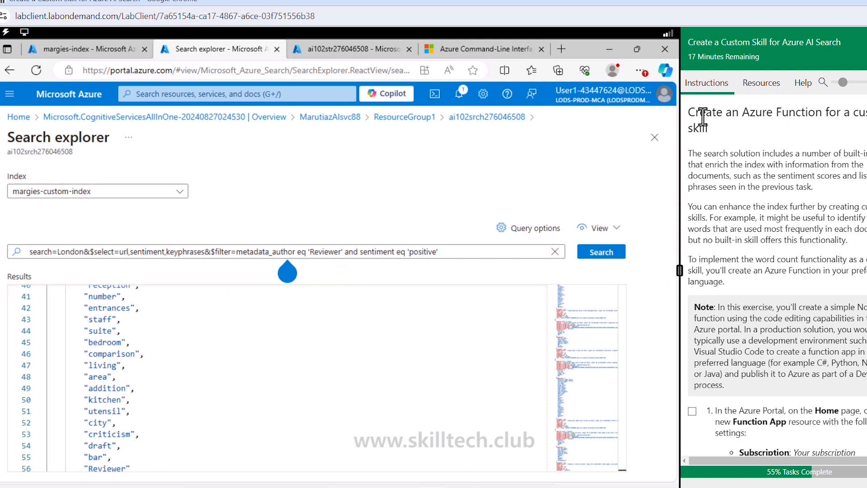
drag(704, 115, 849, 113)
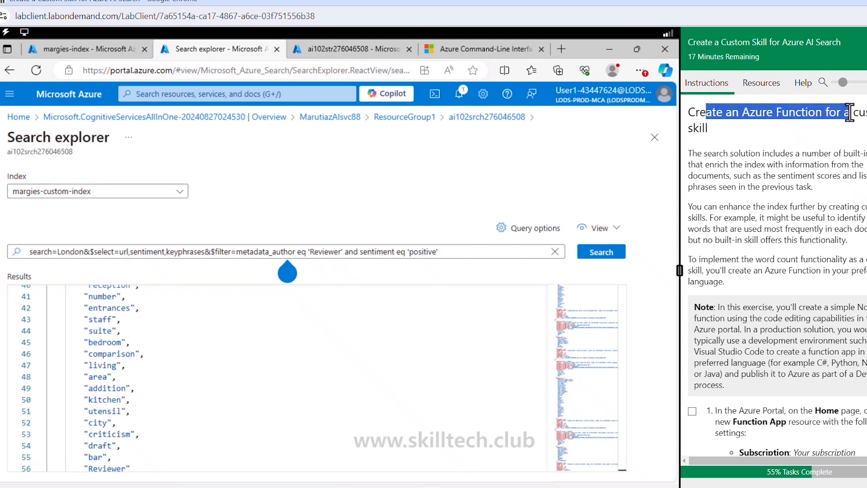
click(850, 134)
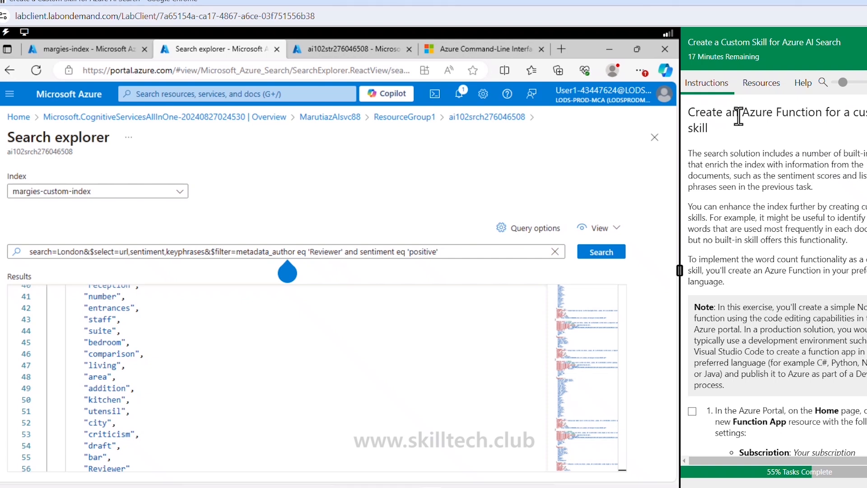
drag(742, 113, 822, 113)
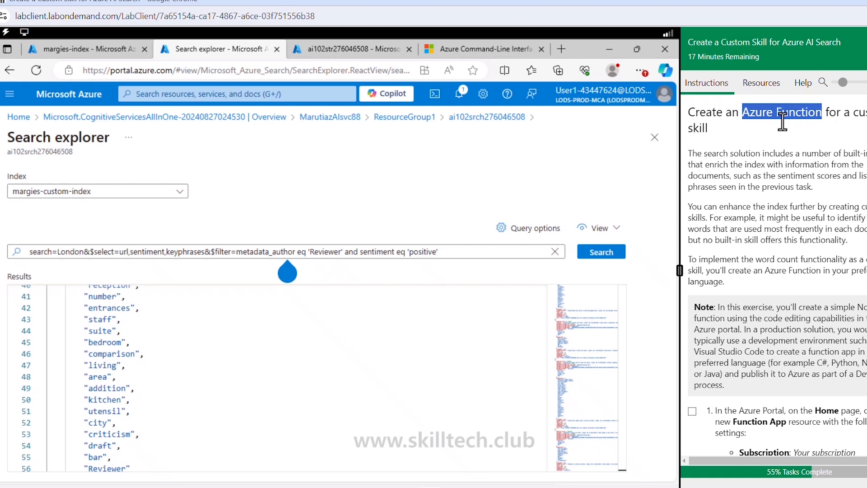
scroll(803, 160, down, 5)
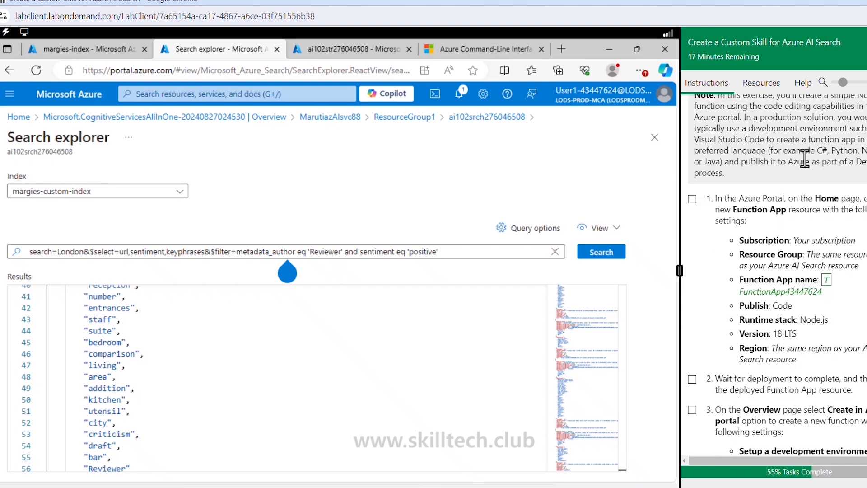
scroll(805, 157, down, 1)
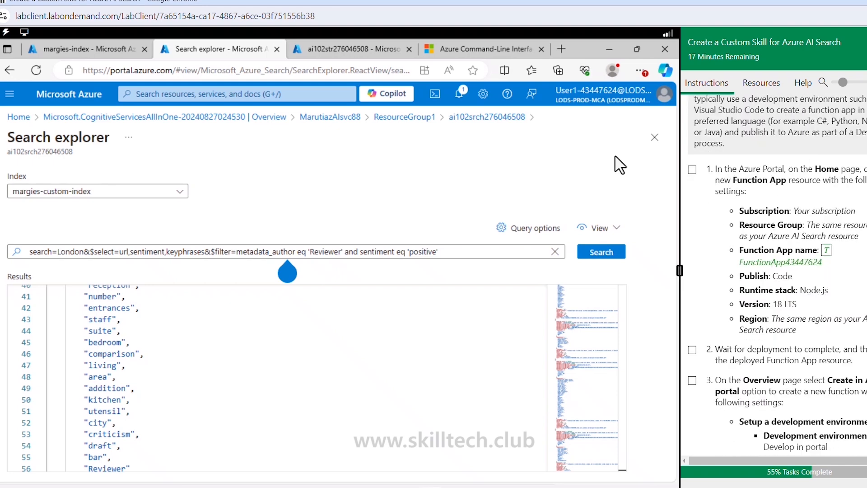
- From the Azure portal home page in the storage account's browser tab, start creating a Function App with the Consumption hosting plan
key(ctrl+Tab)
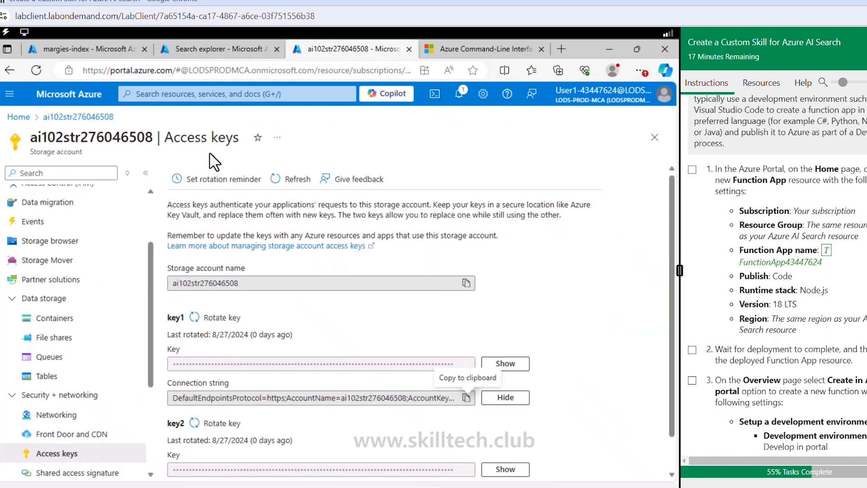
click(14, 118)
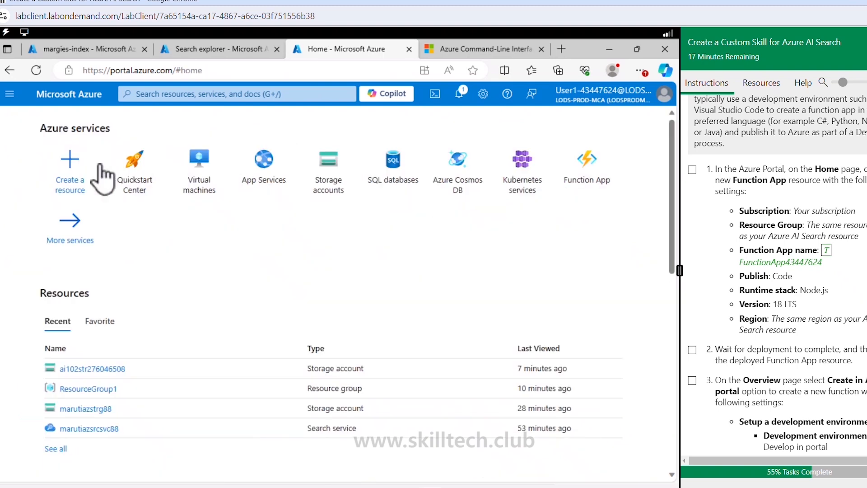
click(71, 174)
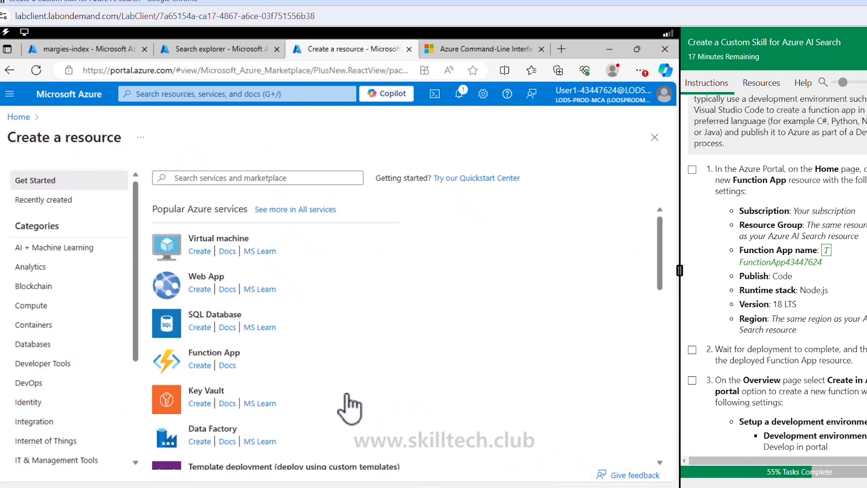
click(200, 368)
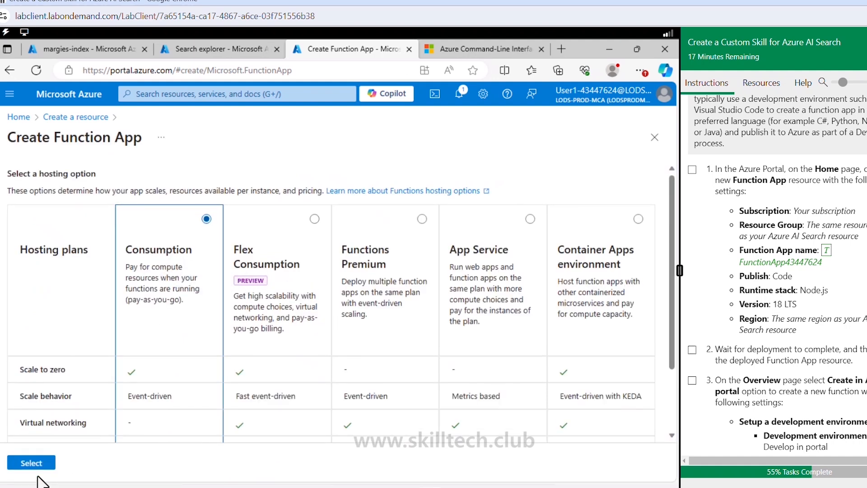
click(43, 464)
- Set the Function App's resource group to ResourceGroup1 and its name to FunctionApp43447624
click(232, 322)
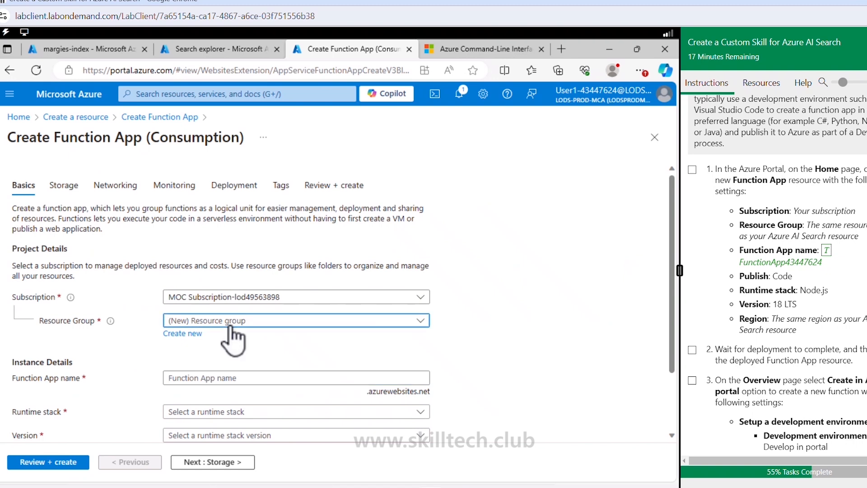
click(221, 359)
scroll(222, 359, down, 2)
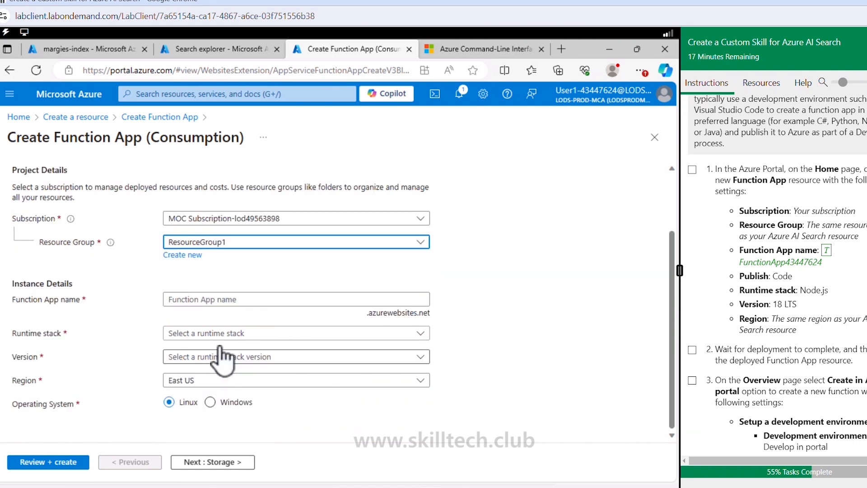
click(222, 300)
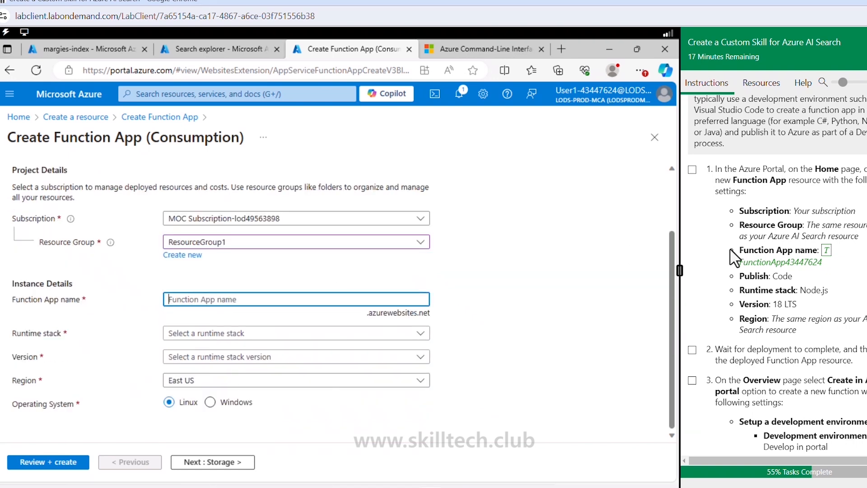
click(827, 251)
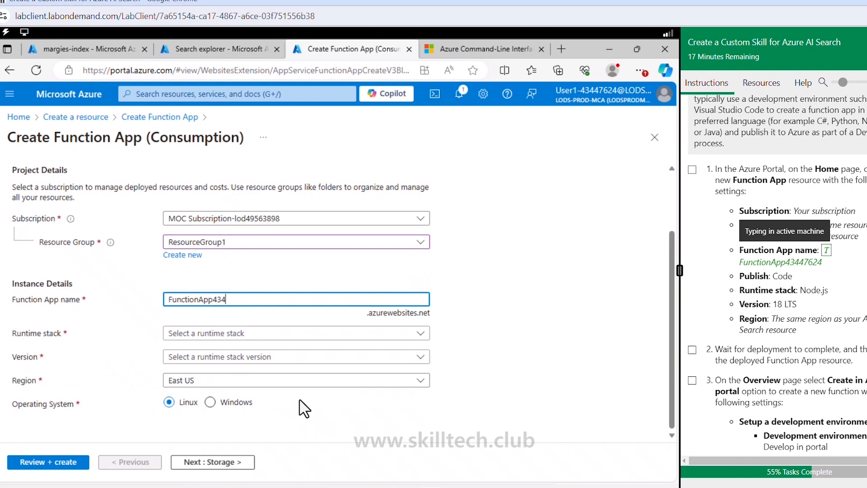
- Set the Function App's runtime stack to Node.js and its version to 18 LTS
click(416, 334)
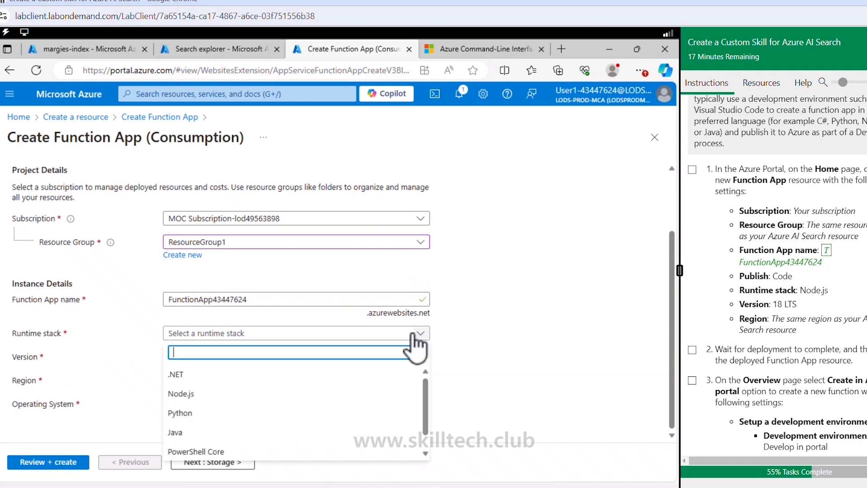
click(197, 394)
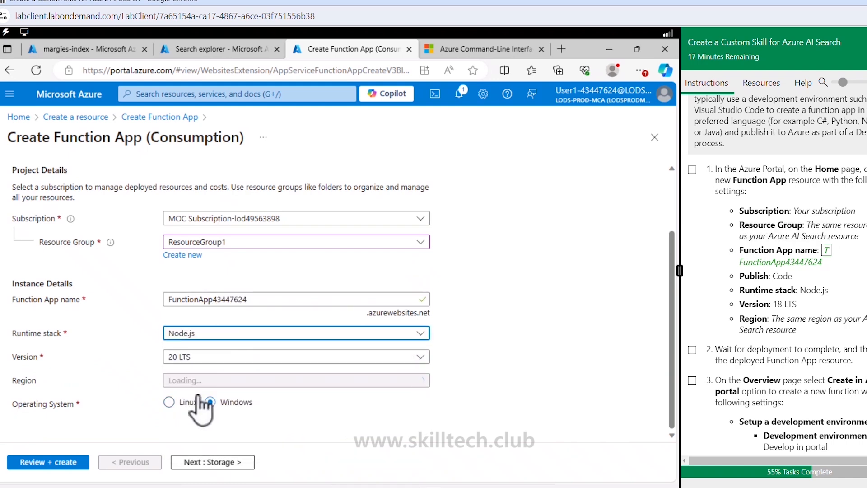
click(219, 359)
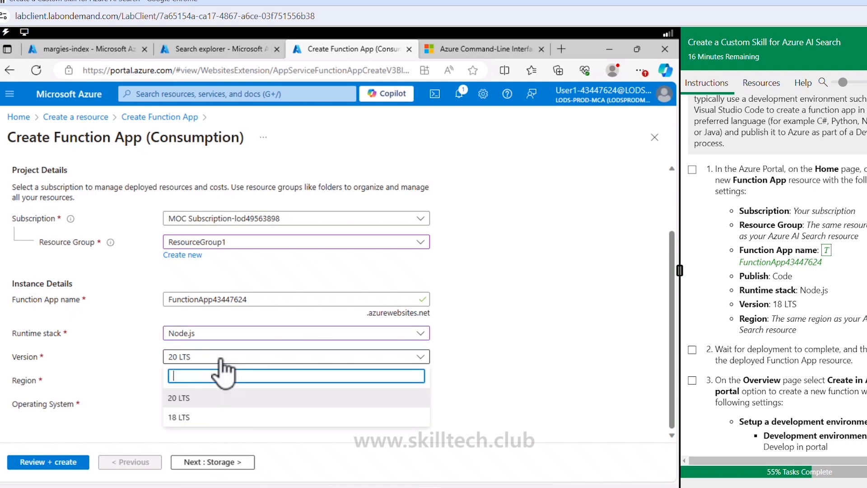
click(185, 416)
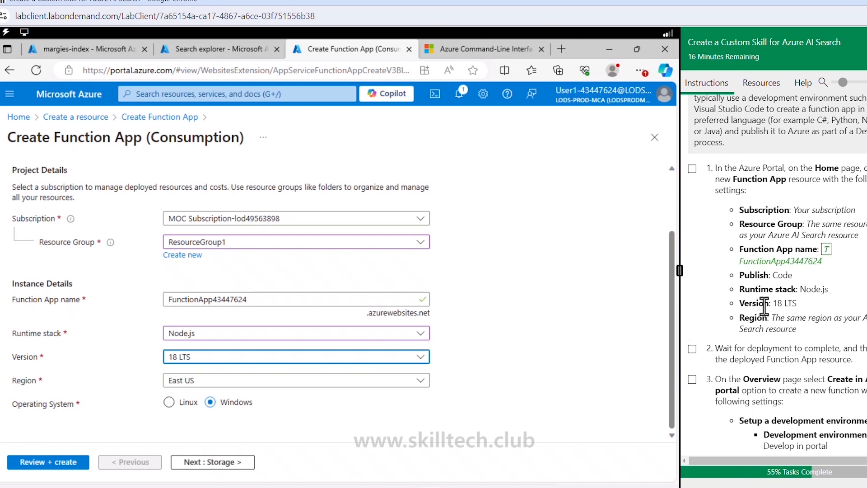
- Review and create the Function App with the lab's settings, and open the deployed resource
scroll(763, 302, down, 1)
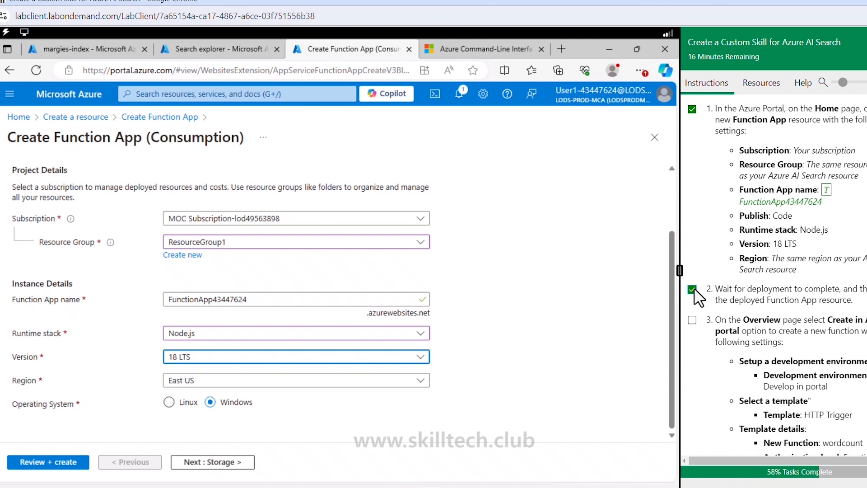
scroll(694, 328, down, 1)
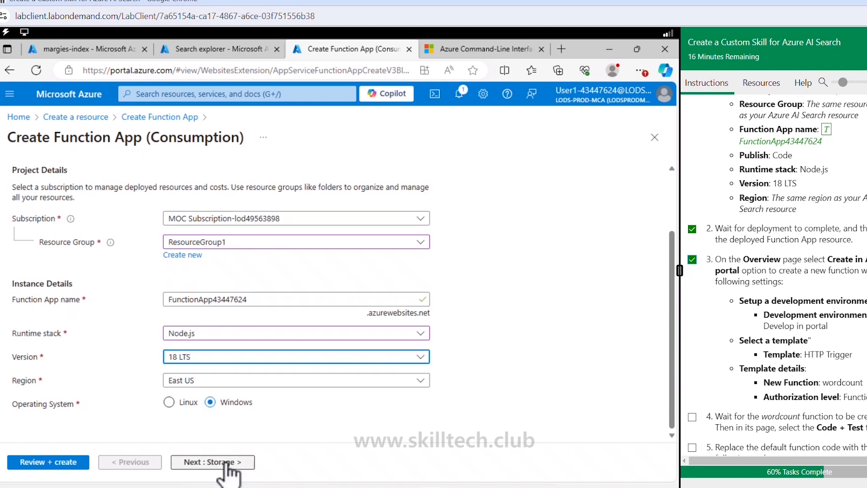
click(77, 464)
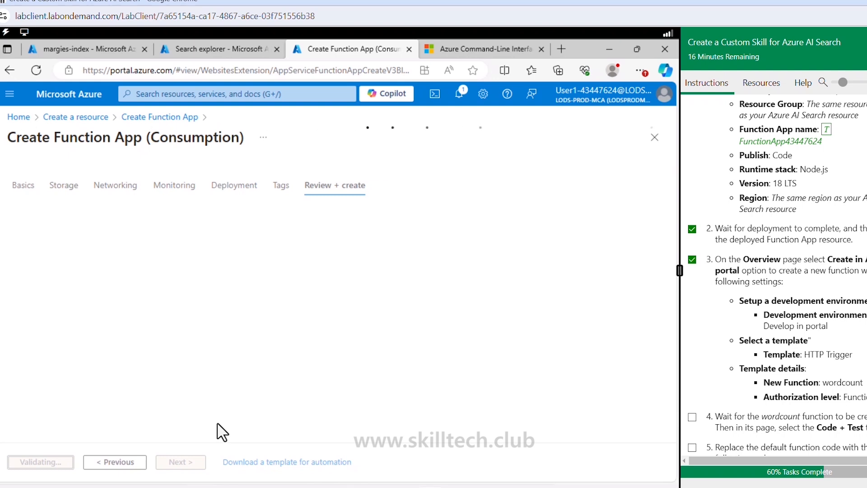
click(39, 460)
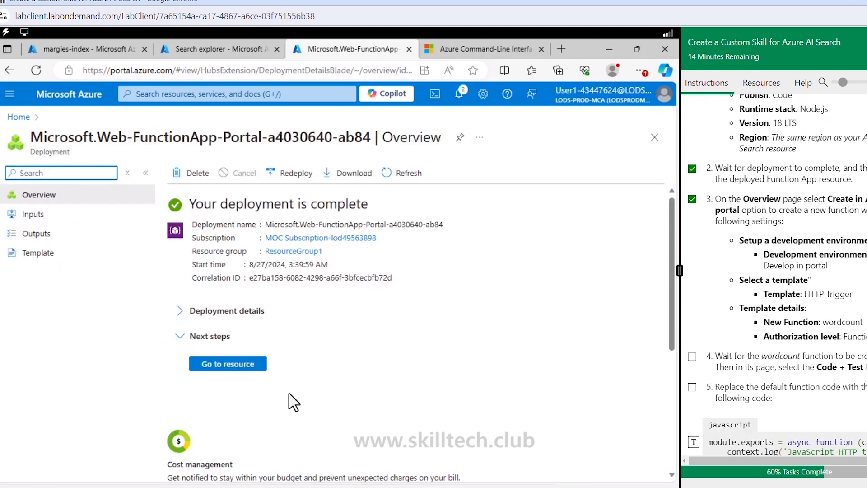
click(247, 366)
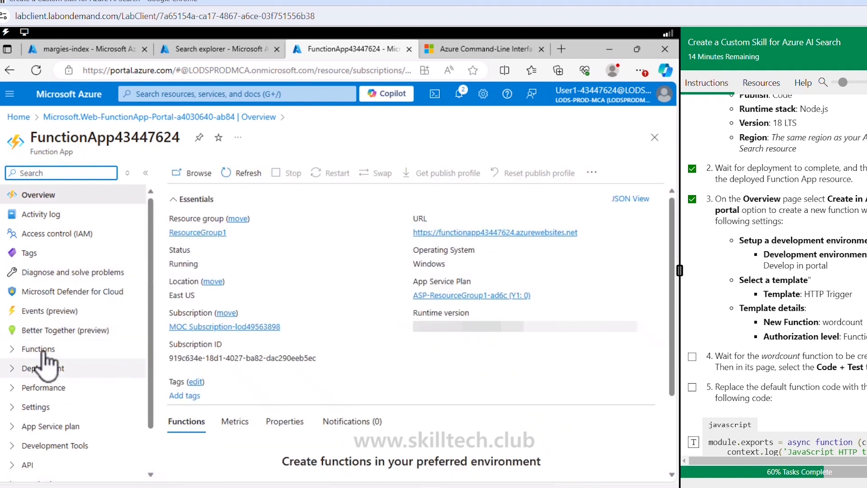
- From the Function App's overview, start creating a function with the Create in Azure portal option
click(40, 349)
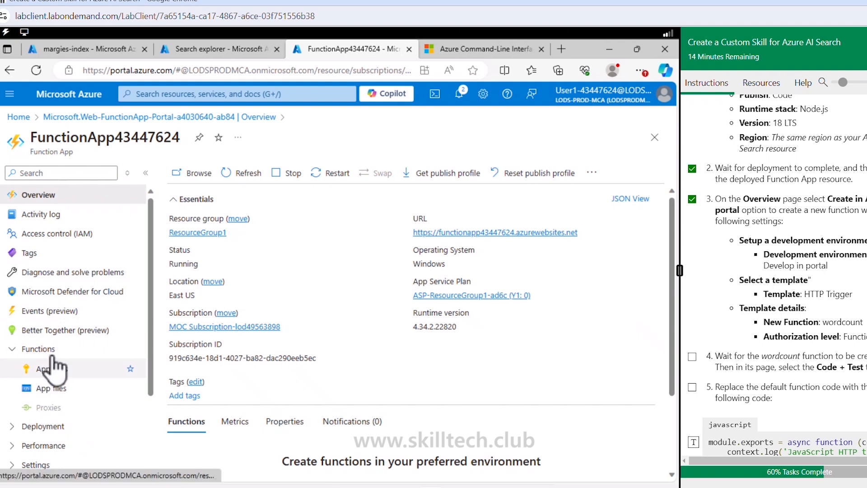
click(54, 351)
click(54, 351)
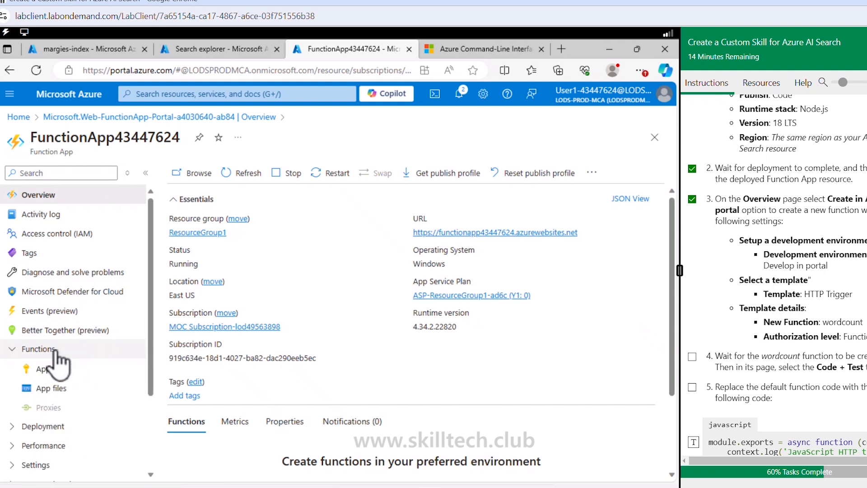
scroll(294, 384, down, 2)
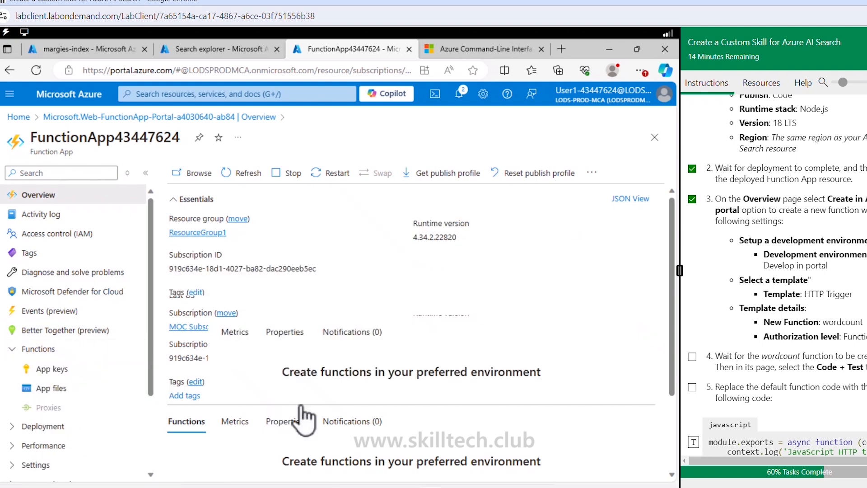
scroll(205, 361, down, 1)
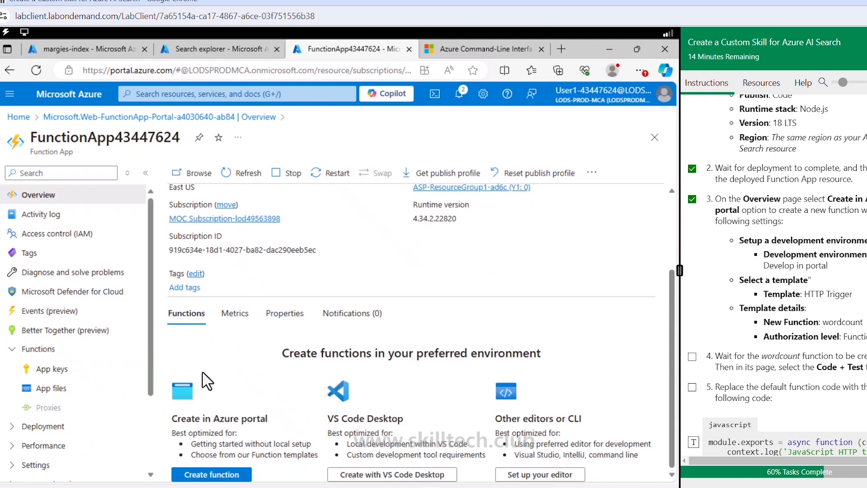
click(216, 478)
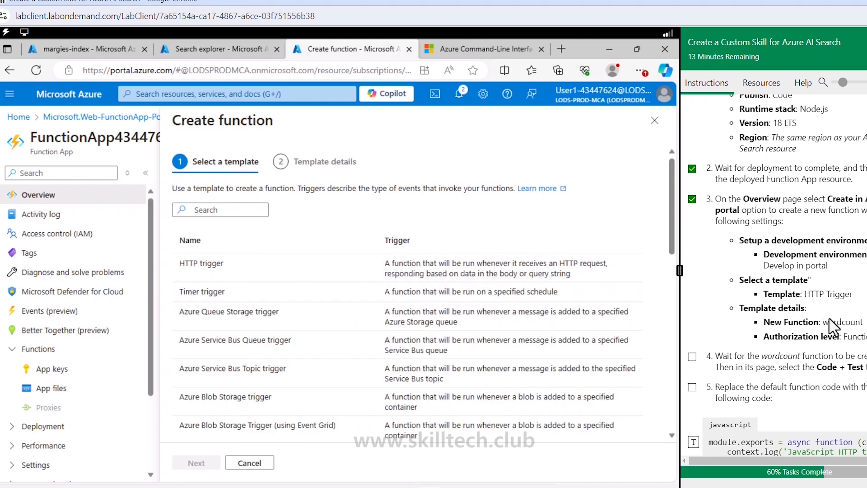
- Choose the HTTP trigger template for the new function and proceed to its template details
click(216, 265)
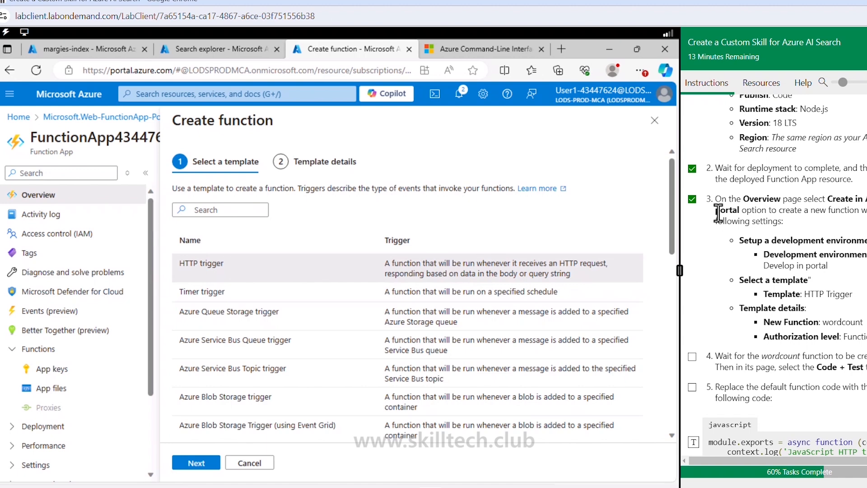
scroll(673, 431, down, 1)
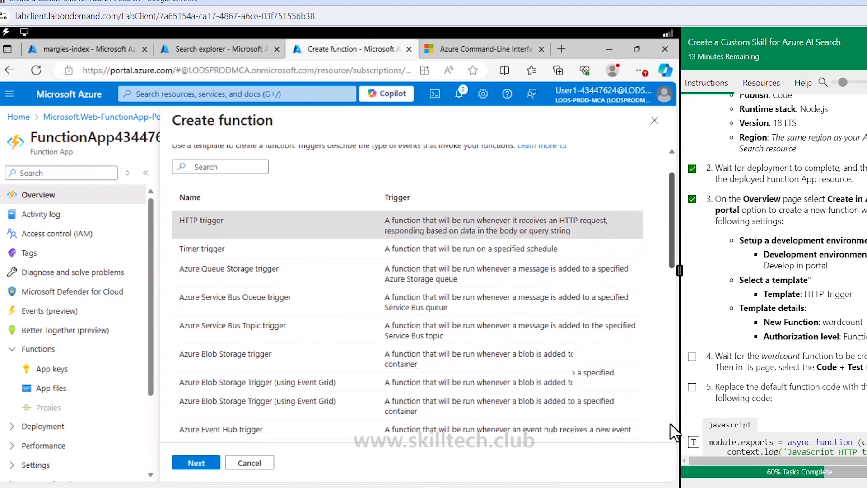
scroll(673, 431, down, 10)
scroll(151, 381, down, 3)
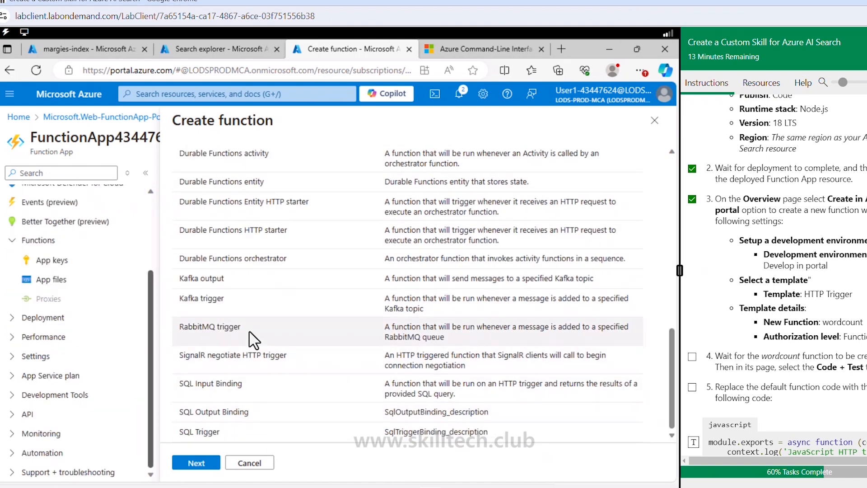
click(205, 457)
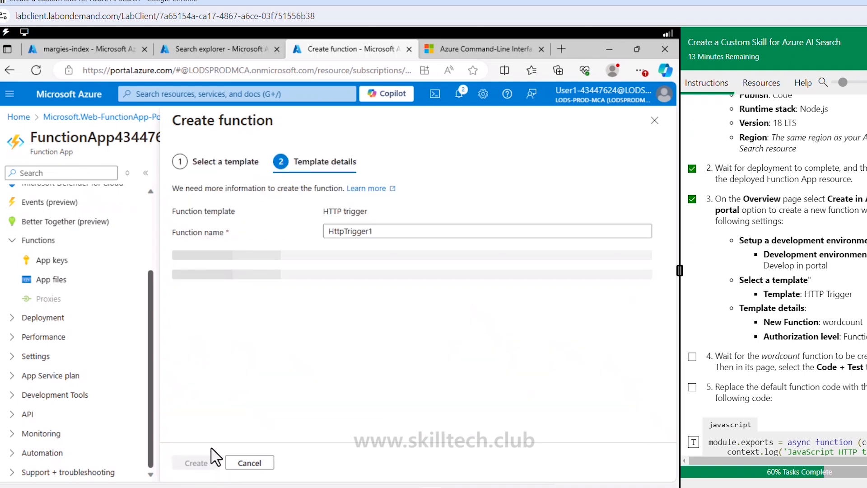
- Name the function wordcount, create it with Function authorization level, and mark lab step 4 as done
click(389, 231)
drag(389, 231, 325, 235)
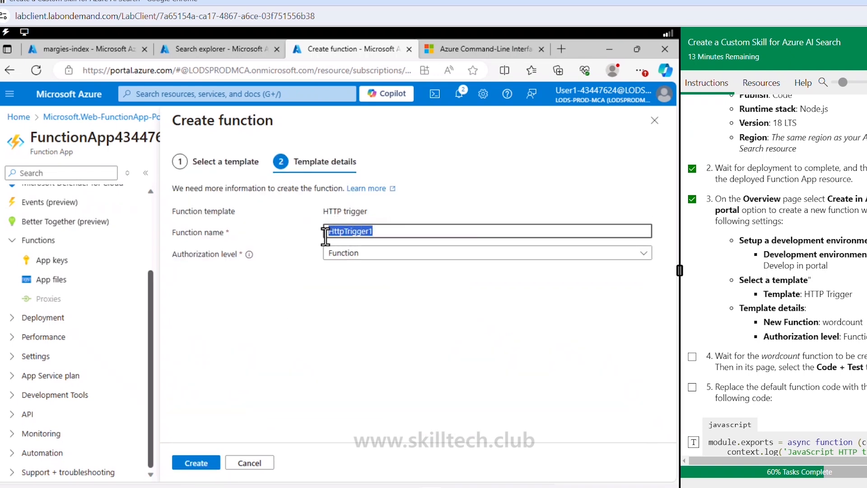
text(wordcount)
click(200, 467)
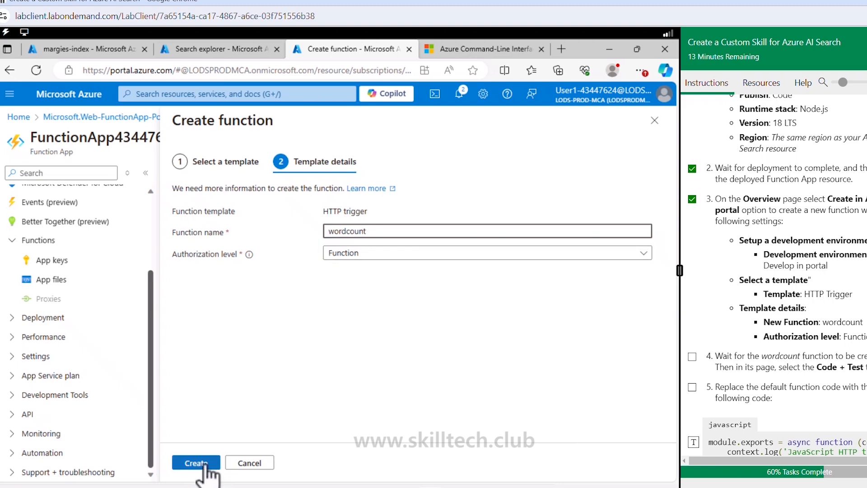
click(692, 356)
scroll(694, 361, down, 3)
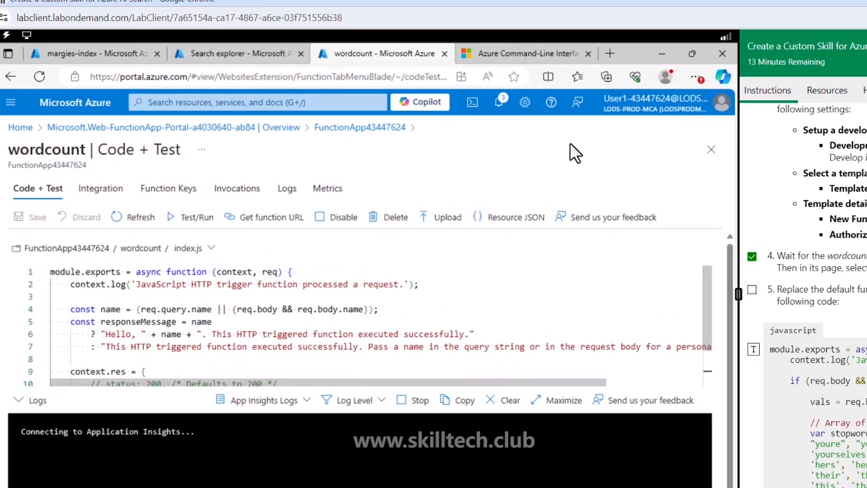
- Replace all default code in the wordcount function's index.js with the JavaScript code from lab step 5 and look it over
key(ctrl+minus)
key(ctrl+minus)
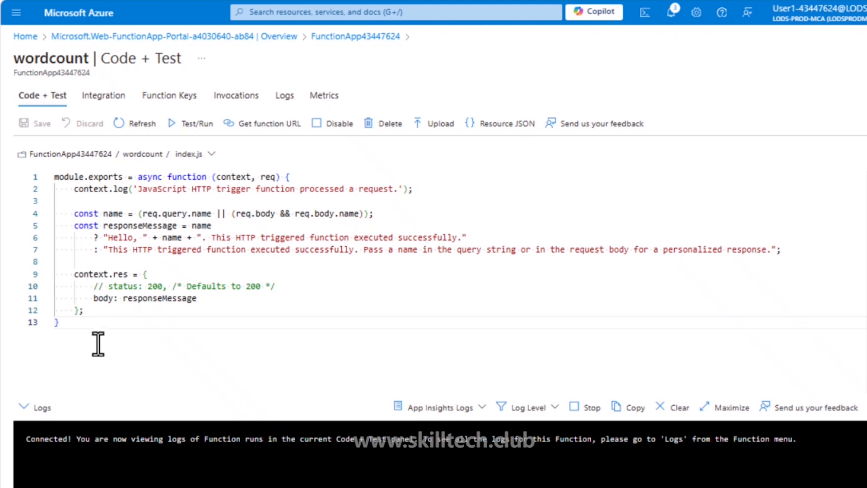
drag(58, 323, 45, 177)
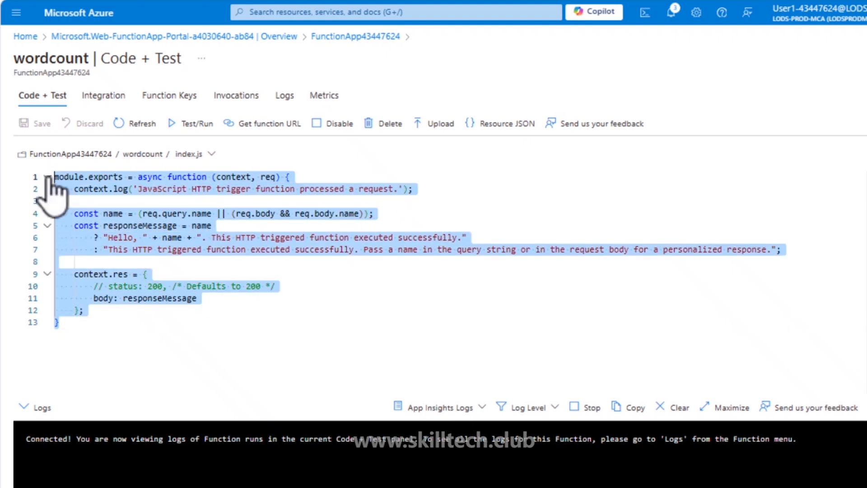
key(Delete)
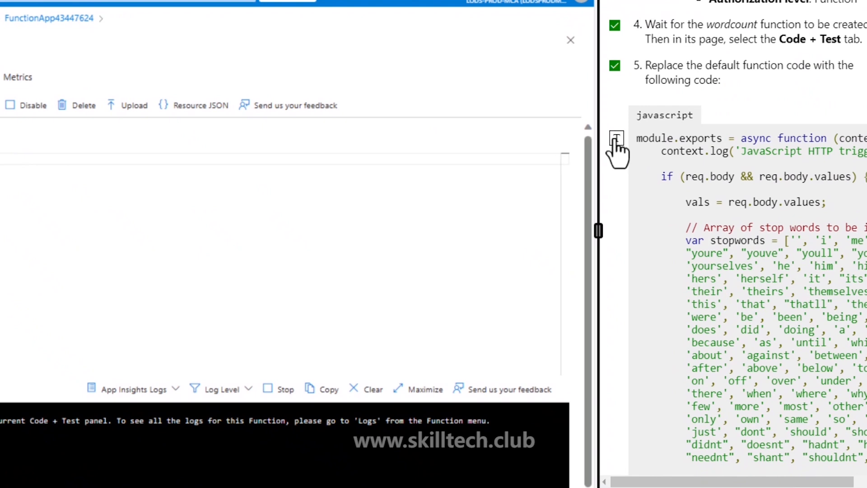
click(615, 140)
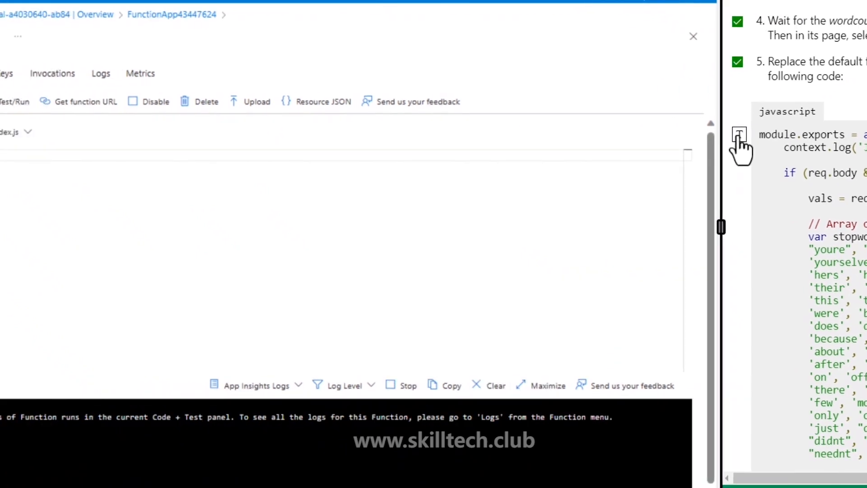
key(ctrl+v)
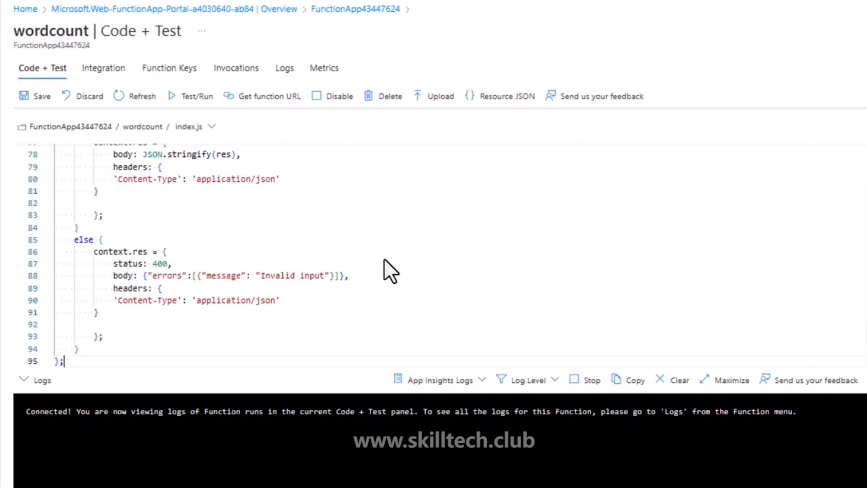
scroll(304, 259, up, 5)
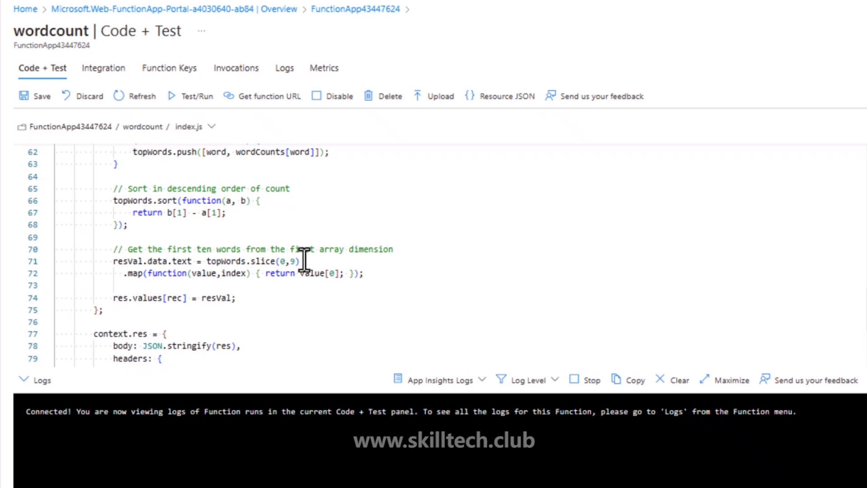
scroll(304, 259, up, 10)
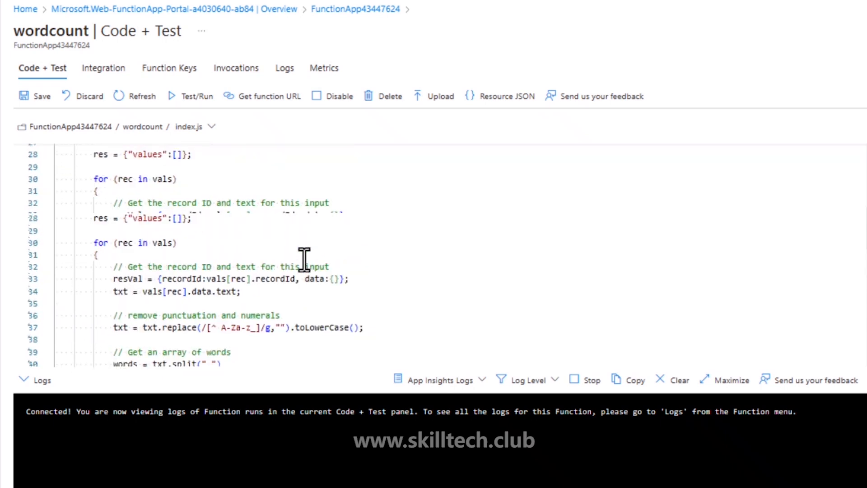
scroll(304, 258, up, 9)
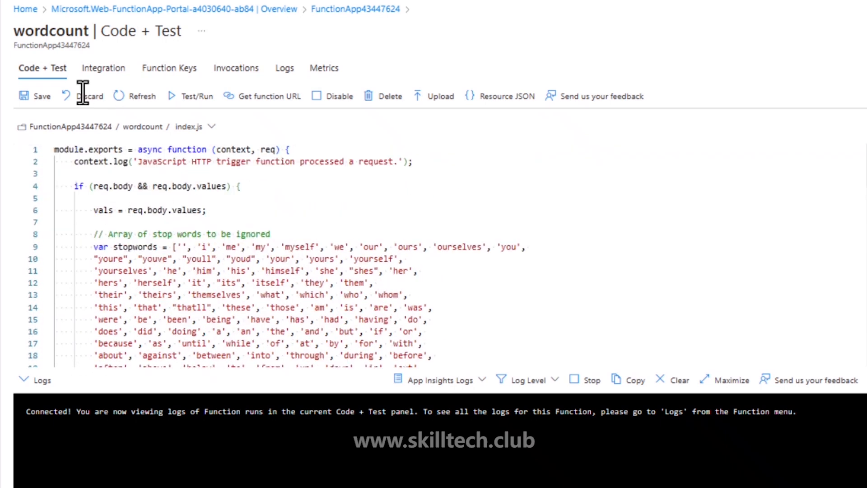
- Save the wordcount function and open its Test/Run pane, ticking off lab step 6
click(34, 96)
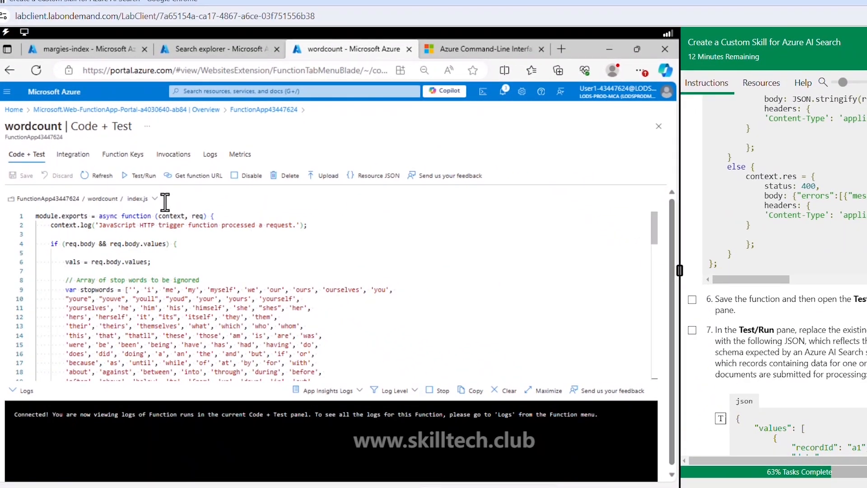
click(139, 175)
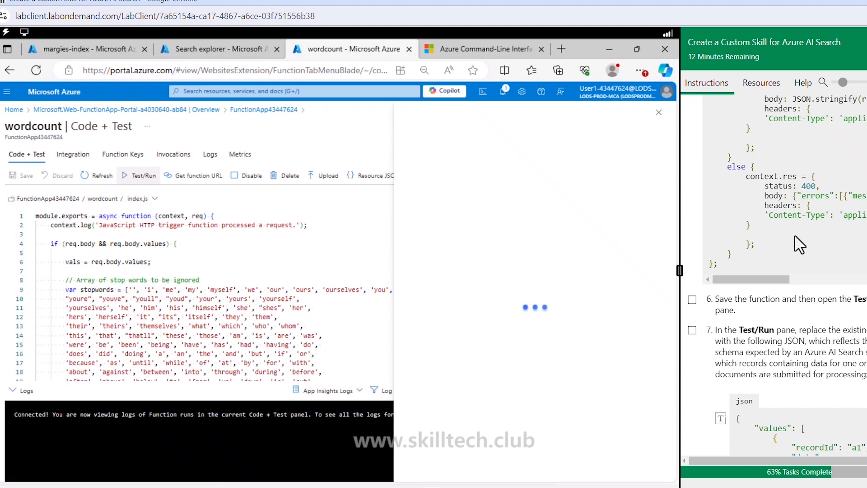
click(694, 300)
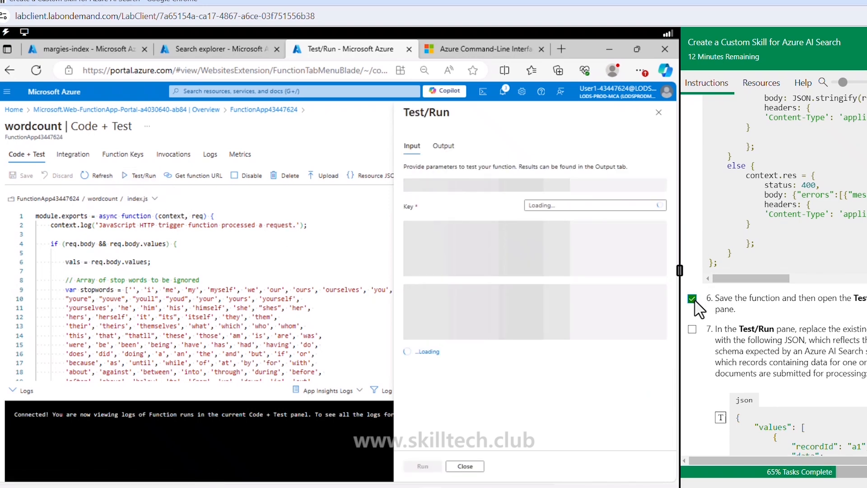
scroll(699, 307, down, 3)
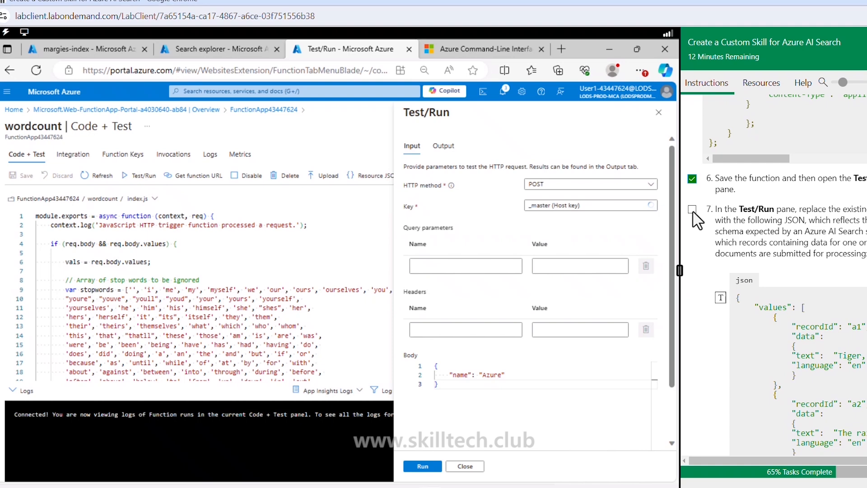
- Replace the default request body of the wordcount test with the sample JSON records from lab step 7
click(453, 393)
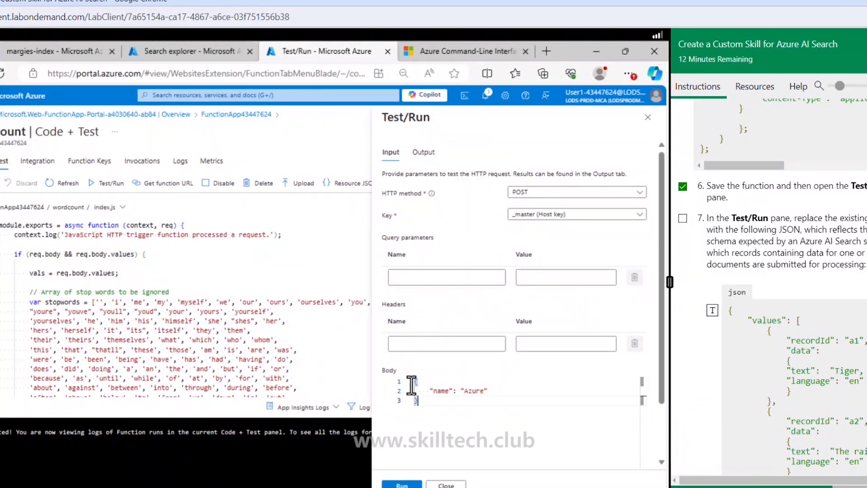
key(ctrl+a)
key(BackSpace)
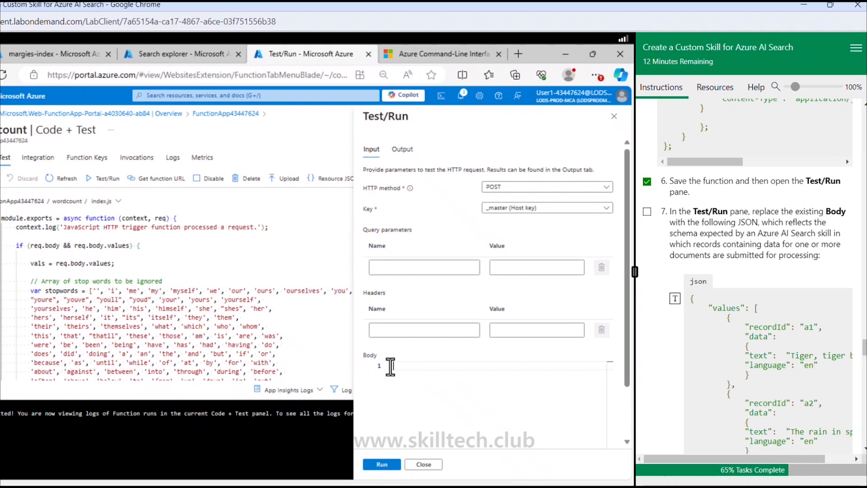
click(675, 298)
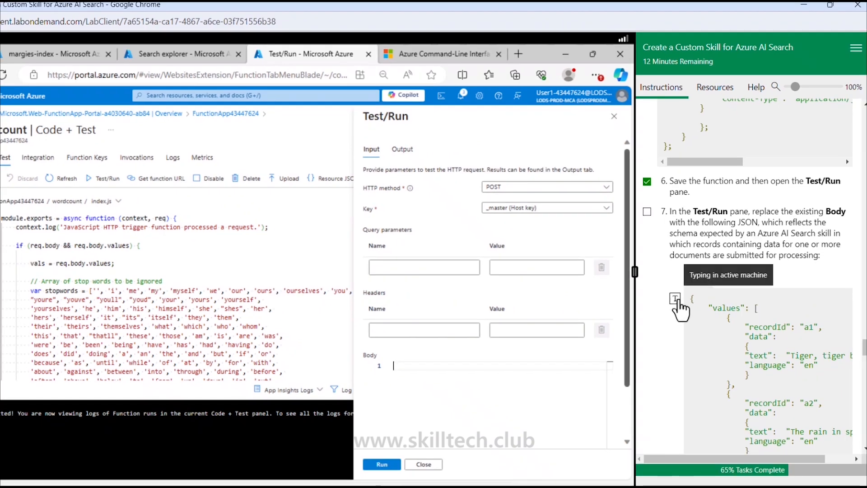
- Run the wordcount test with the sample records, marking lab step 7 done, and compare the HTTP response with the expected JSON in step 8
click(647, 211)
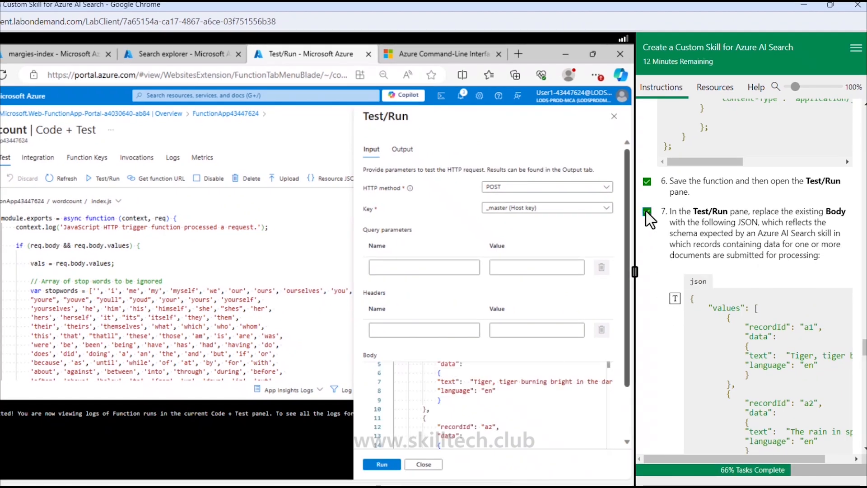
scroll(763, 352, down, 5)
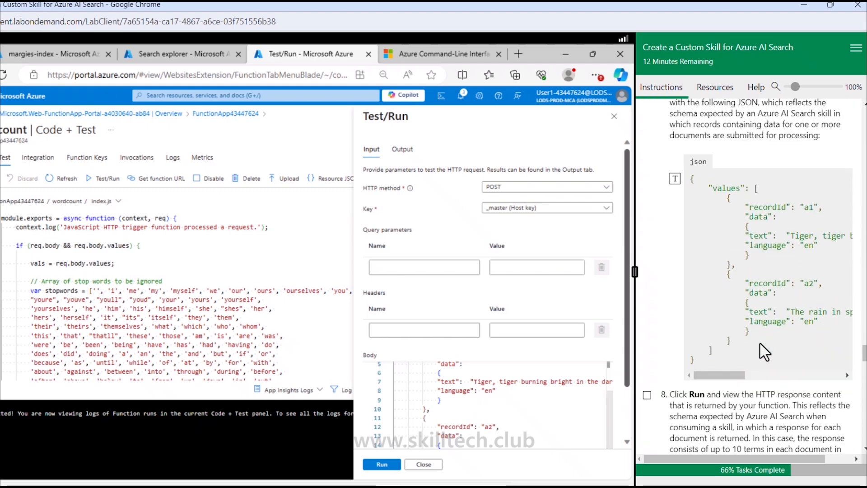
click(384, 464)
scroll(702, 316, down, 5)
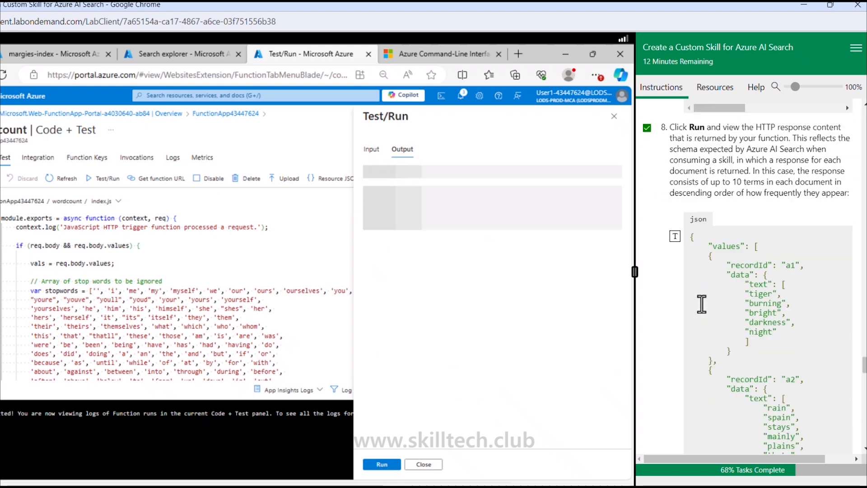
scroll(702, 303, up, 3)
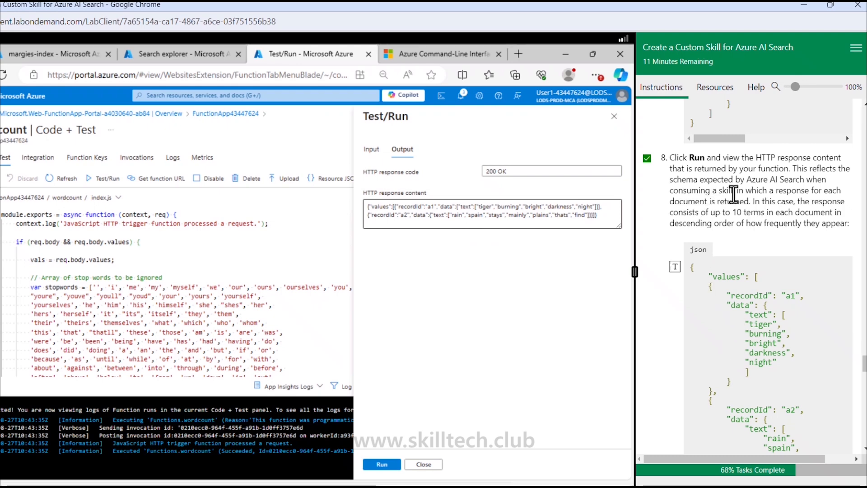
scroll(734, 194, up, 4)
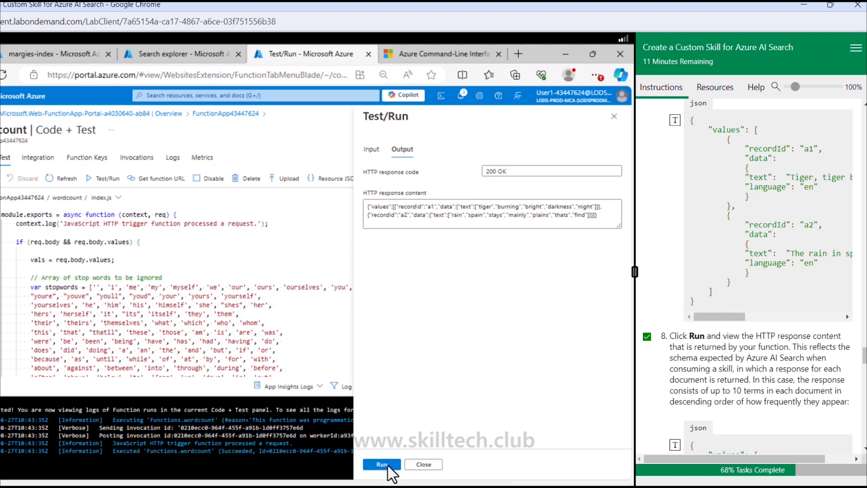
scroll(711, 354, down, 6)
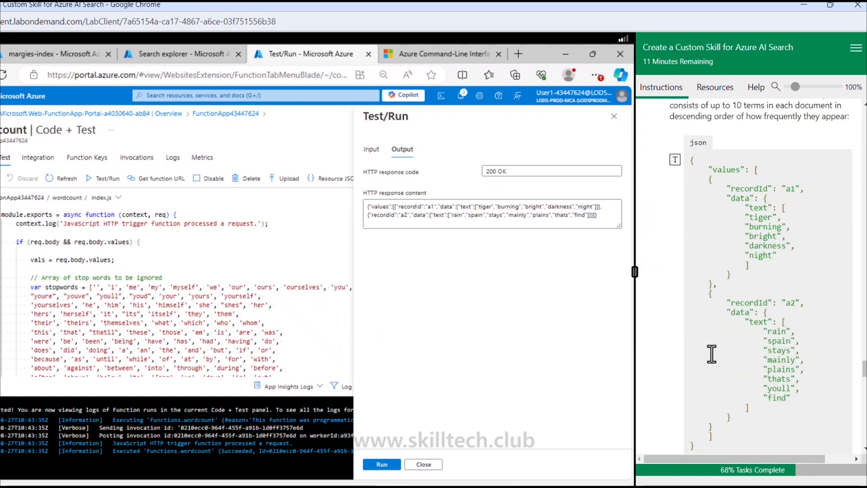
scroll(711, 353, down, 8)
scroll(672, 243, up, 3)
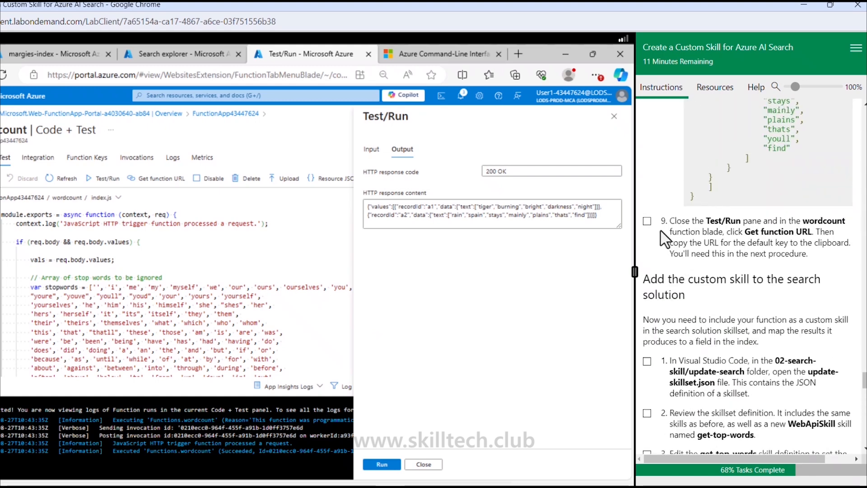
- Mark lab step 9 as done, close the Test/Run pane, and copy the wordcount function URL for the _master host key
click(647, 221)
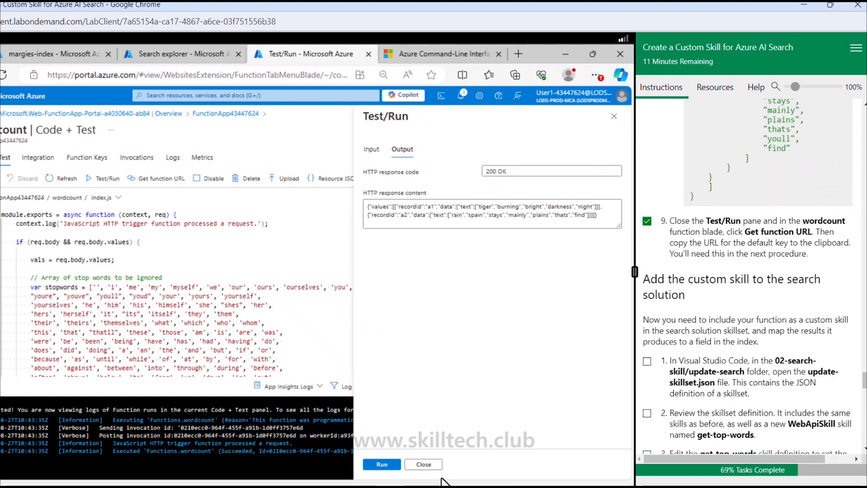
click(424, 465)
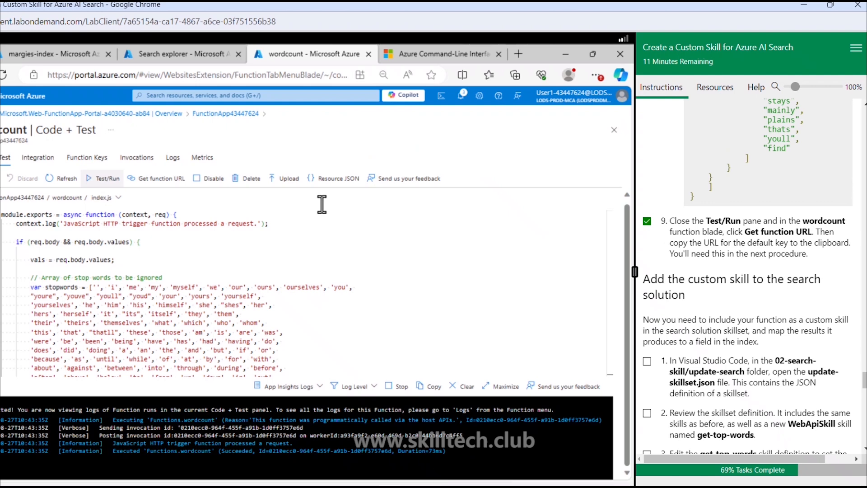
click(171, 192)
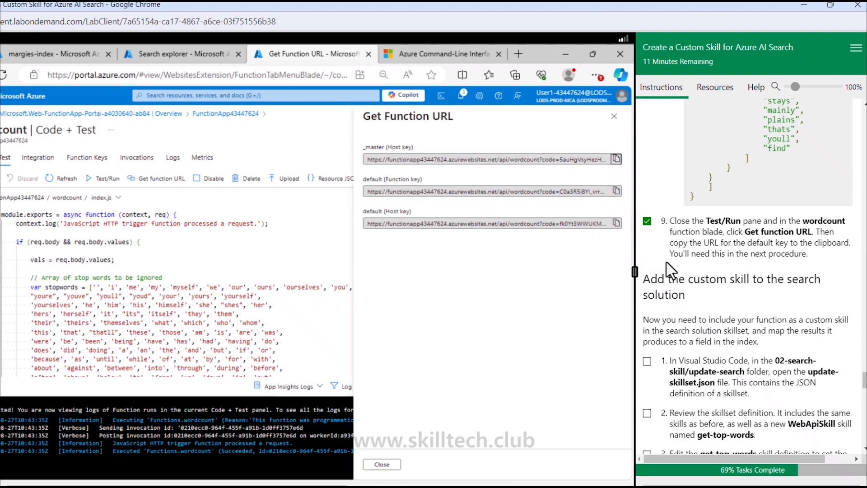
- Mark step 1 of adding the custom skill to the search solution as done and extend the lab time, dismissing the expiry notice
scroll(670, 271, down, 3)
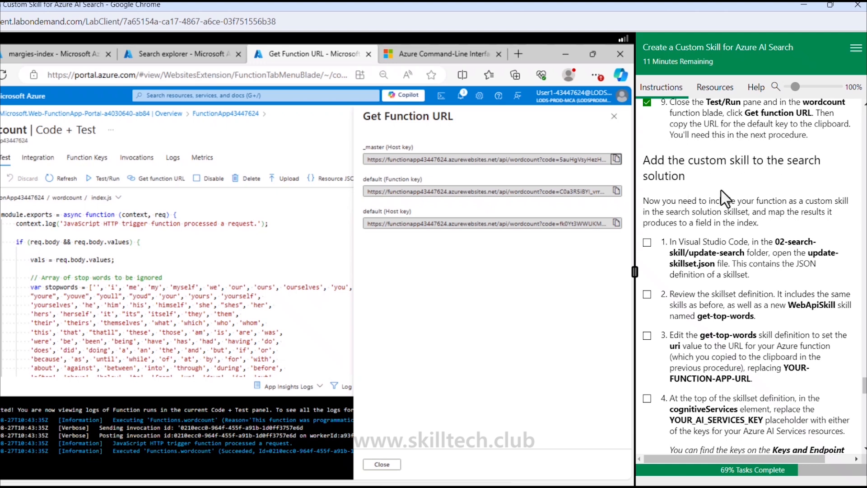
click(647, 242)
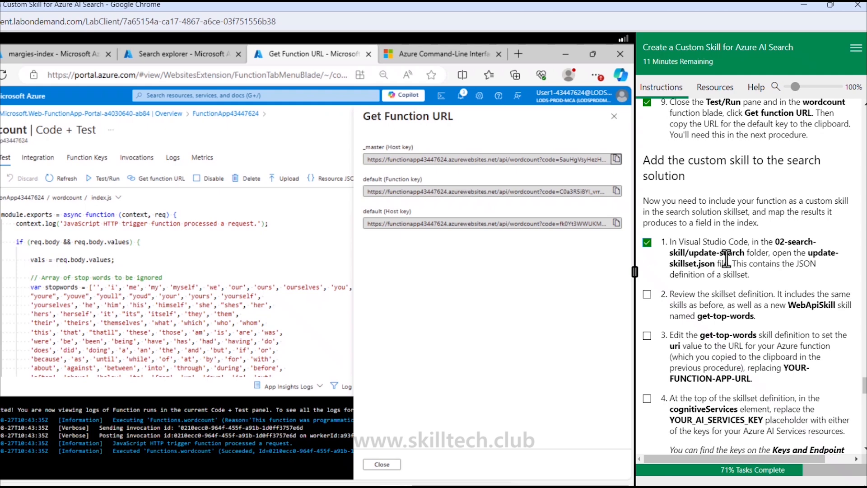
scroll(770, 259, down, 2)
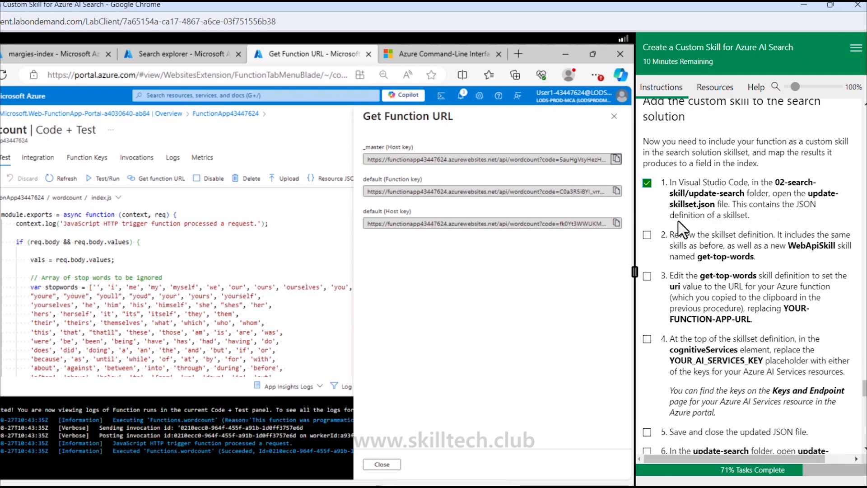
click(707, 437)
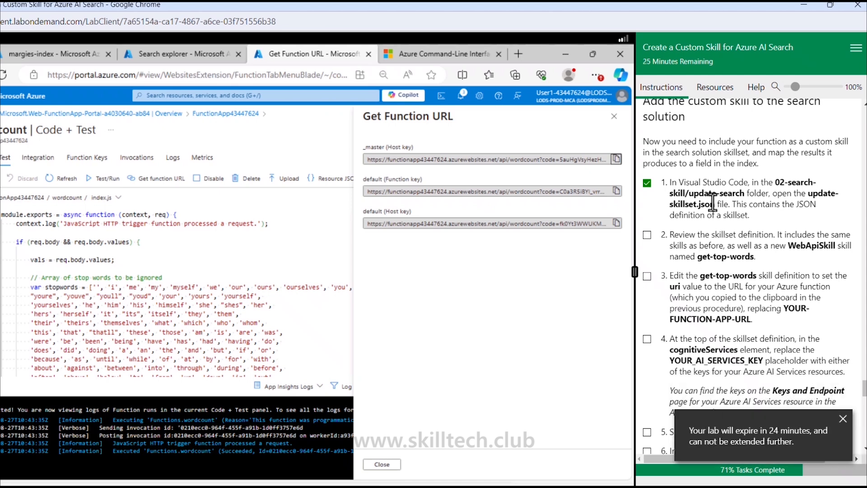
click(843, 418)
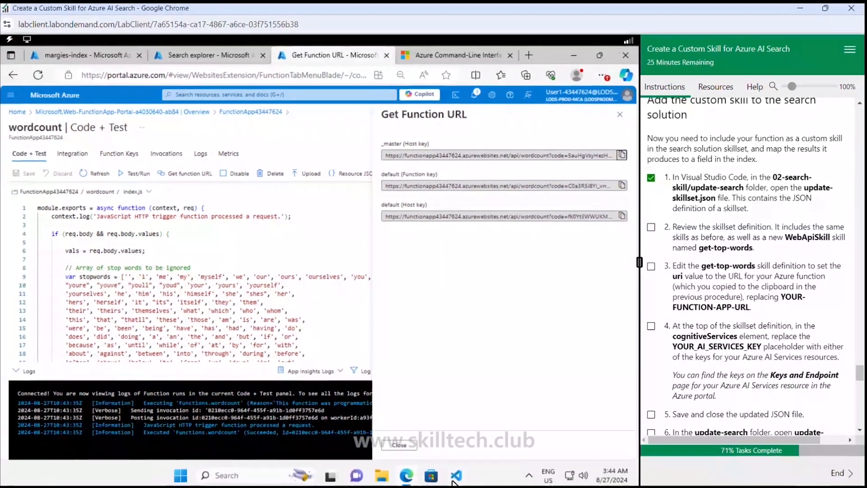
- Switch to Visual Studio Code, open update-skillset.json from 02-search-skill/update-search, and mark lab steps 2 and 3 as done
click(452, 482)
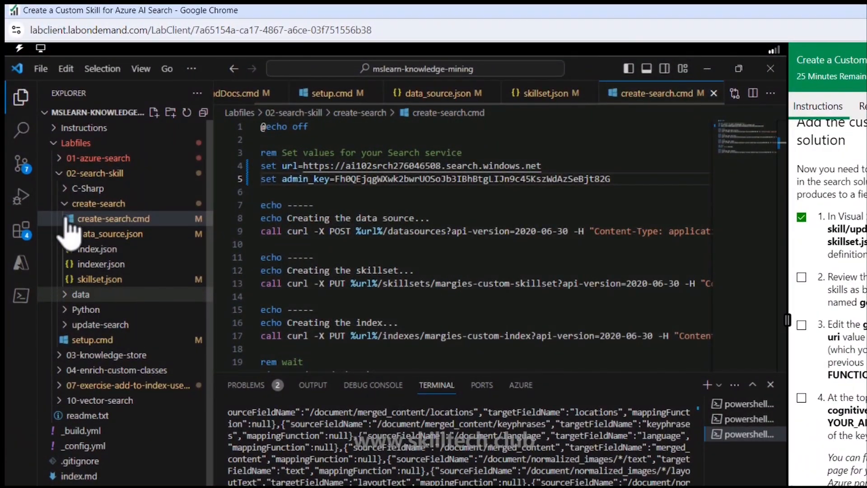
click(64, 204)
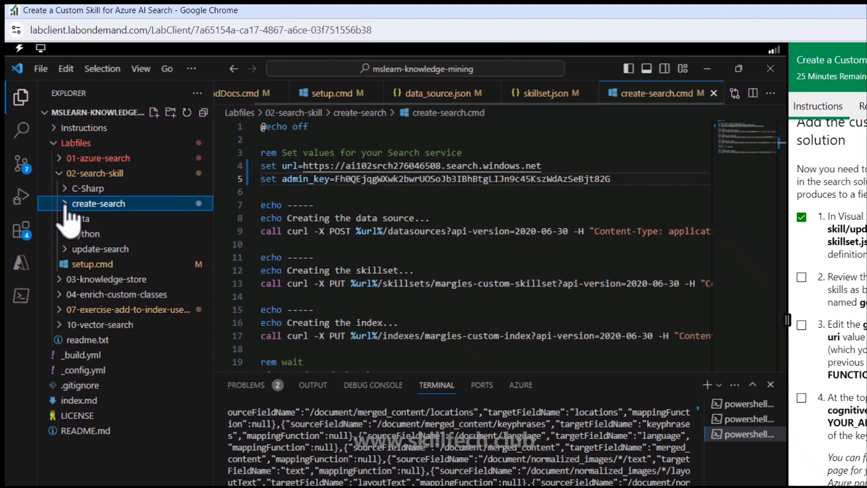
click(66, 249)
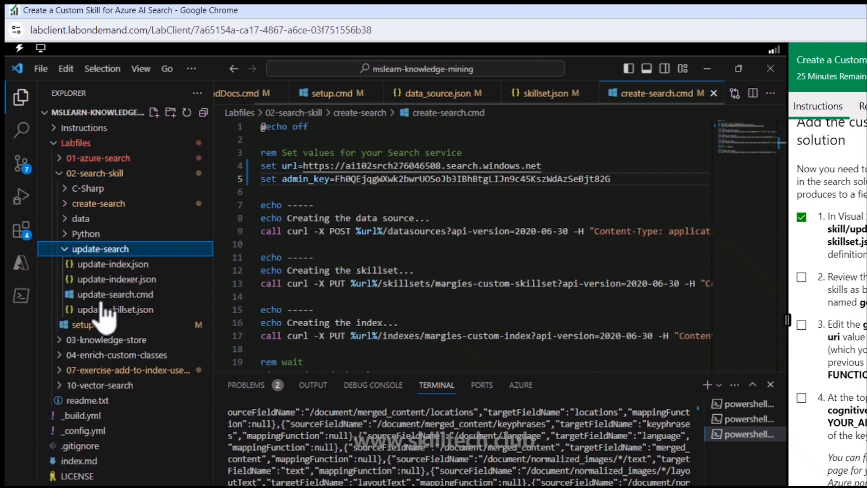
click(129, 311)
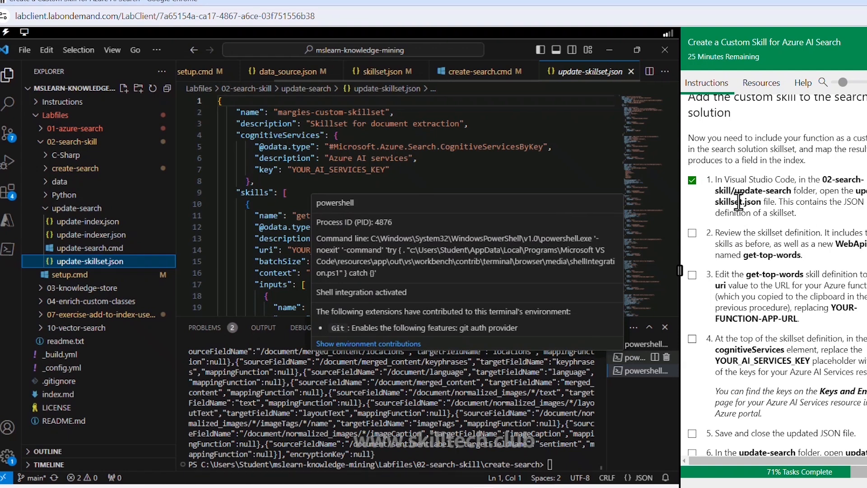
click(692, 233)
click(693, 276)
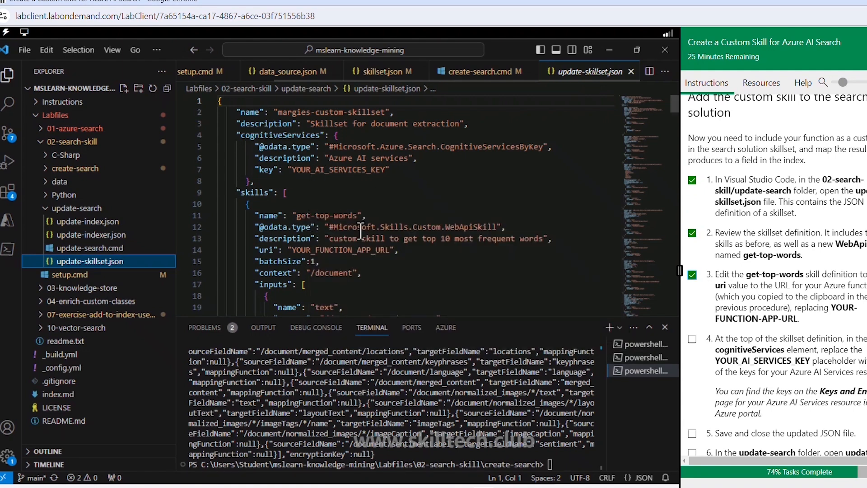
- Replace the YOUR_FUNCTION_APP_URL placeholder in the get-top-words skill's uri with the copied function URL, including its host key
drag(291, 250, 371, 254)
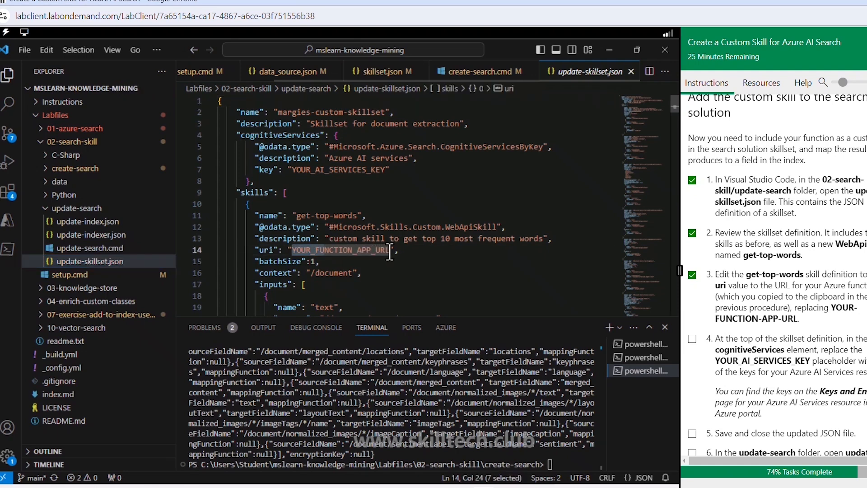
click(390, 251)
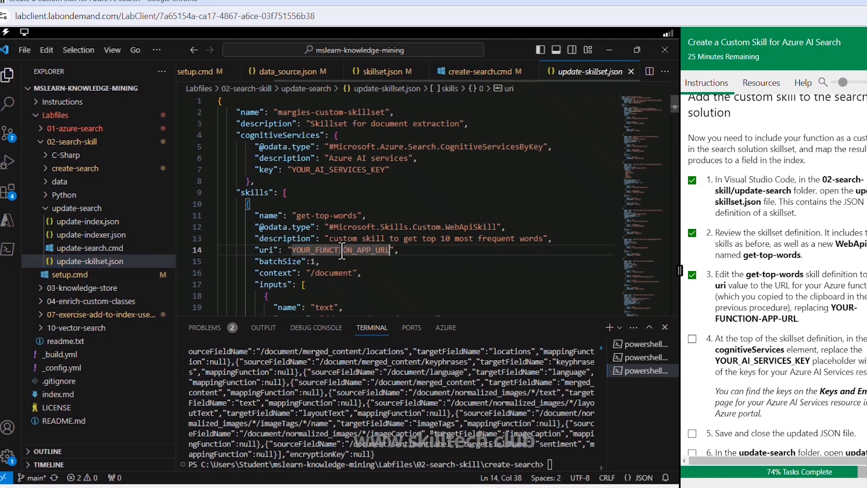
drag(342, 252, 294, 253)
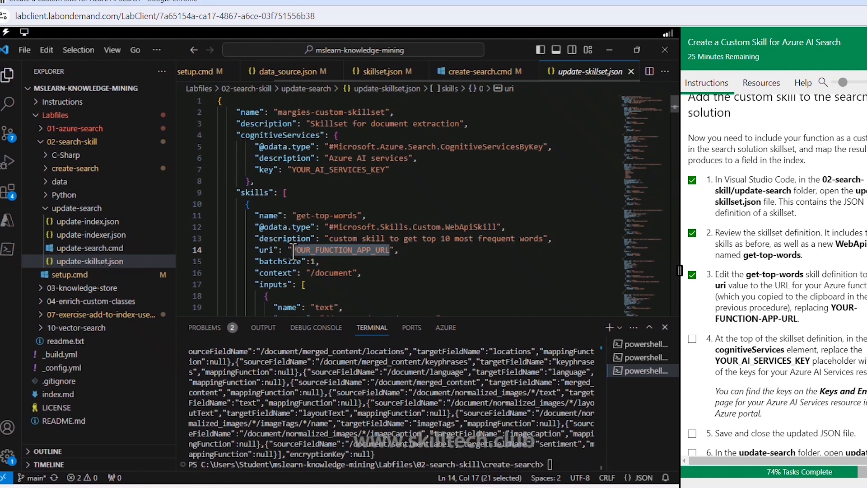
key(ctrl+v)
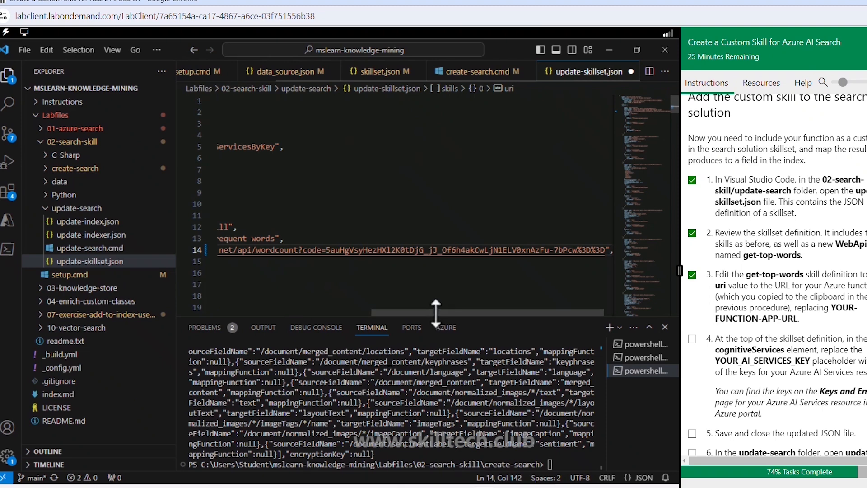
drag(361, 312, 234, 316)
click(234, 315)
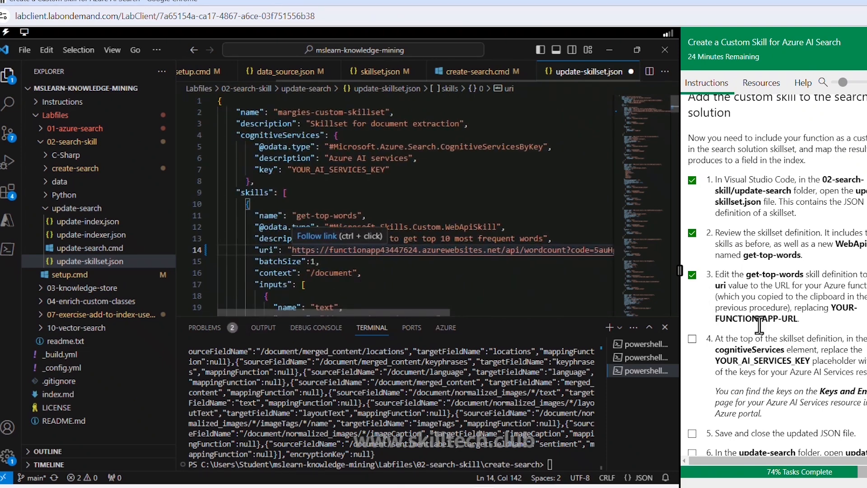
scroll(762, 298, down, 2)
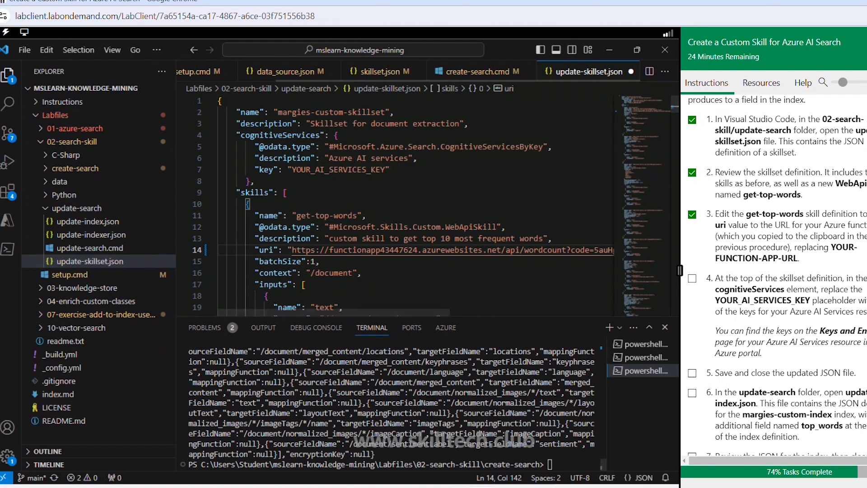
- Switch to the Azure portal in the browser and copy KEY 1 of the Azure AI services multi-service account in ResourceGroup1
click(430, 487)
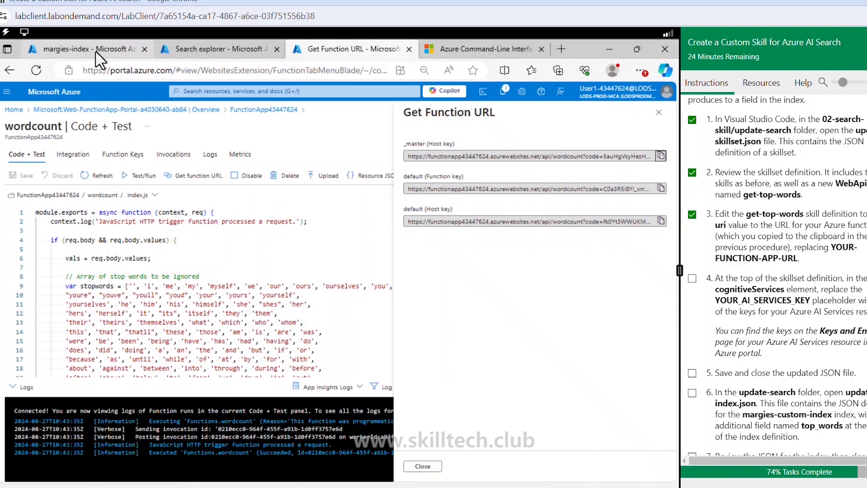
click(97, 57)
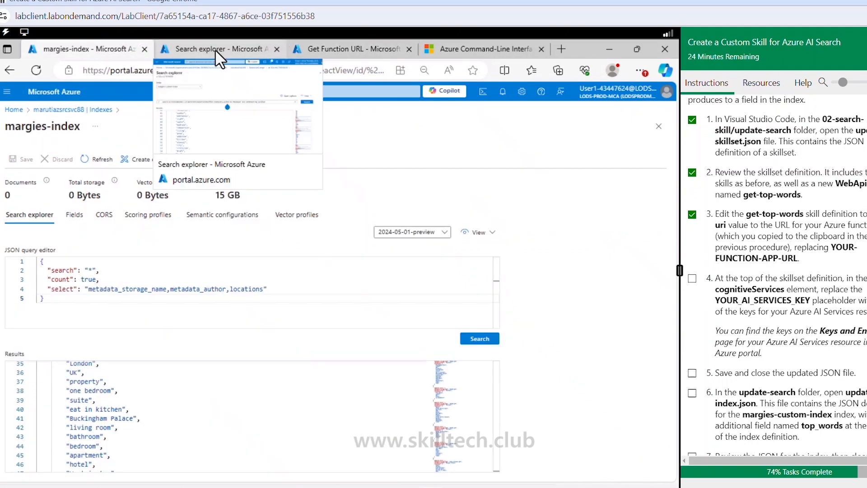
click(215, 50)
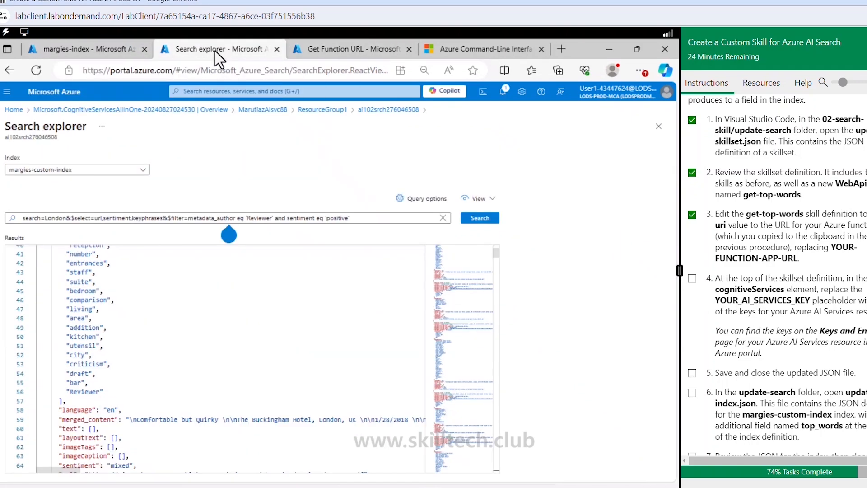
click(328, 111)
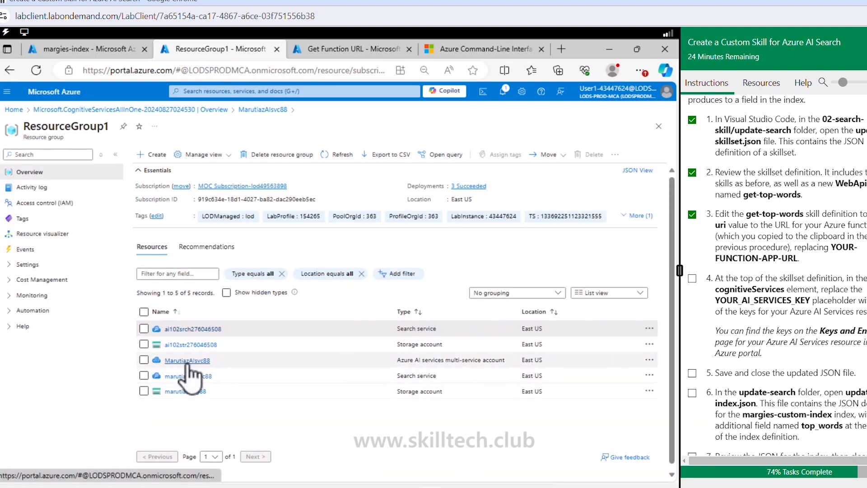
click(187, 361)
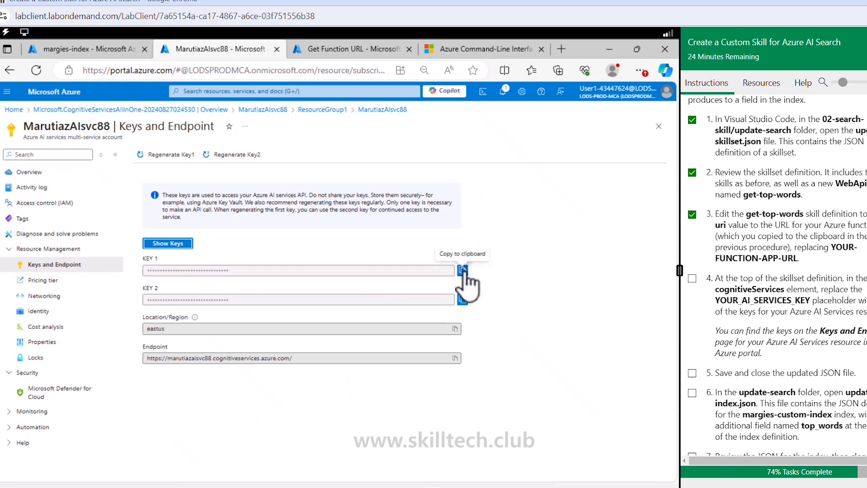
click(463, 271)
- Back in Visual Studio Code, paste the API key over YOUR_AI_SERVICES_KEY in update-skillset.json, save the file, and mark lab steps 4 and 5 done
key(alt+Tab)
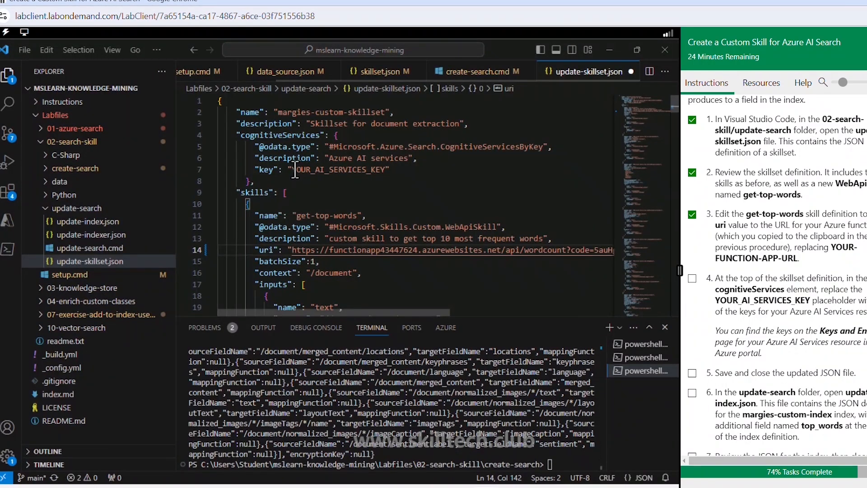
drag(291, 169, 387, 171)
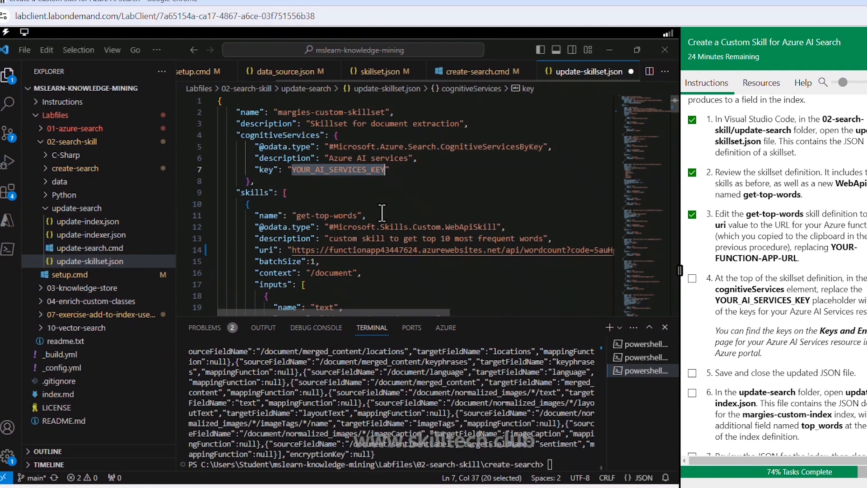
key(ctrl+v)
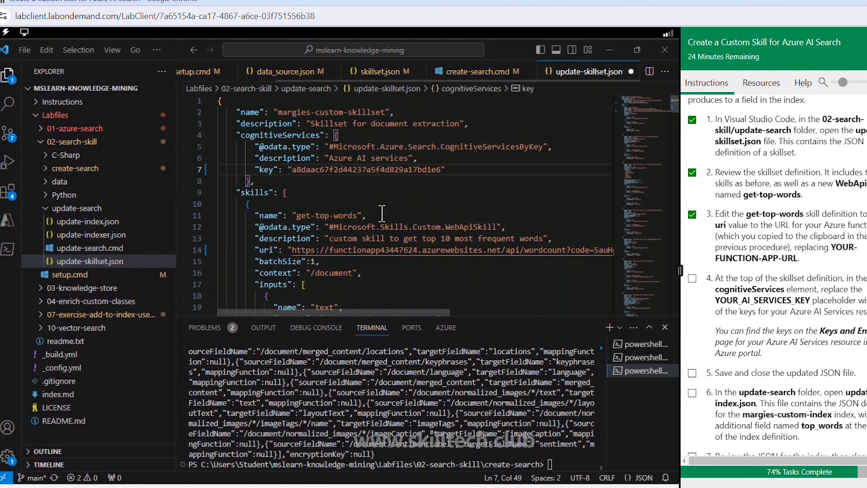
click(406, 194)
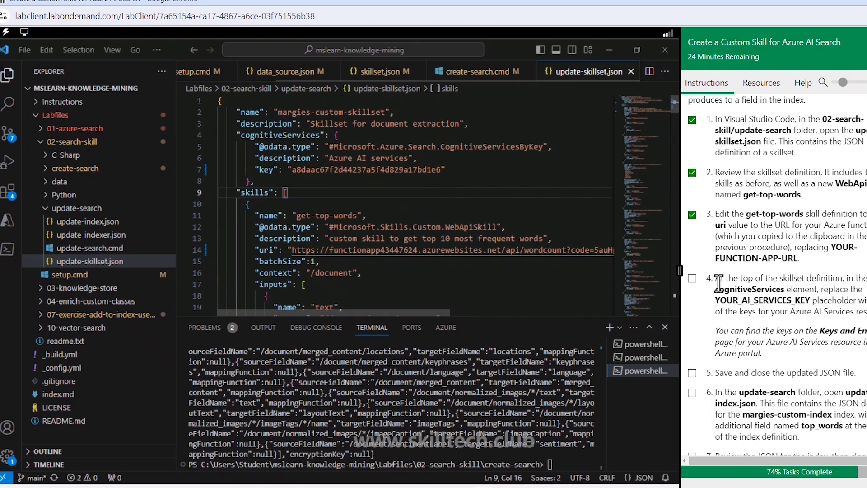
click(692, 278)
click(692, 373)
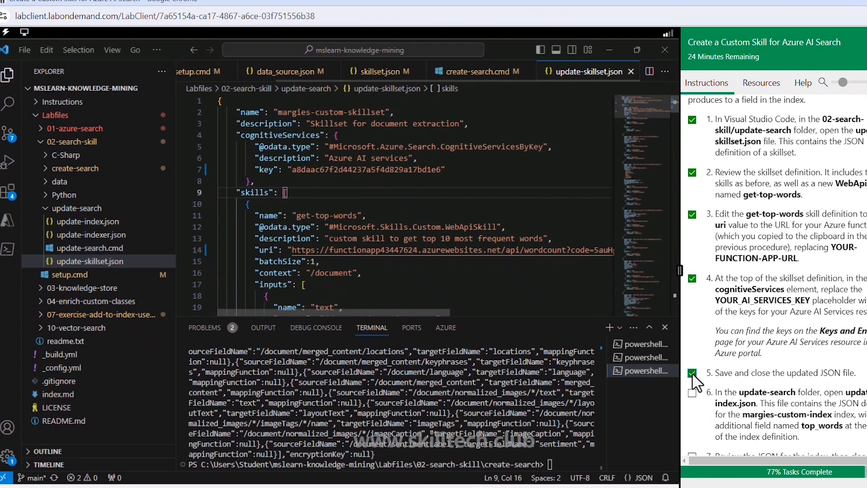
scroll(698, 374, down, 4)
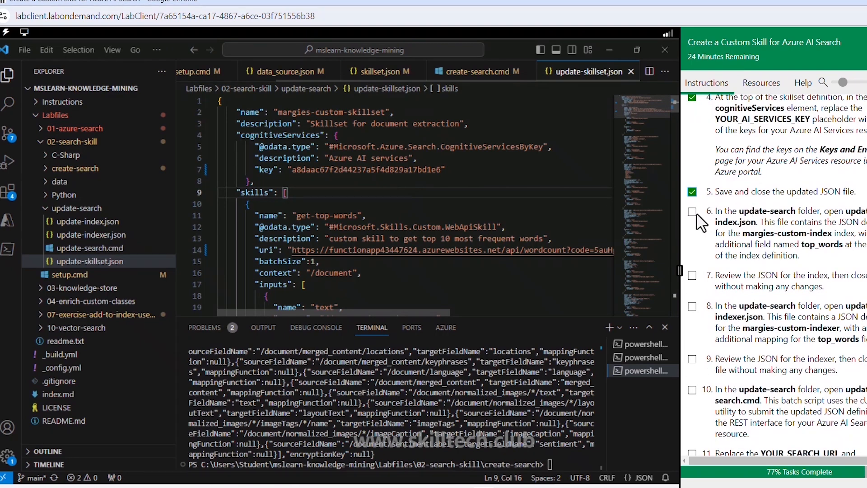
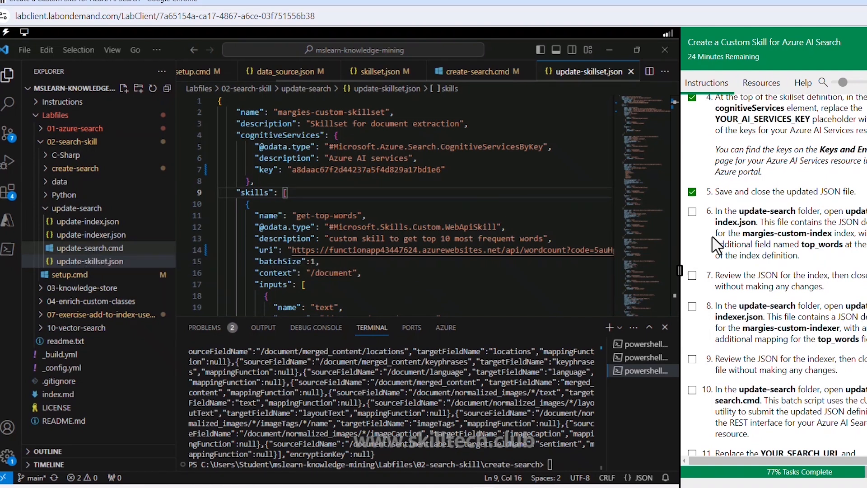
- Open update-index.json from the update-search folder and review the index fields down to the top_words definition at the end
click(96, 224)
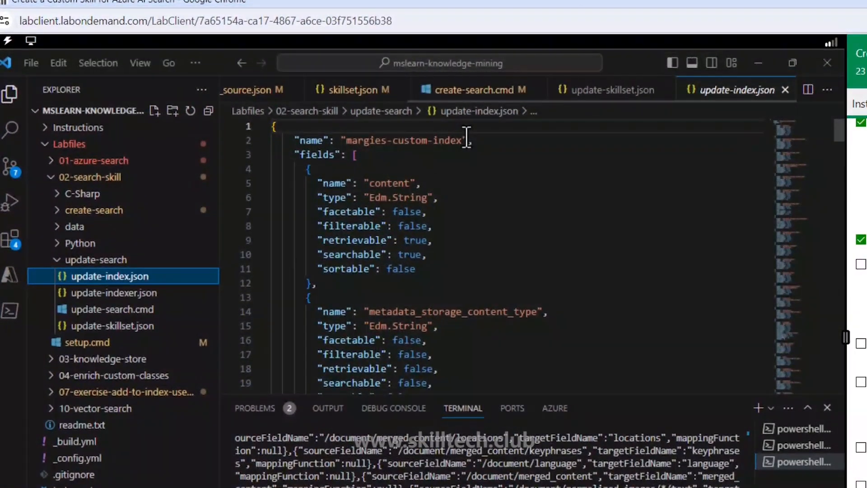
scroll(392, 289, down, 5)
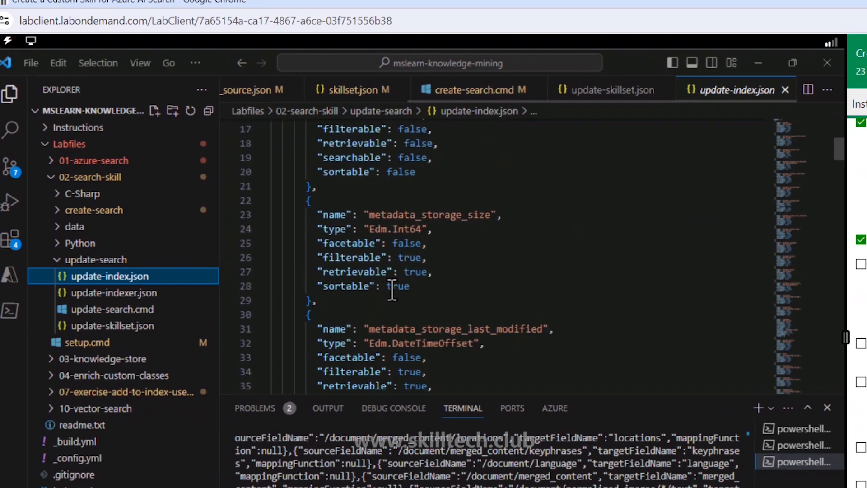
scroll(392, 289, down, 20)
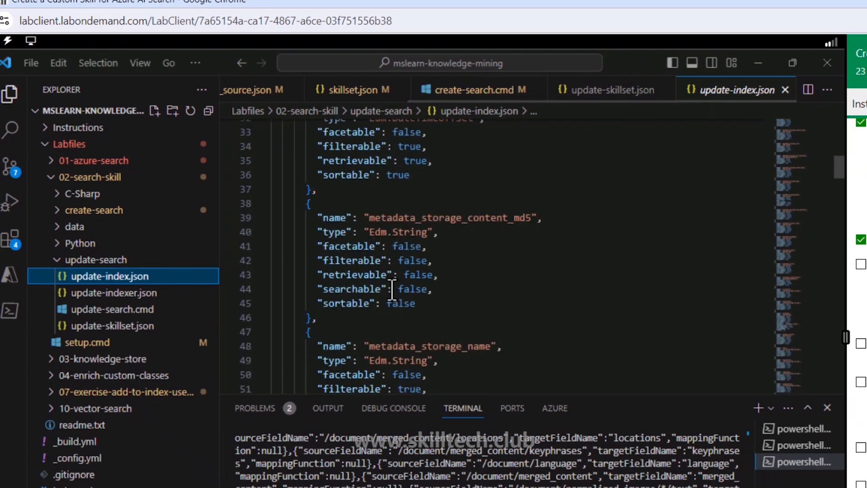
scroll(392, 289, down, 18)
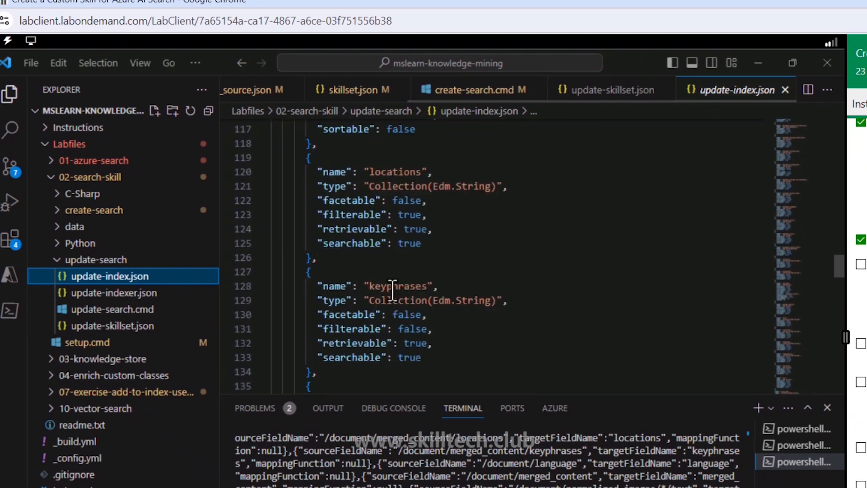
scroll(393, 290, down, 9)
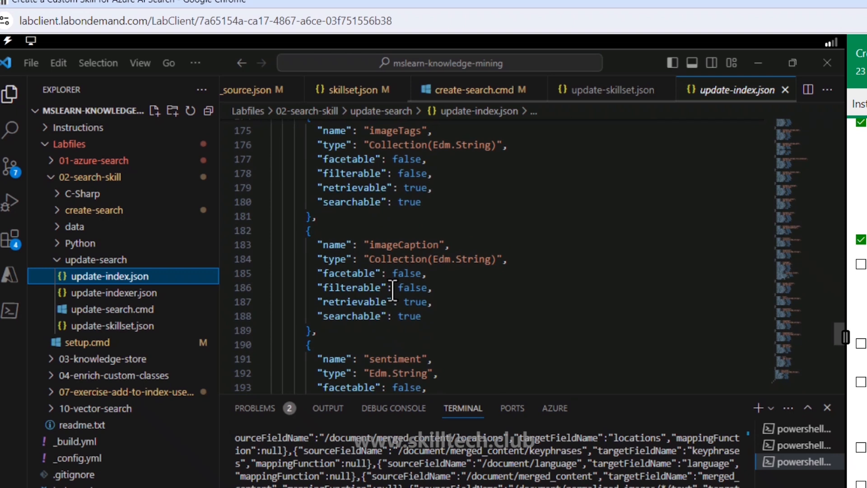
scroll(393, 290, down, 10)
scroll(392, 290, up, 2)
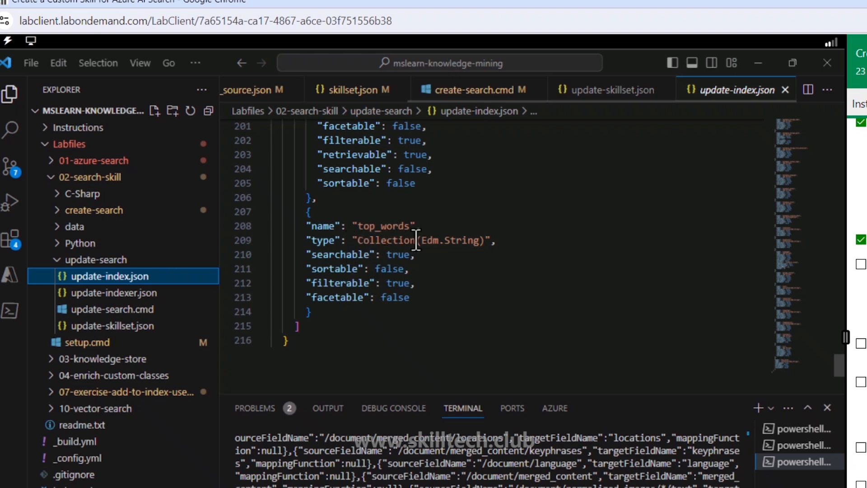
scroll(447, 245, up, 4)
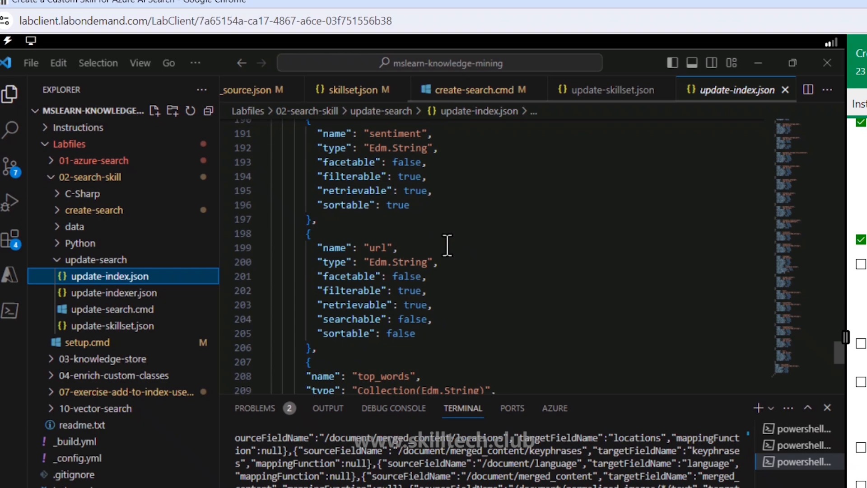
scroll(447, 247, down, 4)
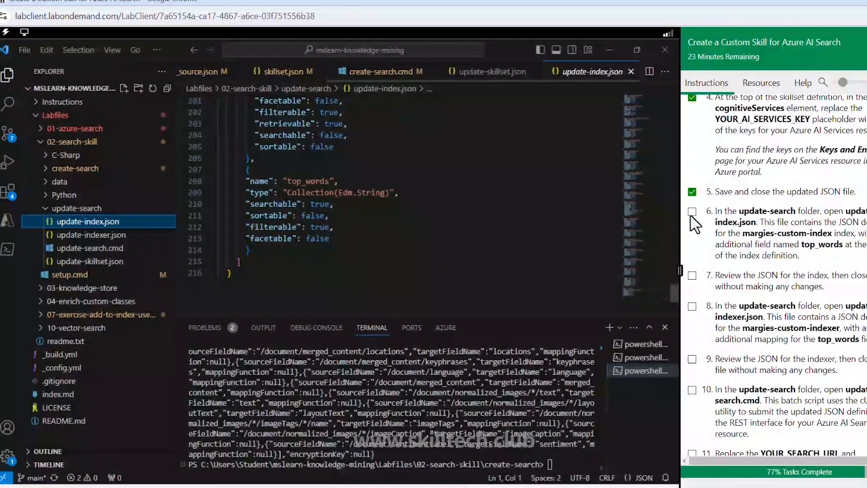
- Mark lab steps 6 to 10 as done and open update-search.cmd from the update-search folder
click(692, 212)
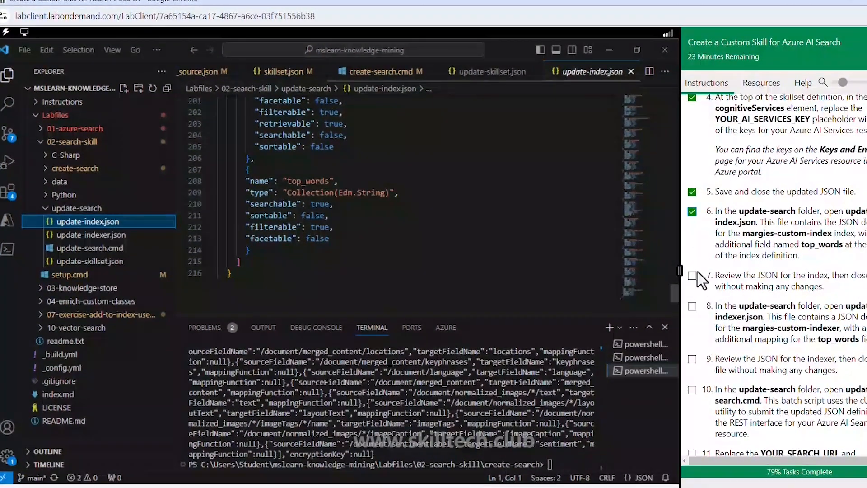
click(692, 276)
scroll(699, 312, down, 2)
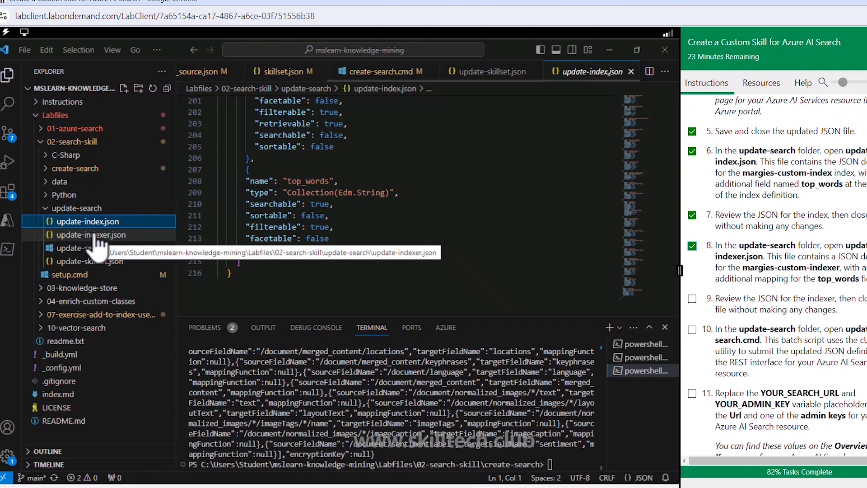
click(692, 299)
scroll(695, 302, down, 1)
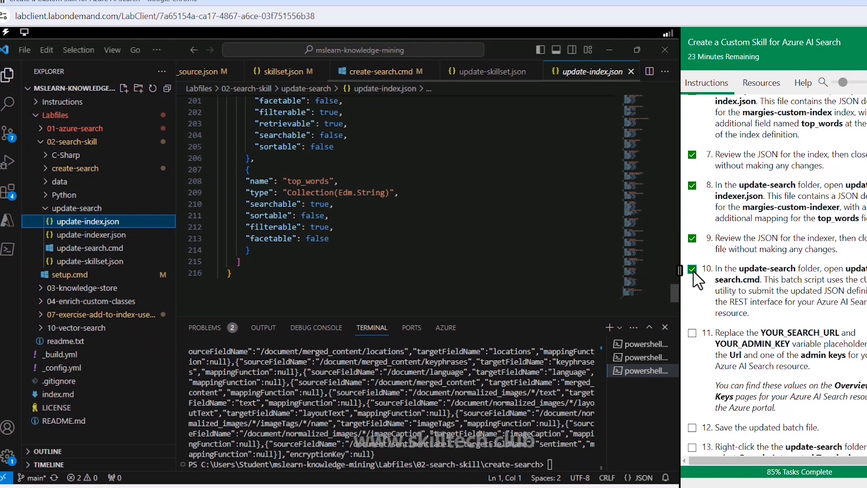
click(101, 250)
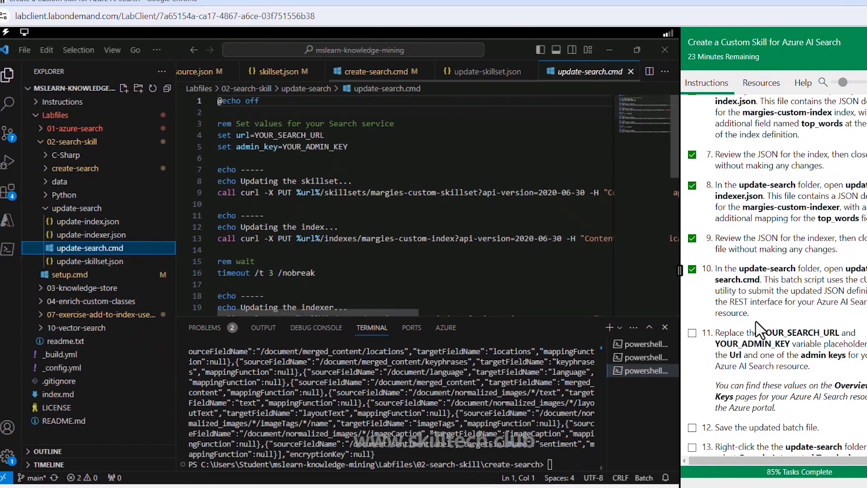
scroll(756, 322, down, 2)
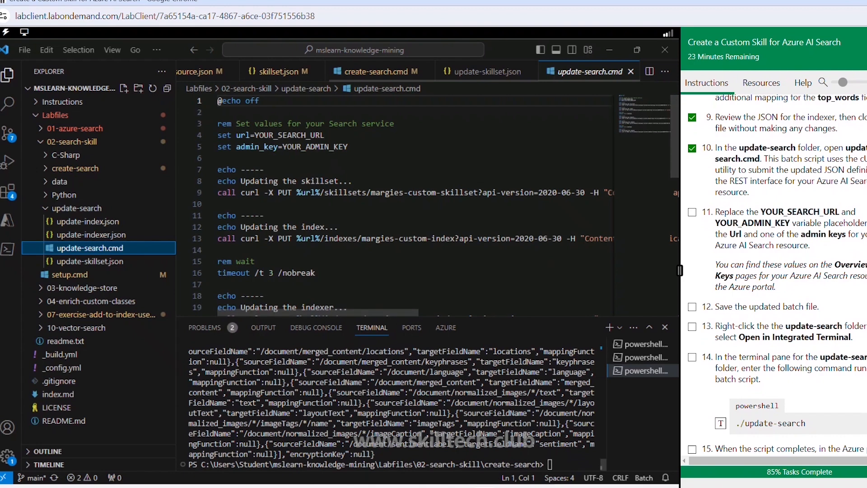
- Switch to the Azure portal in the browser and copy the Url of the ai102srch276046508 search service in ResourceGroup1
click(462, 487)
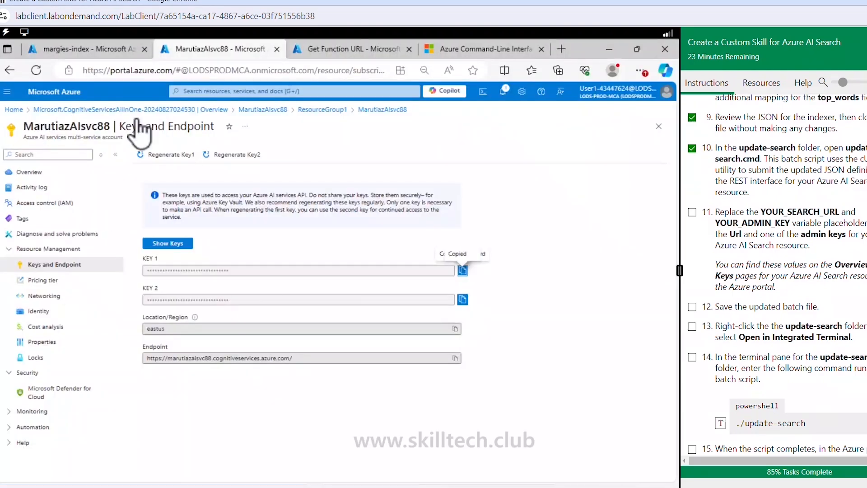
click(355, 51)
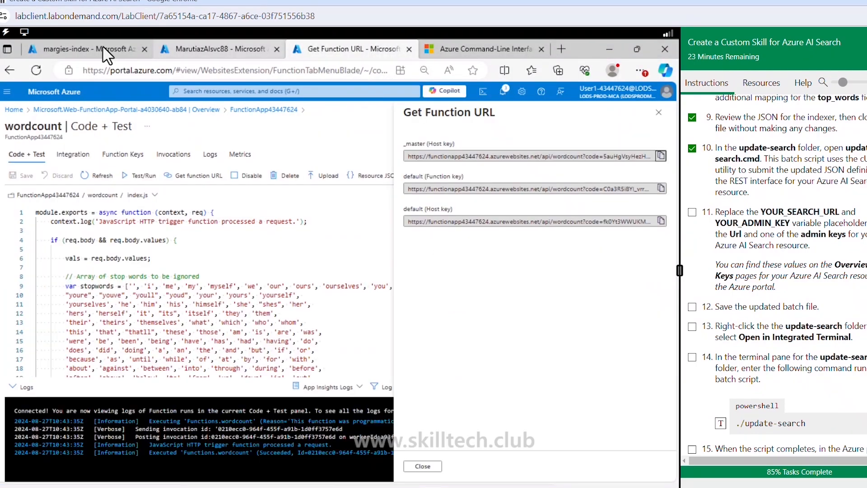
click(221, 49)
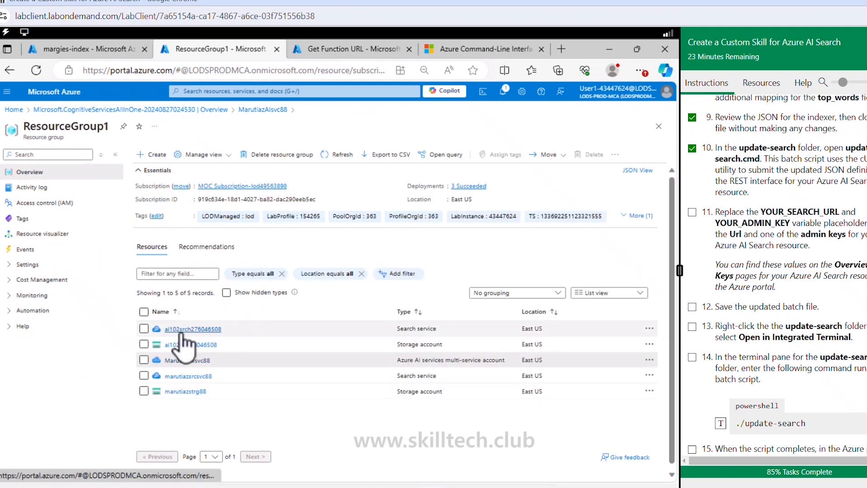
click(183, 328)
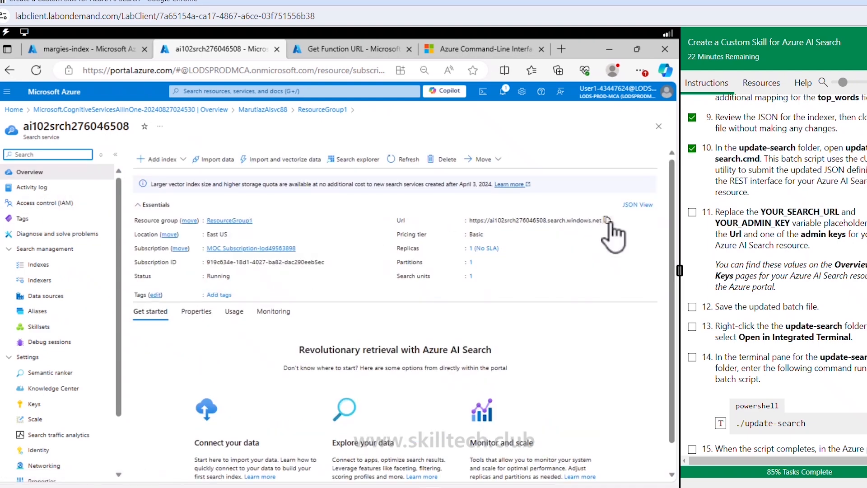
mouse_move(607, 200)
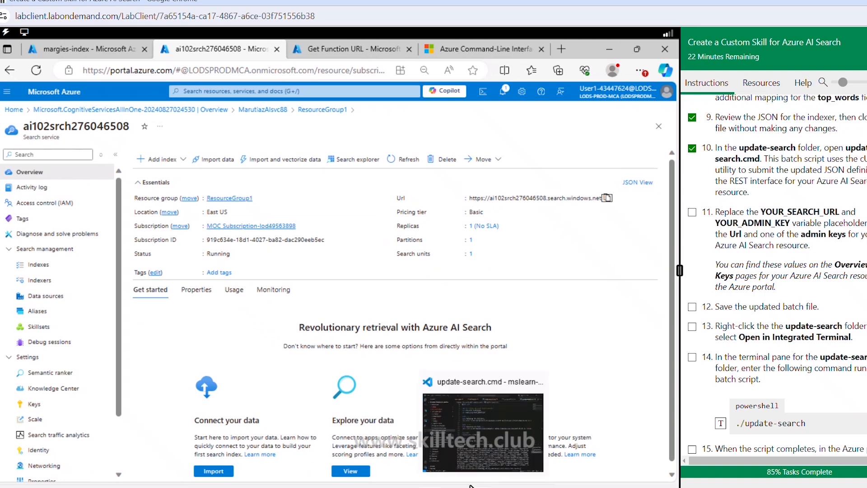
click(483, 406)
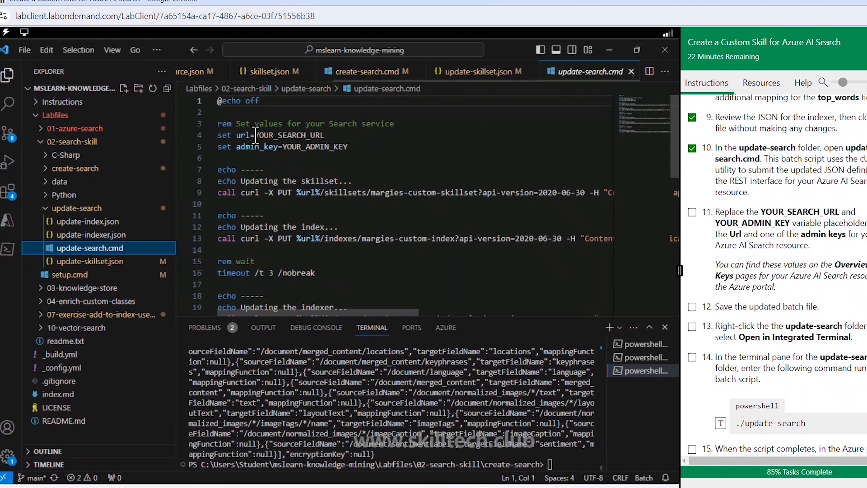
drag(255, 134, 328, 134)
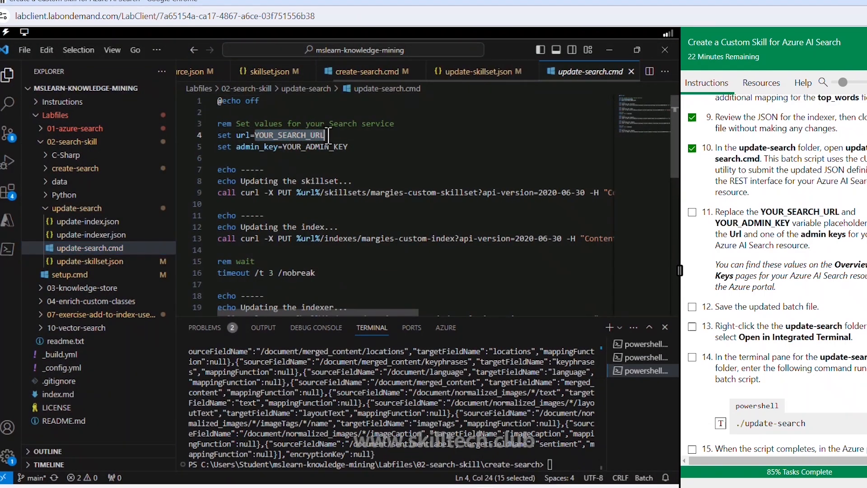
key(ctrl+v)
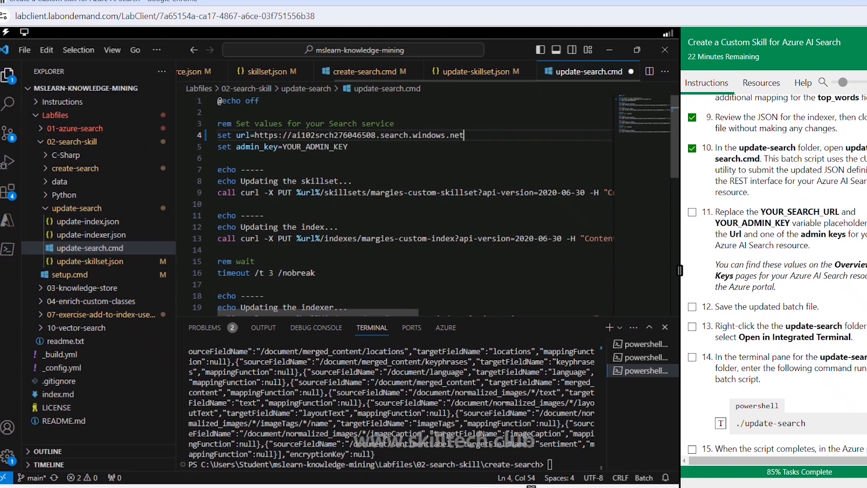
- Switch to the Azure portal and copy the primary admin key of the ai102srch276046508 search service
key(alt+Tab)
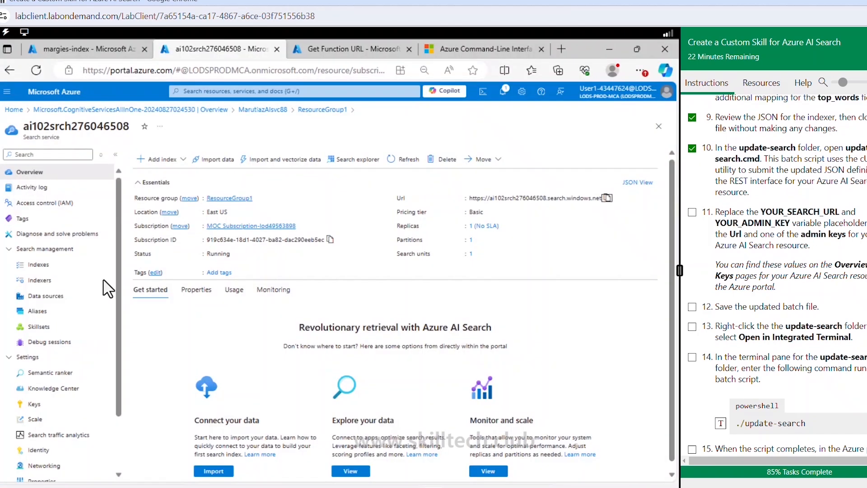
click(36, 404)
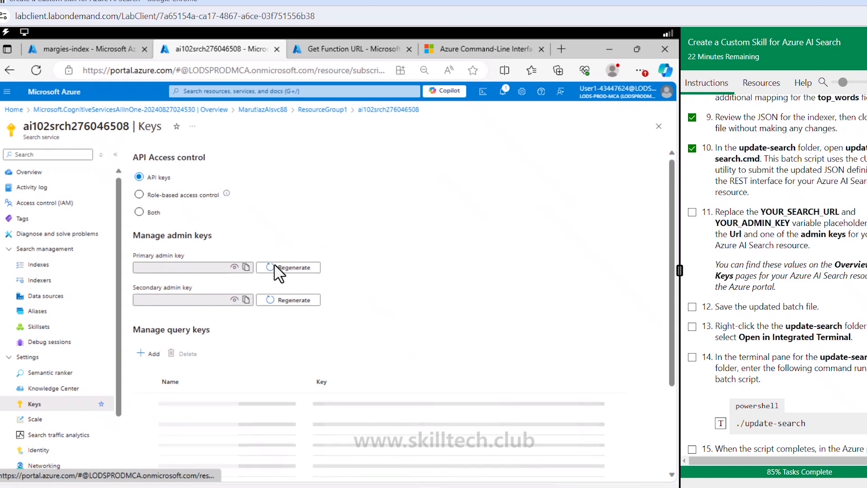
click(247, 267)
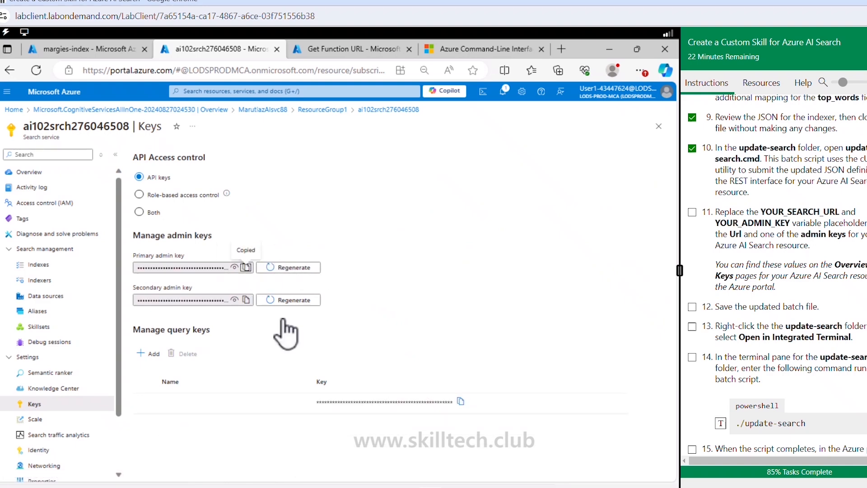
- Back in Visual Studio Code, paste the admin key over the YOUR_ADMIN_KEY placeholder in update-search.cmd and save the file
click(389, 485)
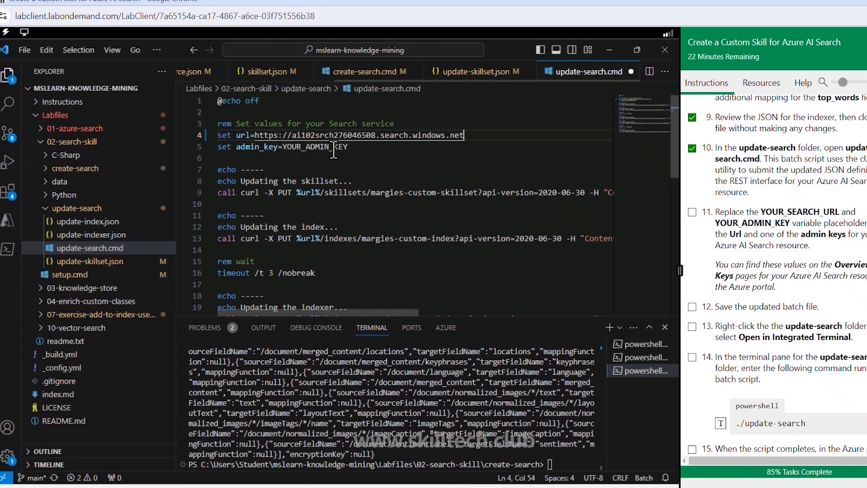
double_click(333, 148)
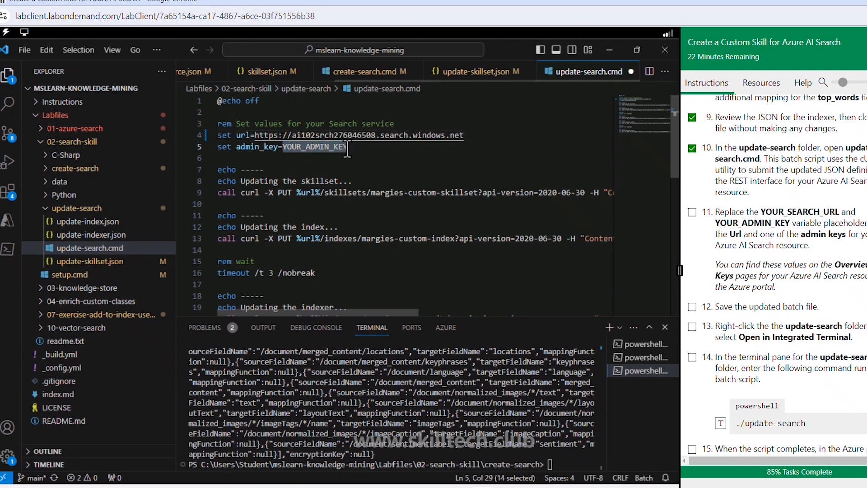
key(ctrl+v)
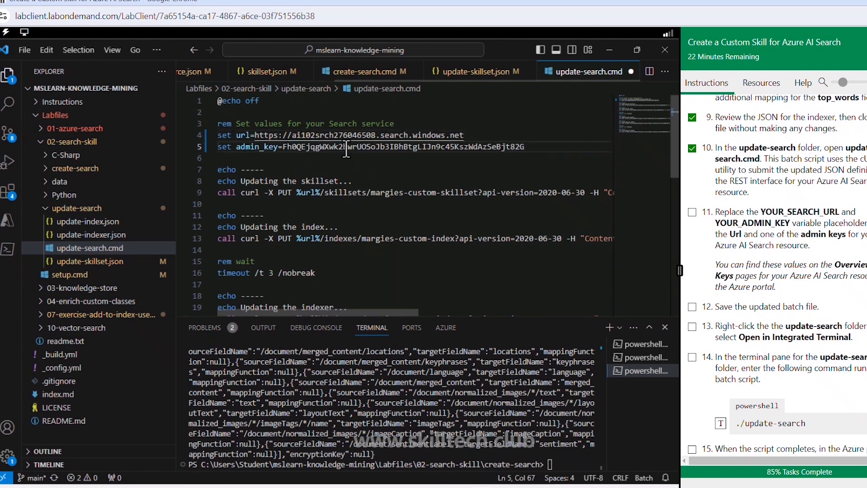
click(415, 216)
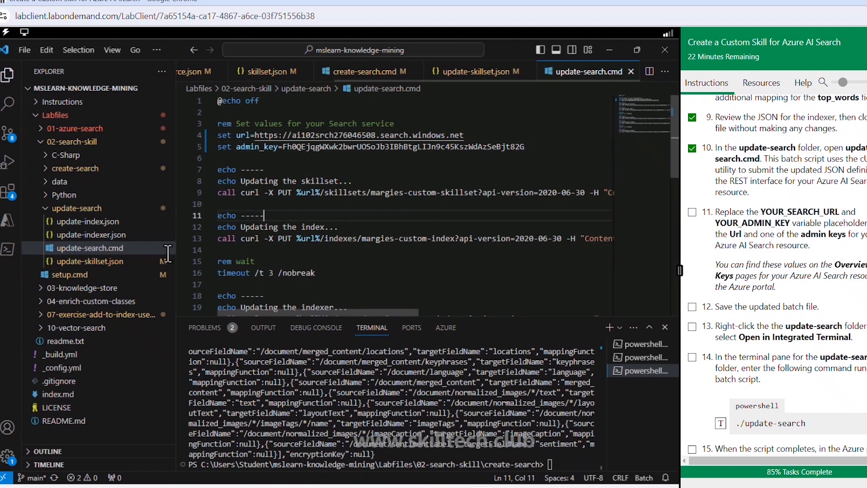
key(ctrl+s)
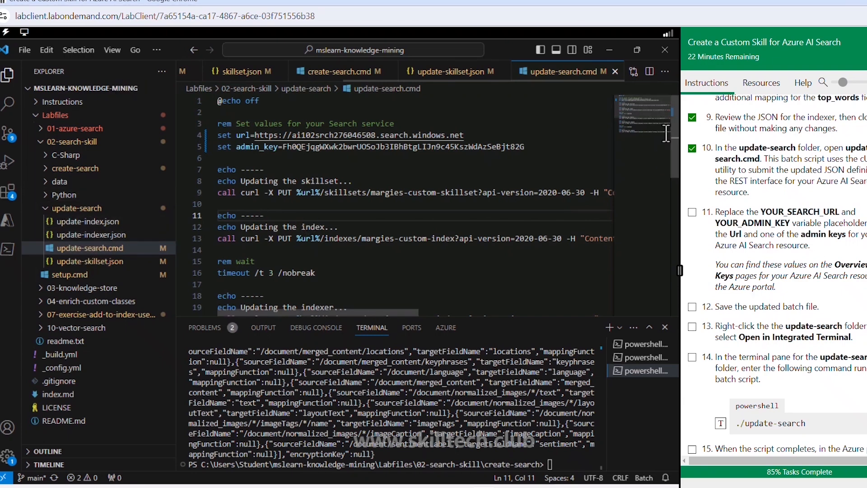
- Mark lab steps 11 to 14 as done in the instructions
click(692, 213)
scroll(698, 224, down, 2)
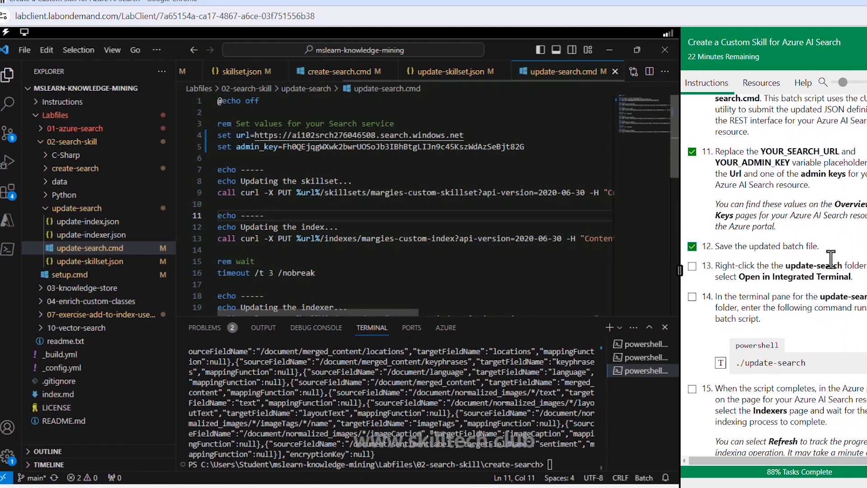
click(692, 266)
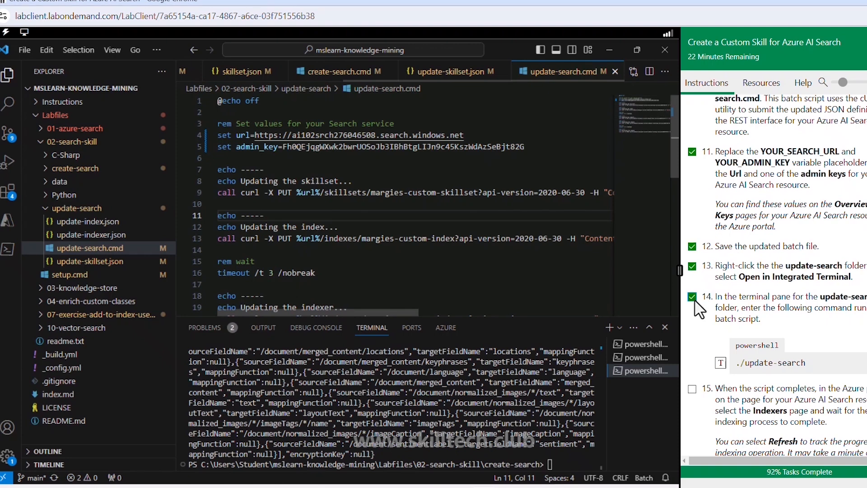
- Open the update-search folder in an integrated terminal and run the ./update-search batch script there
right_click(89, 212)
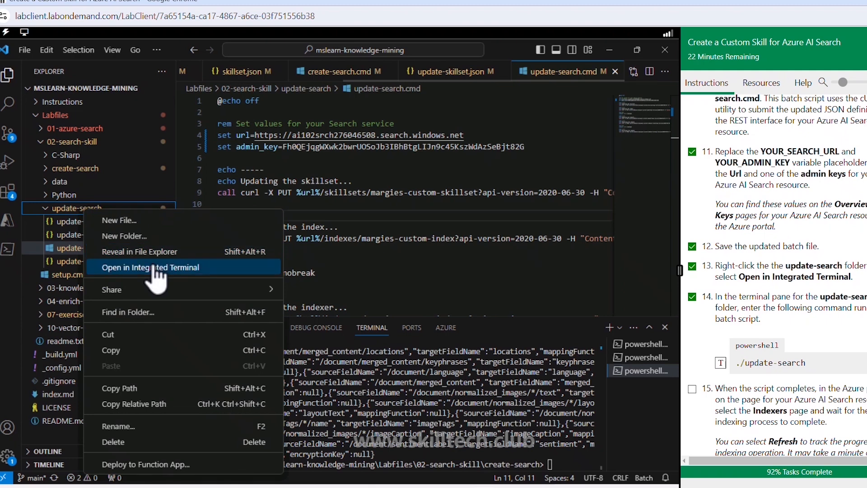
click(156, 269)
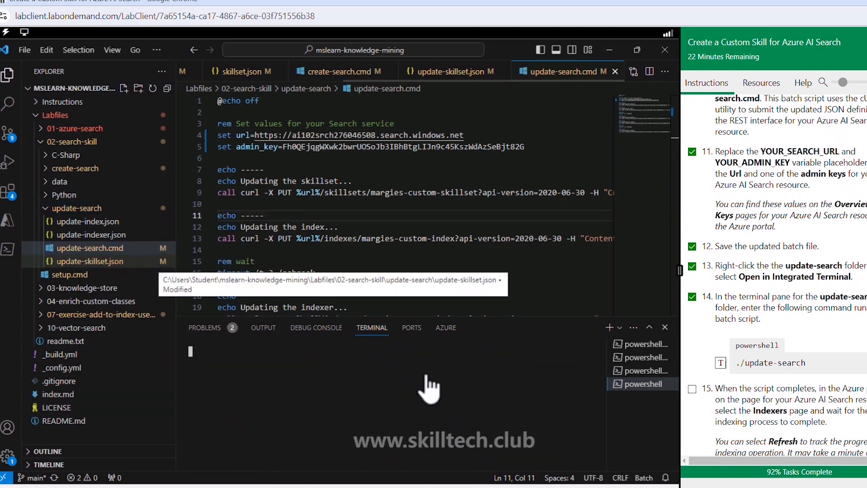
scroll(731, 307, down, 3)
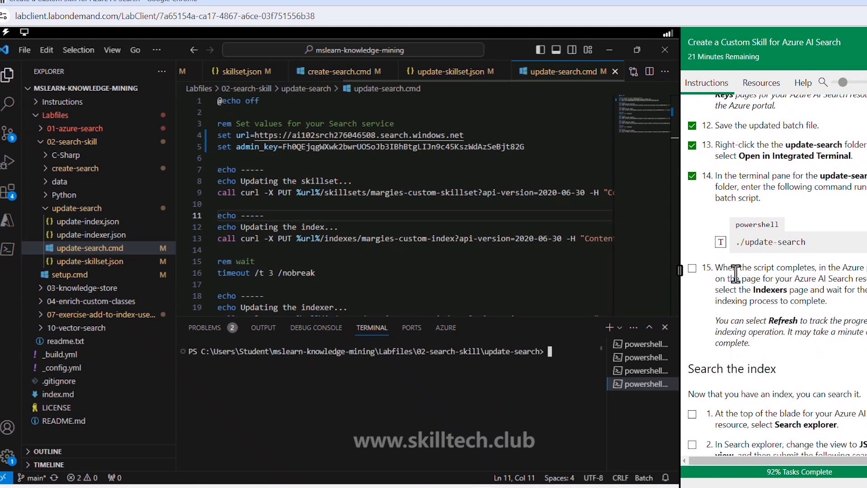
click(721, 242)
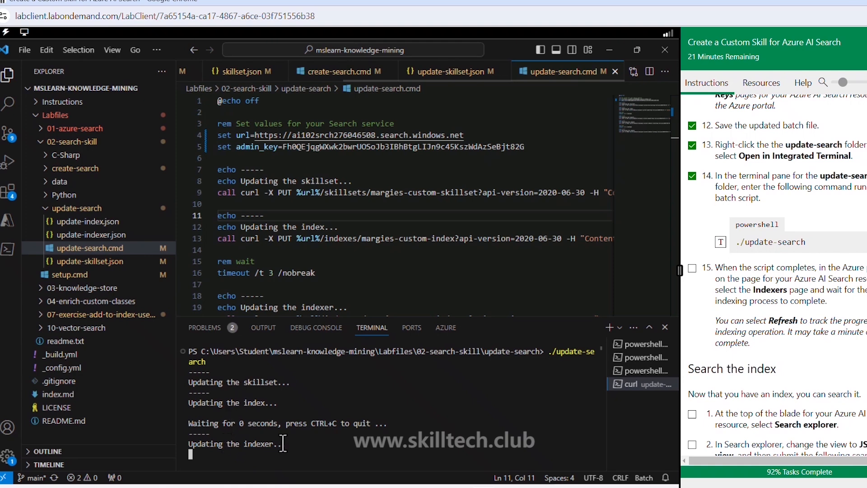
- Mark lab step 15 as done and read the Search the index section of the instructions
click(692, 267)
scroll(717, 271, down, 4)
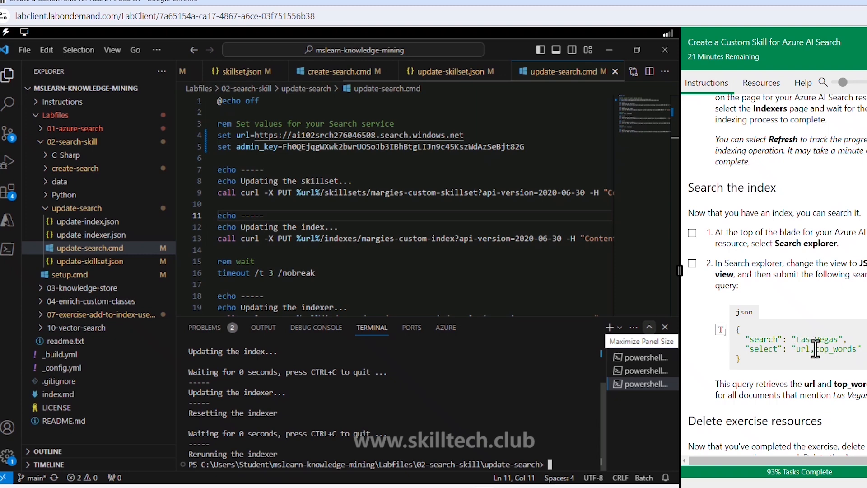
scroll(816, 348, down, 1)
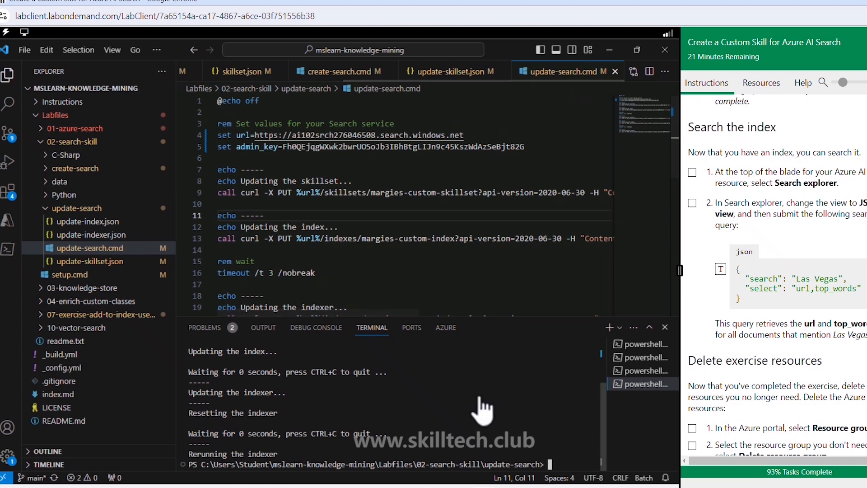
- Switch to the Azure portal and open Search explorer for the ai102srch276046508 search service in ResourceGroup1
click(429, 486)
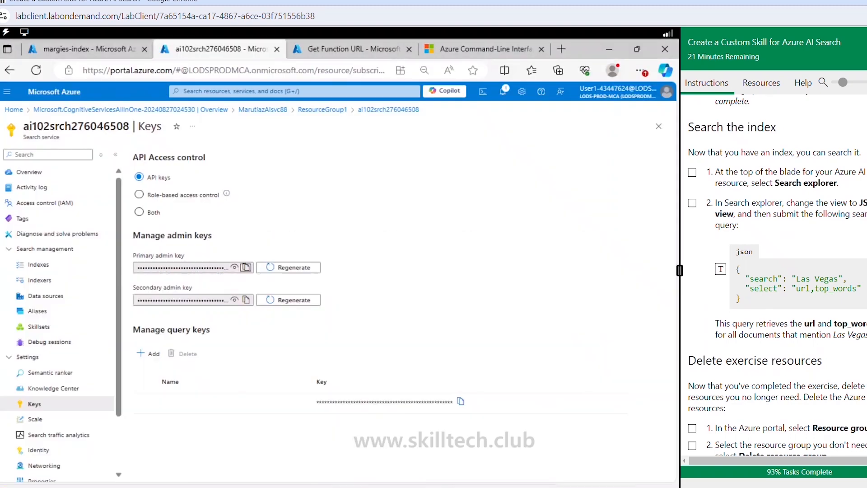
click(322, 110)
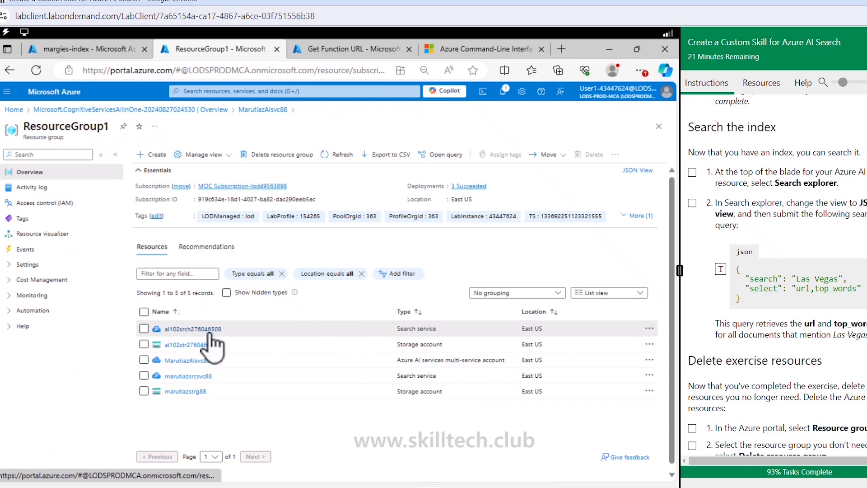
click(189, 334)
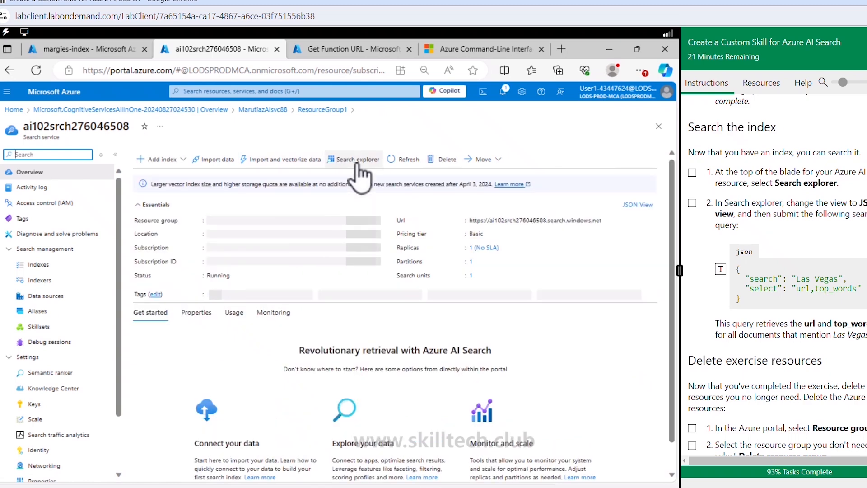
click(360, 162)
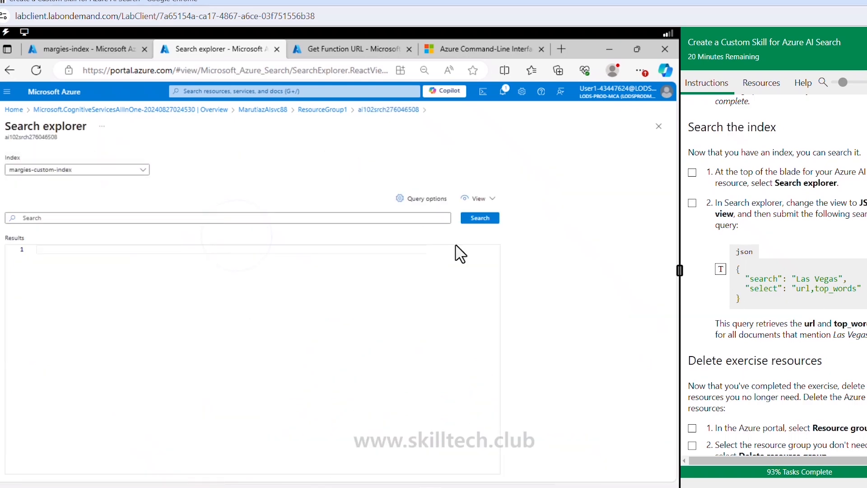
- In JSON view, replace the default query with the lab's query searching "Las Vegas" and selecting "url,top_words", and run it
click(487, 199)
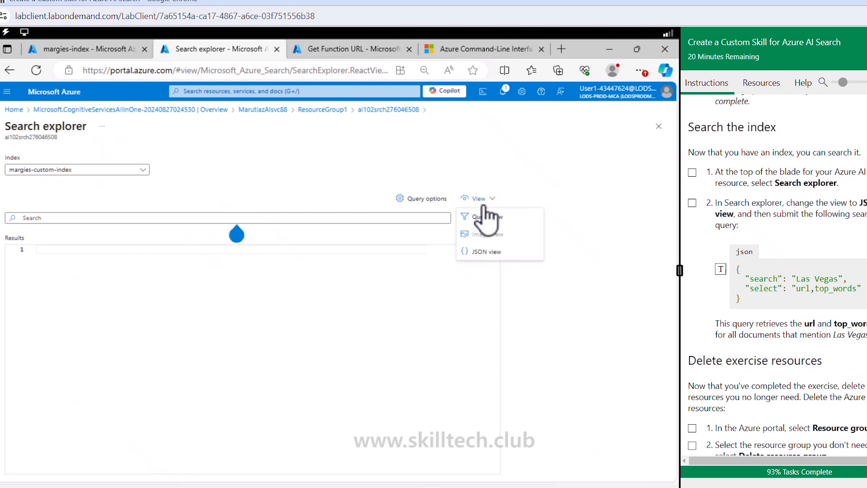
click(480, 252)
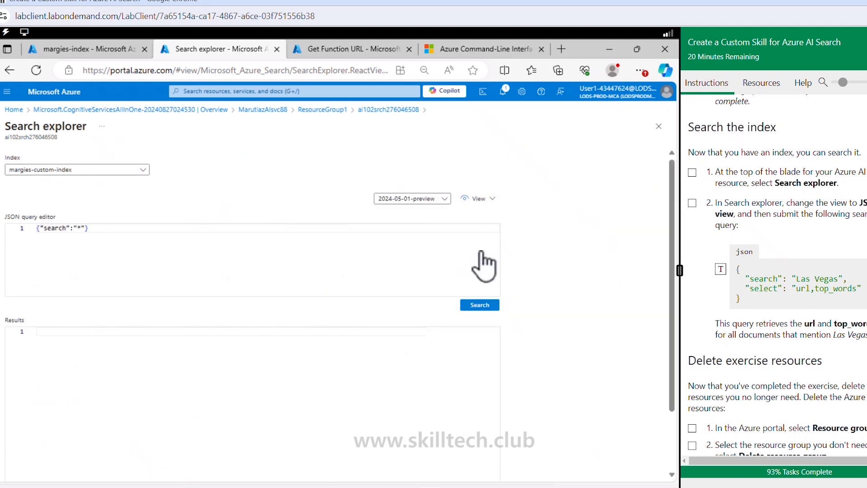
key(ctrl+a)
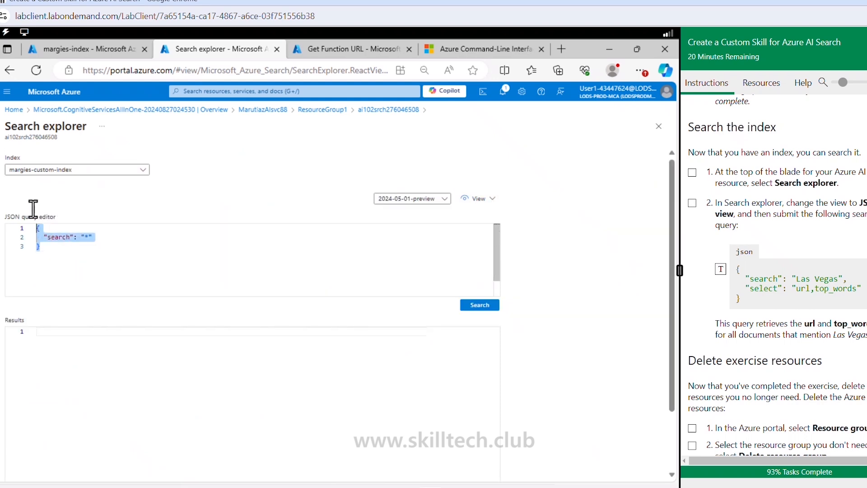
key(Delete)
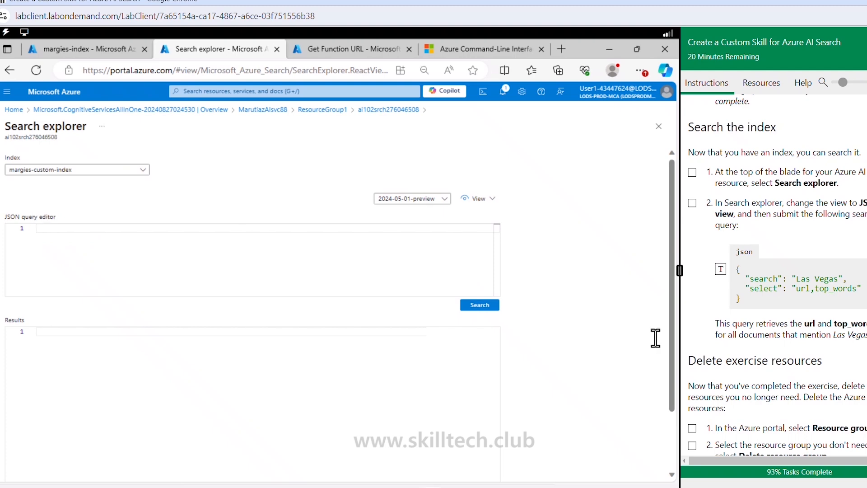
click(720, 269)
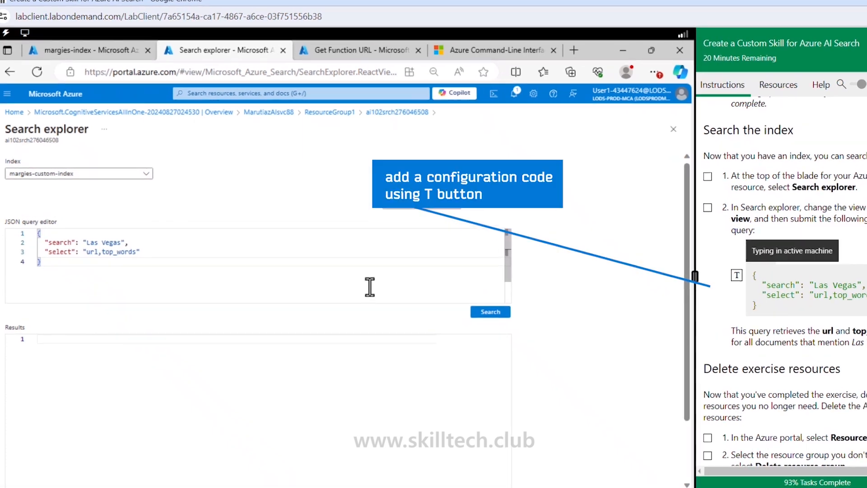
click(490, 311)
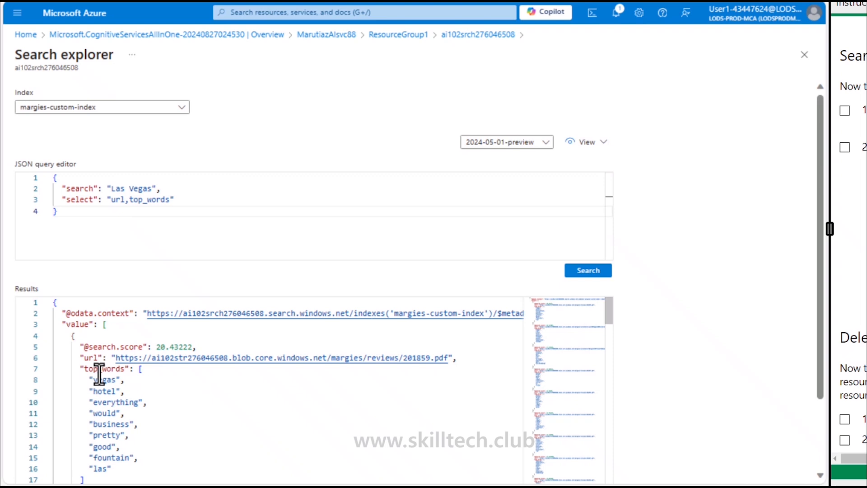
- Examine the url and top_words values in the query results and the remaining lab instructions on deleting exercise resources
scroll(99, 374, down, 2)
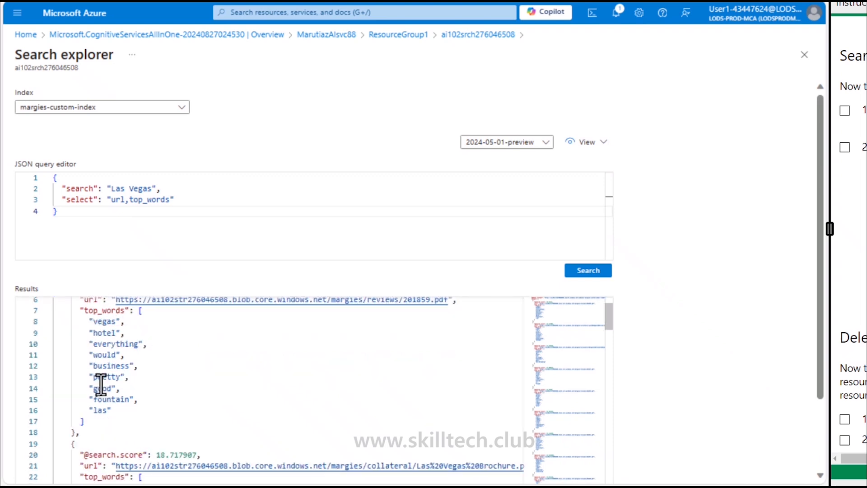
scroll(100, 383, up, 2)
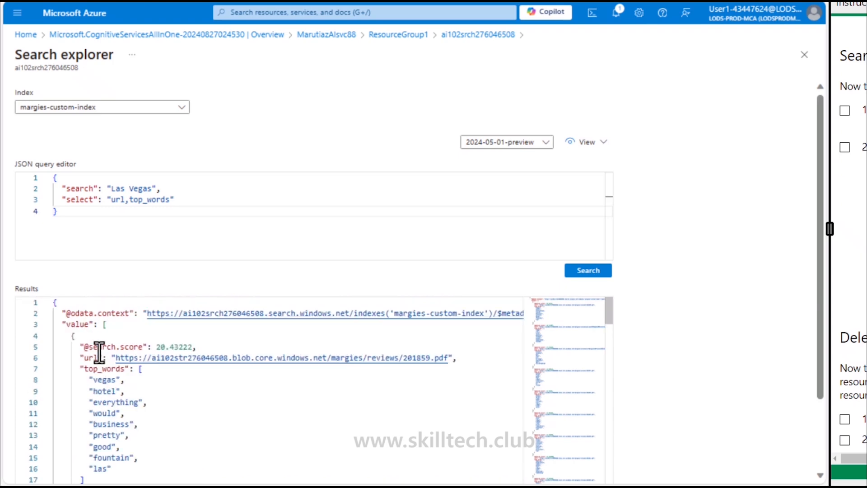
scroll(99, 391, down, 3)
scroll(98, 388, down, 10)
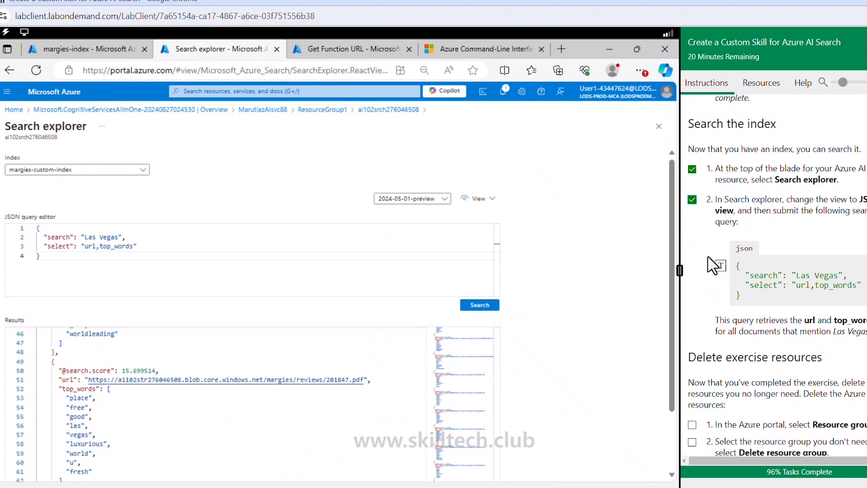
scroll(713, 267, down, 3)
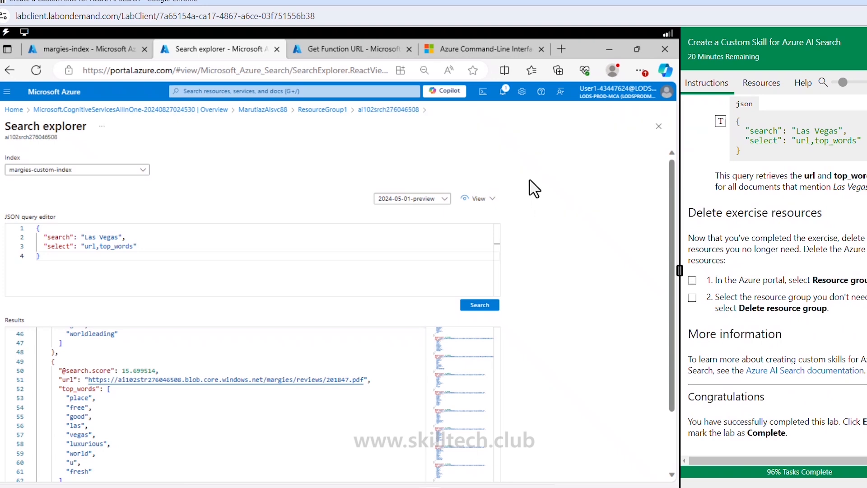
scroll(732, 249, up, 5)
scroll(732, 249, down, 5)
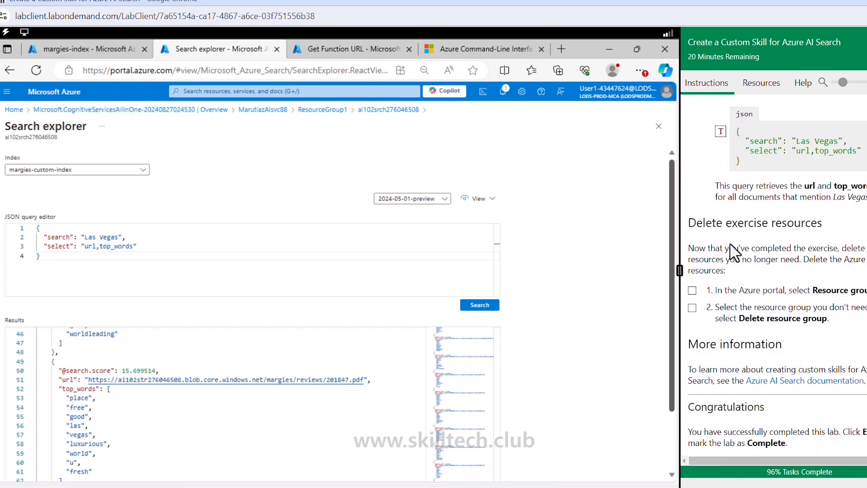
scroll(733, 252, down, 1)
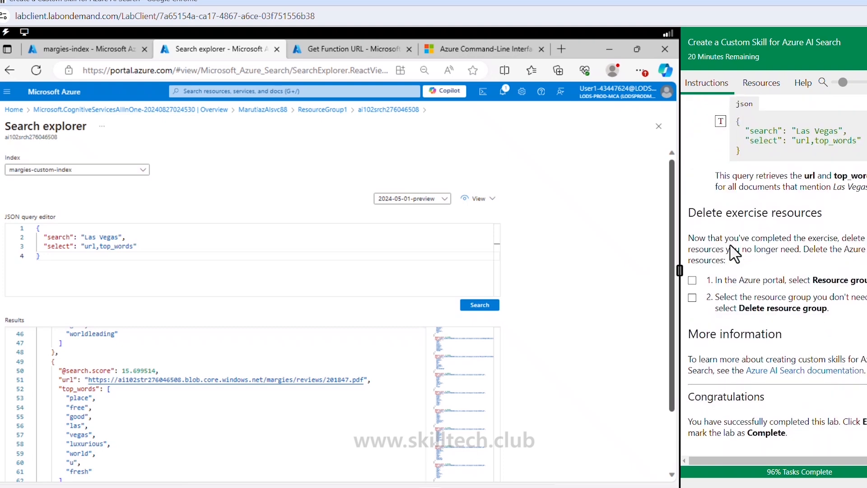